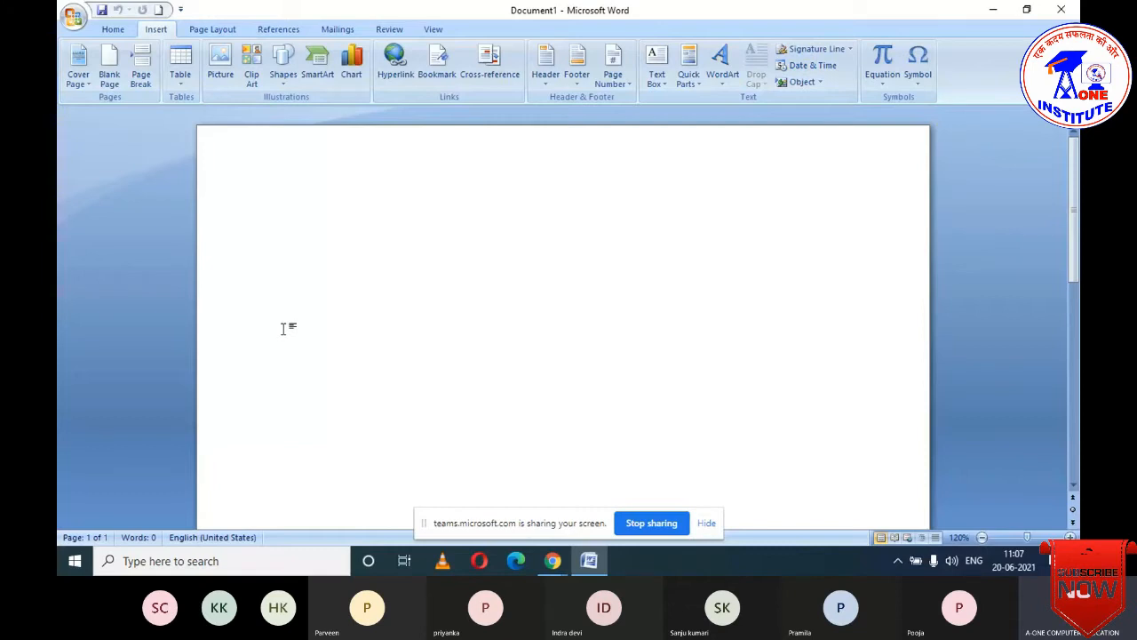
- Generate three paragraphs of sample text with =rand() and place the cursor in the first paragraph
{"action": "type", "text": "="}
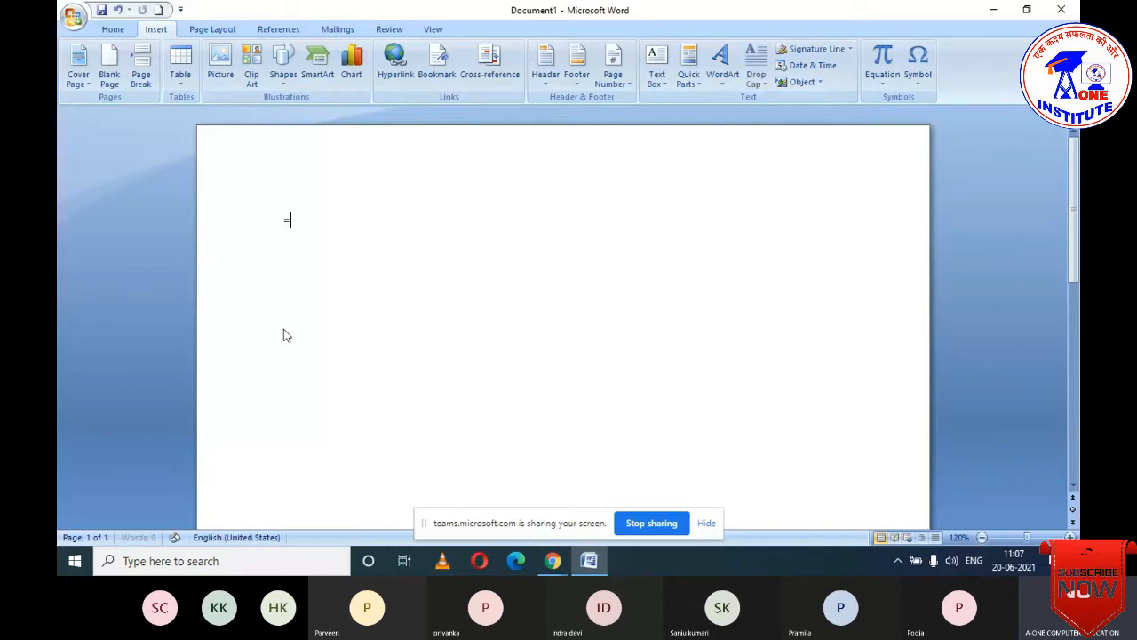
{"action": "type", "text": "rand()"}
{"action": "key", "text": "Return"}
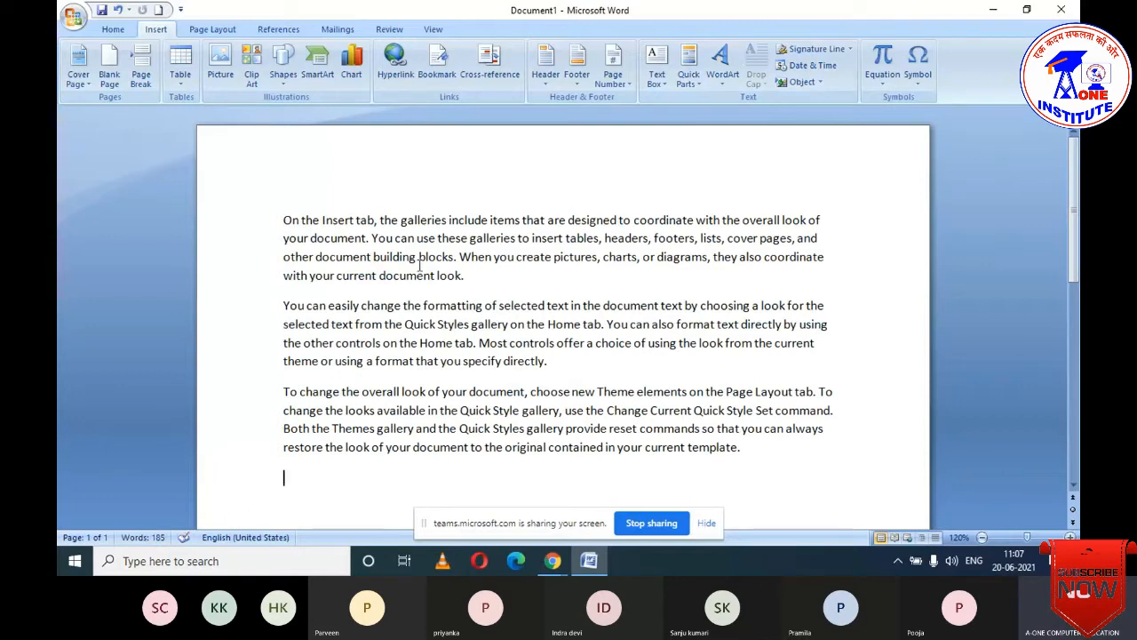
{"action": "left_click", "coordinate": [418, 258]}
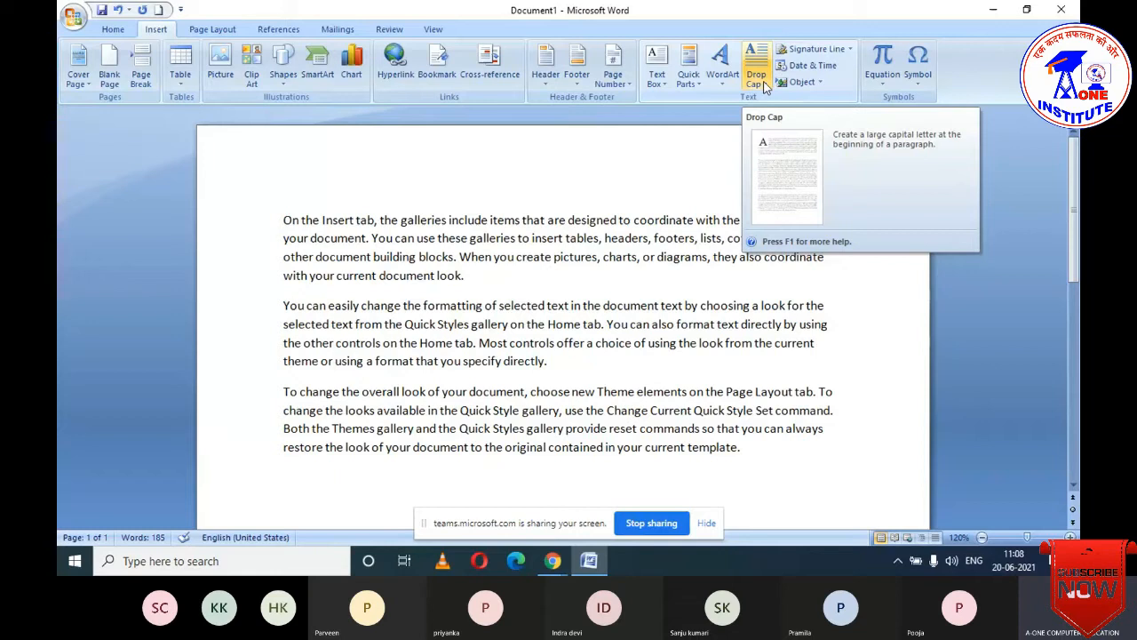
- Make the first paragraph's opening O a Dropped capital, then bring up Drop Cap Options
{"action": "left_click", "coordinate": [295, 222]}
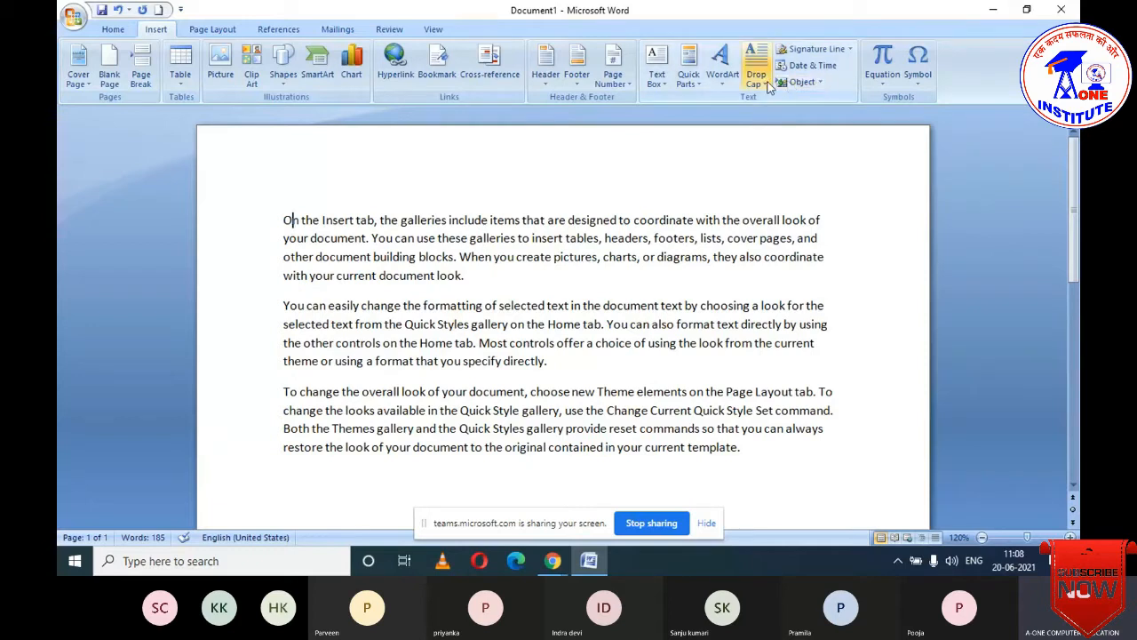
{"action": "left_click", "coordinate": [768, 86]}
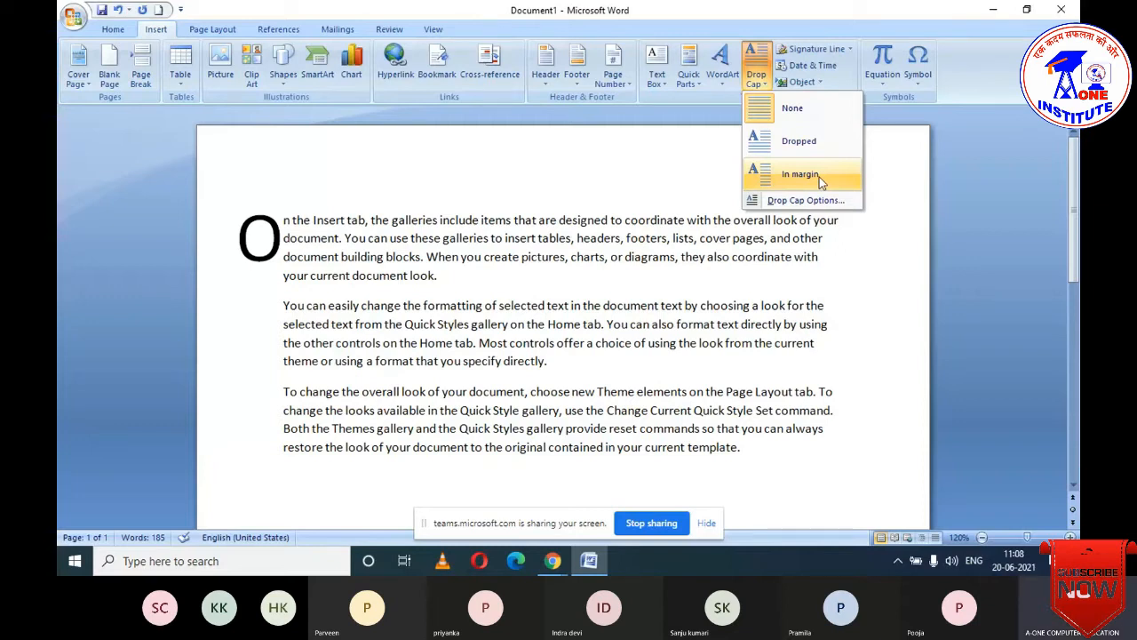
{"action": "left_click", "coordinate": [777, 142]}
{"action": "left_click", "coordinate": [371, 222]}
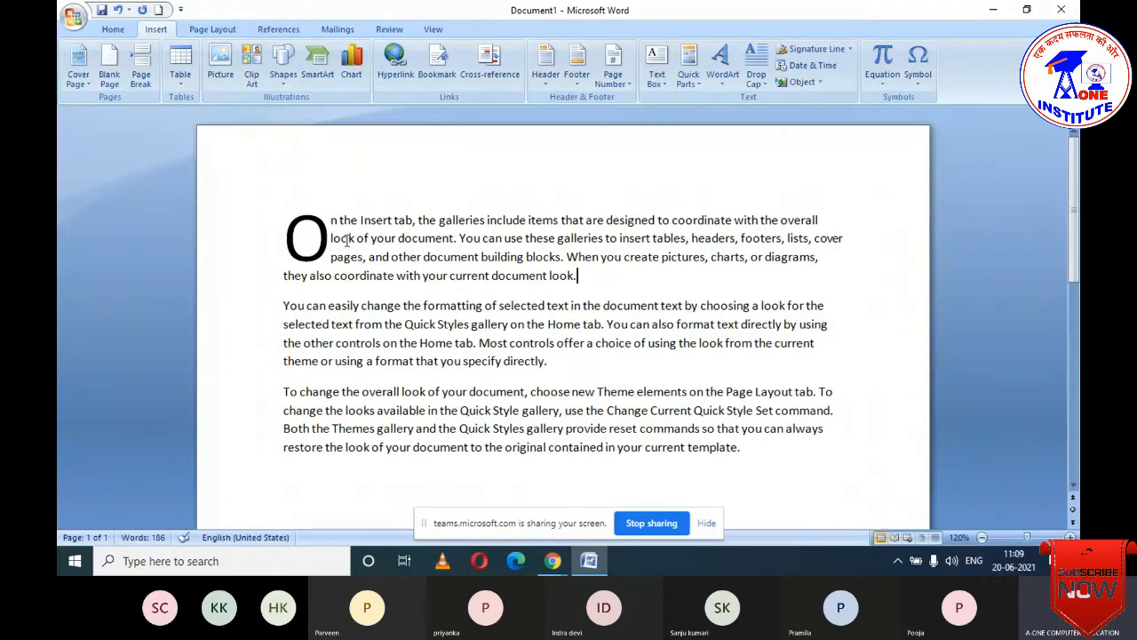
{"action": "left_click", "coordinate": [768, 86]}
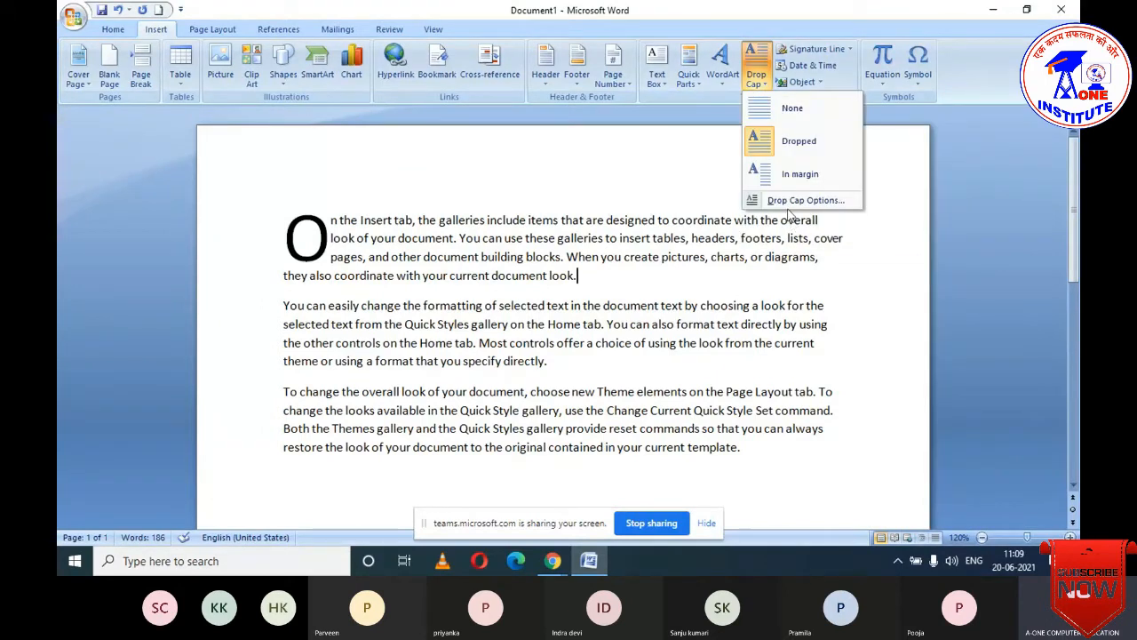
{"action": "left_click", "coordinate": [801, 201]}
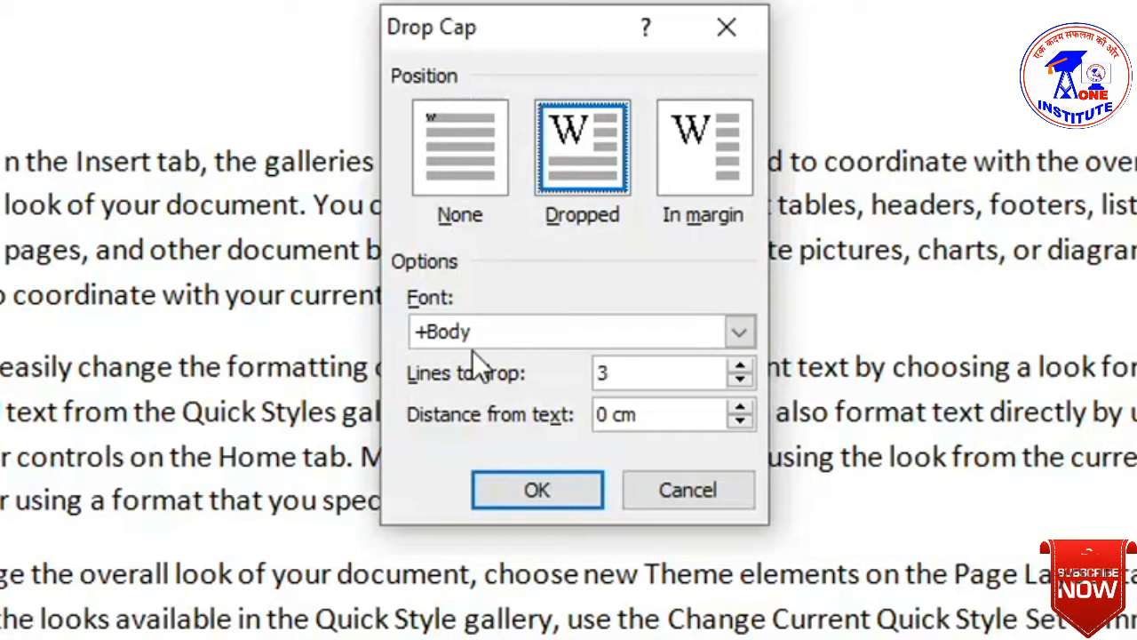
- Browse the drop cap font list and keep the +Body font
{"action": "left_click", "coordinate": [740, 333]}
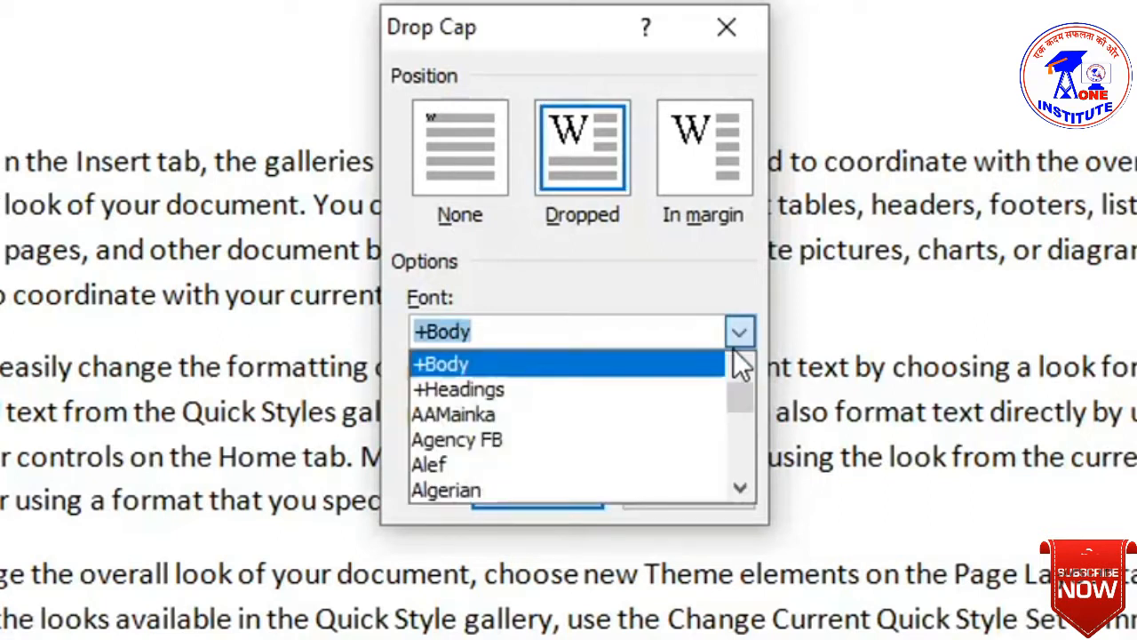
{"action": "scroll", "coordinate": [600, 438], "scroll_direction": "down", "scroll_amount": 5}
{"action": "scroll", "coordinate": [599, 438], "scroll_direction": "down", "scroll_amount": 8}
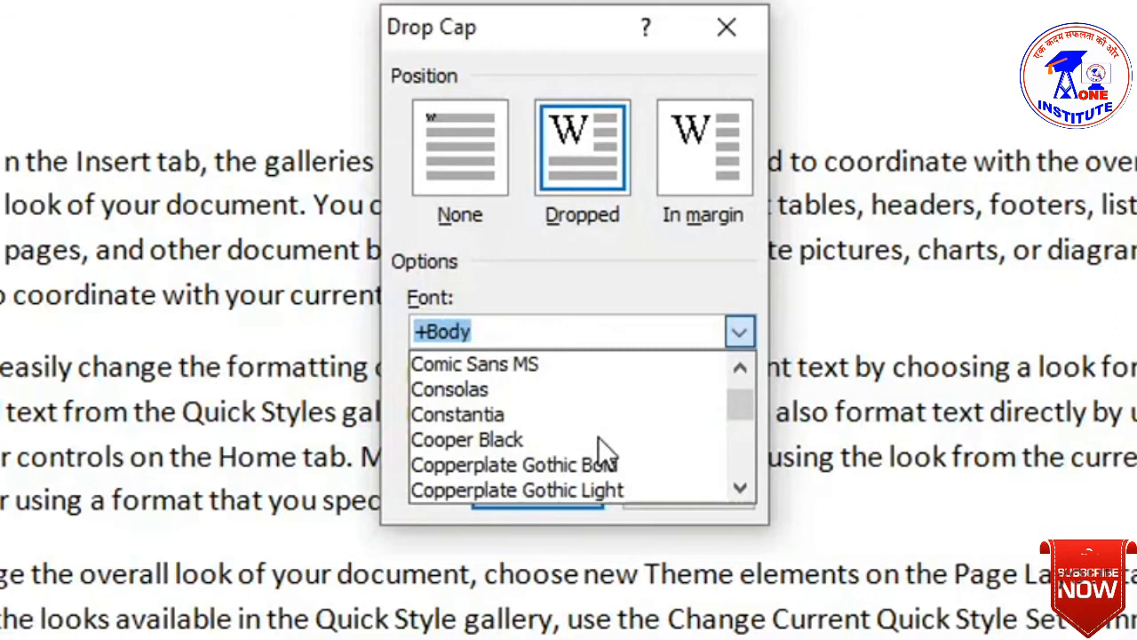
{"action": "scroll", "coordinate": [598, 437], "scroll_direction": "down", "scroll_amount": 3}
{"action": "scroll", "coordinate": [598, 437], "scroll_direction": "down", "scroll_amount": 8}
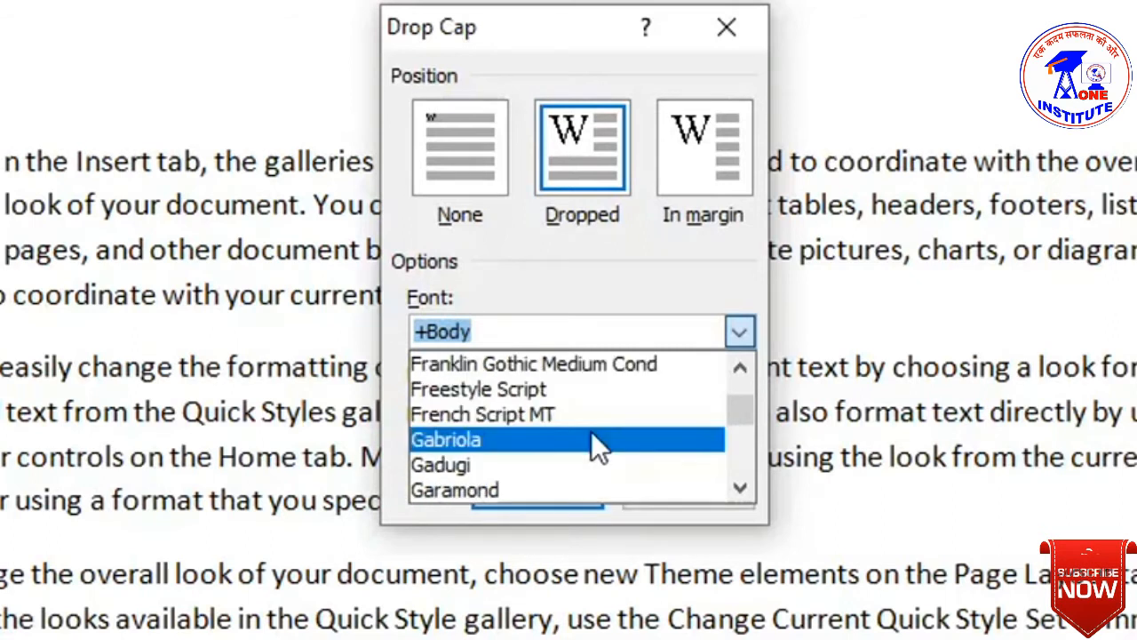
{"action": "scroll", "coordinate": [589, 437], "scroll_direction": "up", "scroll_amount": 6}
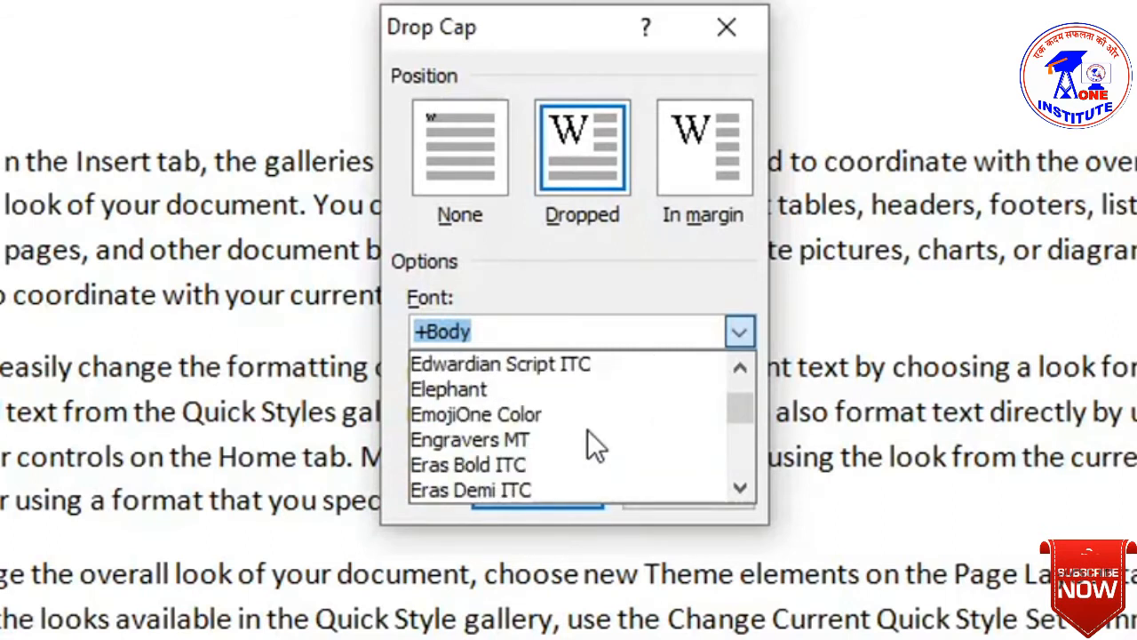
{"action": "scroll", "coordinate": [590, 437], "scroll_direction": "up", "scroll_amount": 4}
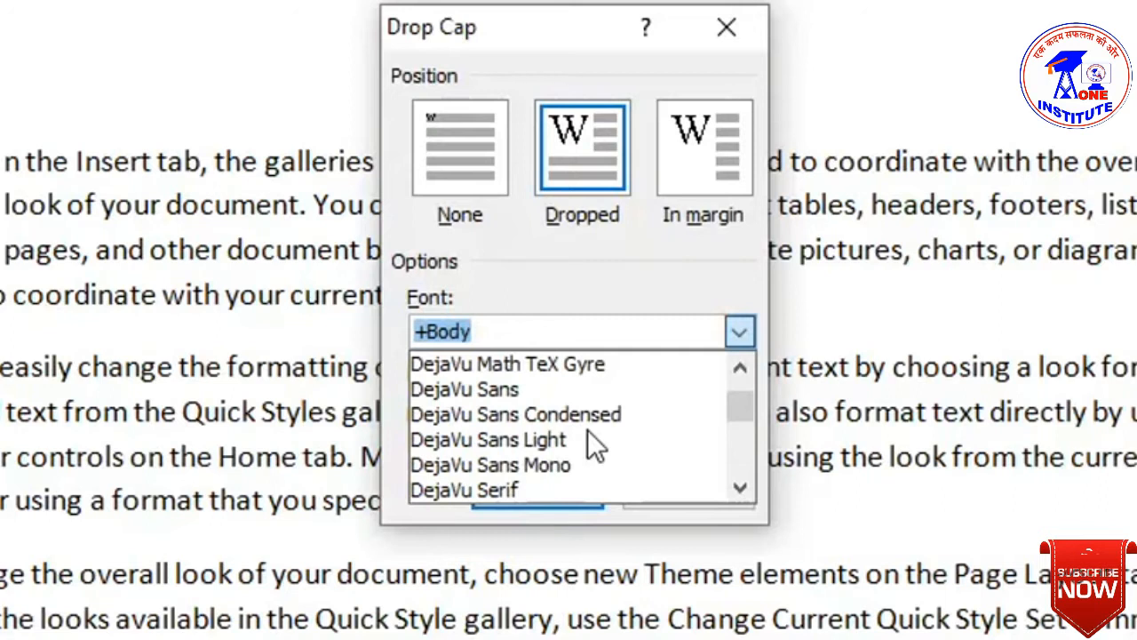
{"action": "scroll", "coordinate": [587, 429], "scroll_direction": "up", "scroll_amount": 2}
{"action": "scroll", "coordinate": [583, 433], "scroll_direction": "down", "scroll_amount": 4}
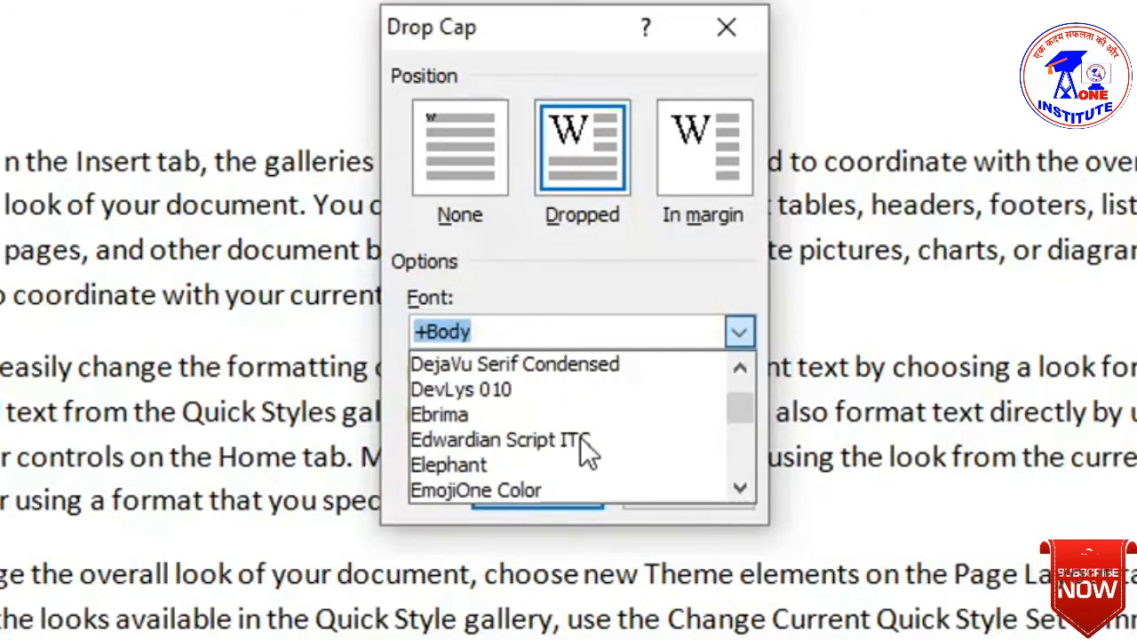
{"action": "scroll", "coordinate": [582, 436], "scroll_direction": "down", "scroll_amount": 1}
{"action": "scroll", "coordinate": [581, 437], "scroll_direction": "down", "scroll_amount": 4}
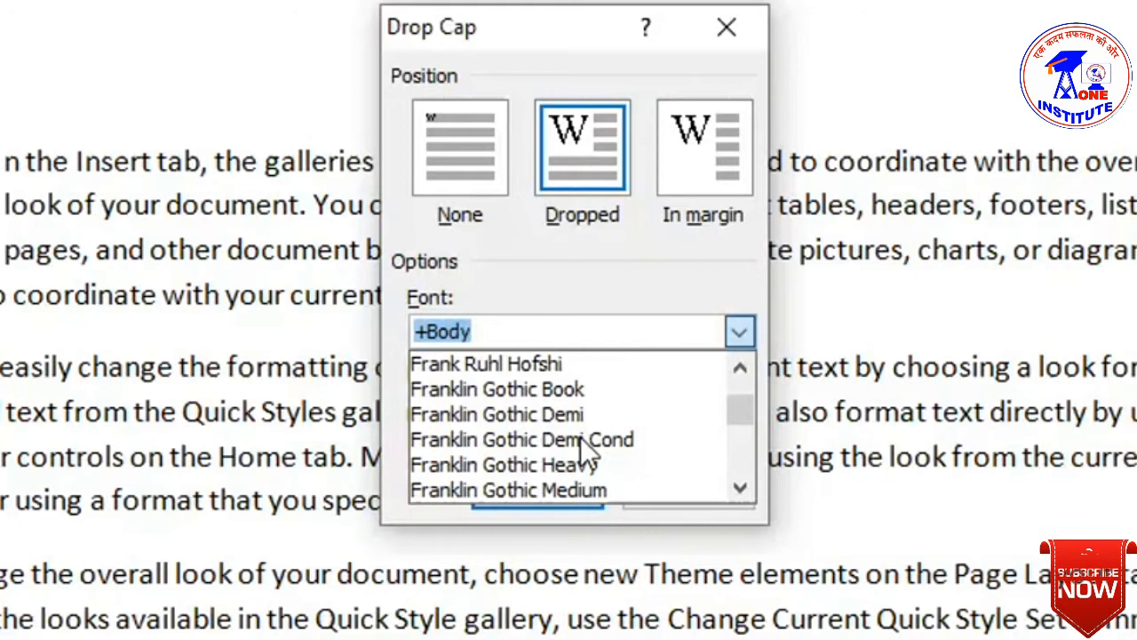
{"action": "scroll", "coordinate": [581, 437], "scroll_direction": "down", "scroll_amount": 1}
{"action": "scroll", "coordinate": [579, 440], "scroll_direction": "down", "scroll_amount": 5}
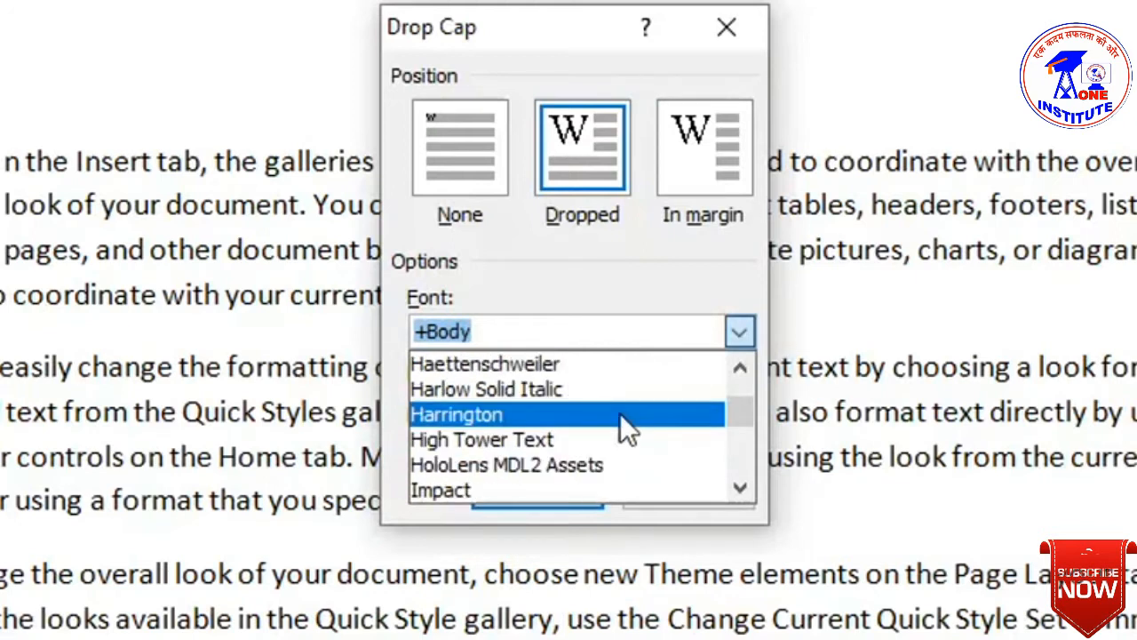
{"action": "left_click", "coordinate": [746, 341]}
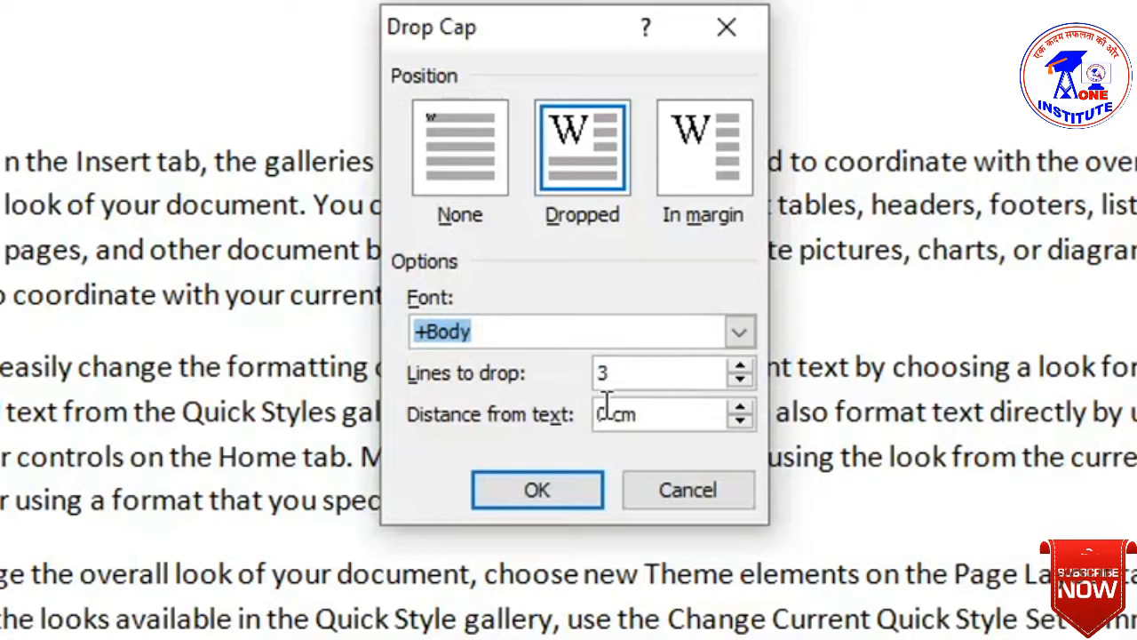
- Set Lines to drop to 2 and Distance from text to 0.1 cm, then apply
{"action": "double_click", "coordinate": [612, 373]}
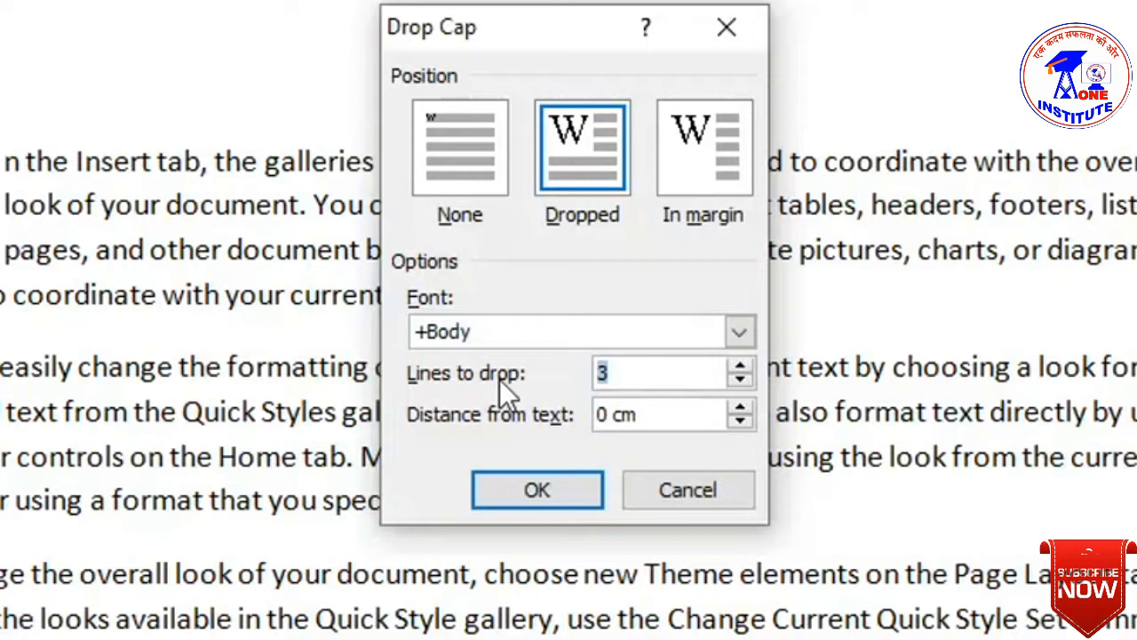
{"action": "type", "text": "2"}
{"action": "left_click", "coordinate": [738, 408]}
{"action": "left_click", "coordinate": [737, 408]}
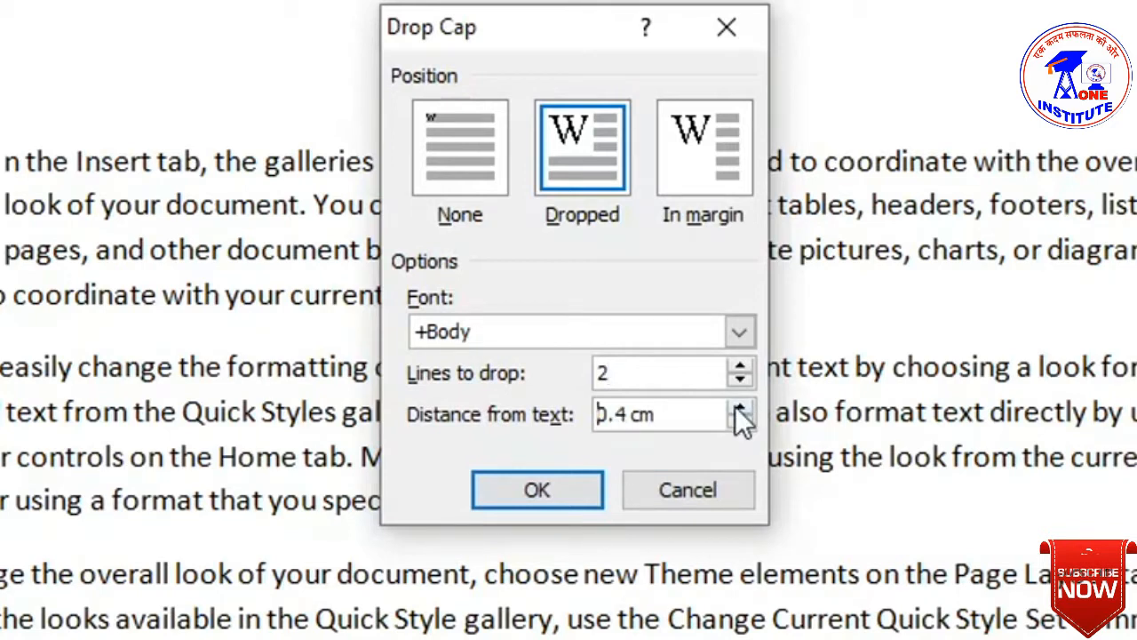
{"action": "left_click", "coordinate": [744, 424]}
{"action": "left_click", "coordinate": [744, 424]}
{"action": "left_click", "coordinate": [745, 423]}
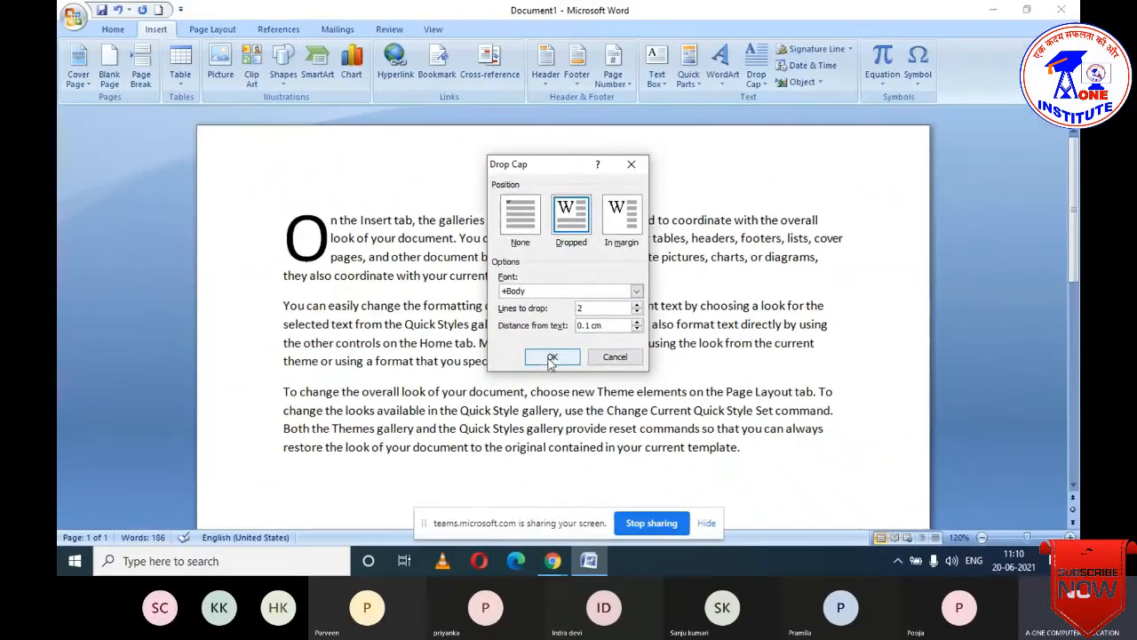
{"action": "left_click", "coordinate": [550, 368]}
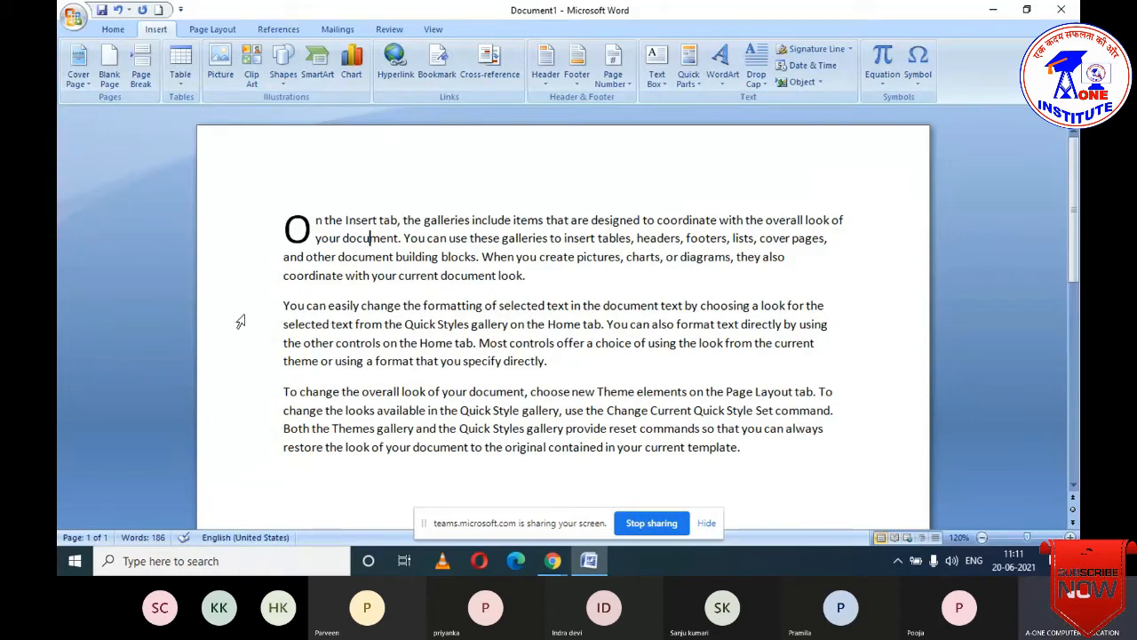
- Set the drop cap to None and place the cursor after 'look.' in paragraph one
{"action": "left_click", "coordinate": [768, 85]}
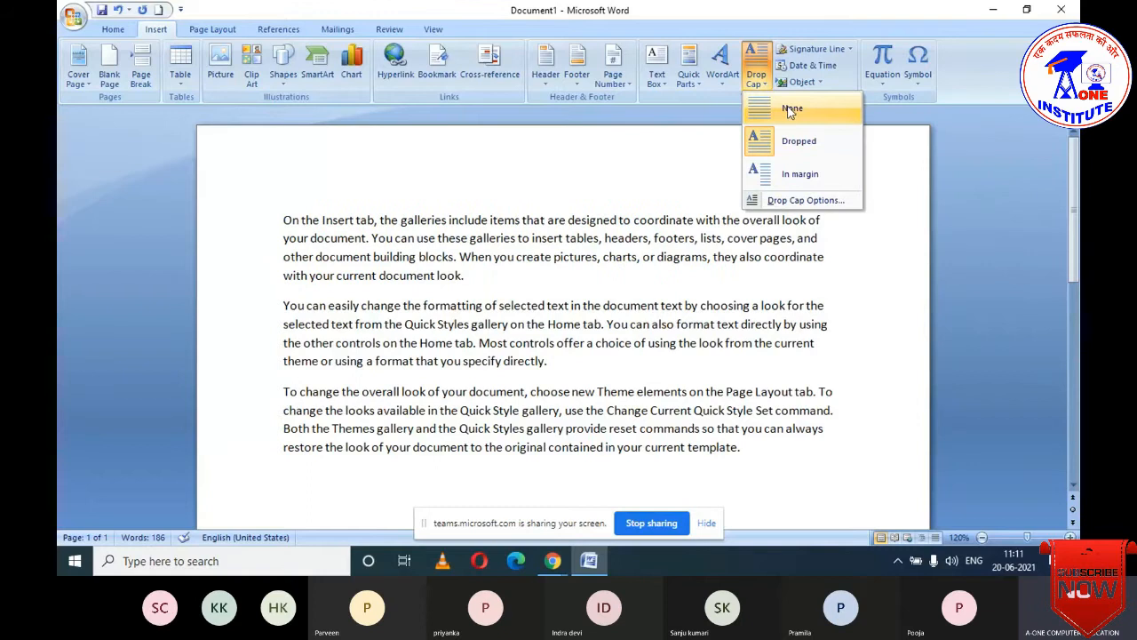
{"action": "left_click", "coordinate": [782, 109]}
{"action": "left_click", "coordinate": [630, 278]}
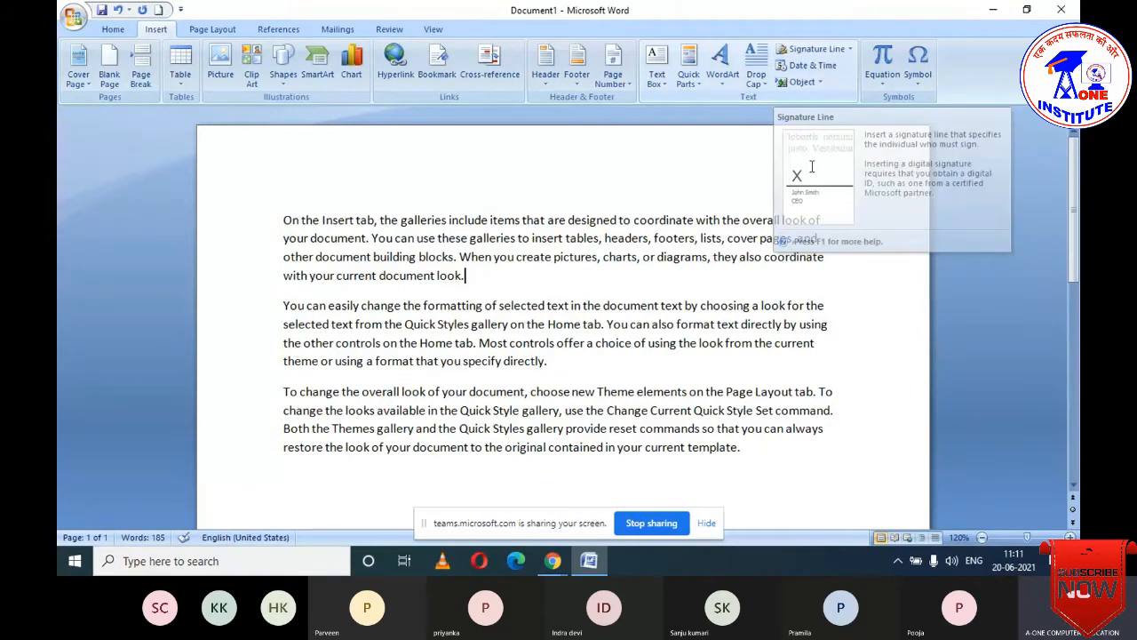
- Add two blank lines after the last paragraph and start a signature line, dismissing the digital-signature notice
{"action": "scroll", "coordinate": [698, 301], "scroll_direction": "down", "scroll_amount": 3}
{"action": "left_click", "coordinate": [752, 281]}
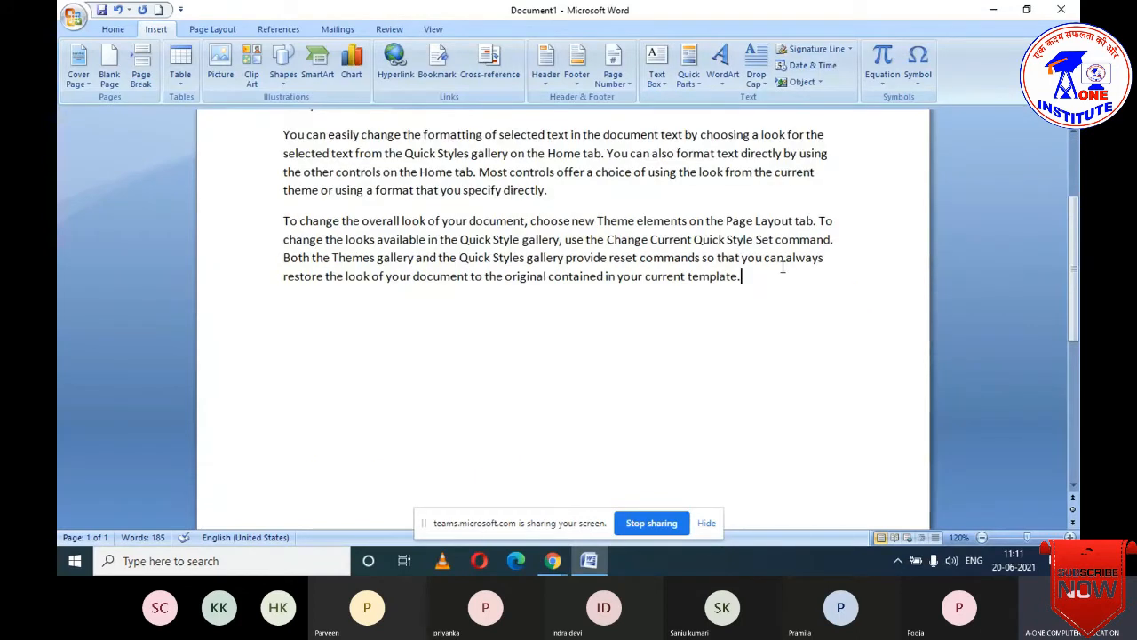
{"action": "key", "text": "Return"}
{"action": "key", "text": "Return"}
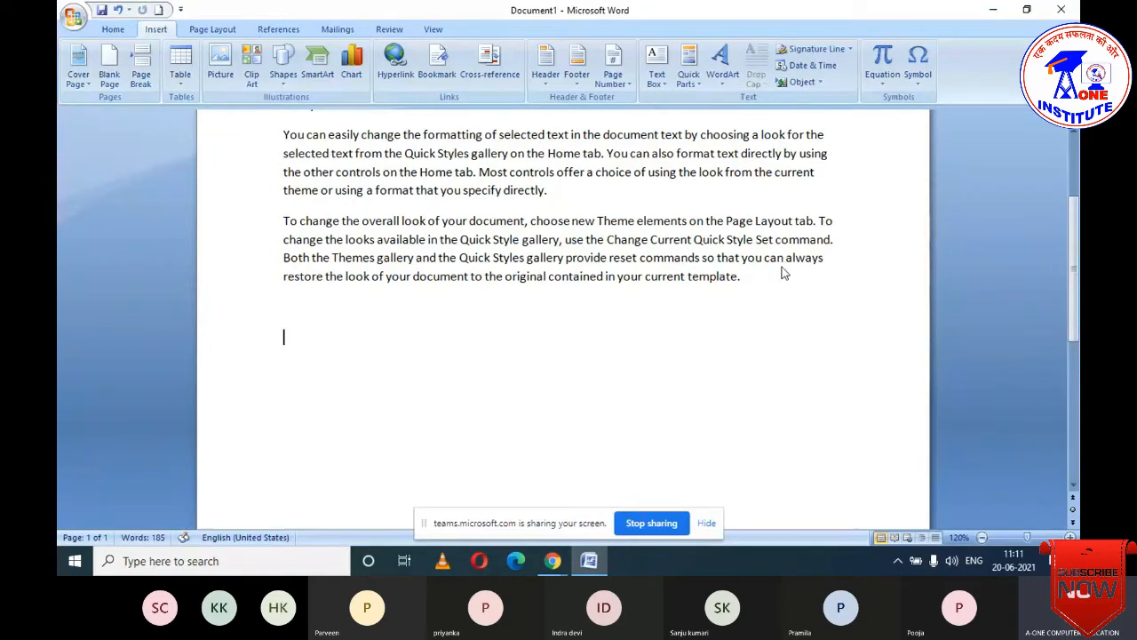
{"action": "key", "text": "Return"}
{"action": "key", "text": "Return"}
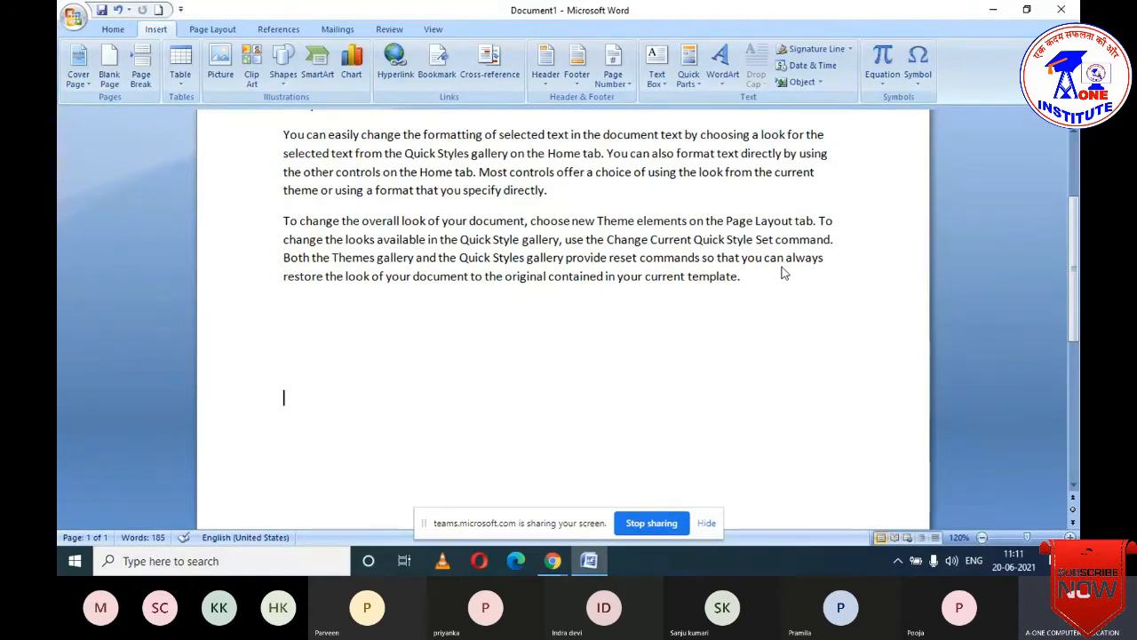
{"action": "left_click", "coordinate": [813, 51]}
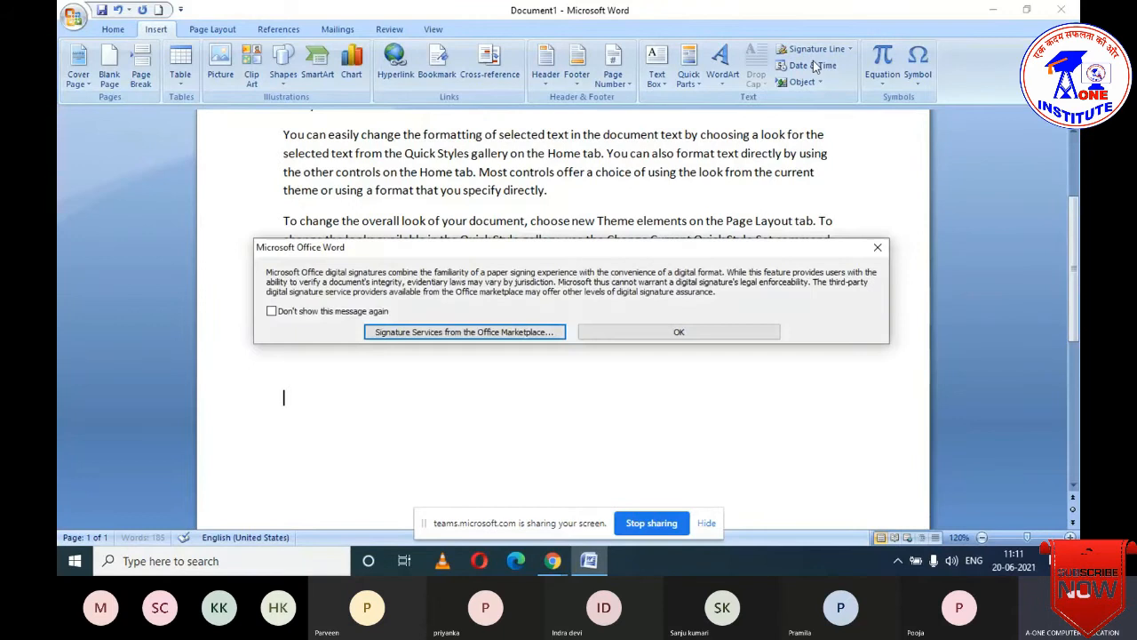
{"action": "left_click", "coordinate": [642, 334]}
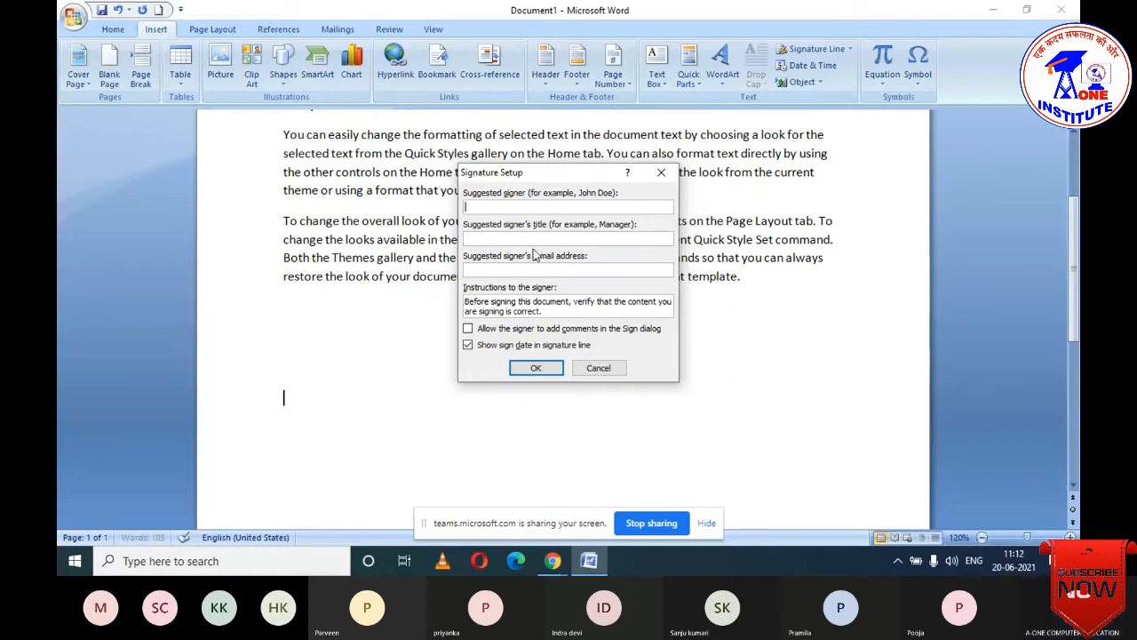
- Insert a signature line with signer 'A-One Computer Institute', a person's name as title, and an e-mail address
{"action": "left_click", "coordinate": [500, 239]}
{"action": "left_click", "coordinate": [489, 271]}
{"action": "left_click", "coordinate": [471, 208]}
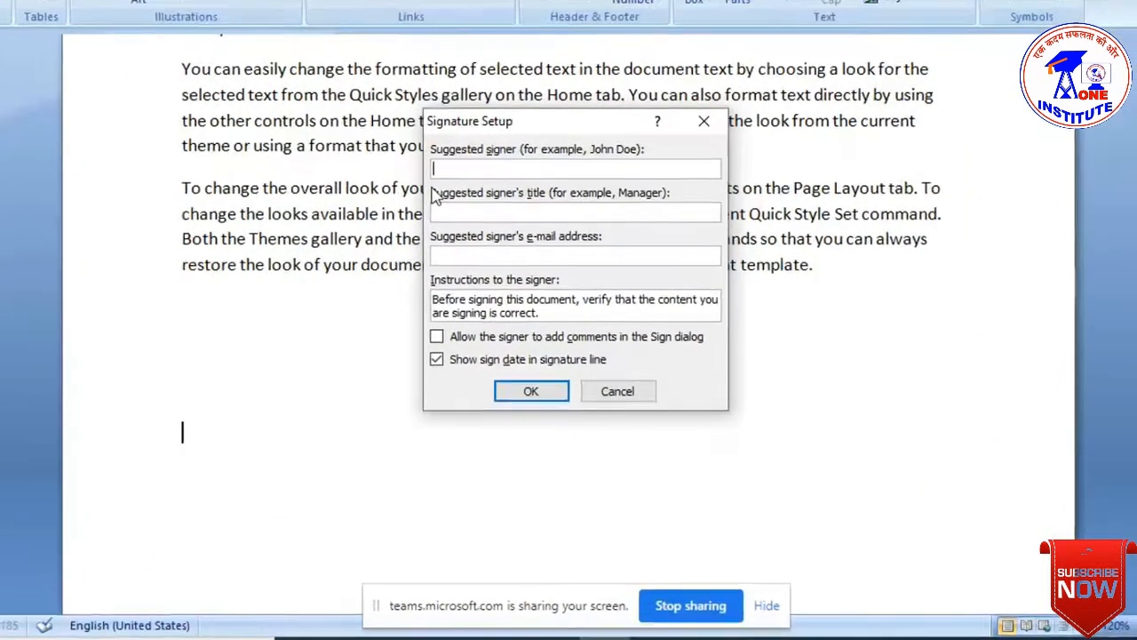
{"action": "type", "text": "A"}
{"action": "type", "text": "-"}
{"action": "type", "text": "One Computer"}
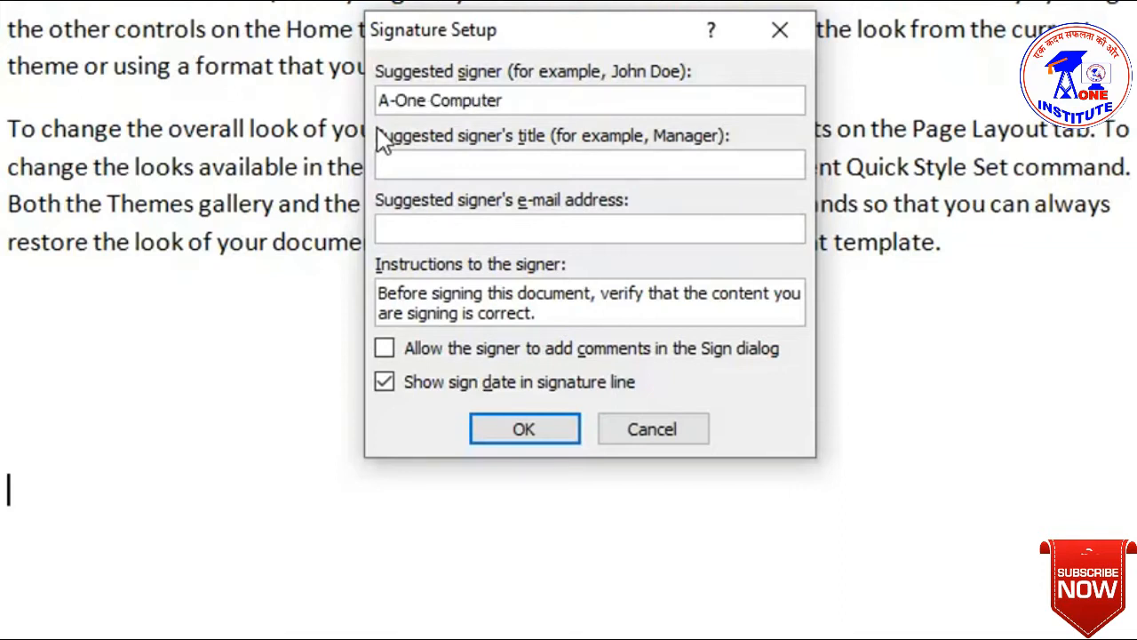
{"action": "type", "text": " Institute"}
{"action": "left_click", "coordinate": [447, 167]}
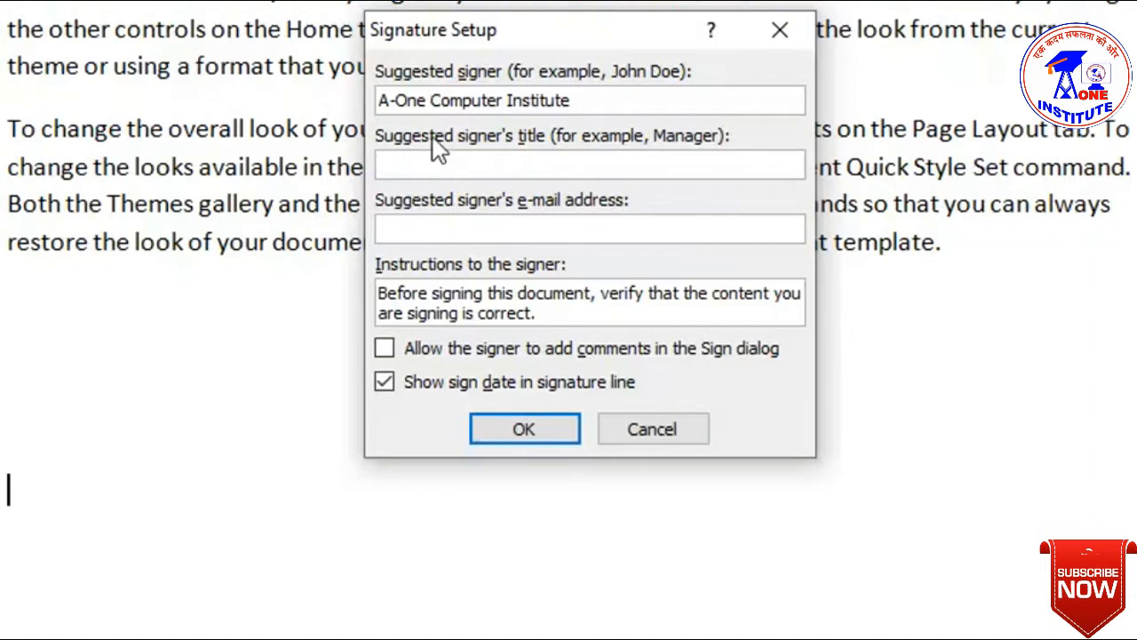
{"action": "left_click", "coordinate": [469, 232]}
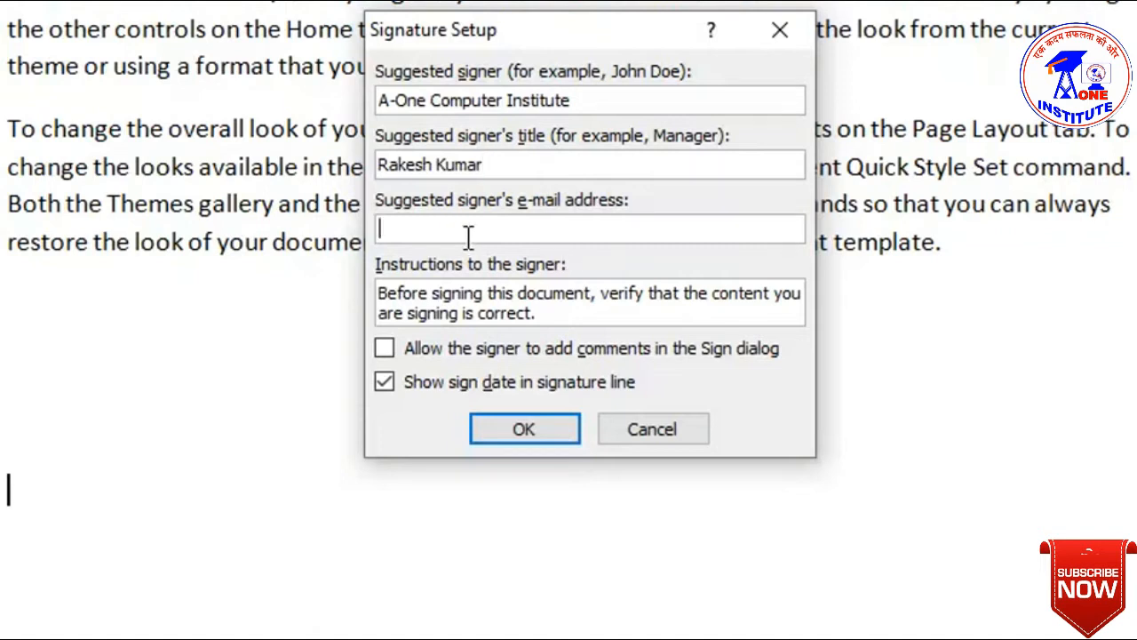
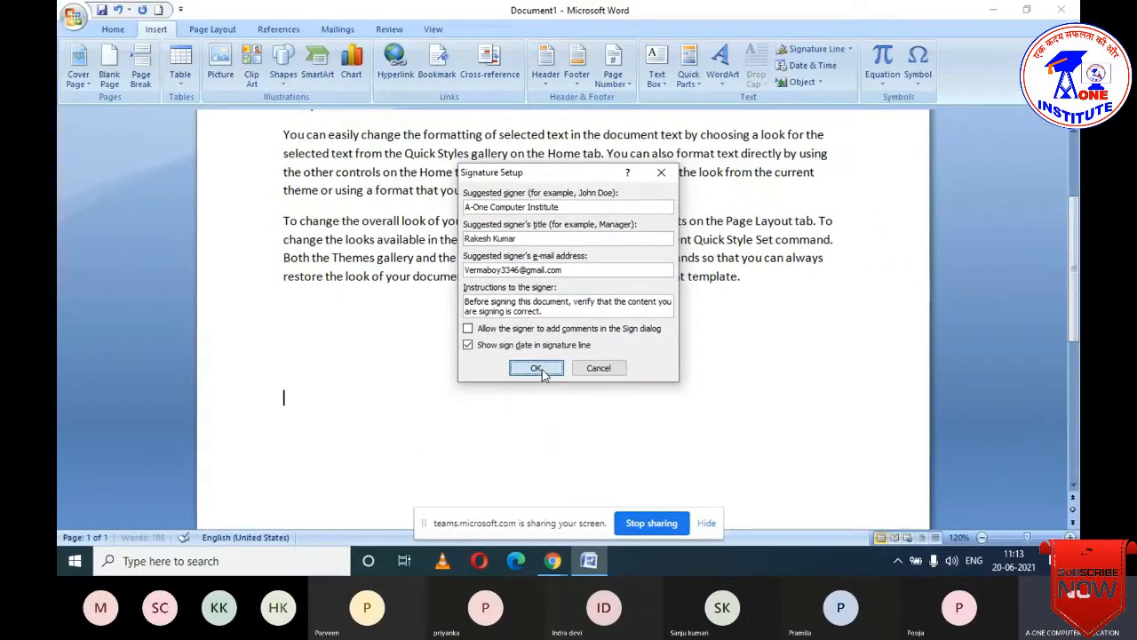
{"action": "left_click", "coordinate": [536, 378]}
{"action": "scroll", "coordinate": [498, 406], "scroll_direction": "down", "scroll_amount": 2}
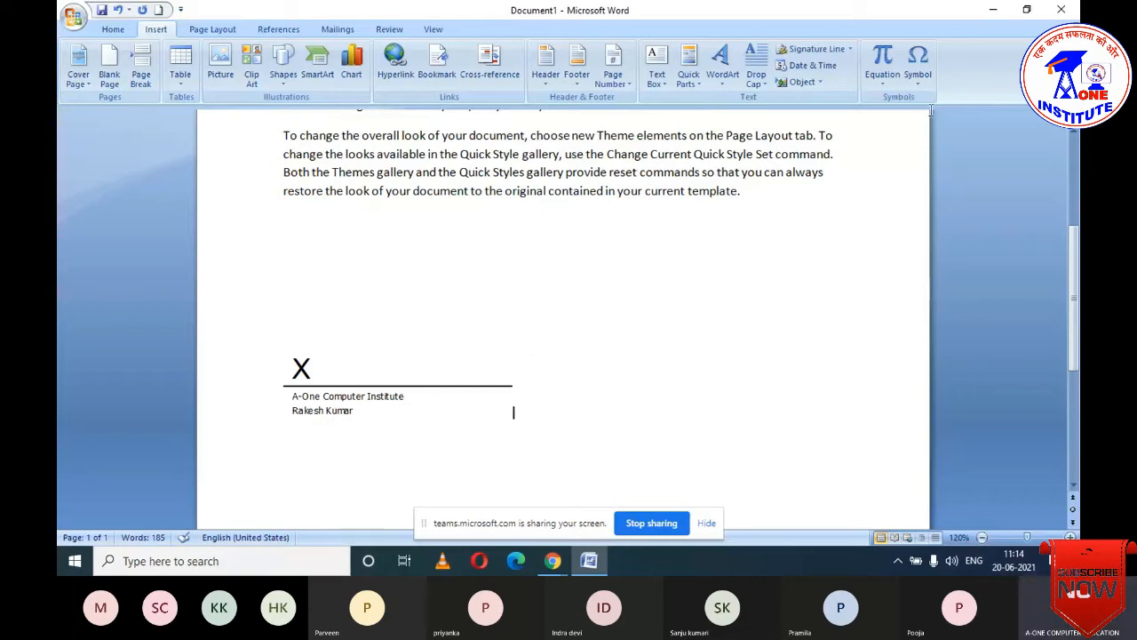
- Insert the date in the 'Sunday, June 20, 2021' format beside the signature line
{"action": "left_click", "coordinate": [807, 69]}
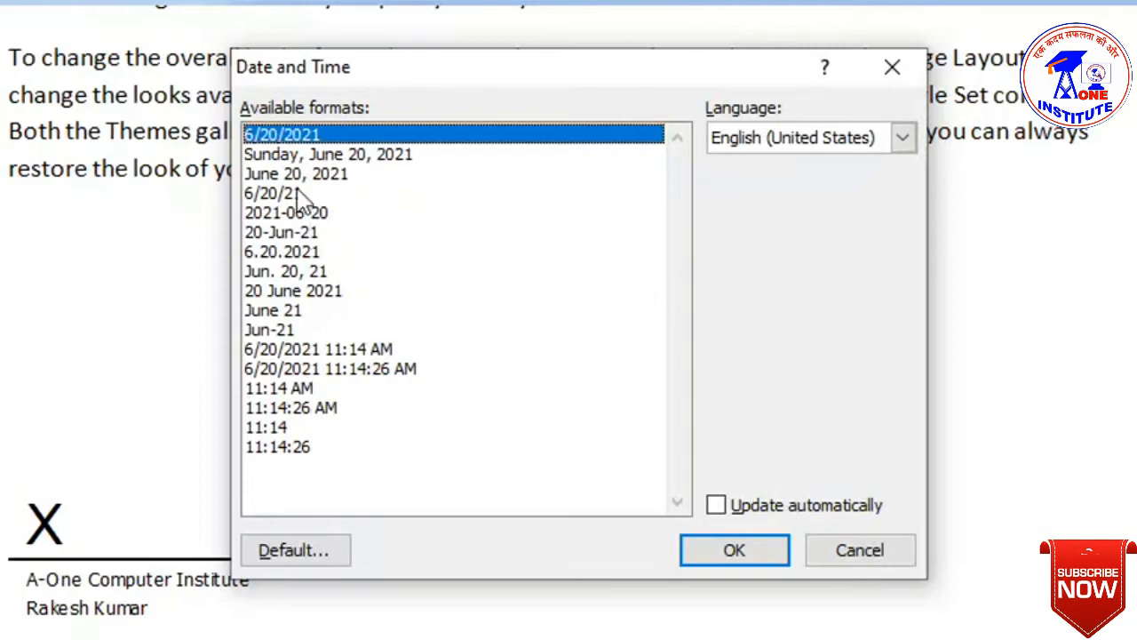
{"action": "left_click", "coordinate": [294, 160]}
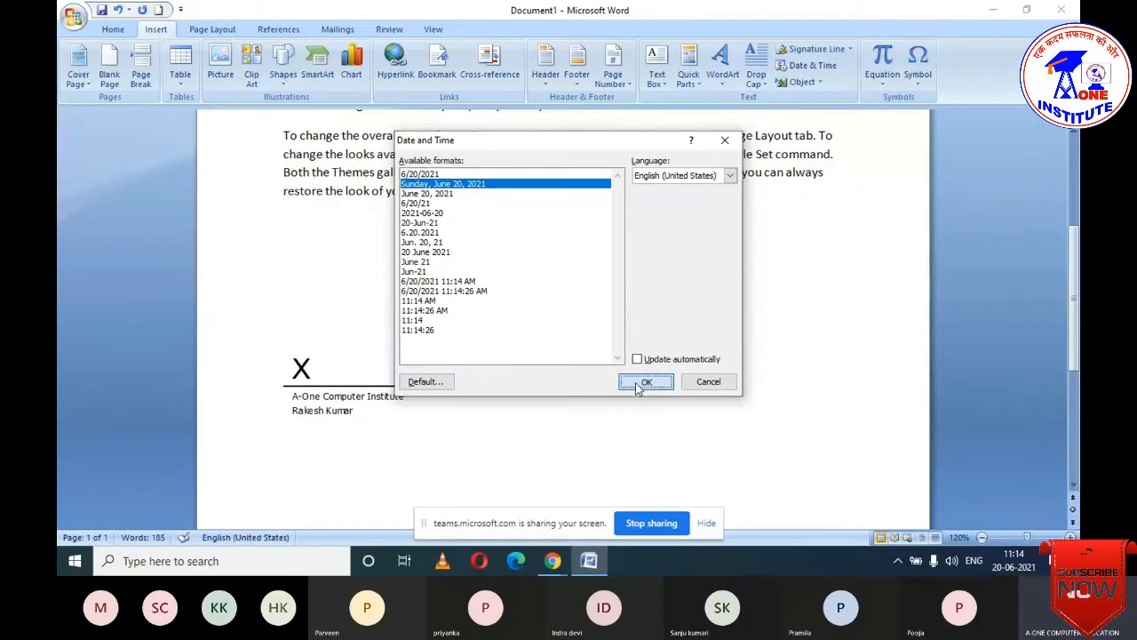
{"action": "left_click", "coordinate": [664, 433]}
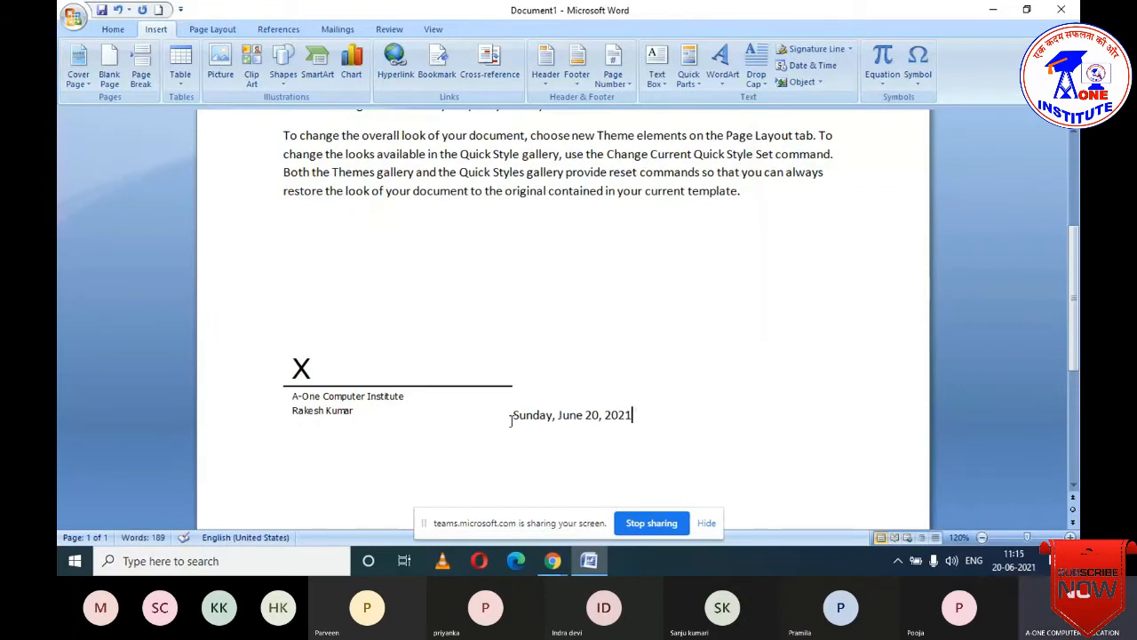
{"action": "mouse_move", "coordinate": [533, 415]}
{"action": "left_mouse_down"}
{"action": "mouse_move", "coordinate": [523, 410]}
{"action": "mouse_move", "coordinate": [584, 414]}
{"action": "left_mouse_up"}
{"action": "left_click", "coordinate": [678, 427]}
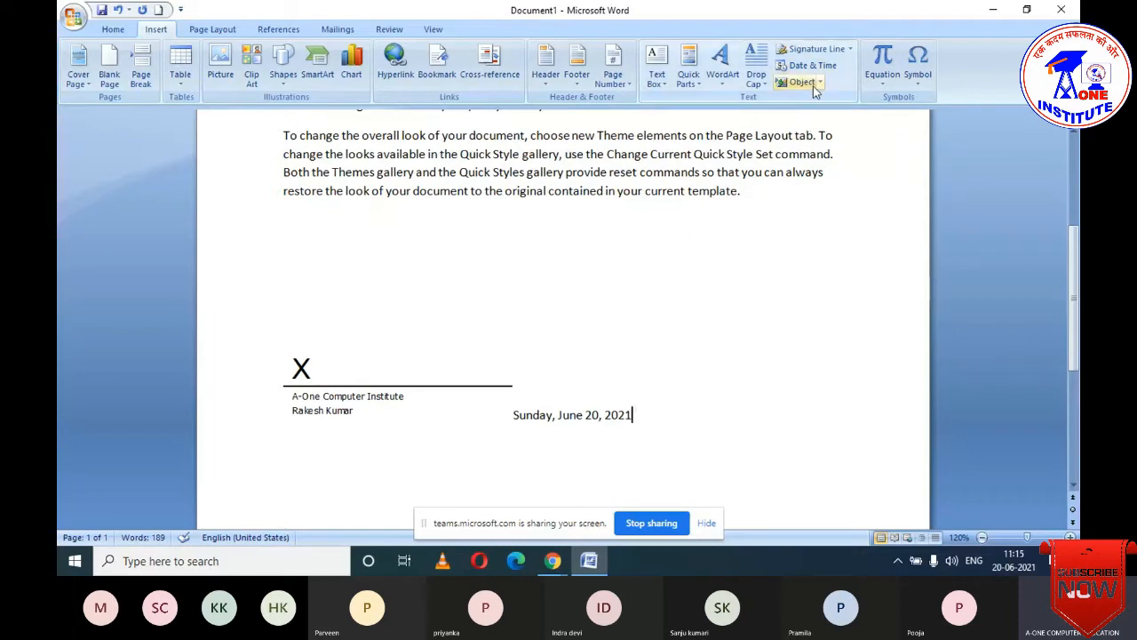
{"action": "left_click", "coordinate": [800, 82]}
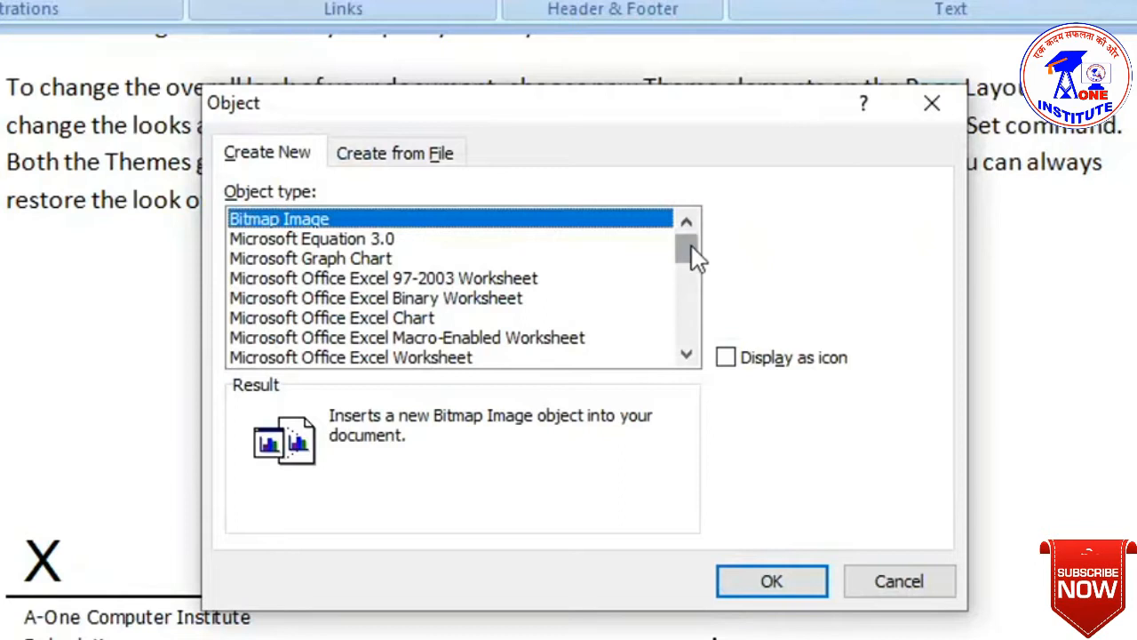
{"action": "left_click_drag", "start_coordinate": [692, 245], "coordinate": [694, 349]}
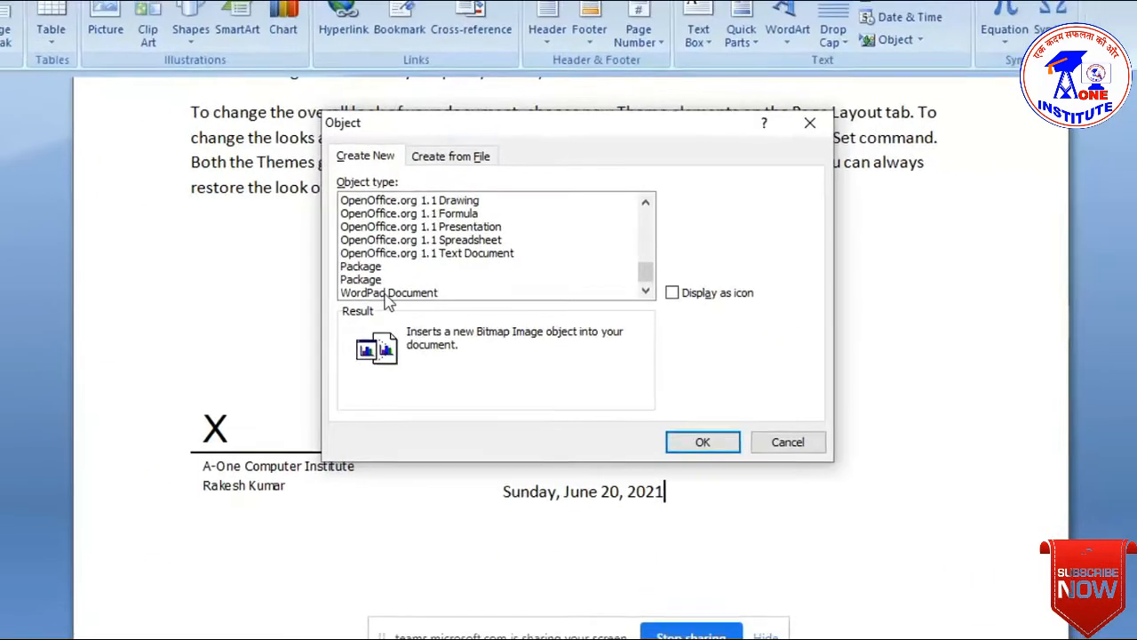
{"action": "left_click", "coordinate": [388, 294]}
{"action": "left_click", "coordinate": [703, 441]}
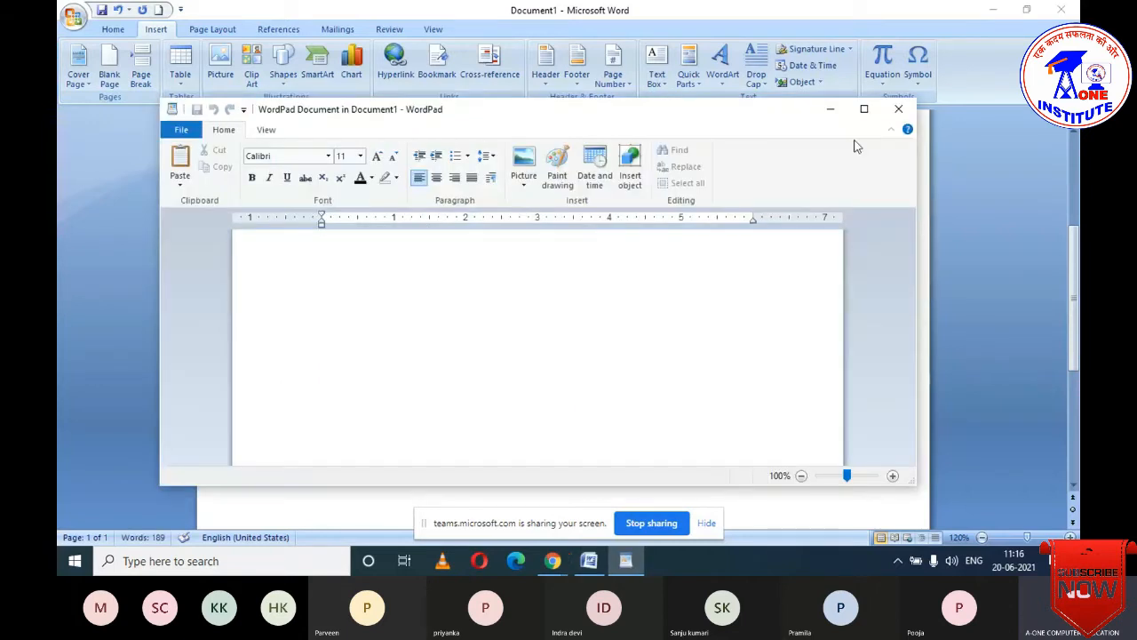
{"action": "left_click", "coordinate": [864, 108]}
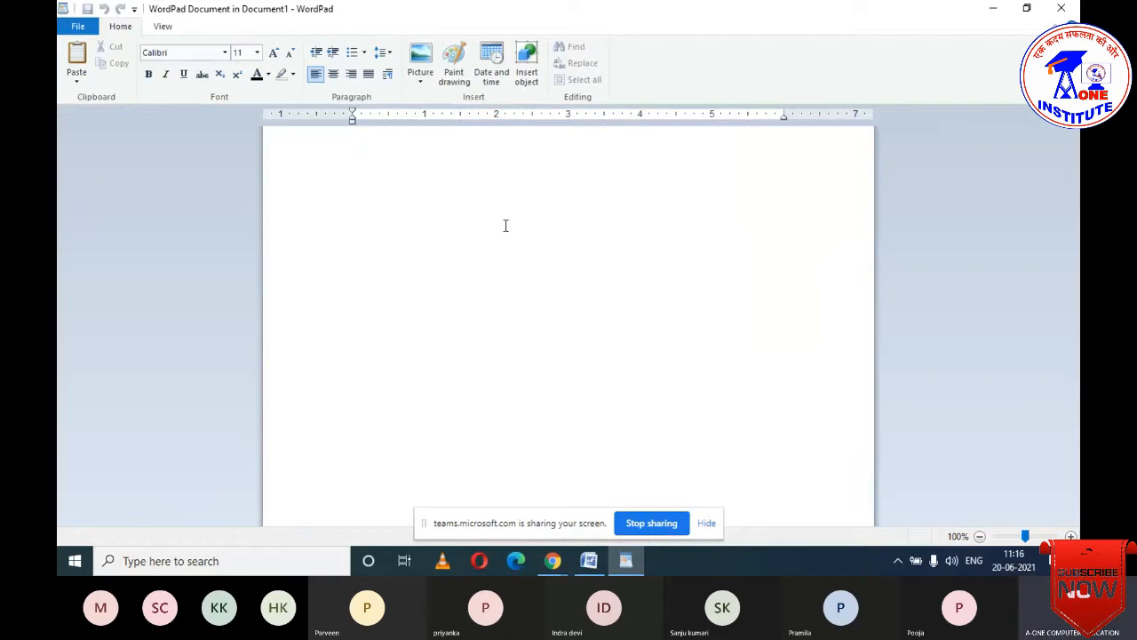
{"action": "type", "text": "ghdfjhdf"}
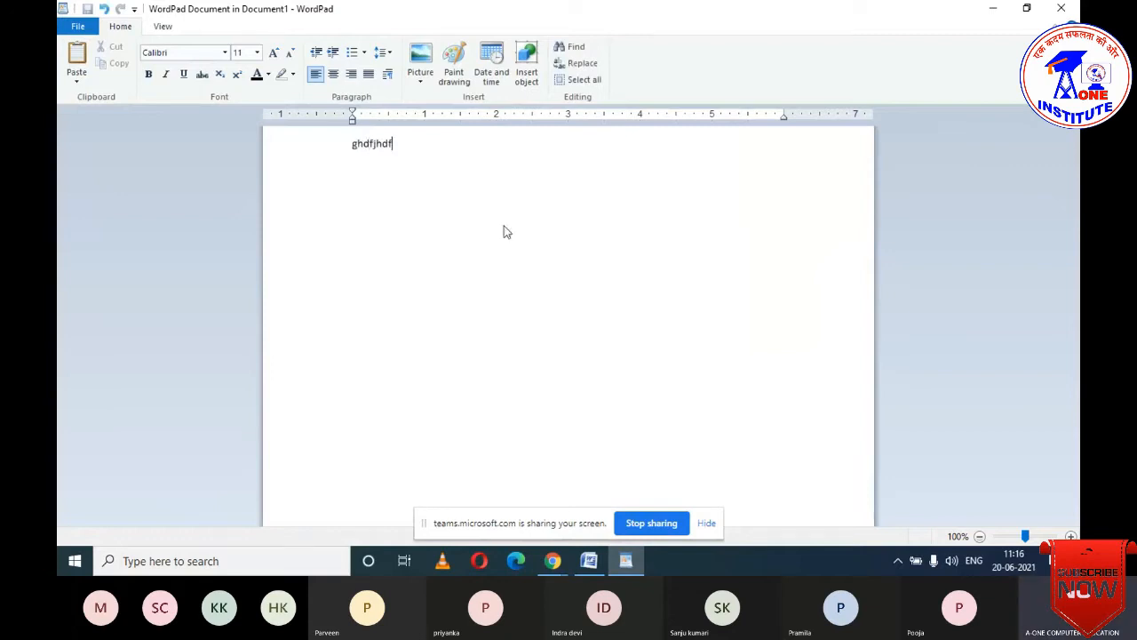
{"action": "left_click", "coordinate": [1058, 7]}
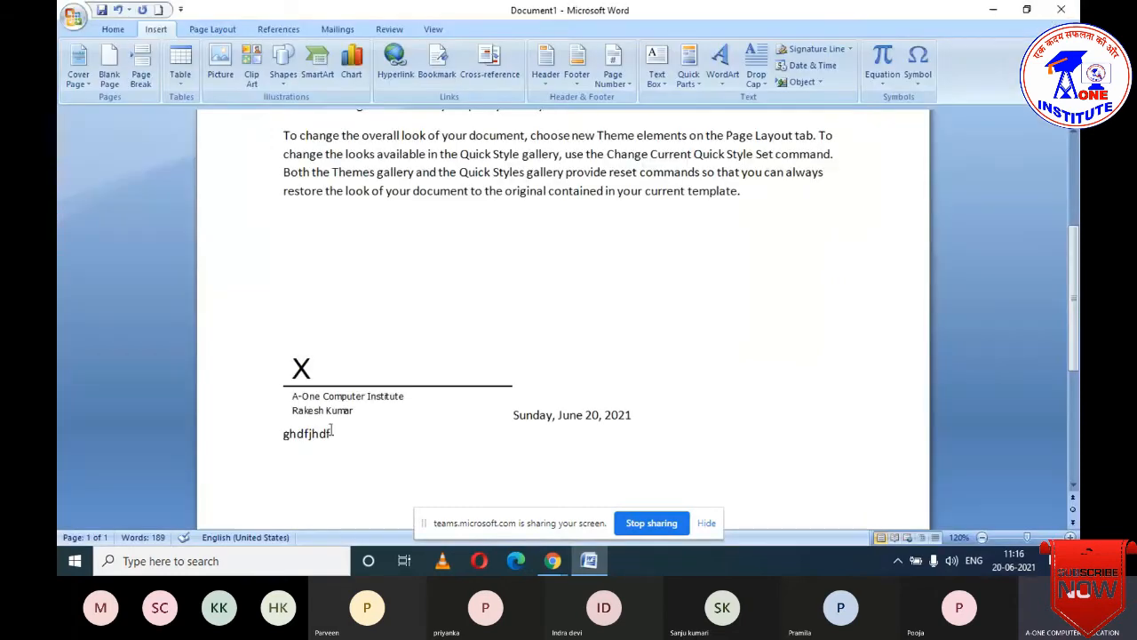
{"action": "left_click", "coordinate": [584, 443]}
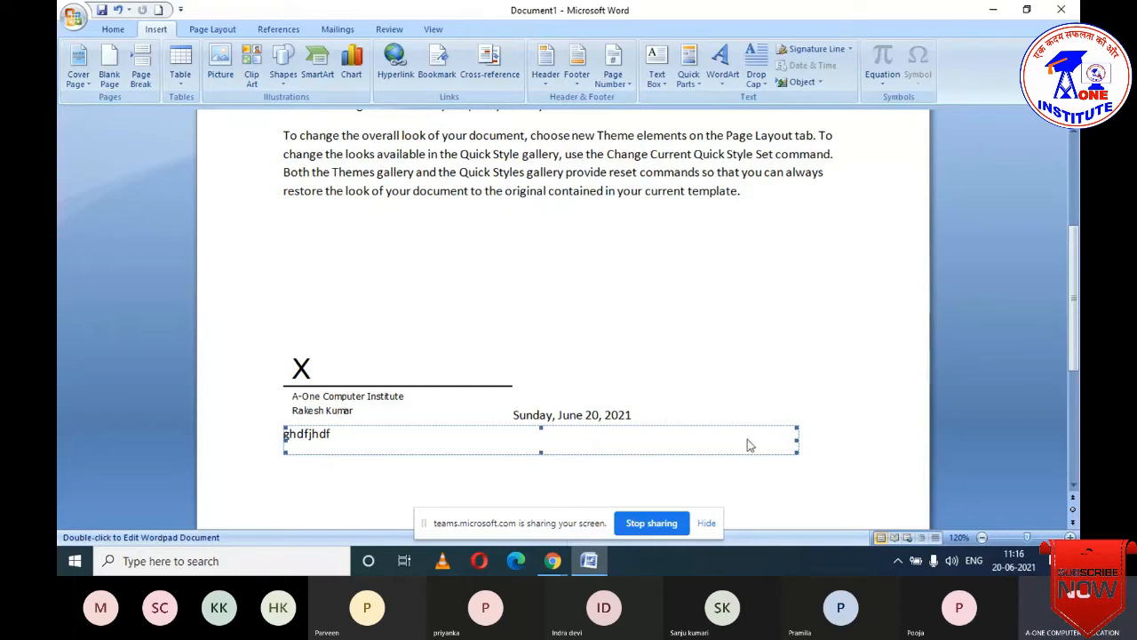
{"action": "key", "text": "Delete"}
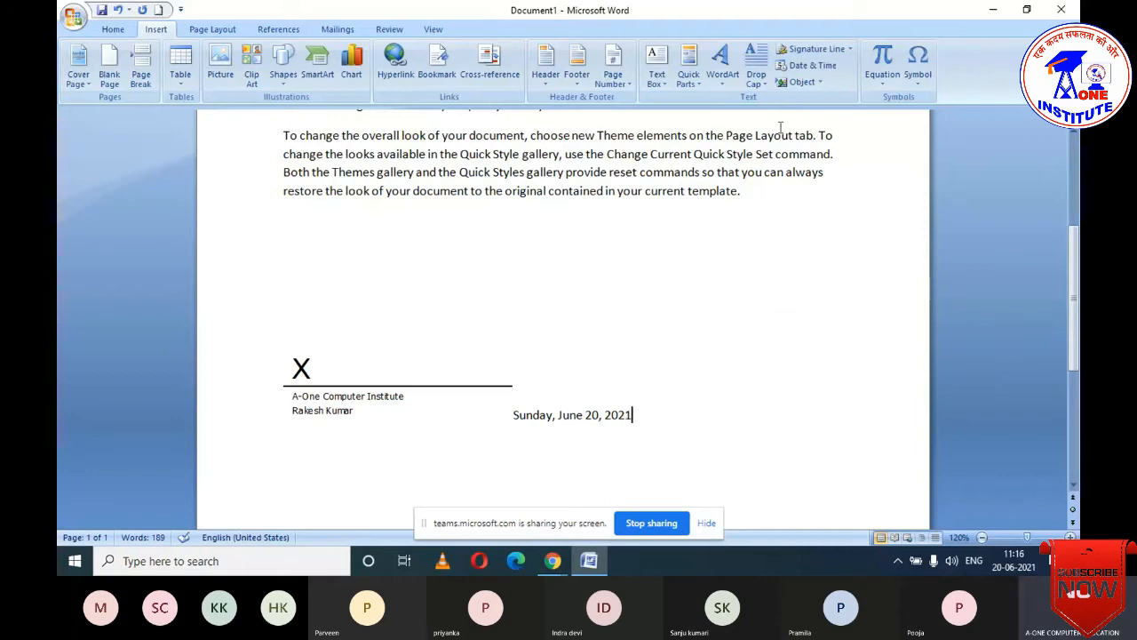
- Try an OpenDocument Drawing object, dismiss the LibreOffice error, then insert a Bitmap Image object instead
{"action": "left_click", "coordinate": [800, 83]}
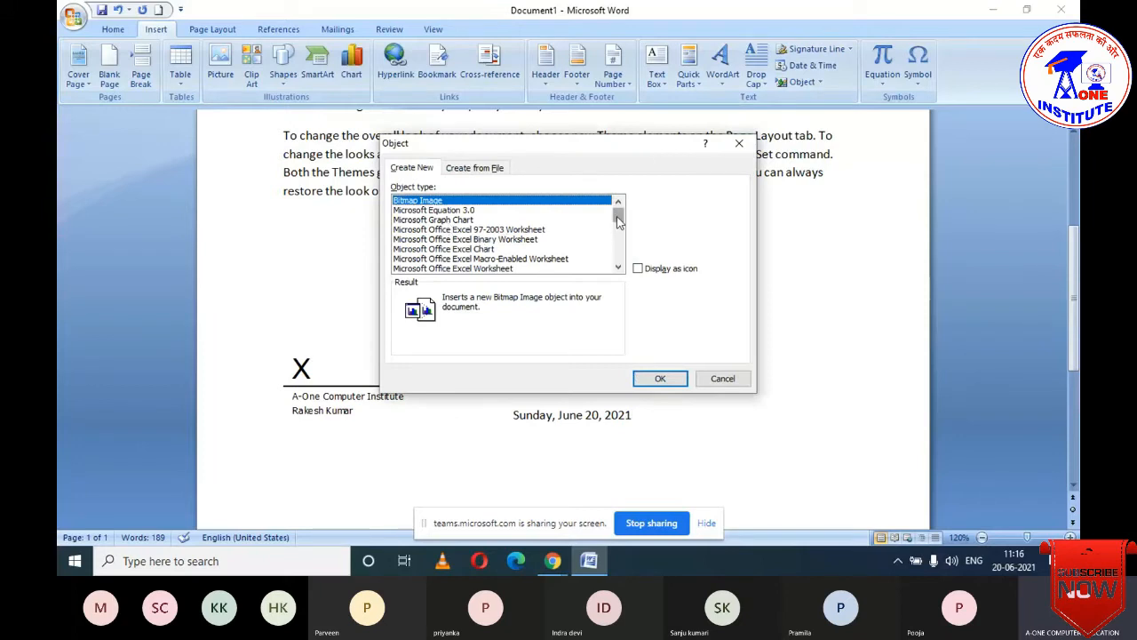
{"action": "left_click_drag", "start_coordinate": [618, 214], "coordinate": [614, 239]}
{"action": "scroll", "coordinate": [471, 257], "scroll_direction": "down", "scroll_amount": 1}
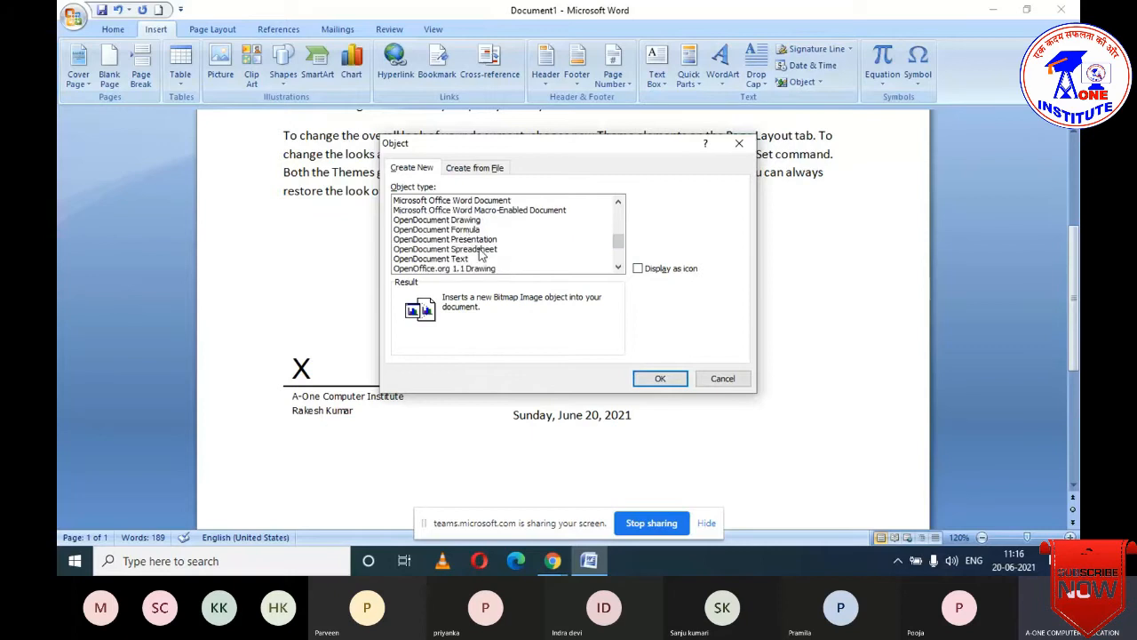
{"action": "scroll", "coordinate": [480, 255], "scroll_direction": "down", "scroll_amount": 3}
{"action": "scroll", "coordinate": [480, 256], "scroll_direction": "up", "scroll_amount": 1}
{"action": "scroll", "coordinate": [480, 255], "scroll_direction": "up", "scroll_amount": 2}
{"action": "scroll", "coordinate": [480, 256], "scroll_direction": "down", "scroll_amount": 1}
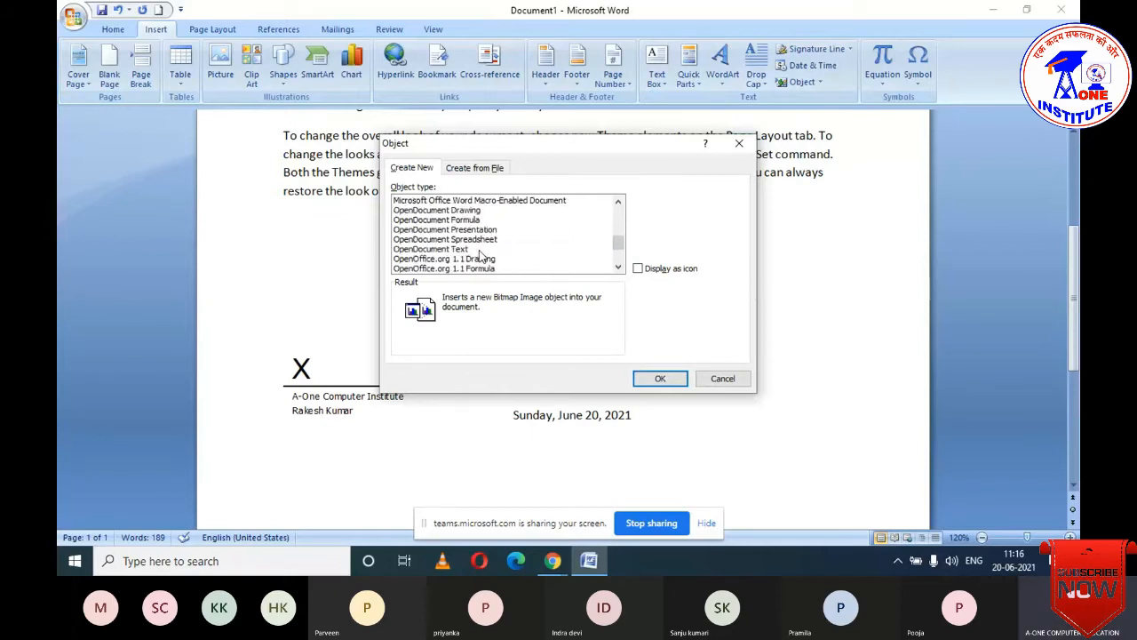
{"action": "left_click", "coordinate": [466, 211]}
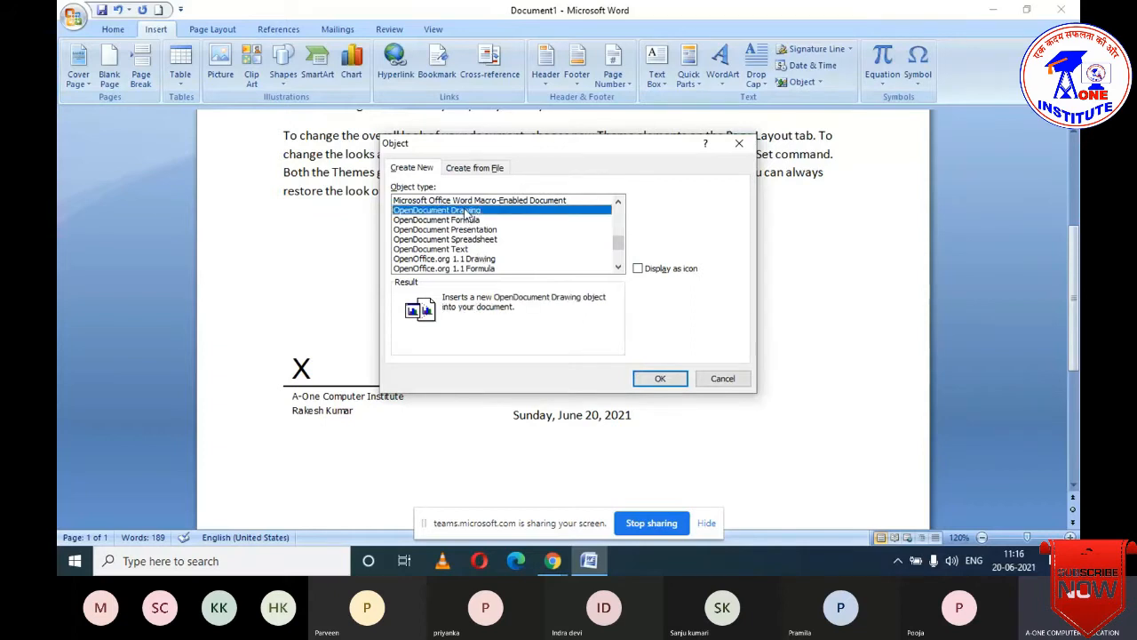
{"action": "left_click", "coordinate": [653, 374]}
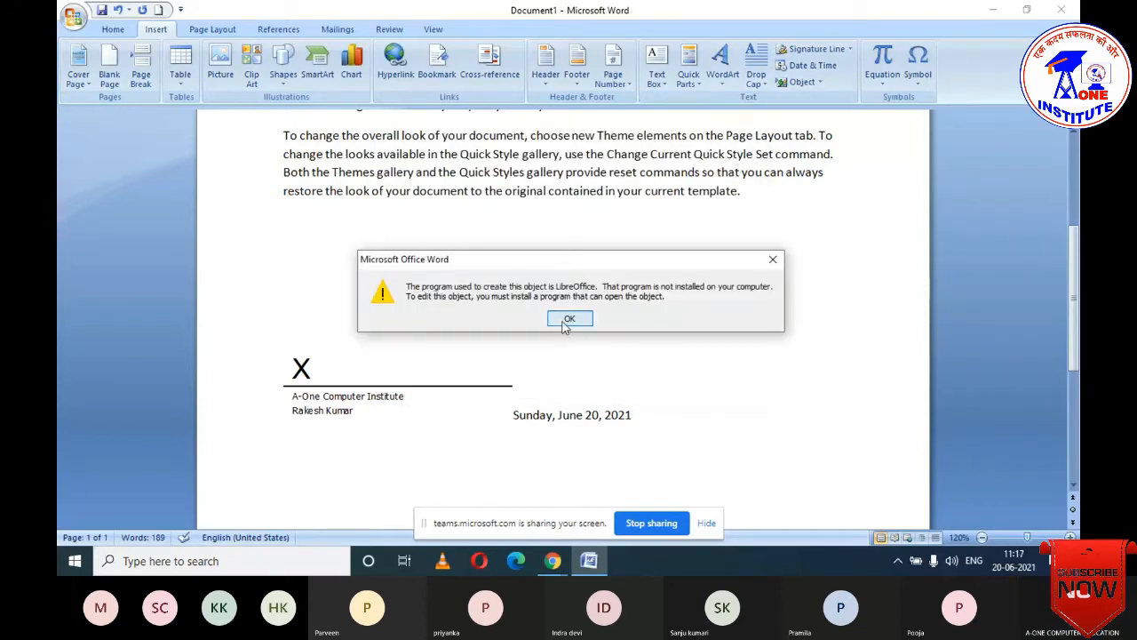
{"action": "left_click", "coordinate": [571, 320]}
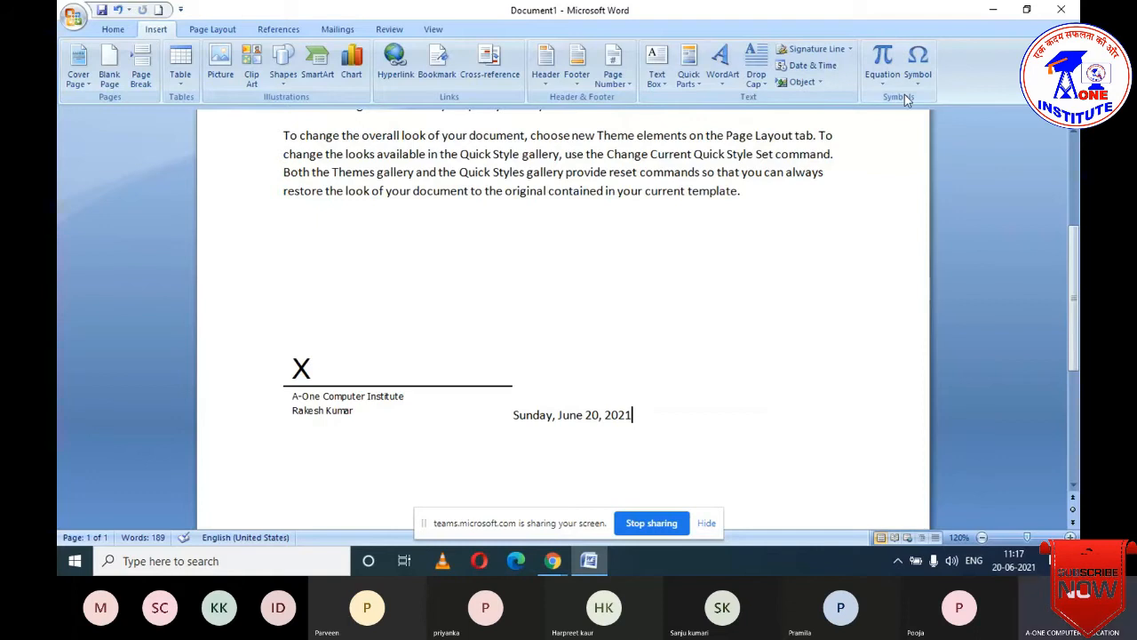
{"action": "left_click", "coordinate": [813, 79]}
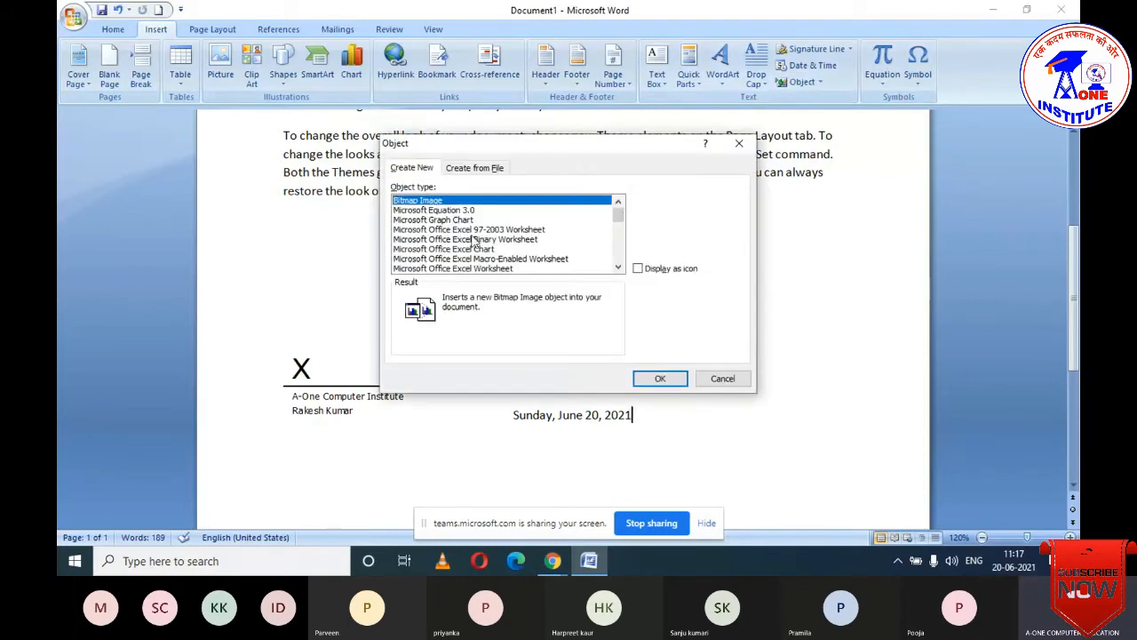
{"action": "left_click", "coordinate": [646, 375]}
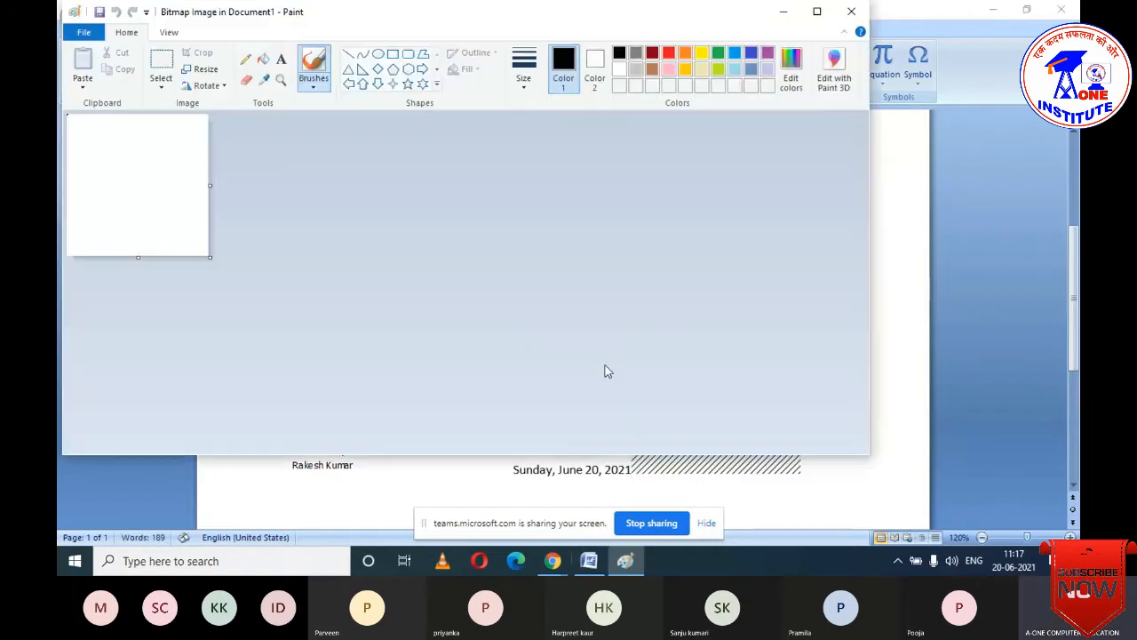
- Draw a pentagon in maximized Paint, fill it solid red, and return to Word with the picture selected
{"action": "left_click", "coordinate": [817, 10]}
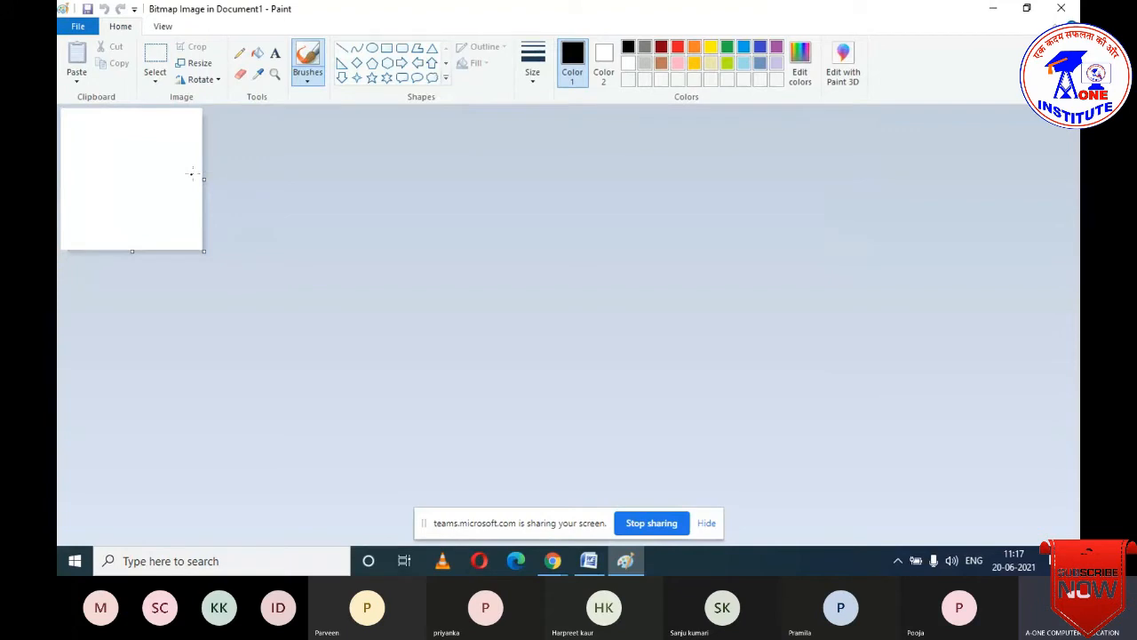
{"action": "left_click", "coordinate": [372, 63]}
{"action": "left_click_drag", "start_coordinate": [81, 108], "coordinate": [174, 243]}
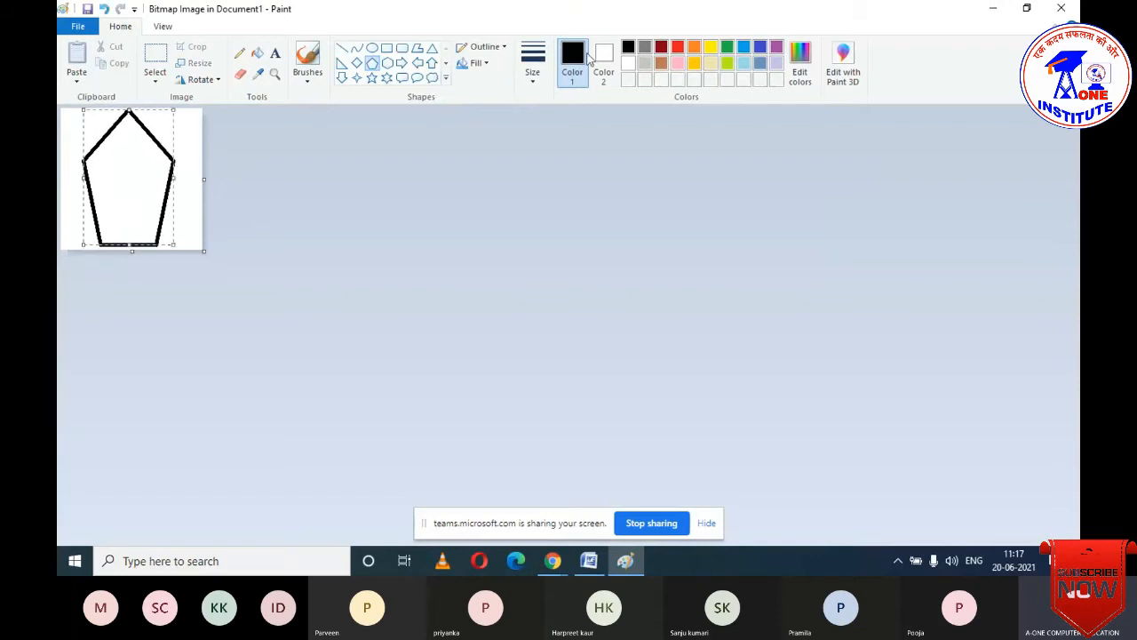
{"action": "left_click", "coordinate": [678, 47]}
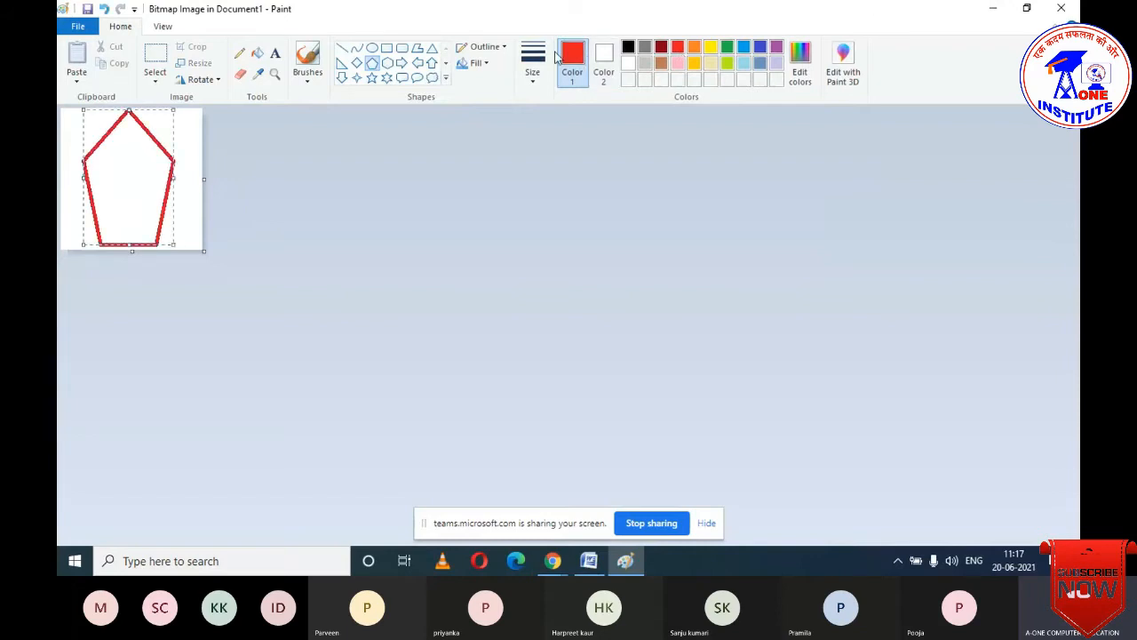
{"action": "left_click", "coordinate": [257, 52]}
{"action": "left_click", "coordinate": [133, 140]}
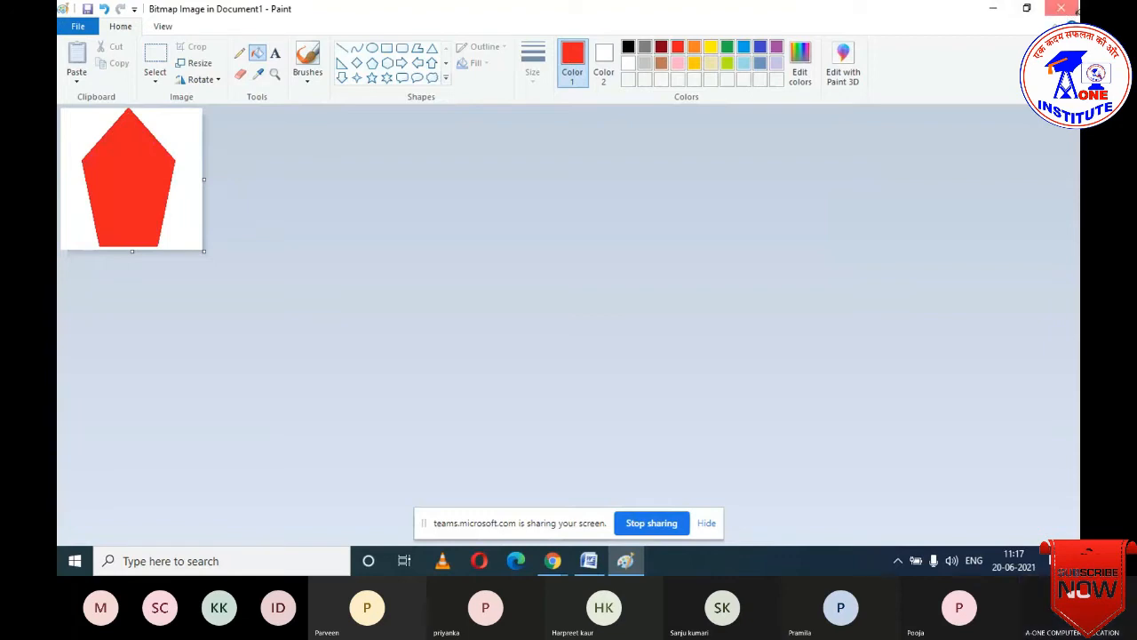
{"action": "left_click", "coordinate": [1062, 9]}
{"action": "left_click", "coordinate": [697, 334]}
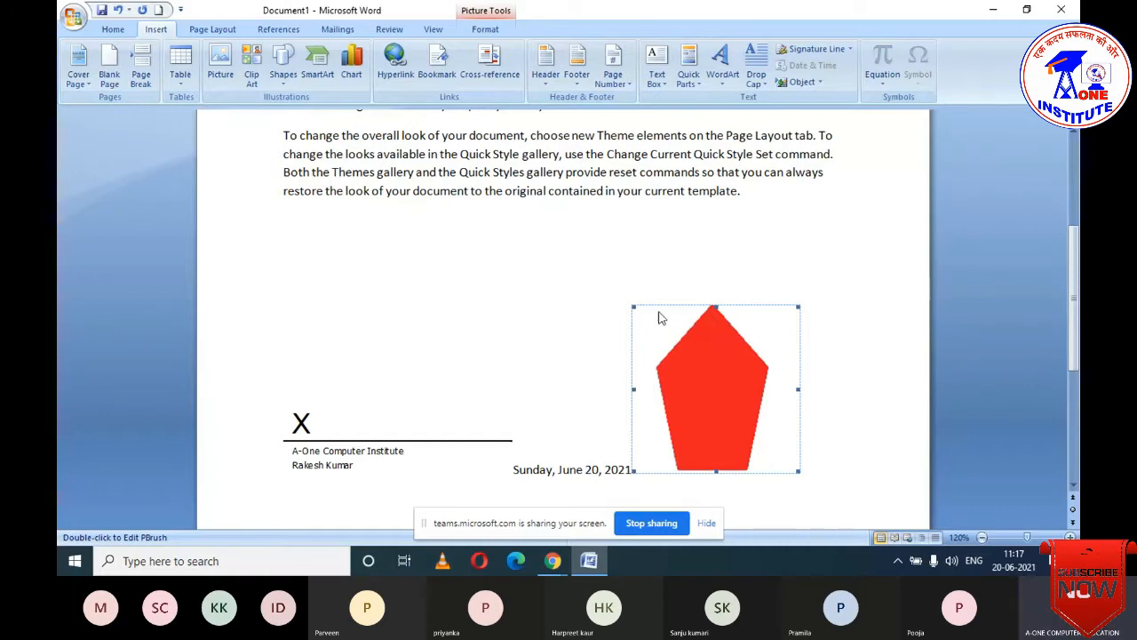
- Delete the red pentagon picture and scroll back up the document
{"action": "key", "text": "Delete"}
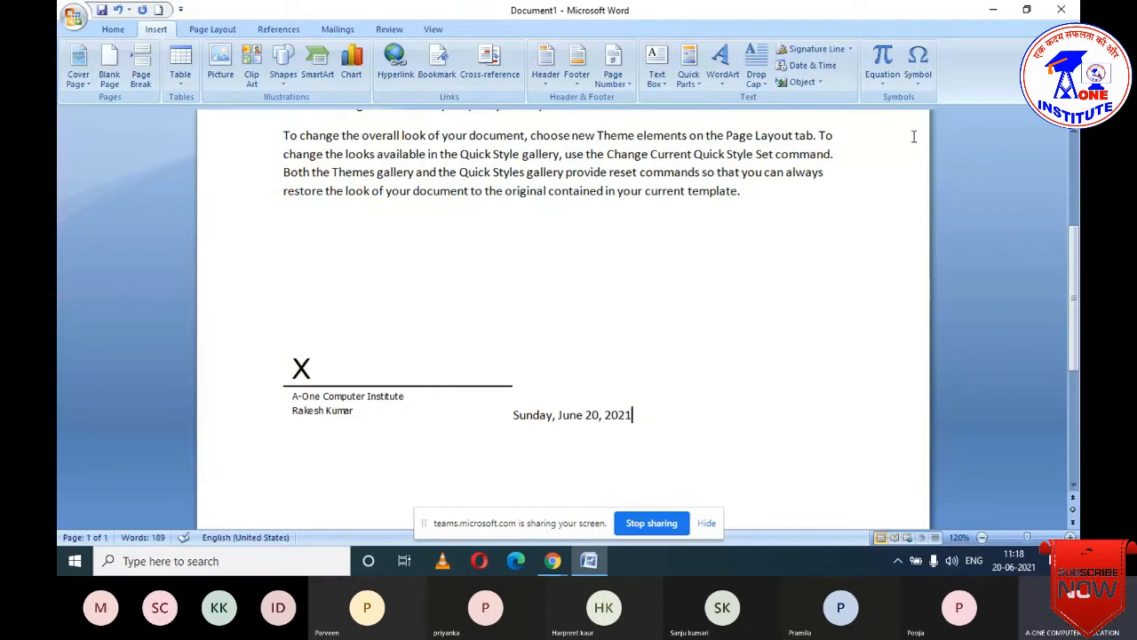
{"action": "scroll", "coordinate": [404, 229], "scroll_direction": "up", "scroll_amount": 3}
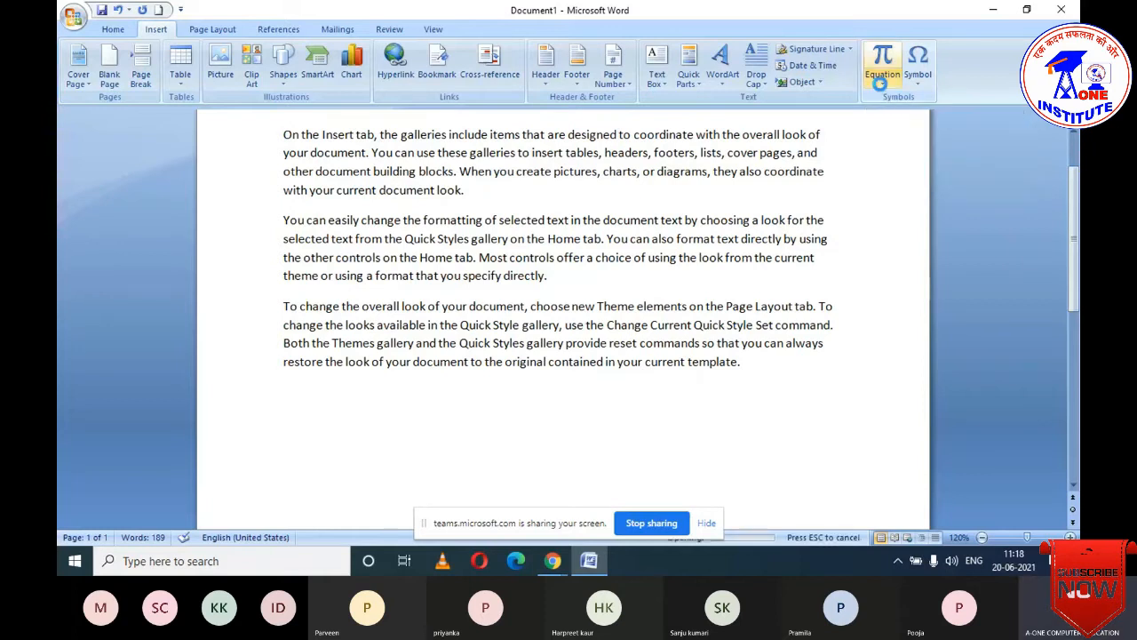
- Insert a blank equation after the date and expand the full Basic Math symbol gallery
{"action": "left_click", "coordinate": [881, 82]}
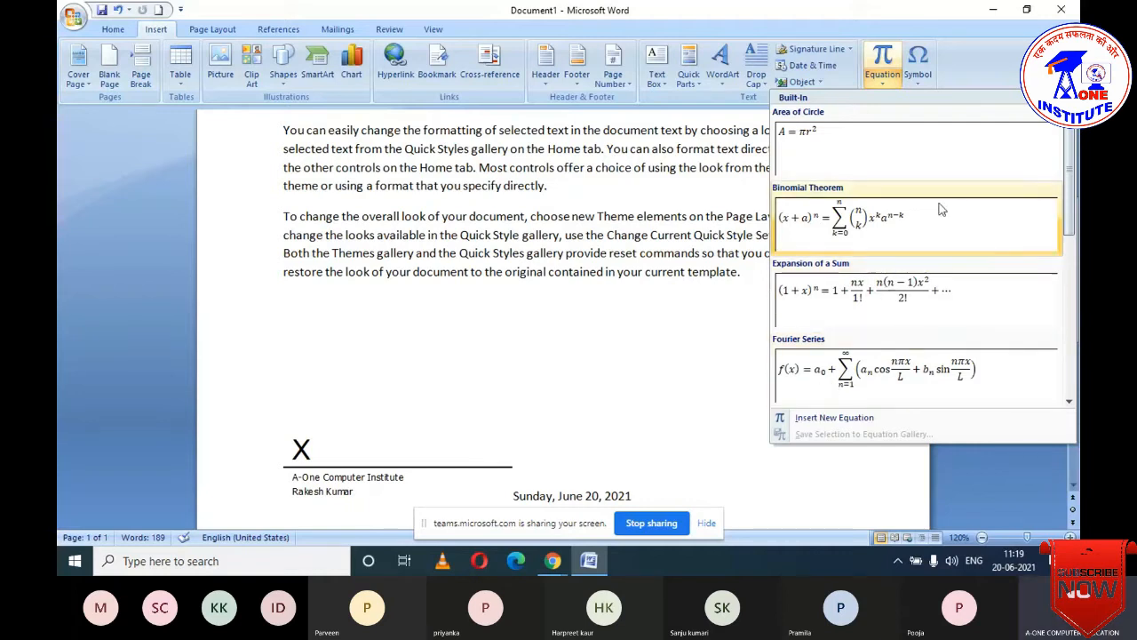
{"action": "scroll", "coordinate": [1073, 229], "scroll_direction": "down", "scroll_amount": 2}
{"action": "left_click_drag", "start_coordinate": [1073, 230], "coordinate": [1064, 340]}
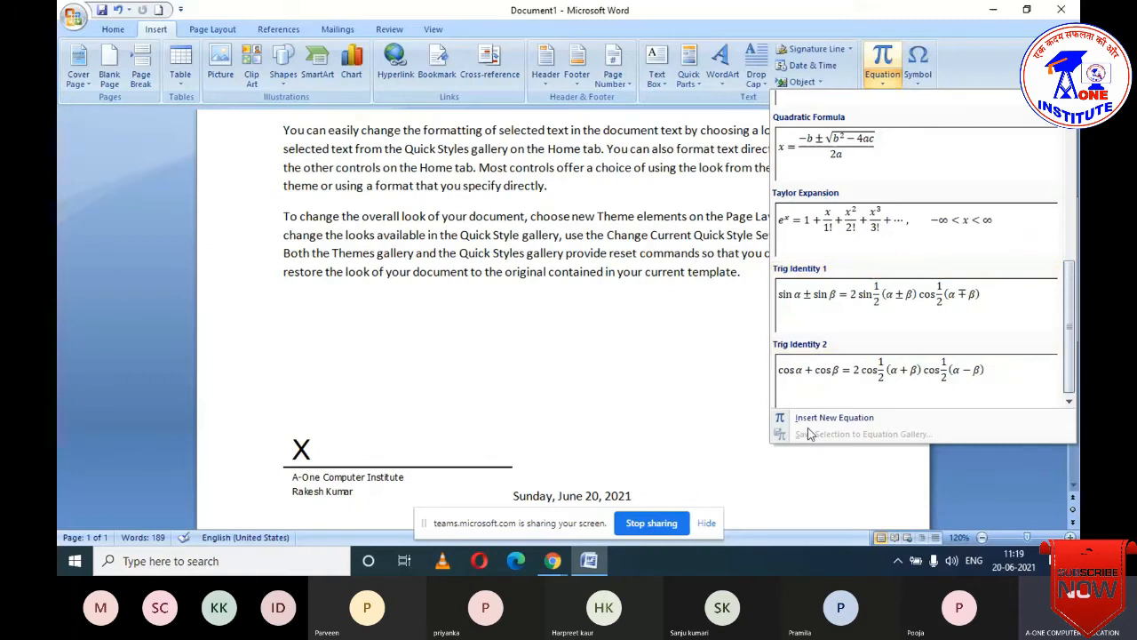
{"action": "left_click", "coordinate": [859, 423]}
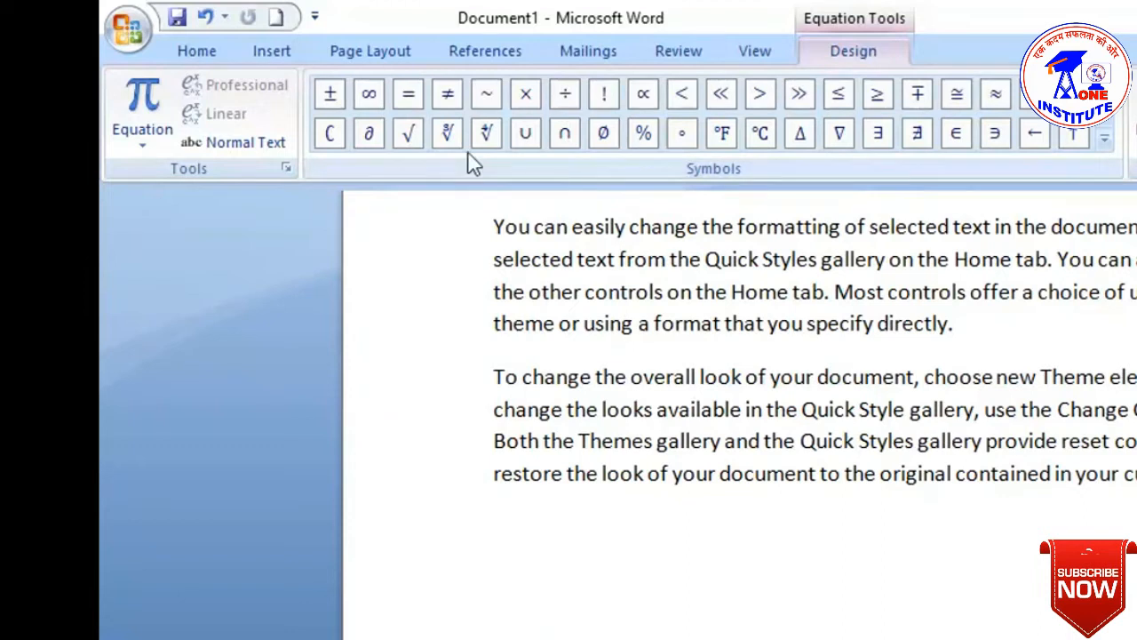
{"action": "left_click", "coordinate": [1105, 140]}
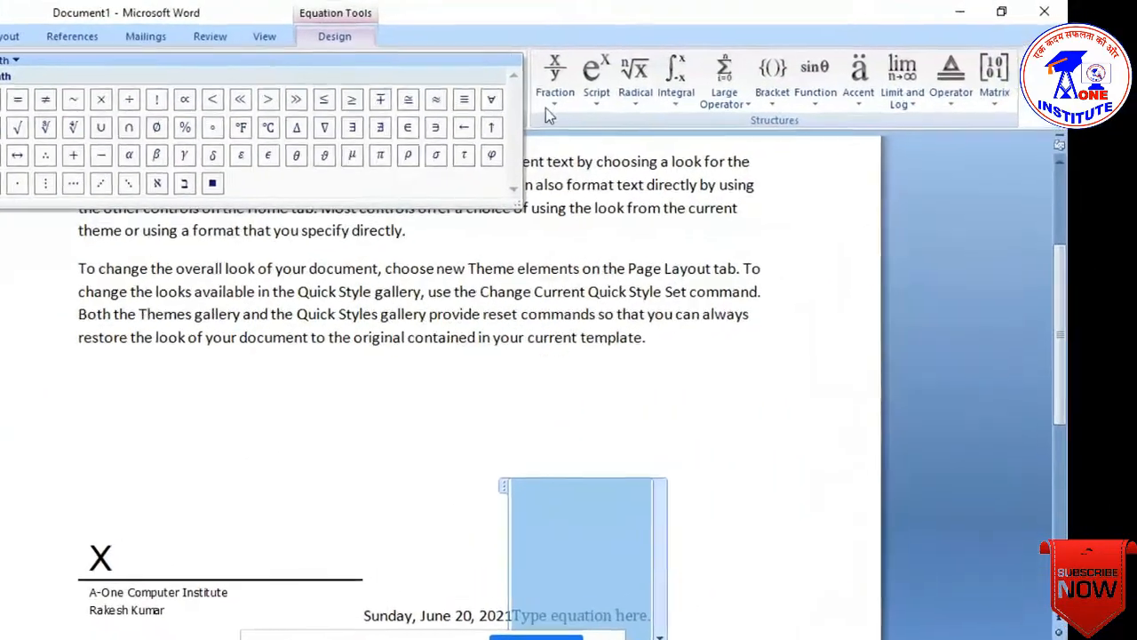
- Browse the fraction, script, radical, integral, operator, bracket, function, limit and matrix layouts without inserting any
{"action": "left_click", "coordinate": [712, 88]}
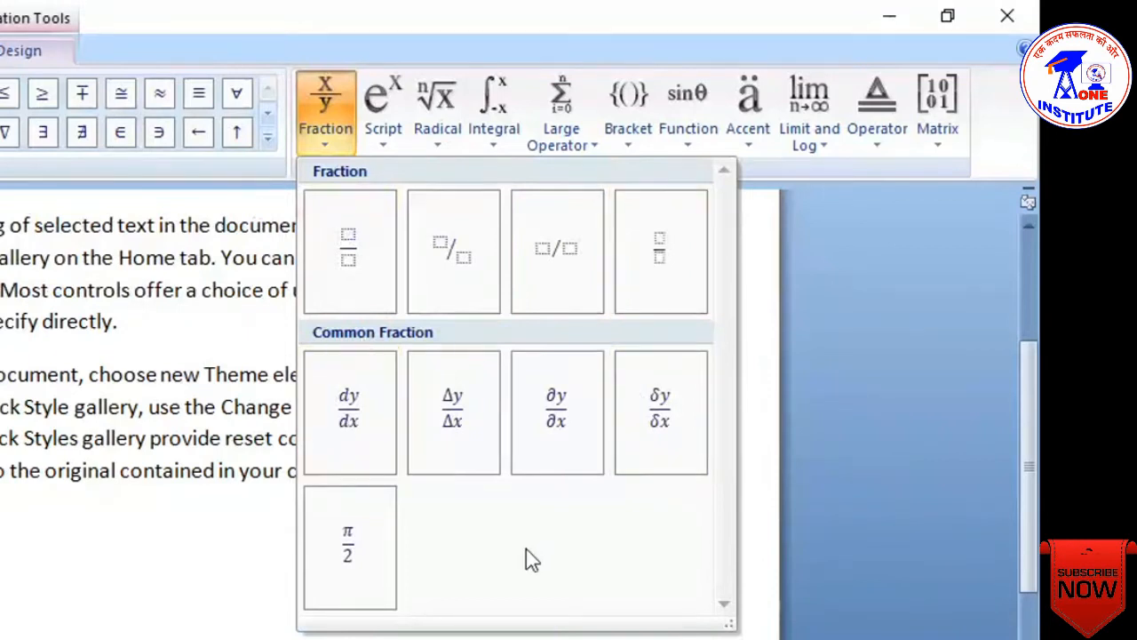
{"action": "left_click", "coordinate": [385, 128]}
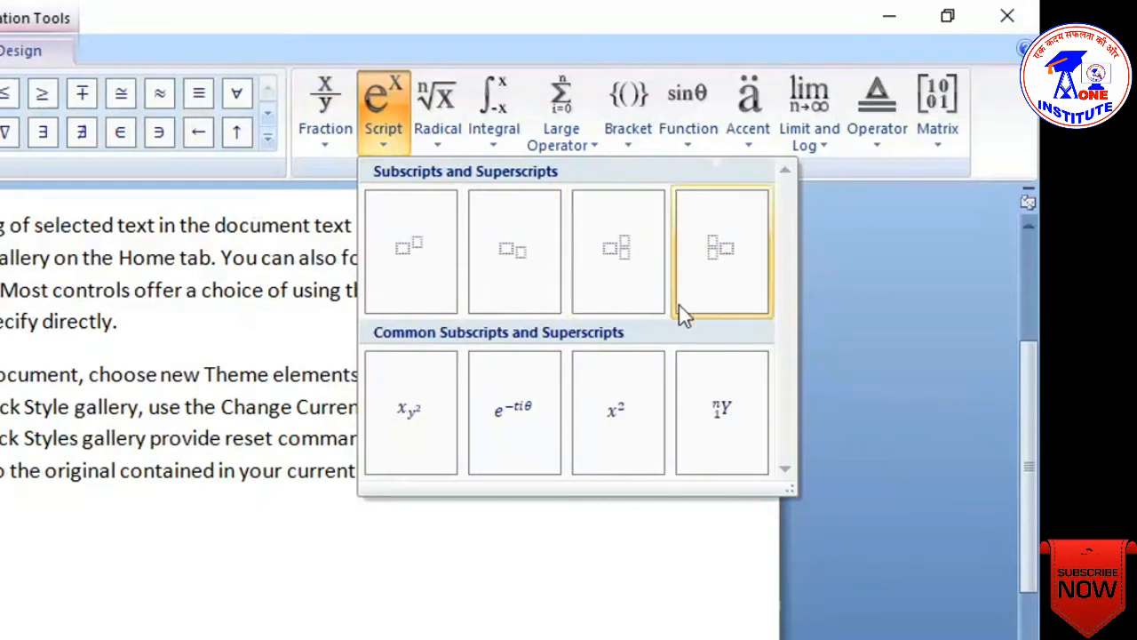
{"action": "left_click", "coordinate": [443, 143]}
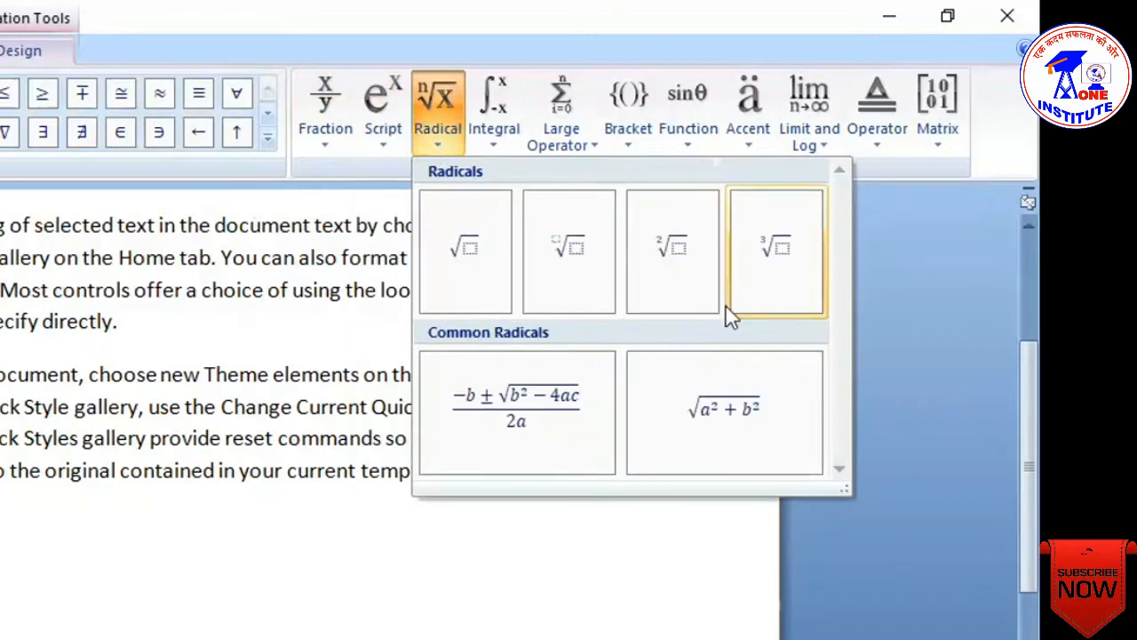
{"action": "left_click", "coordinate": [493, 142]}
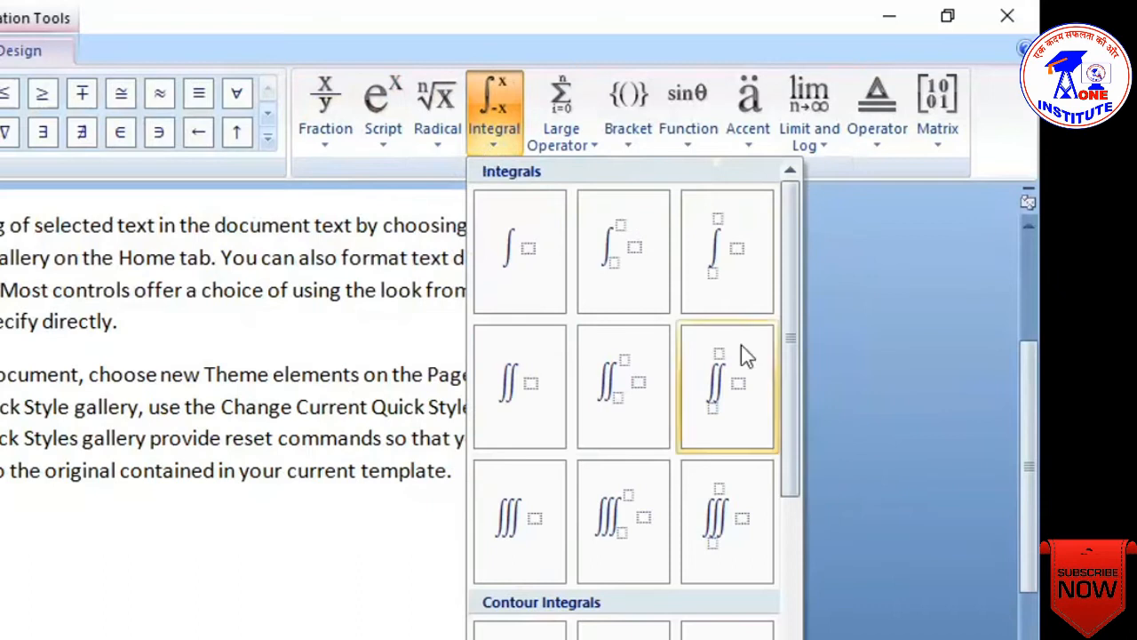
{"action": "left_click", "coordinate": [588, 146]}
{"action": "left_click", "coordinate": [623, 148]}
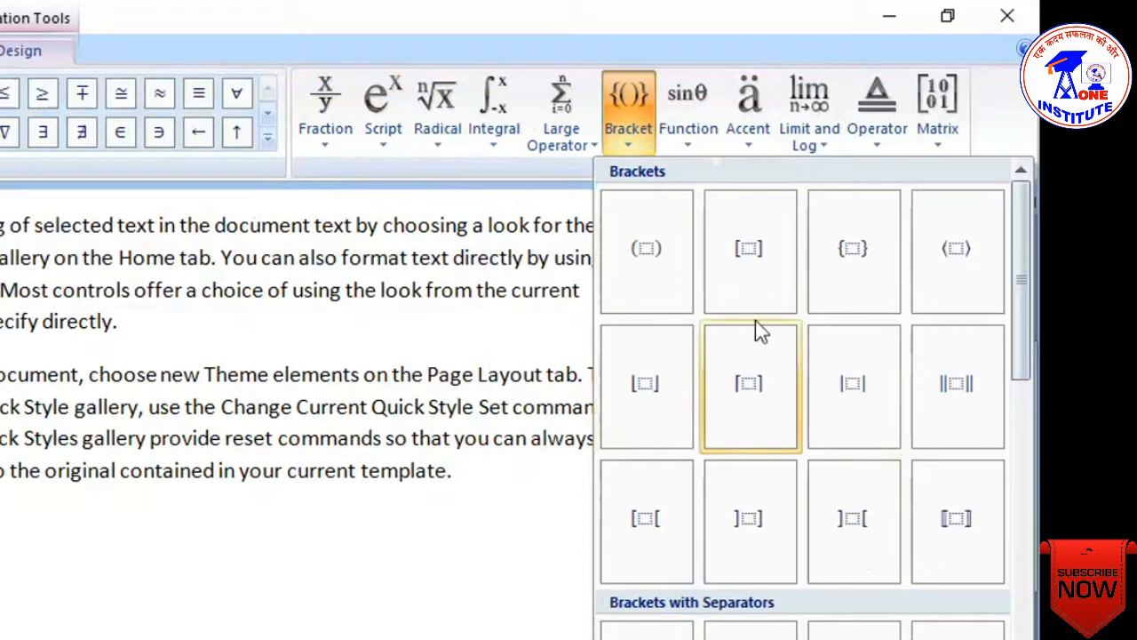
{"action": "left_click", "coordinate": [686, 144]}
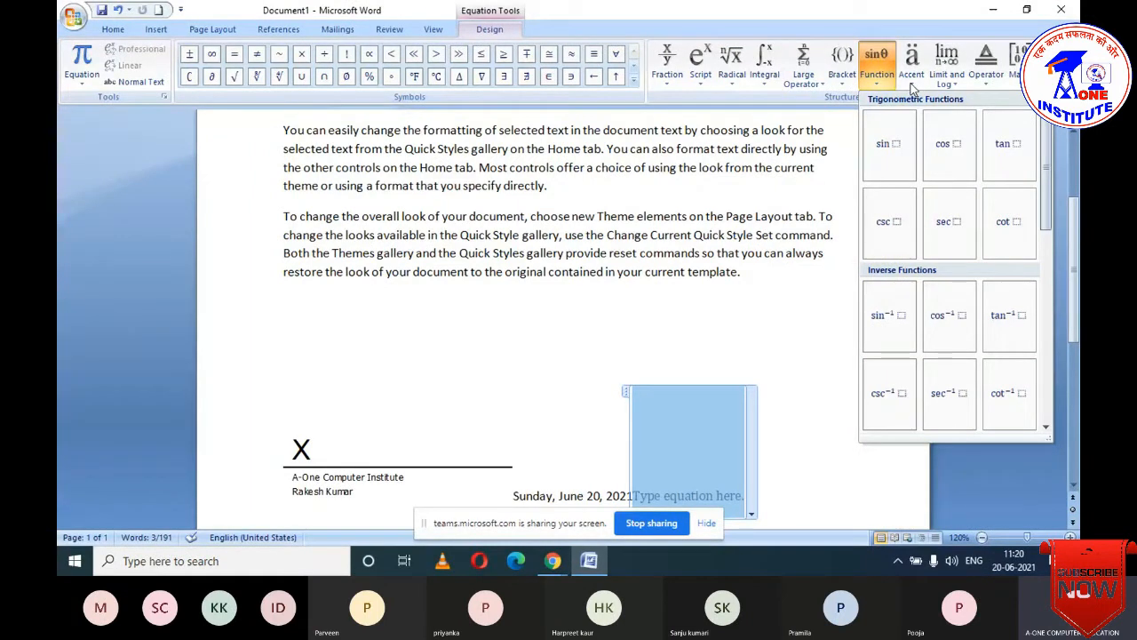
{"action": "left_click", "coordinate": [954, 82]}
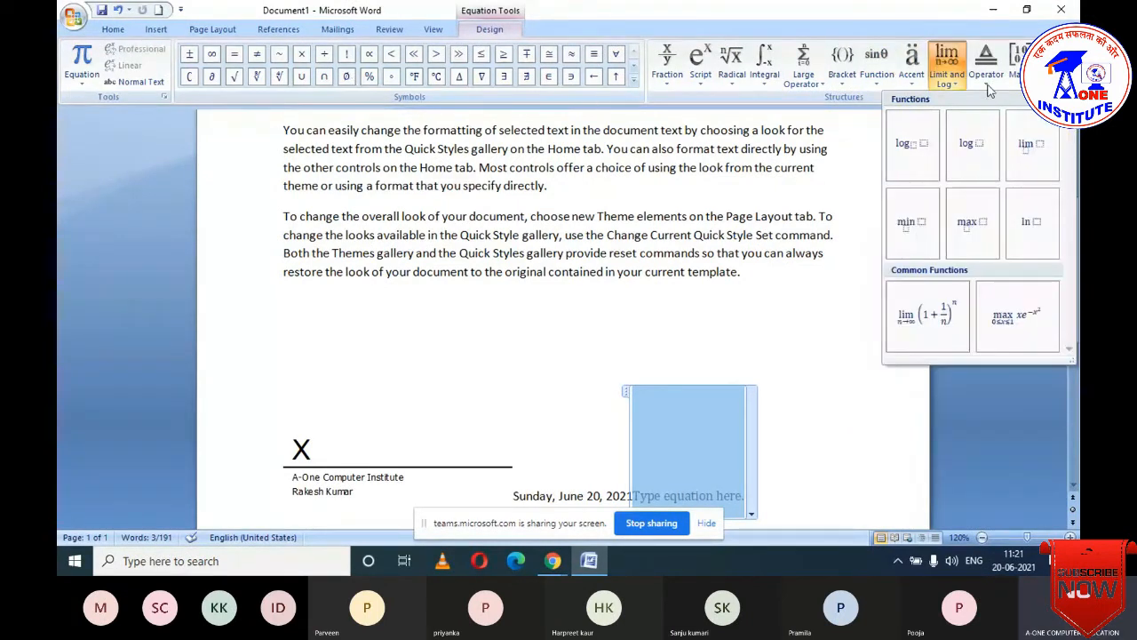
{"action": "left_click", "coordinate": [988, 84]}
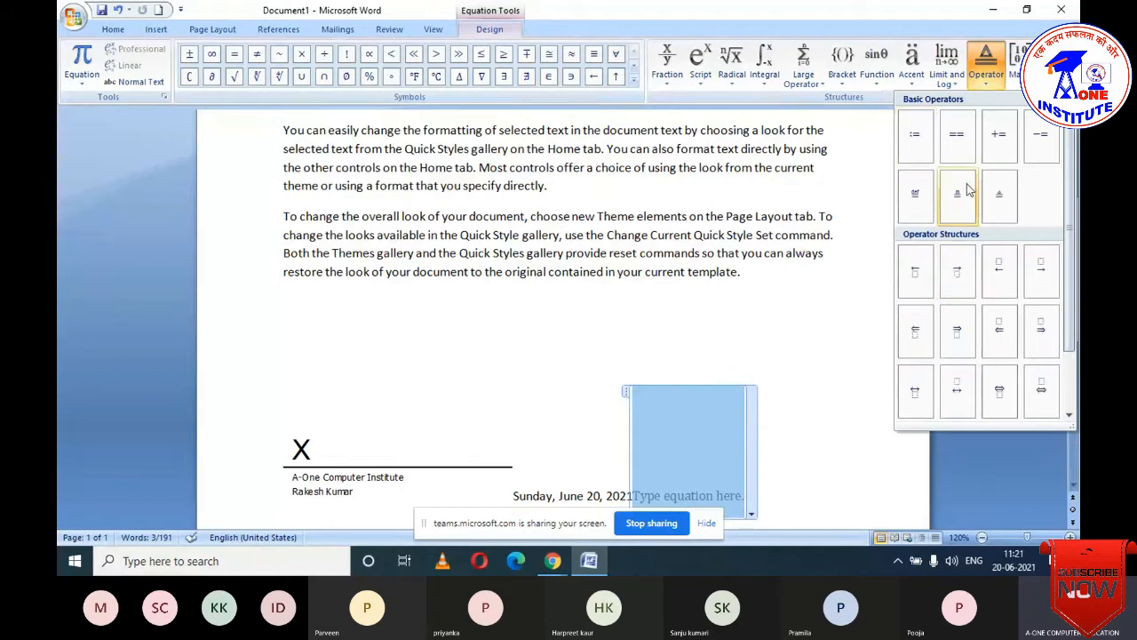
{"action": "left_click", "coordinate": [1015, 76]}
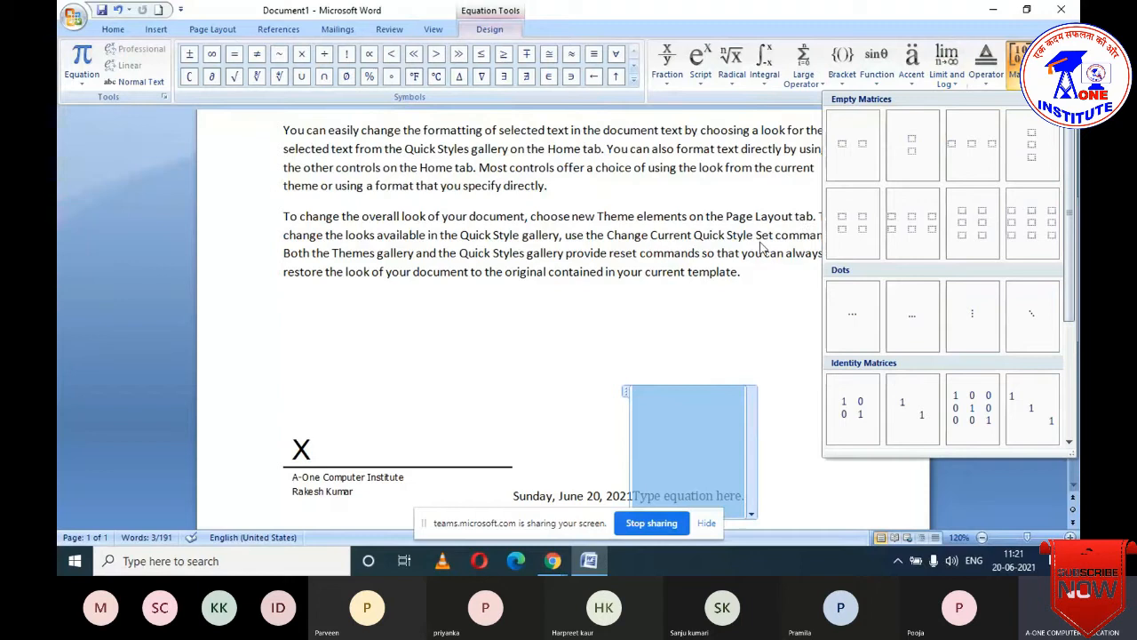
{"action": "left_click", "coordinate": [723, 298]}
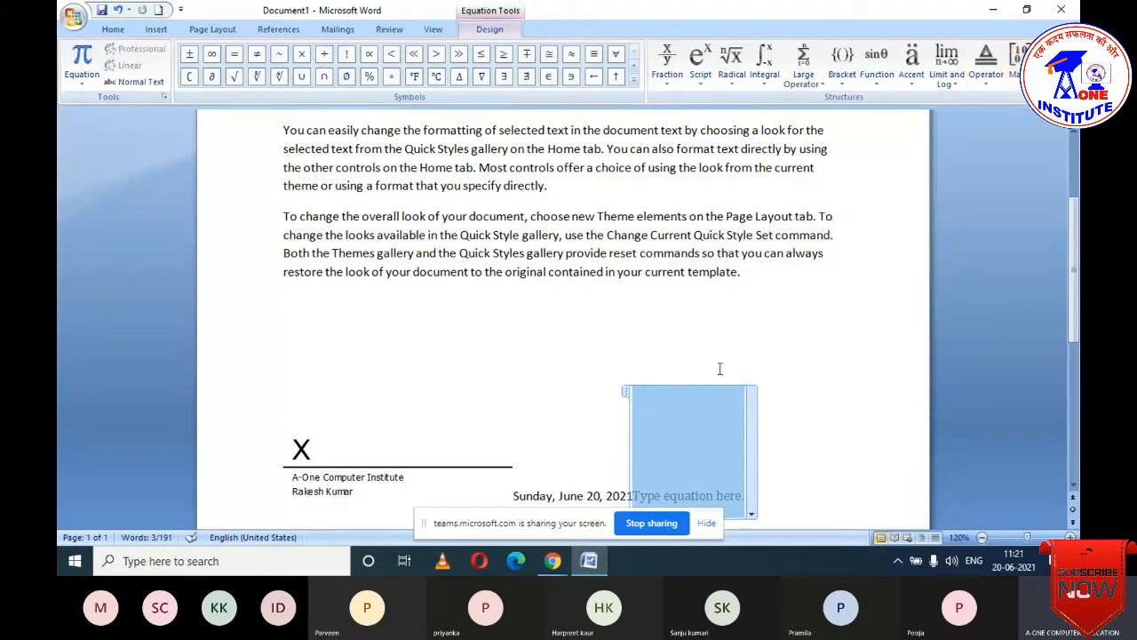
- Delete the empty equation placeholder and open the More Symbols dialog
{"action": "key", "text": "BackSpace"}
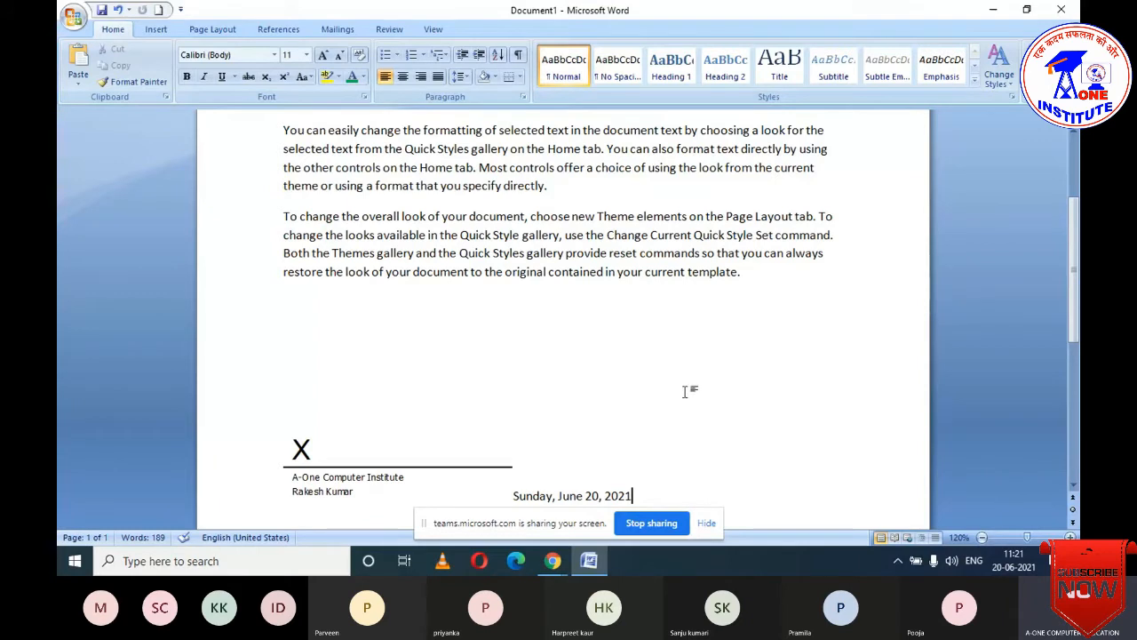
{"action": "left_click", "coordinate": [157, 29]}
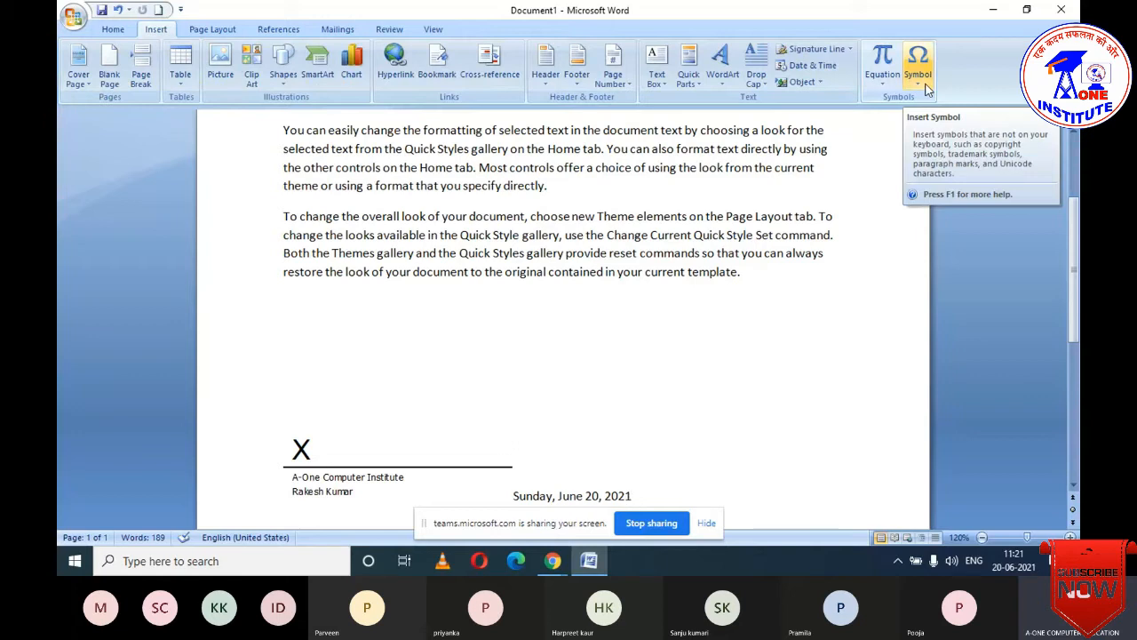
{"action": "left_click", "coordinate": [927, 89]}
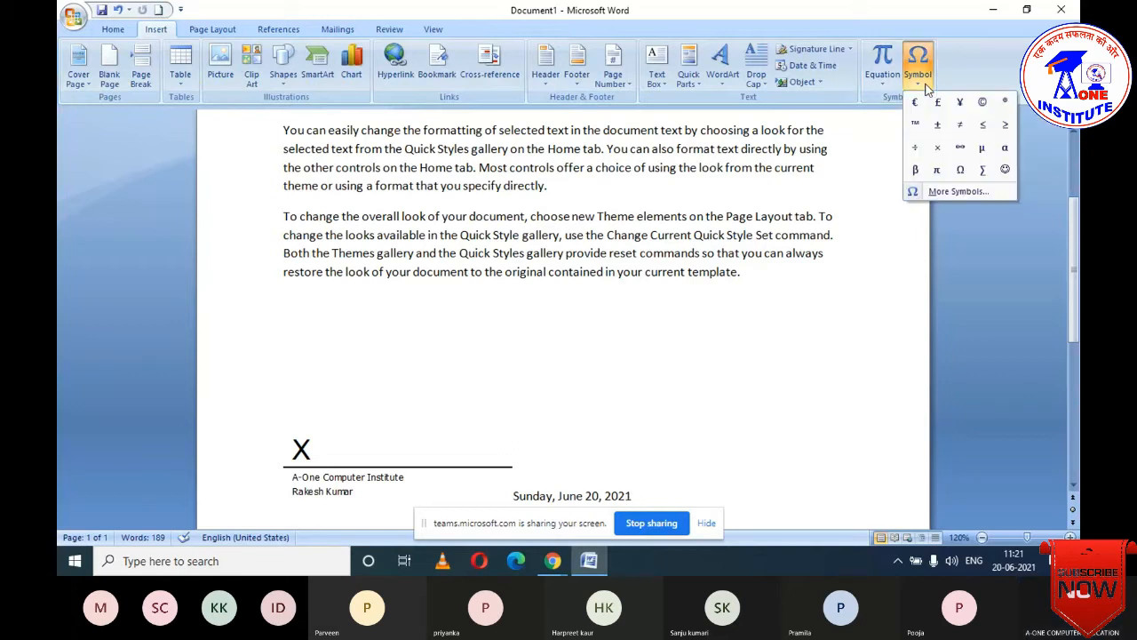
{"action": "left_click", "coordinate": [959, 191]}
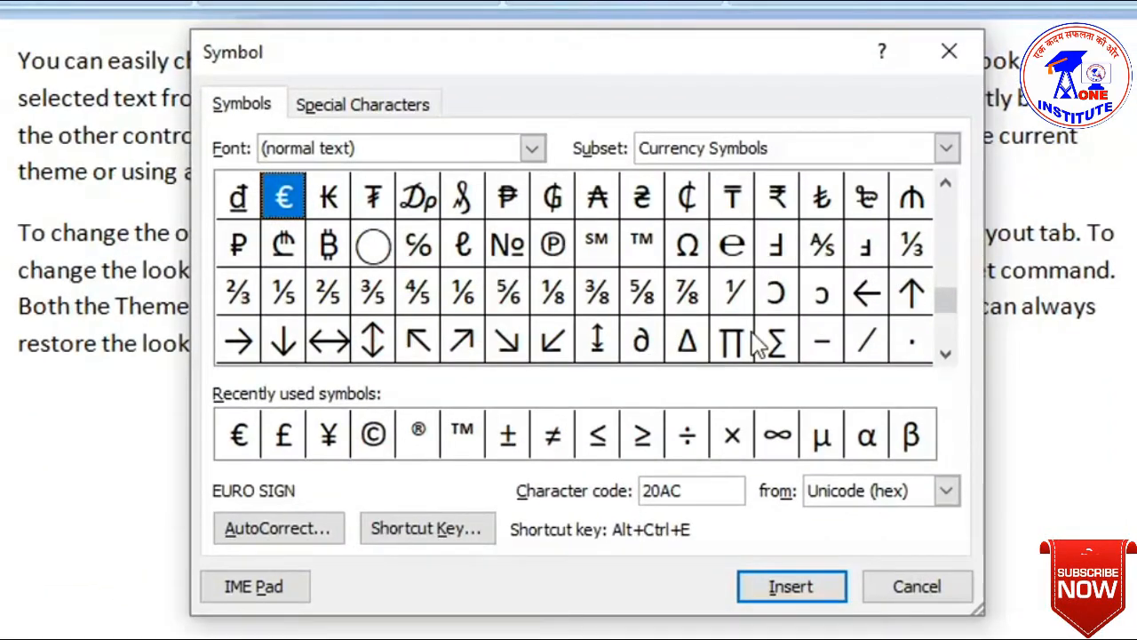
- Change the Symbol dialog's font to Wingdings by typing 'winding' into the Font box
{"action": "left_click_drag", "start_coordinate": [949, 320], "coordinate": [949, 201]}
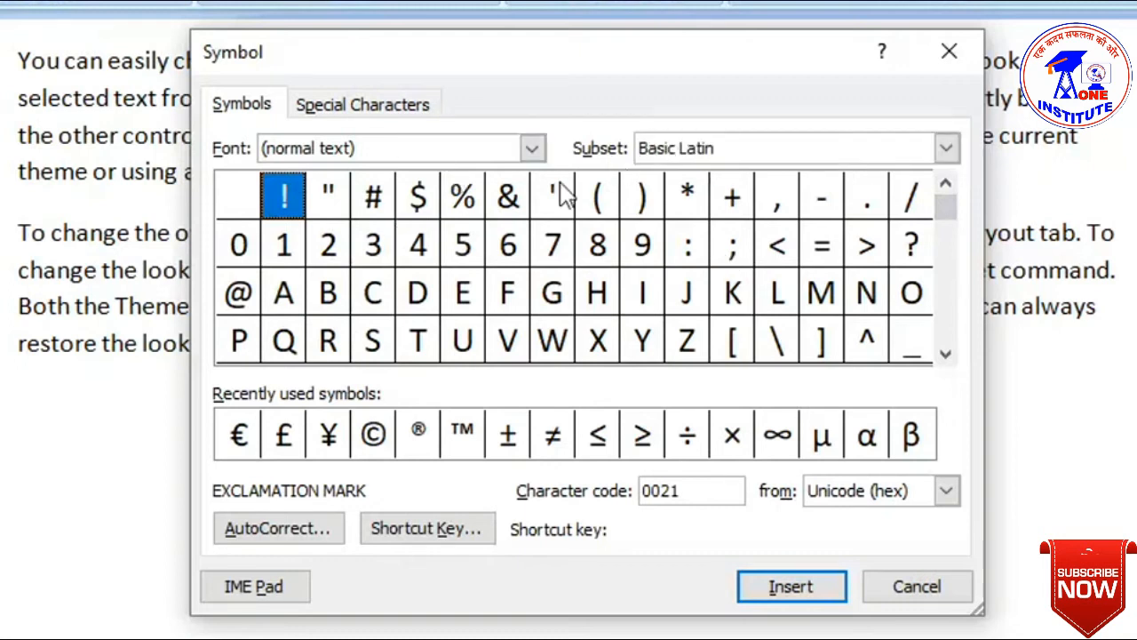
{"action": "left_click", "coordinate": [521, 150]}
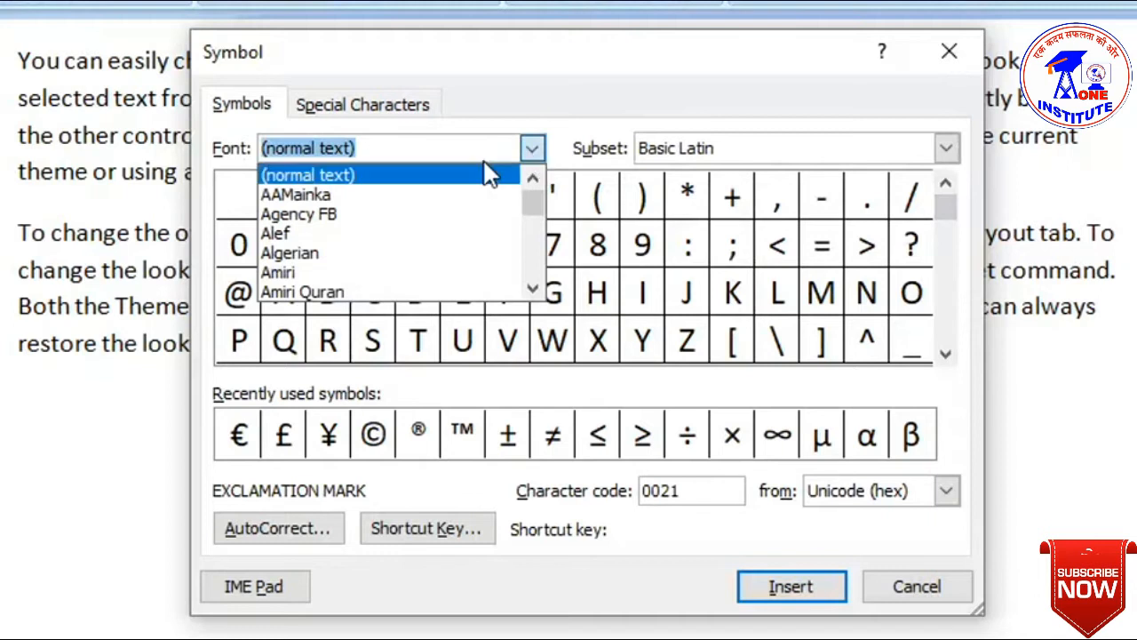
{"action": "left_click", "coordinate": [356, 193]}
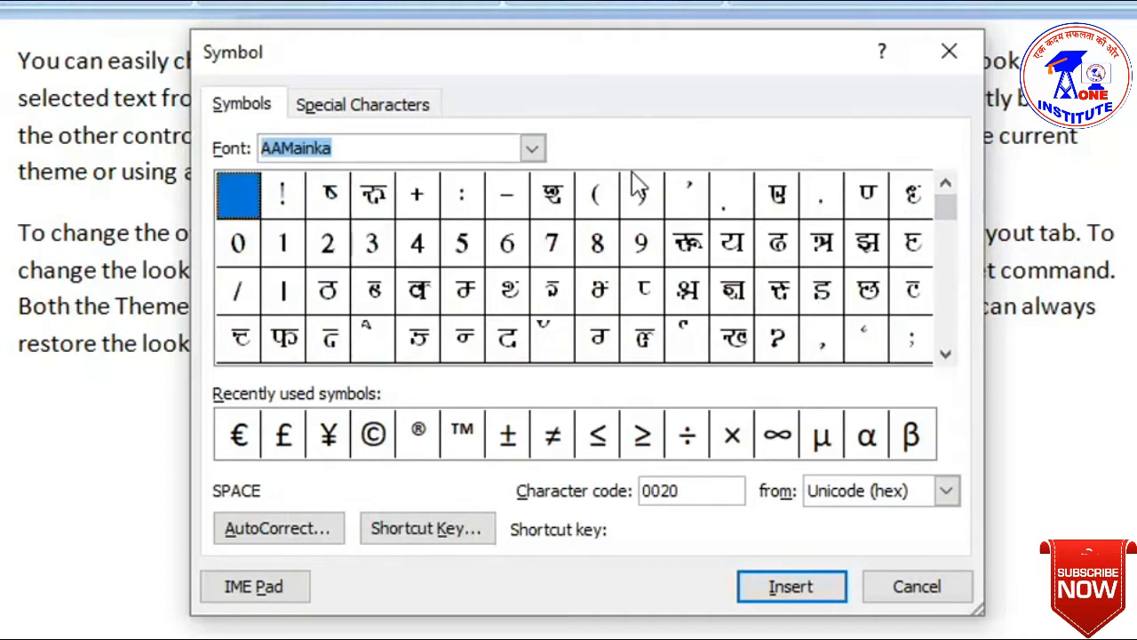
{"action": "left_click_drag", "start_coordinate": [334, 150], "coordinate": [219, 209]}
{"action": "type", "text": "win"}
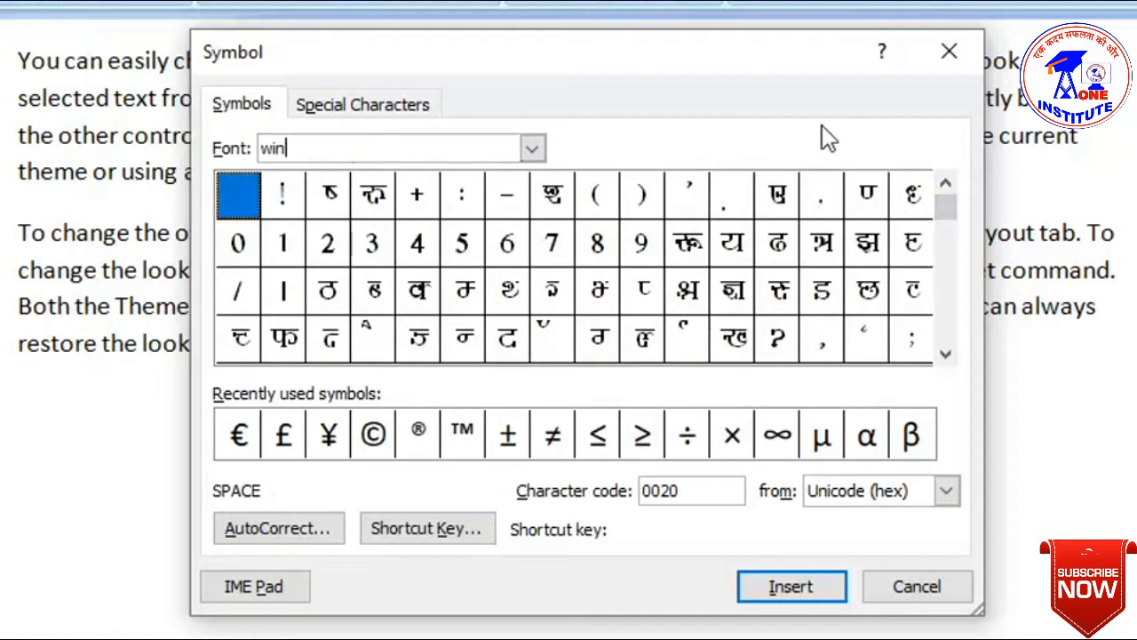
{"action": "type", "text": "ding"}
{"action": "key", "text": "Return"}
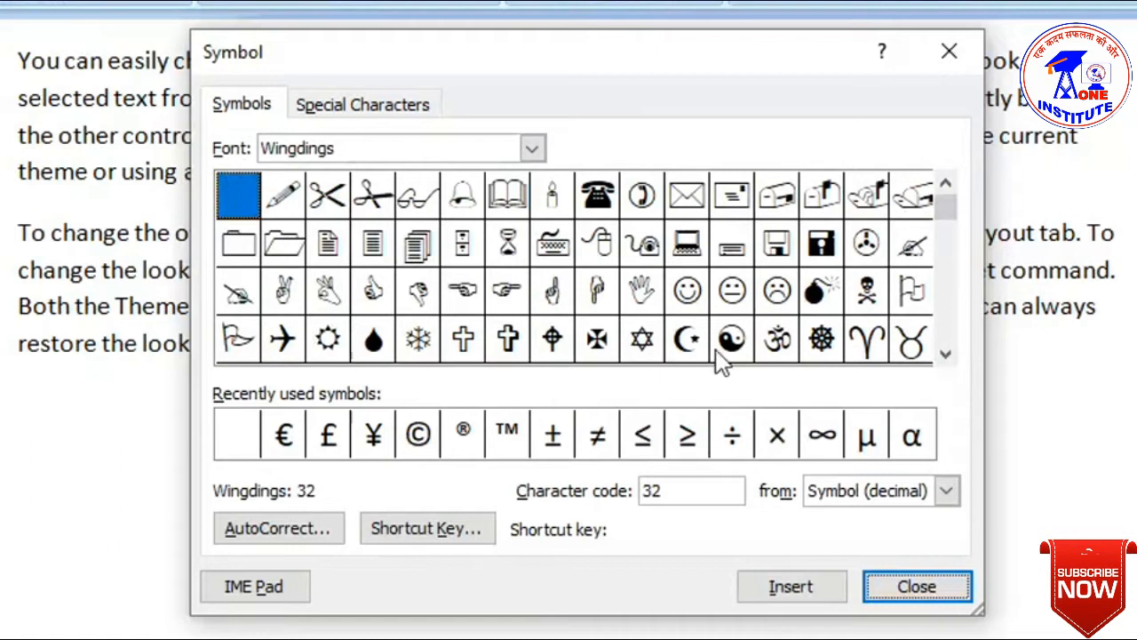
- Insert the Wingdings scissors symbol (code 34) after the date and close the Symbol dialog
{"action": "left_click_drag", "start_coordinate": [949, 210], "coordinate": [949, 316]}
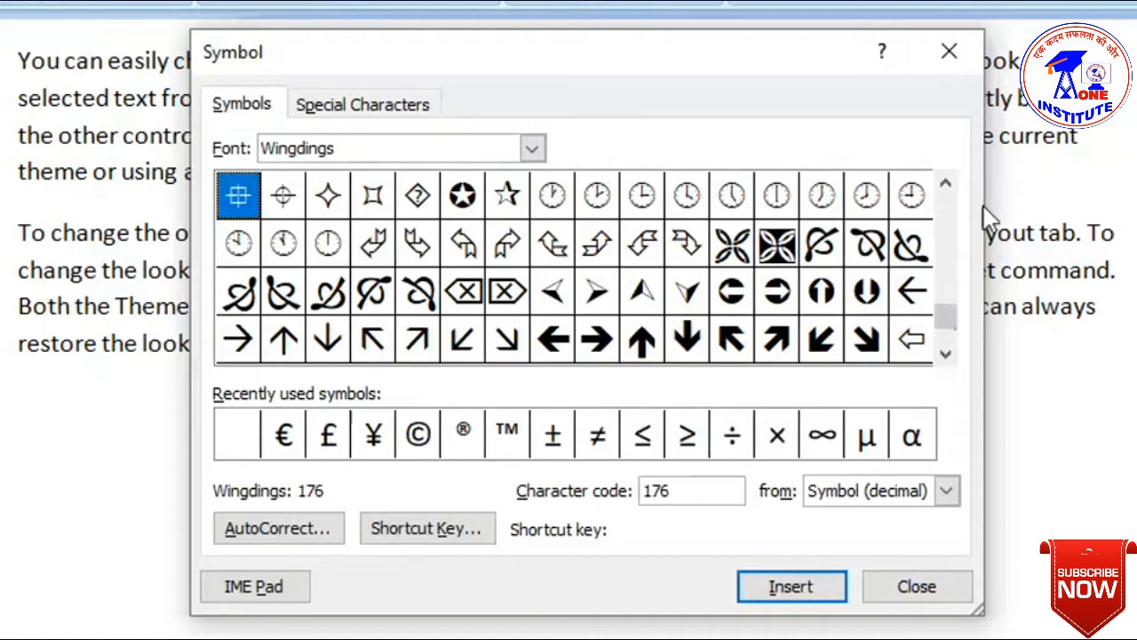
{"action": "left_click_drag", "start_coordinate": [946, 313], "coordinate": [942, 196]}
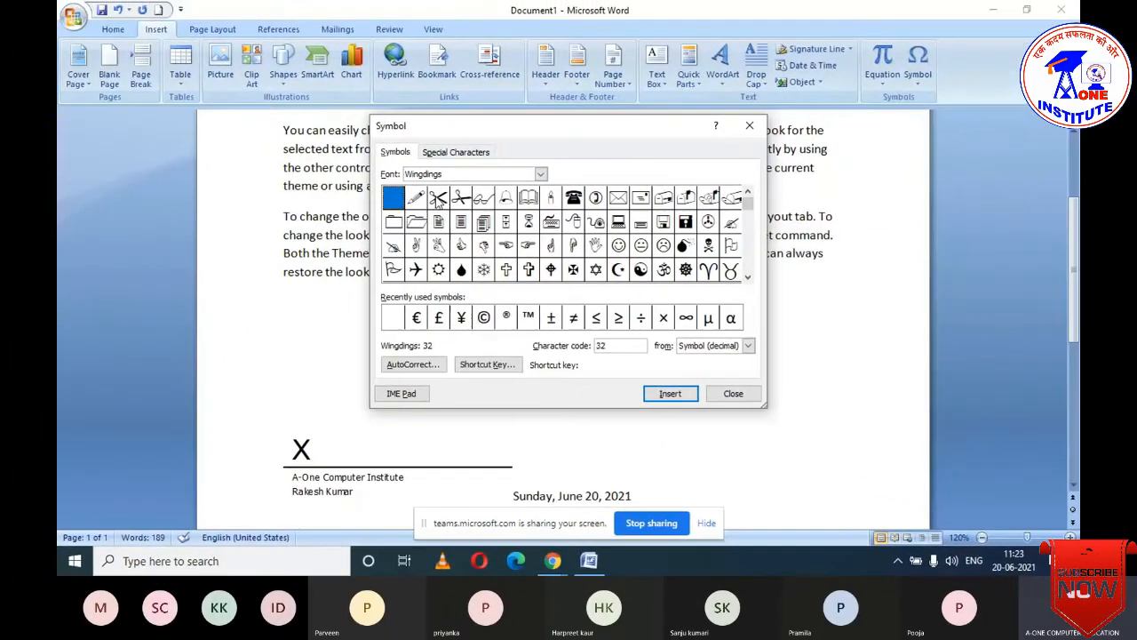
{"action": "left_click", "coordinate": [434, 199]}
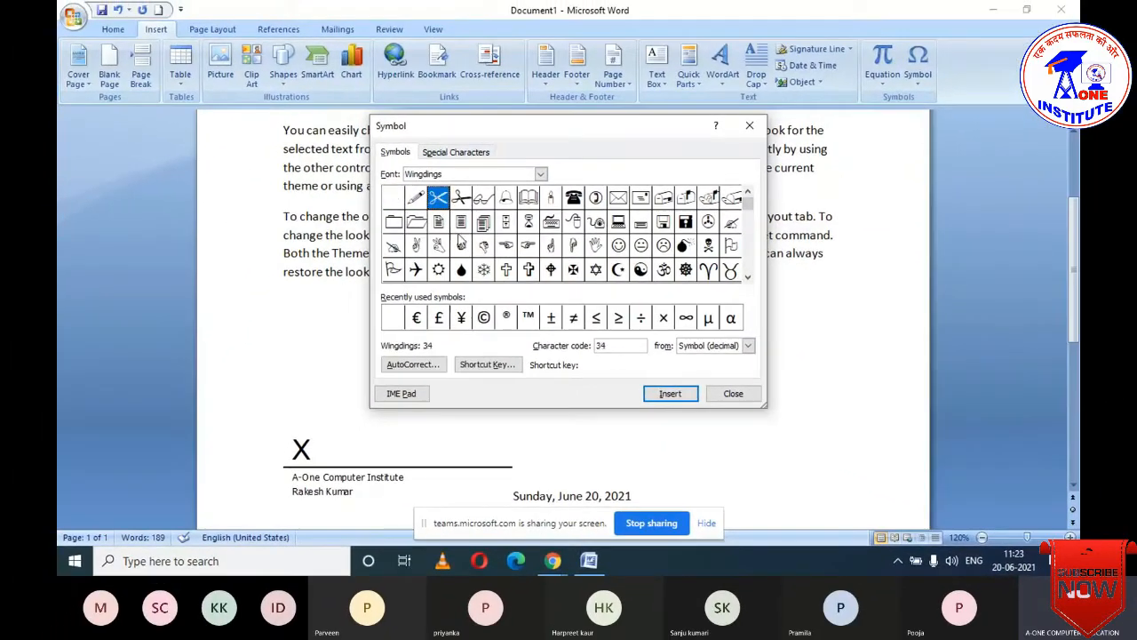
{"action": "left_click", "coordinate": [662, 394]}
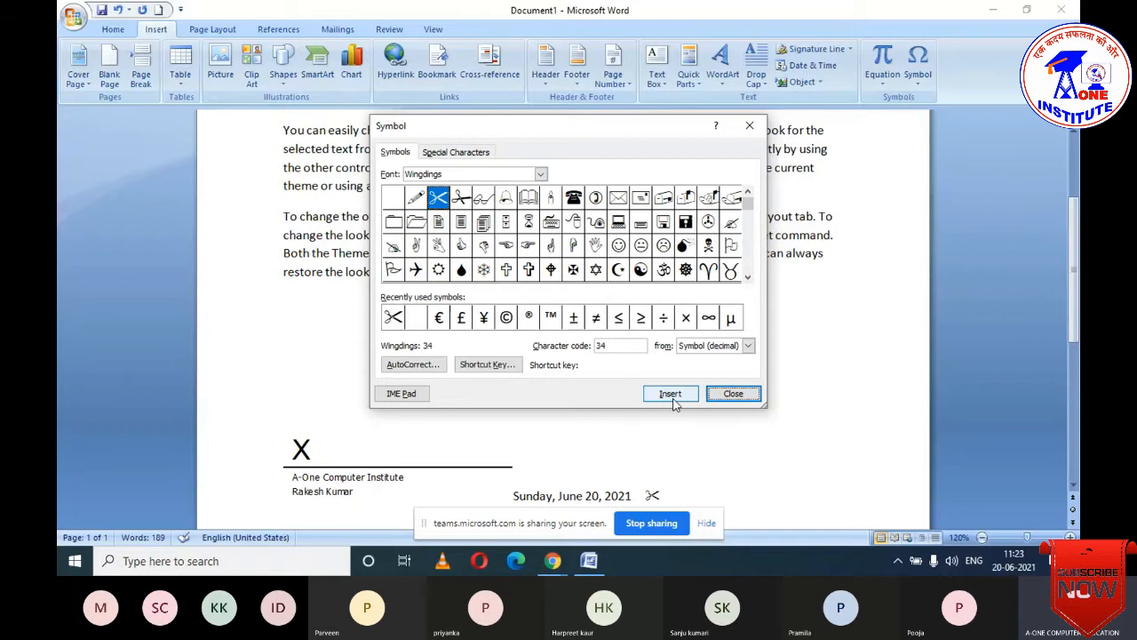
{"action": "key", "text": "Escape"}
{"action": "scroll", "coordinate": [716, 391], "scroll_direction": "down", "scroll_amount": 3}
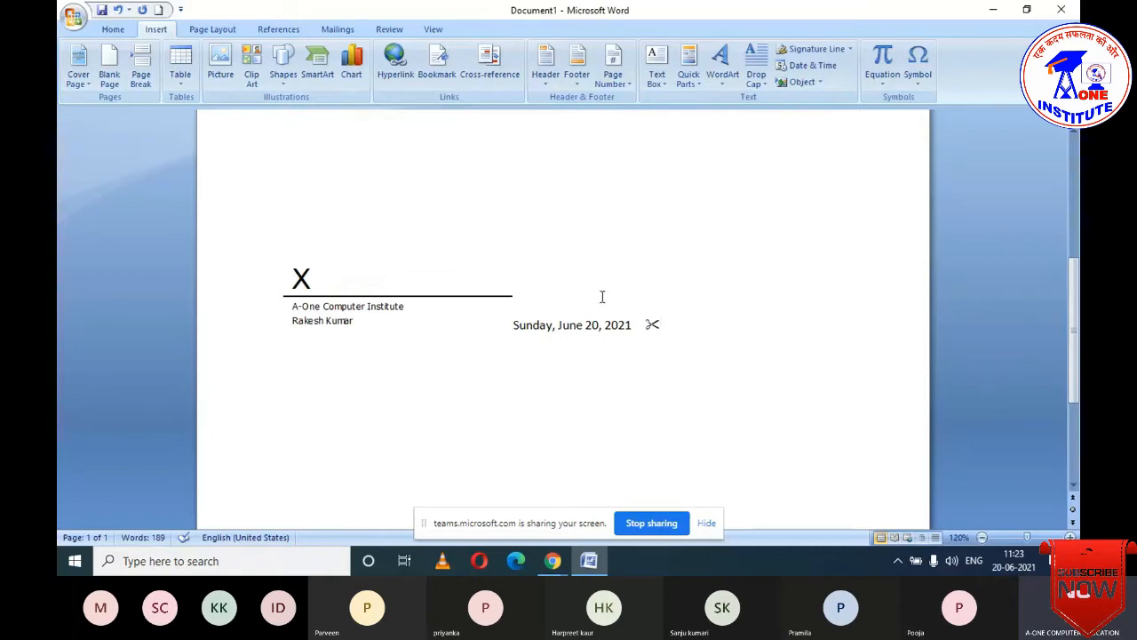
{"action": "scroll", "coordinate": [601, 296], "scroll_direction": "up", "scroll_amount": 5}
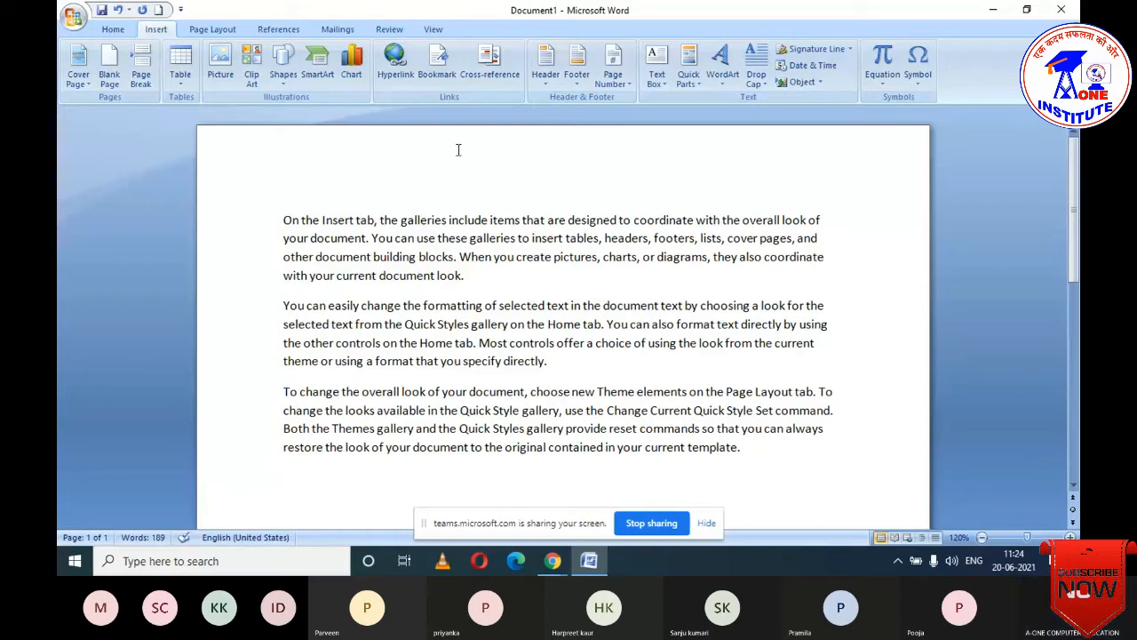
{"action": "left_click", "coordinate": [211, 31]}
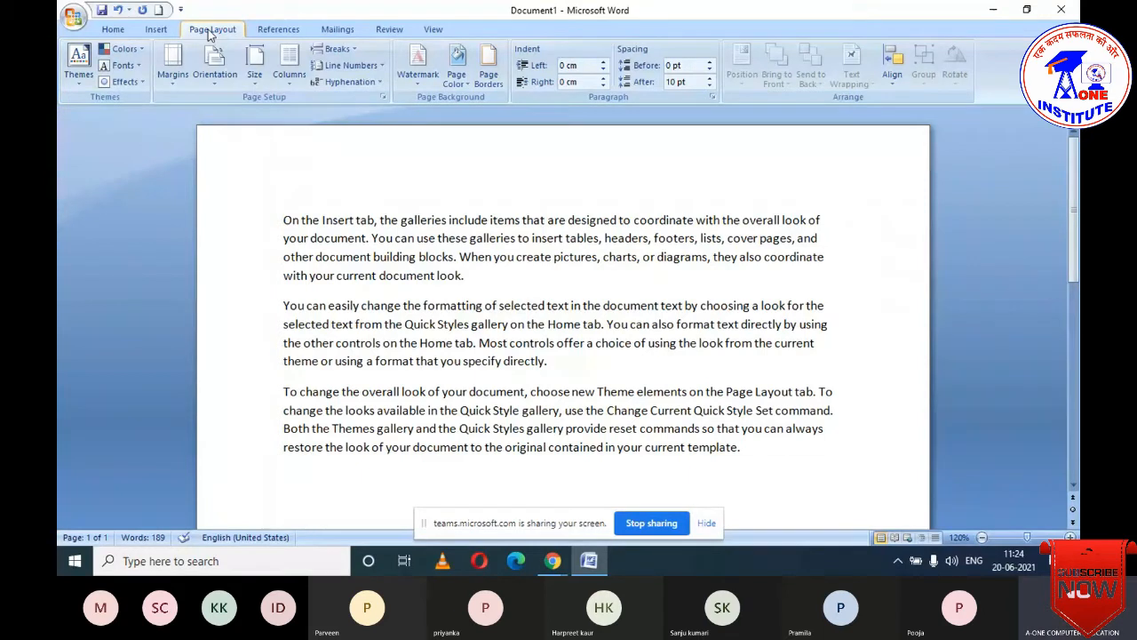
{"action": "left_click", "coordinate": [156, 30]}
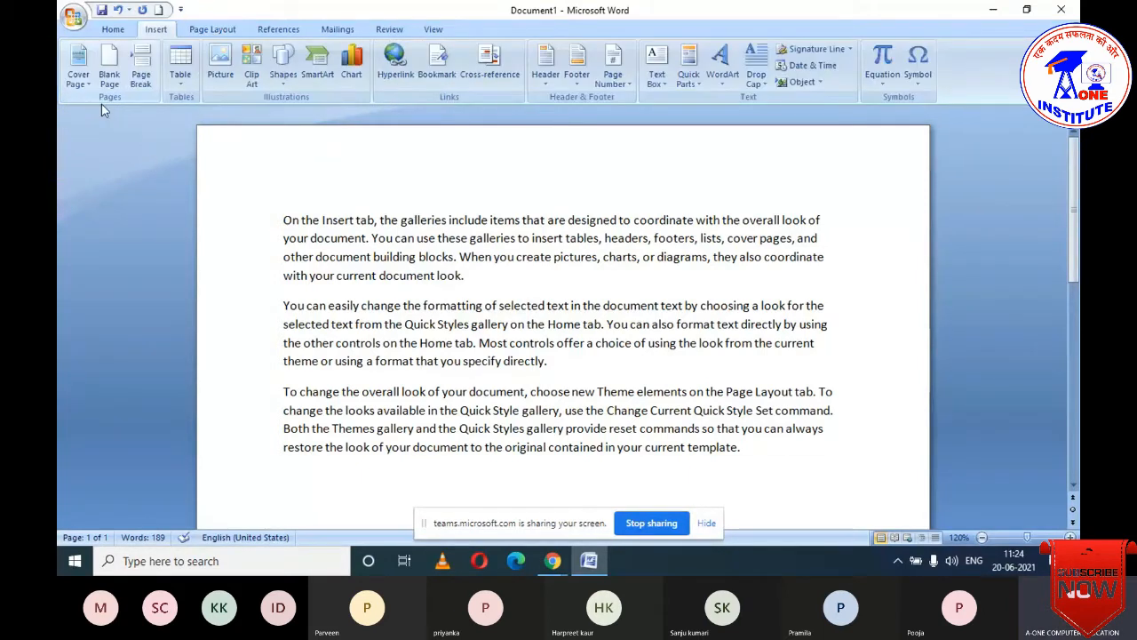
{"action": "mouse_move", "coordinate": [90, 111]}
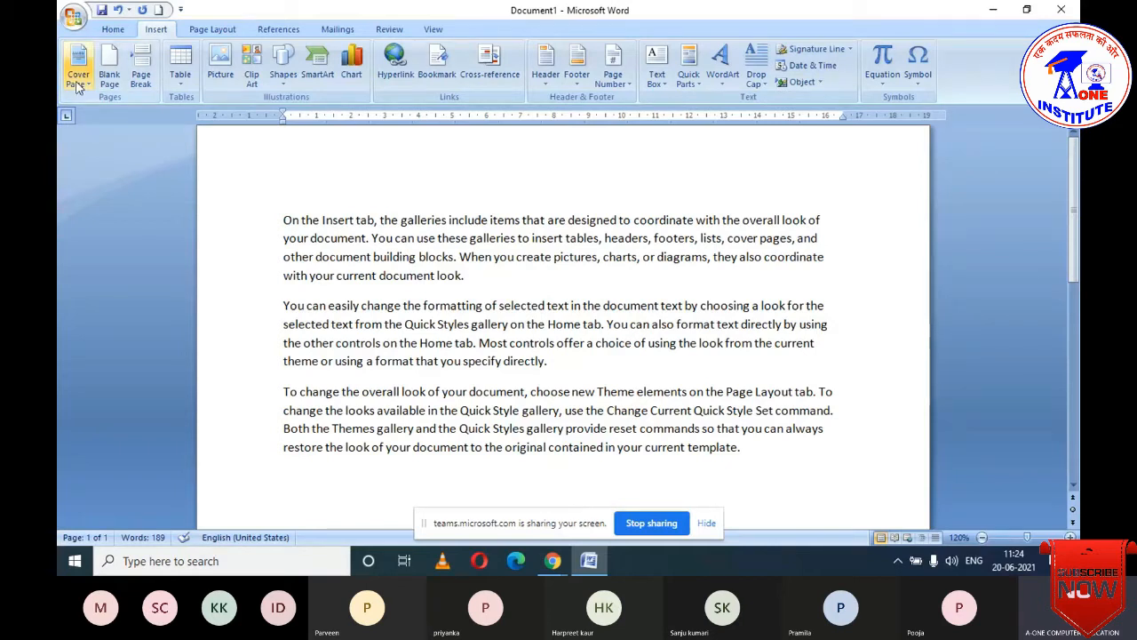
- Add the Austere design from the Built-In Cover Page gallery
{"action": "left_click", "coordinate": [77, 86]}
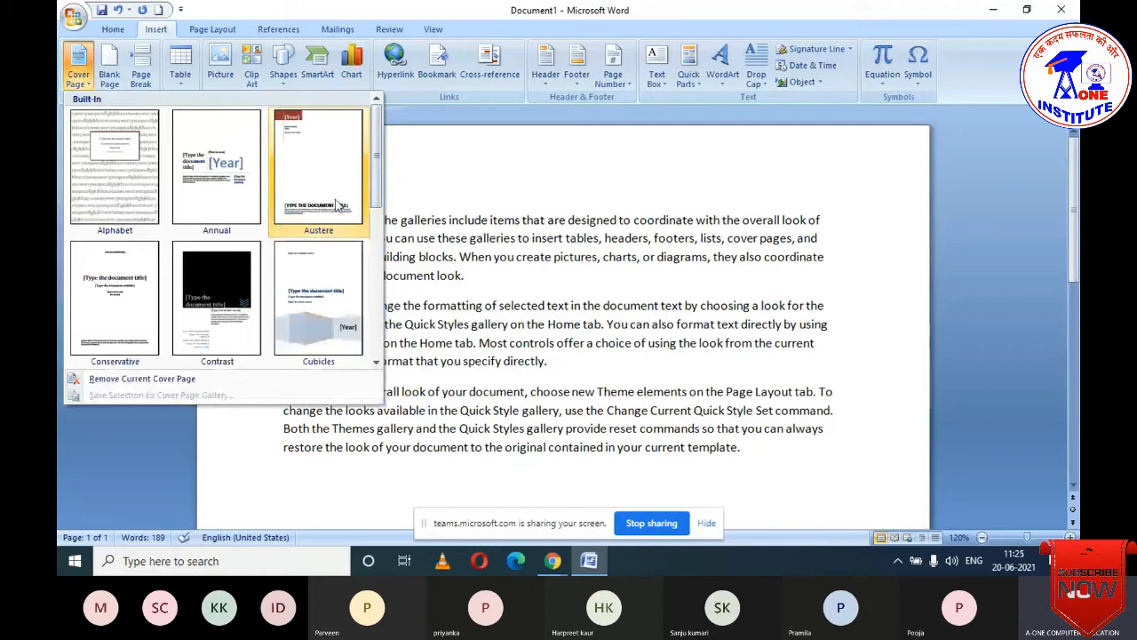
{"action": "left_click", "coordinate": [338, 205]}
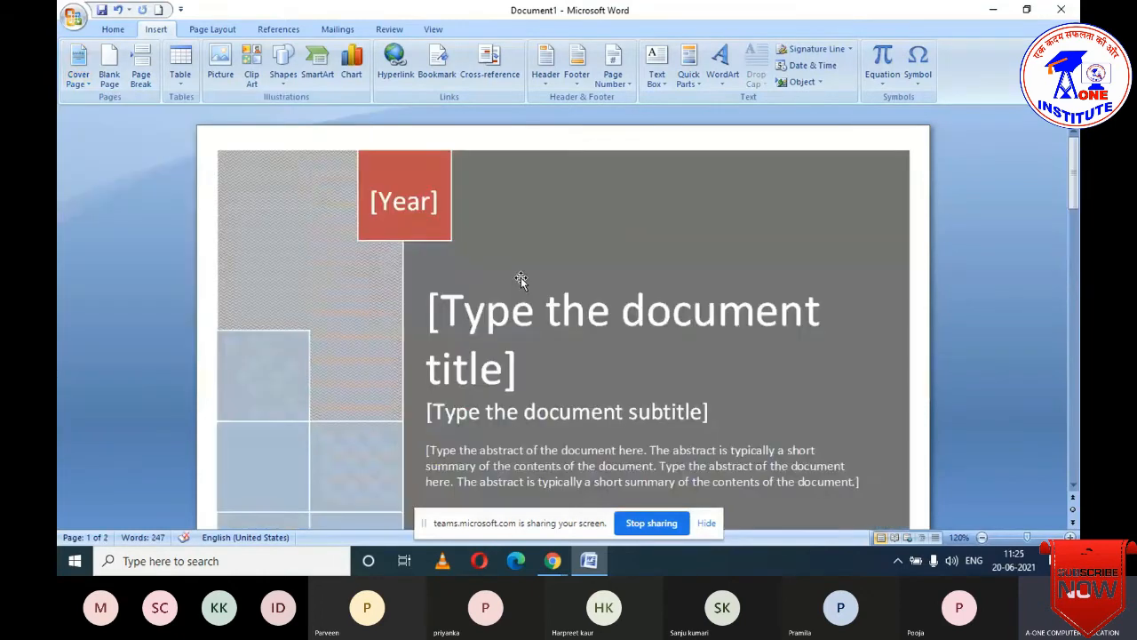
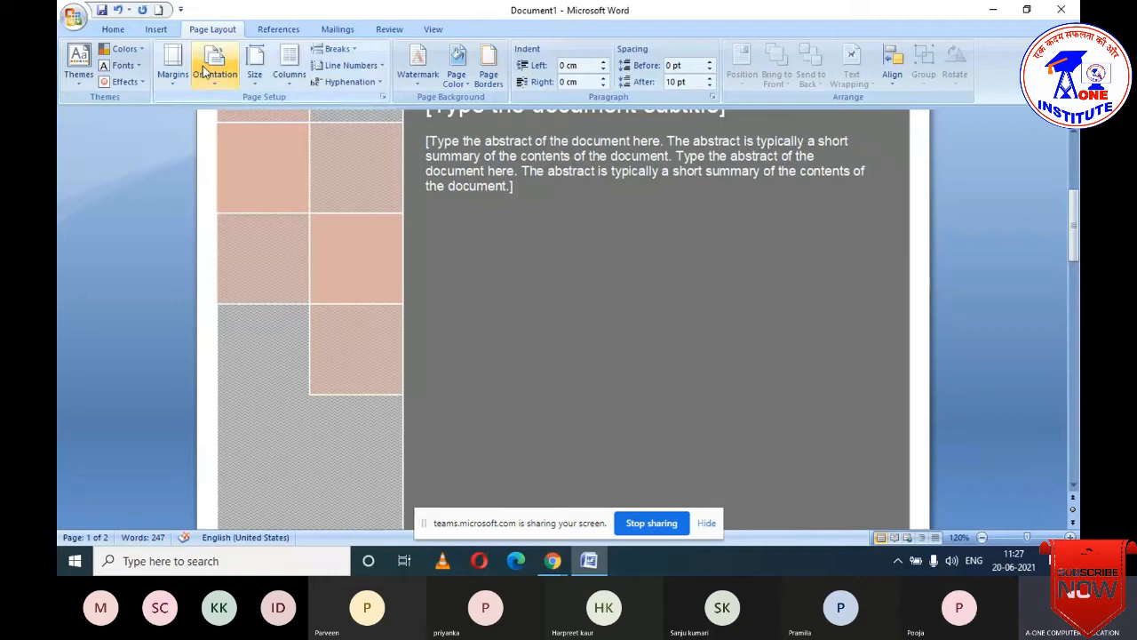
- Show the preset page margins from the Margins gallery on Page Layout
{"action": "mouse_move", "coordinate": [273, 114]}
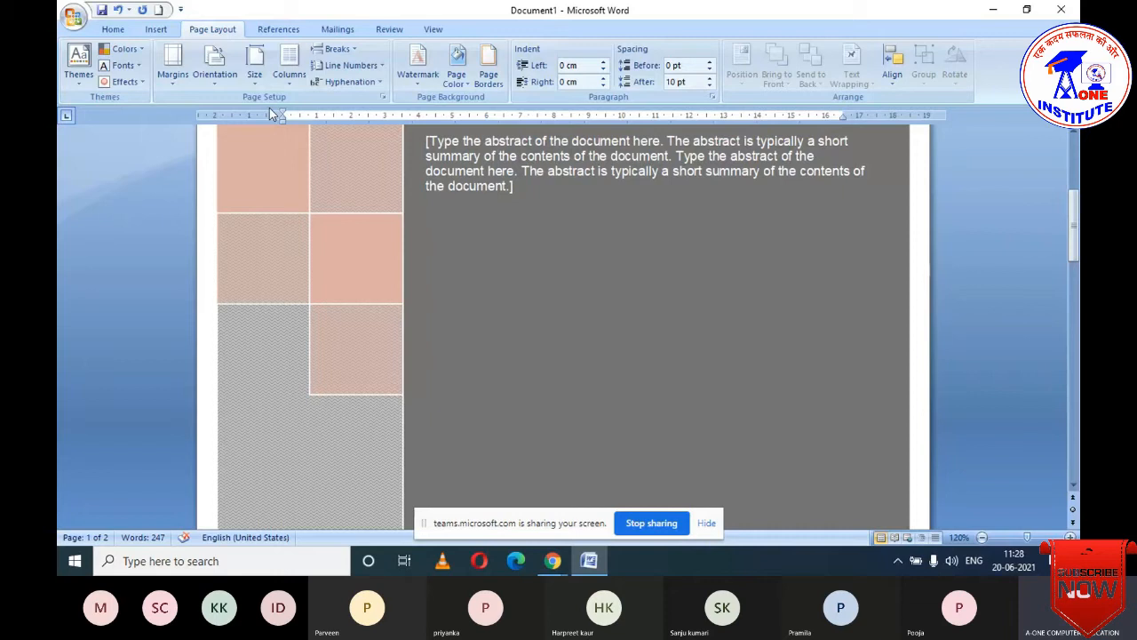
{"action": "left_click", "coordinate": [180, 81]}
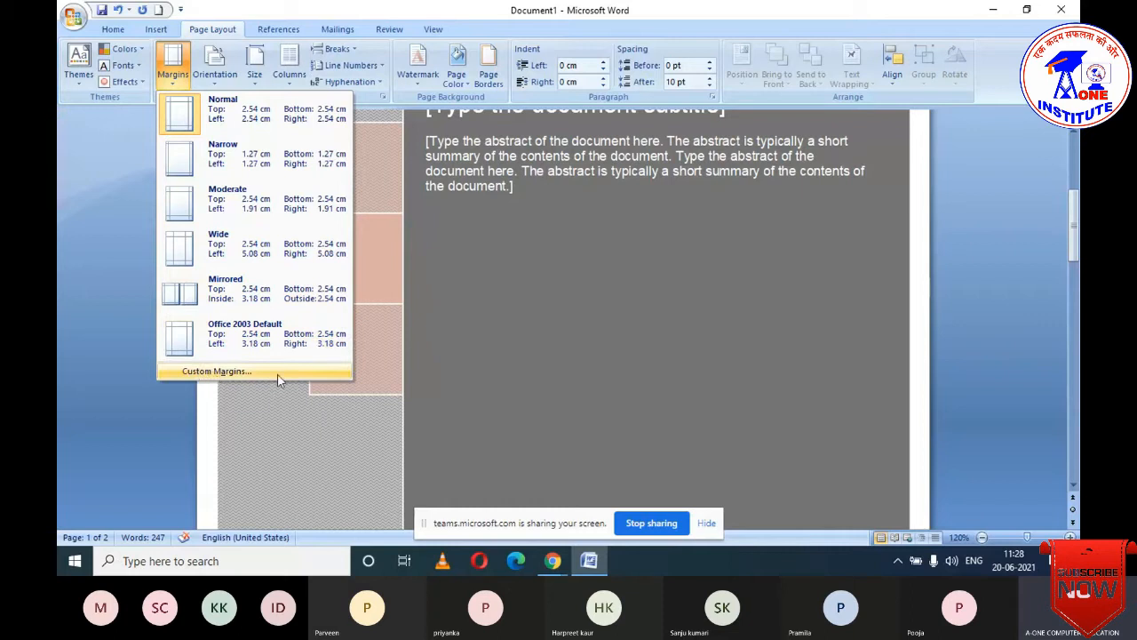
- Open the Page Setup dialog through Custom Margins
{"action": "left_click", "coordinate": [228, 372]}
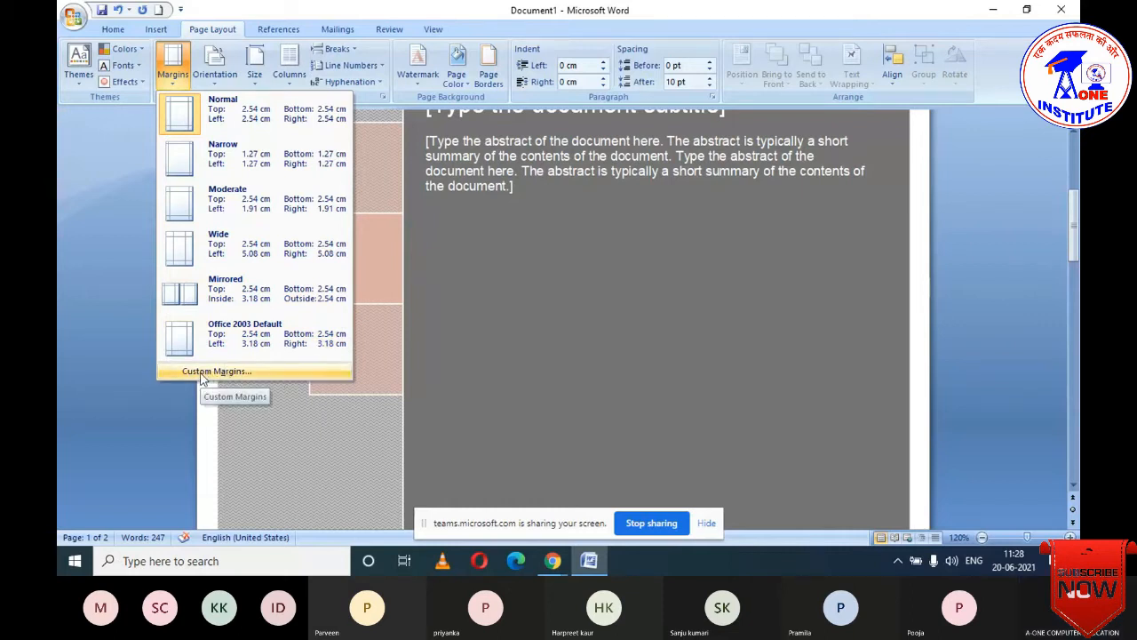
{"action": "left_click", "coordinate": [203, 373]}
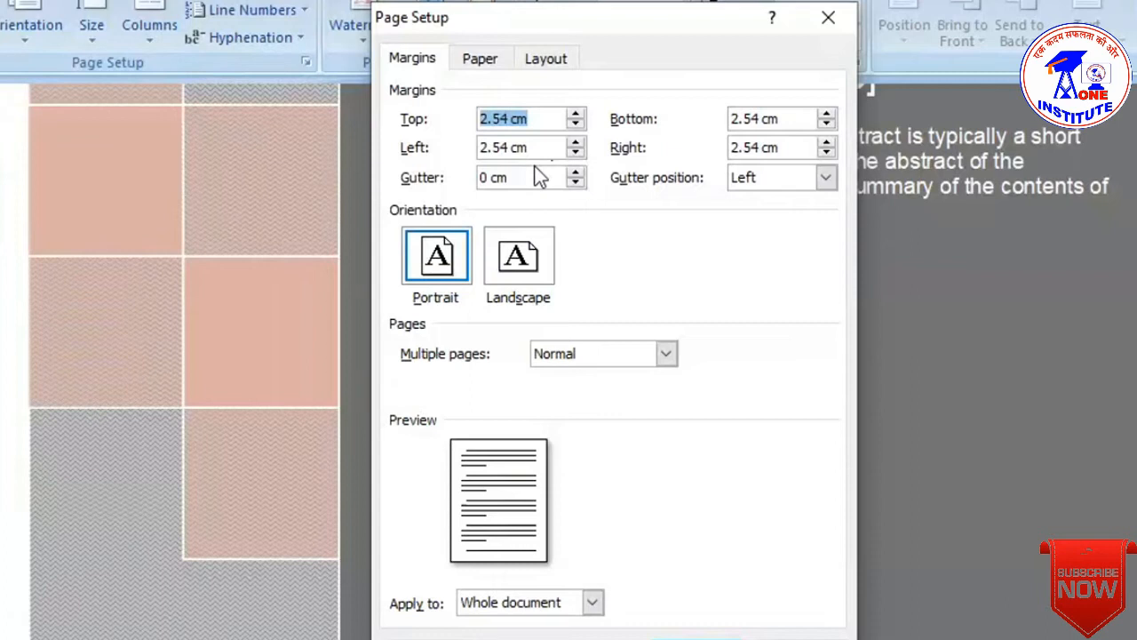
- Set a 1.7 cm gutter positioned Left, after briefly trying the Top position
{"action": "left_click", "coordinate": [827, 177]}
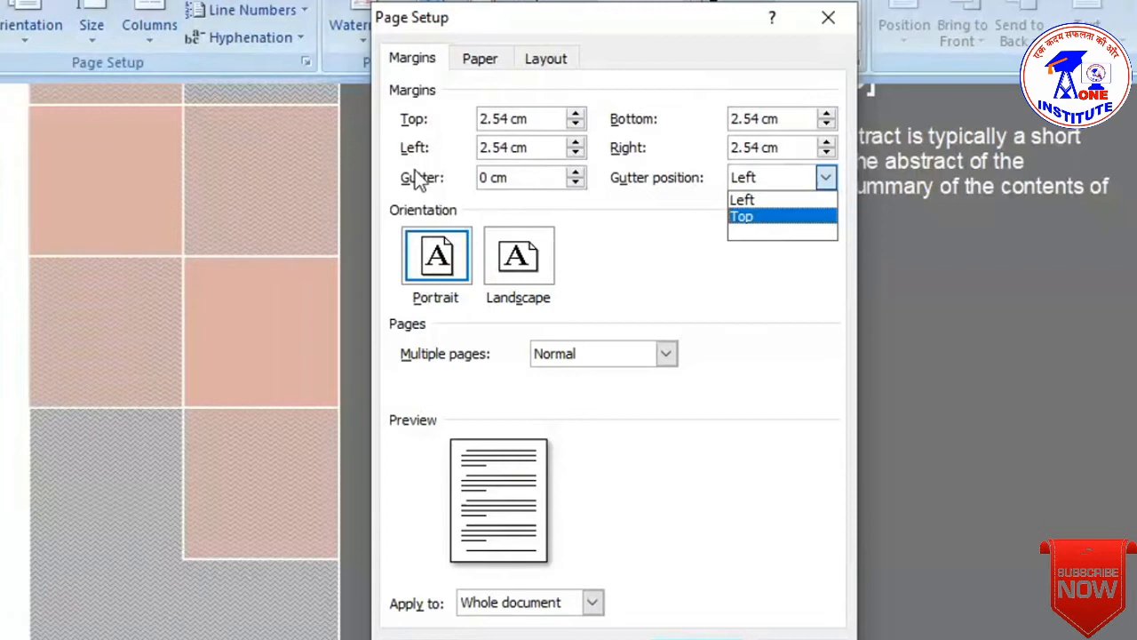
{"action": "left_click", "coordinate": [577, 172]}
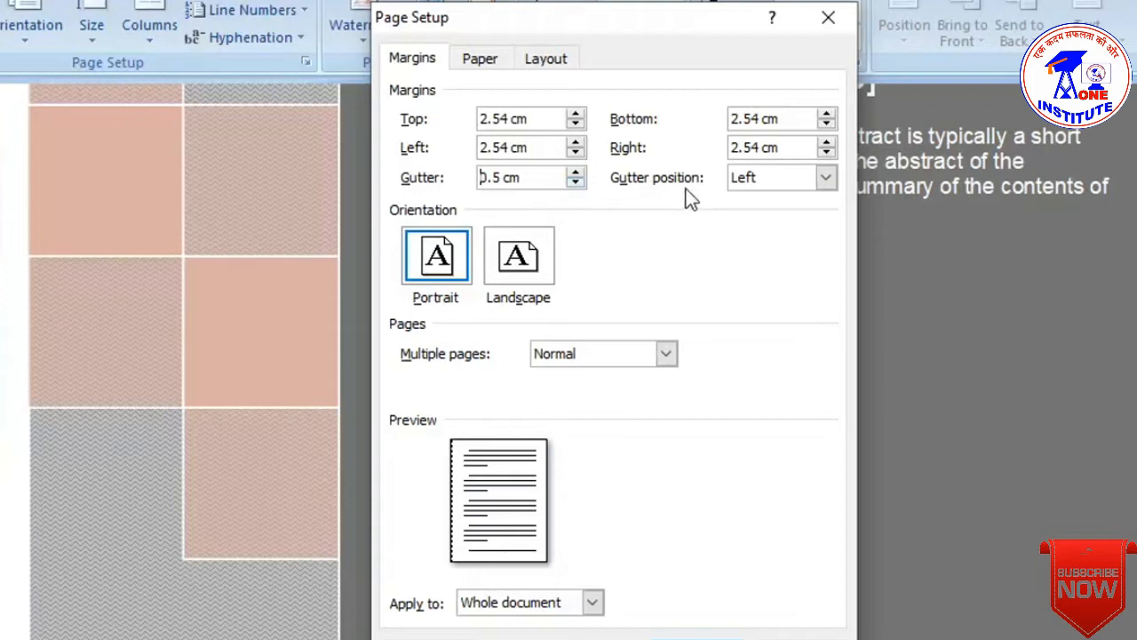
{"action": "left_click", "coordinate": [826, 177]}
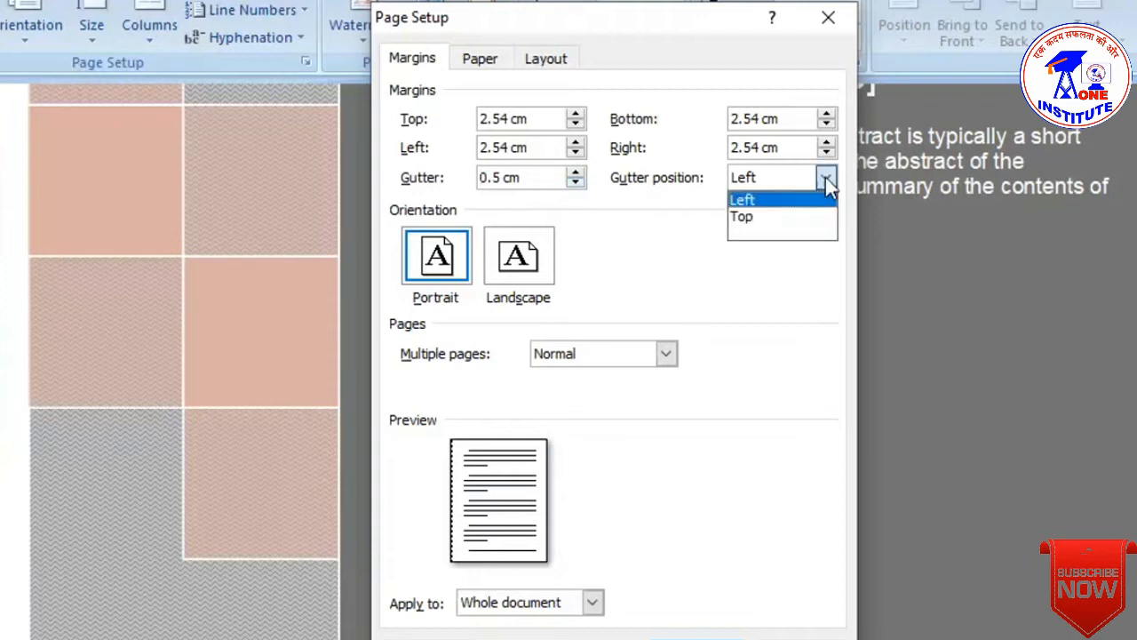
{"action": "left_click", "coordinate": [743, 217]}
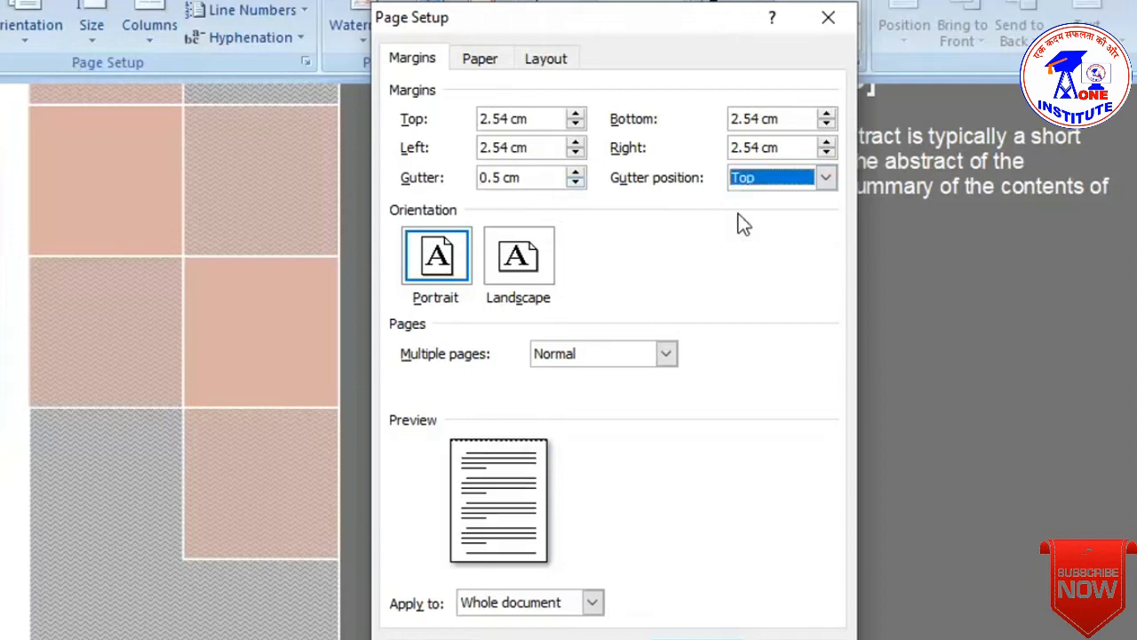
{"action": "left_click", "coordinate": [826, 179]}
{"action": "left_click", "coordinate": [743, 200]}
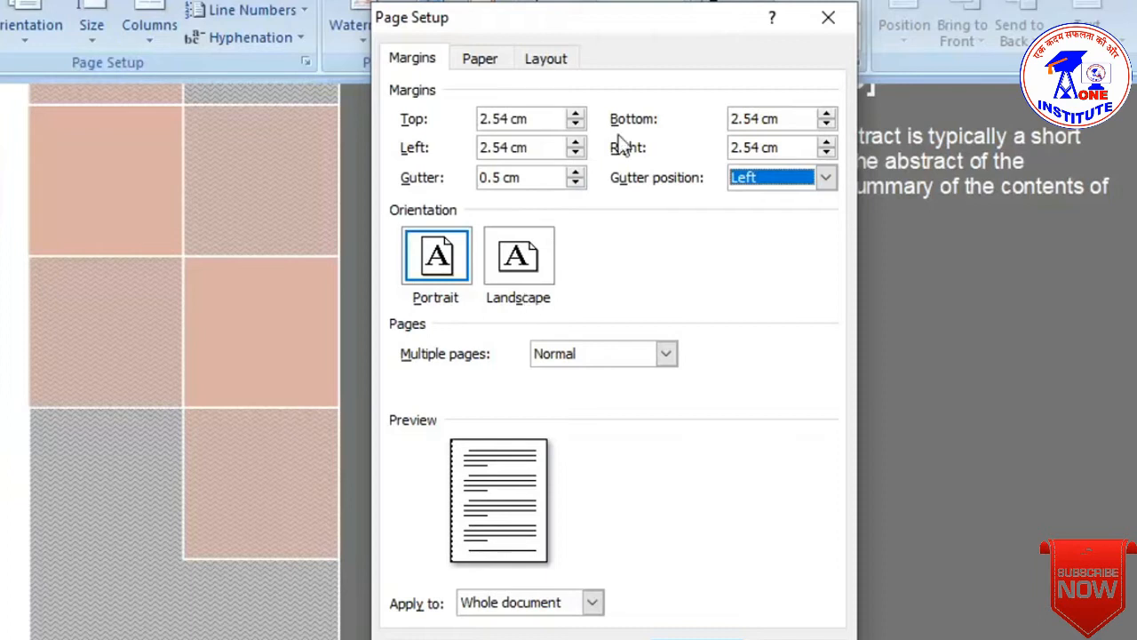
{"action": "left_click", "coordinate": [576, 173]}
{"action": "left_click", "coordinate": [576, 173]}
{"action": "left_click", "coordinate": [576, 173]}
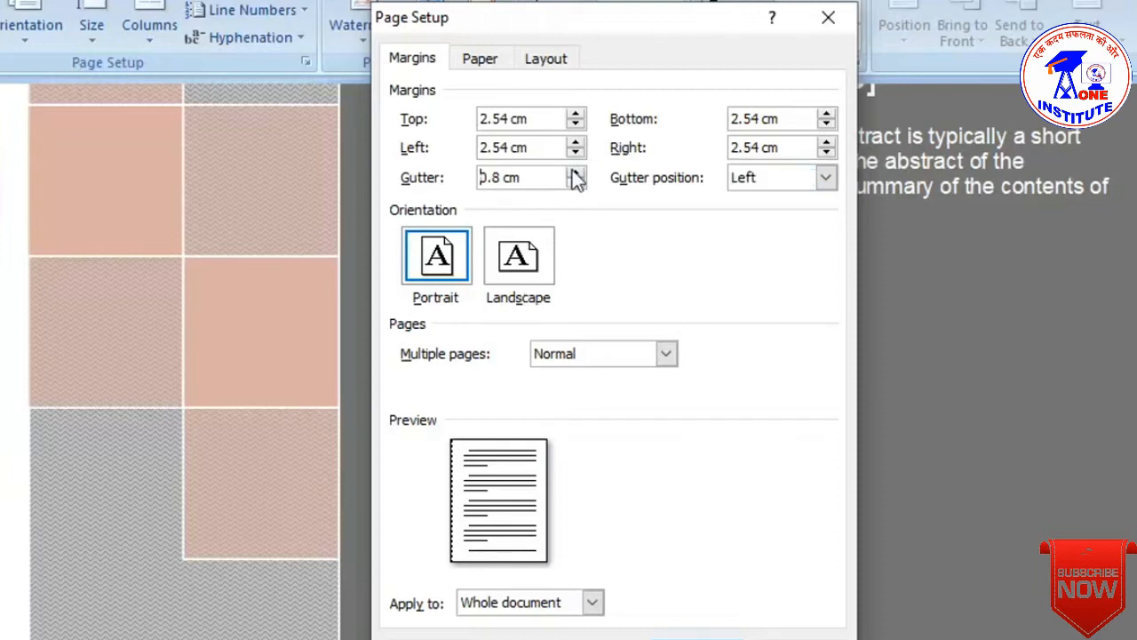
{"action": "left_click", "coordinate": [575, 173]}
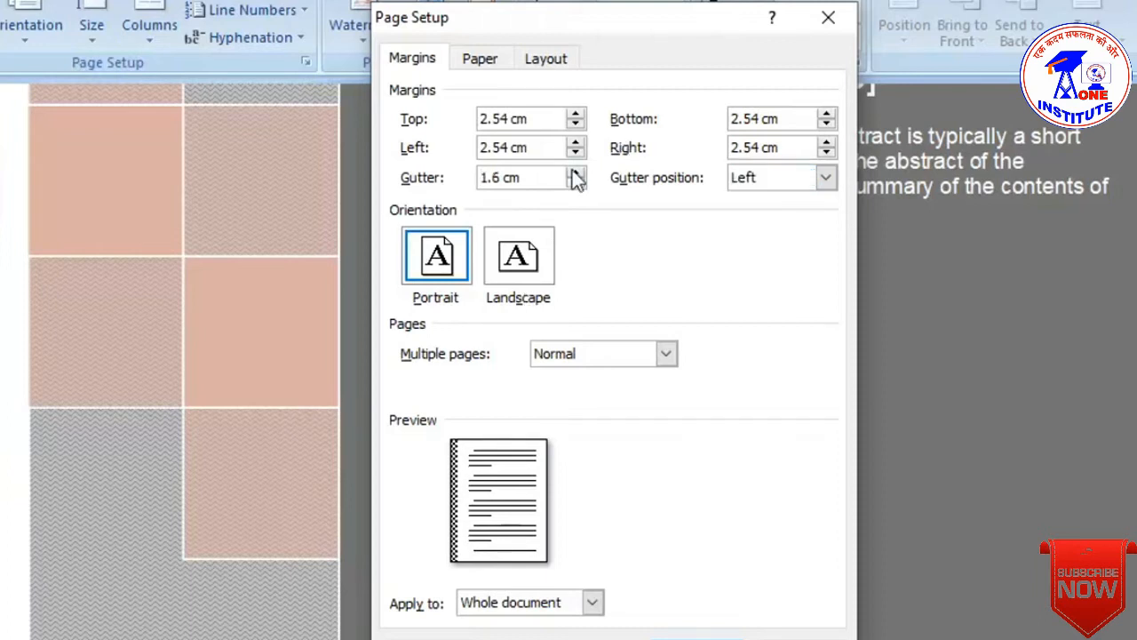
{"action": "left_click", "coordinate": [575, 173]}
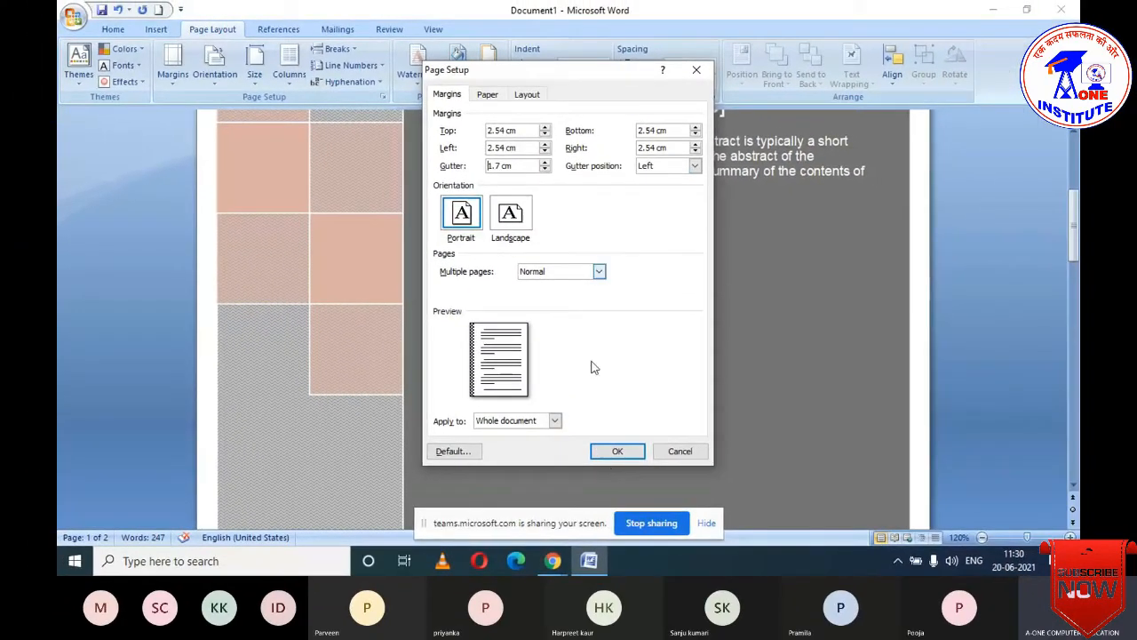
- Apply the 1.7 cm gutter and check the Orientation choices, leaving the pages portrait
{"action": "left_click", "coordinate": [619, 452]}
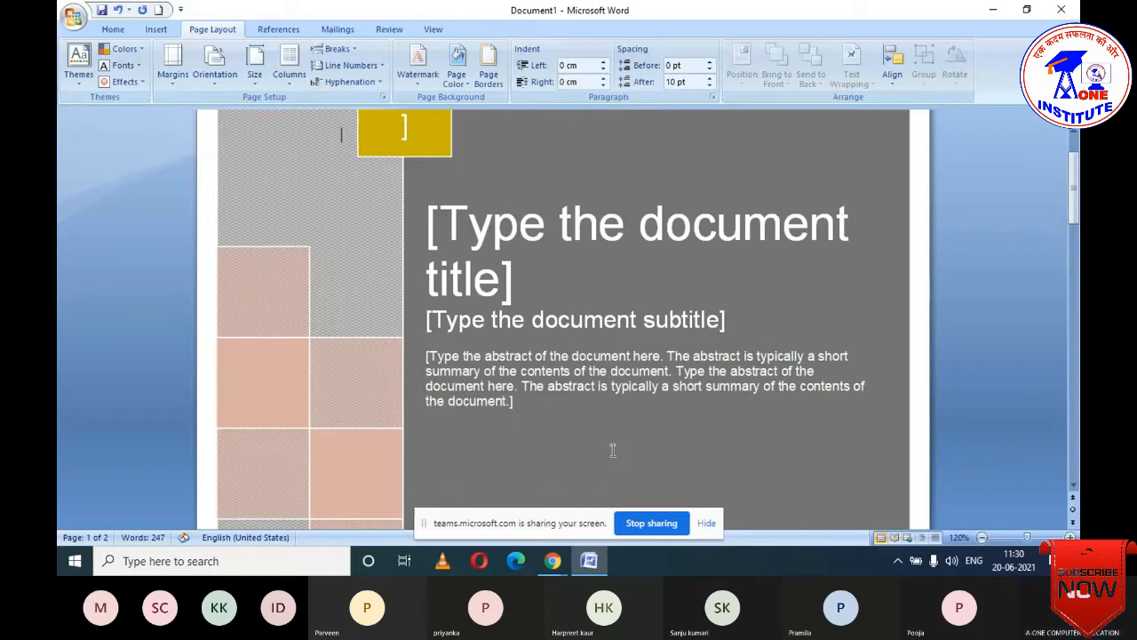
{"action": "scroll", "coordinate": [555, 404], "scroll_direction": "down", "scroll_amount": 10}
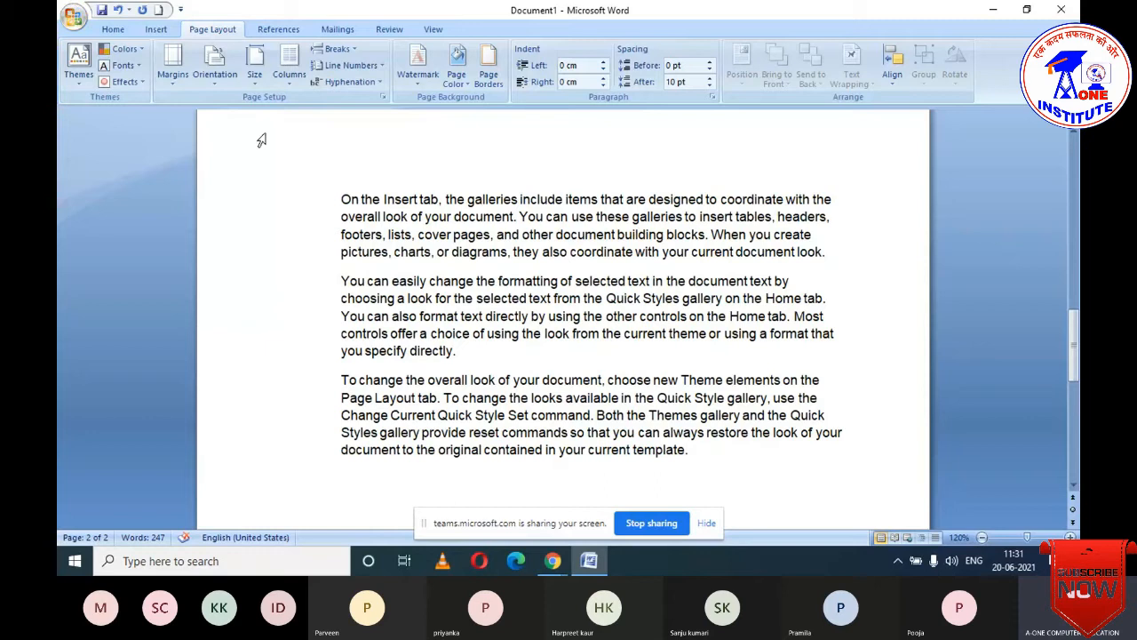
{"action": "left_click", "coordinate": [216, 71]}
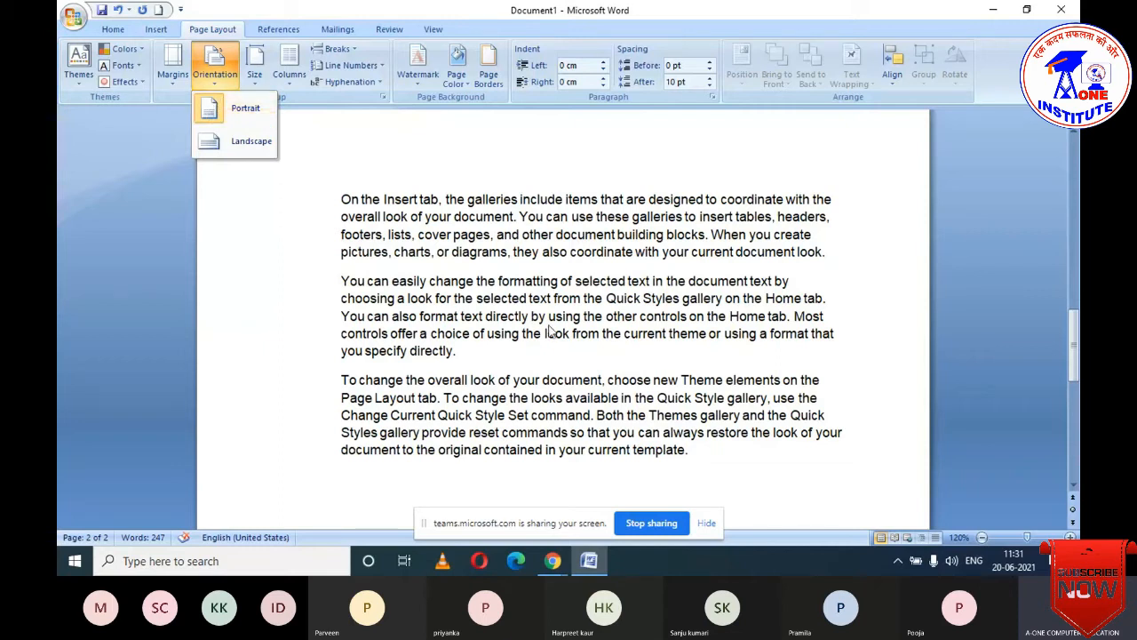
{"action": "left_click", "coordinate": [761, 196]}
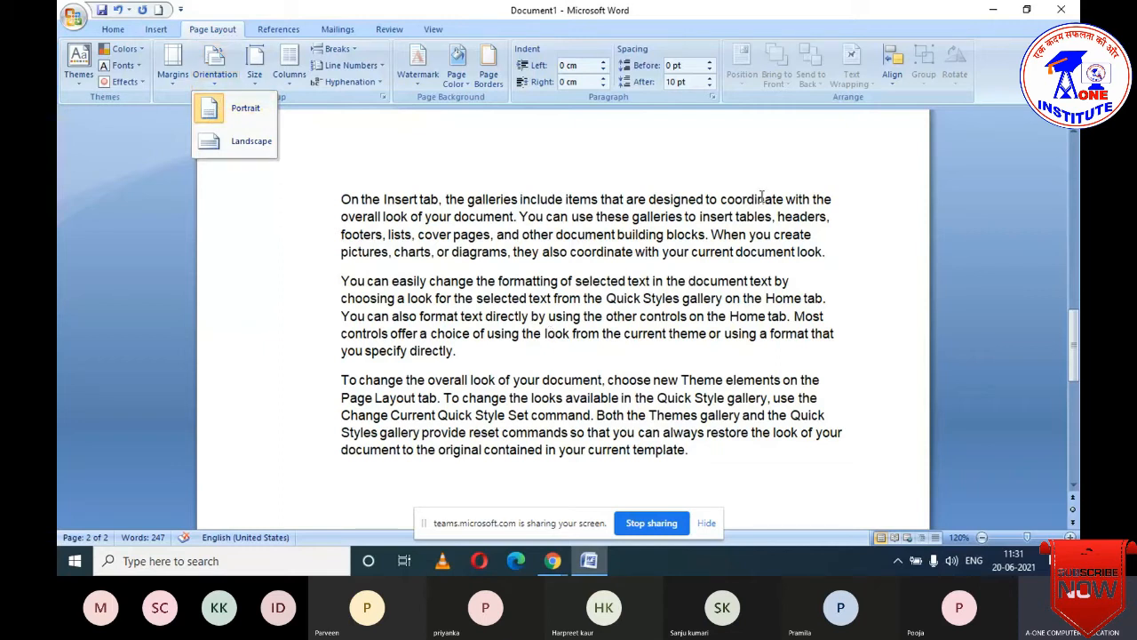
{"action": "scroll", "coordinate": [533, 231], "scroll_direction": "down", "scroll_amount": 8}
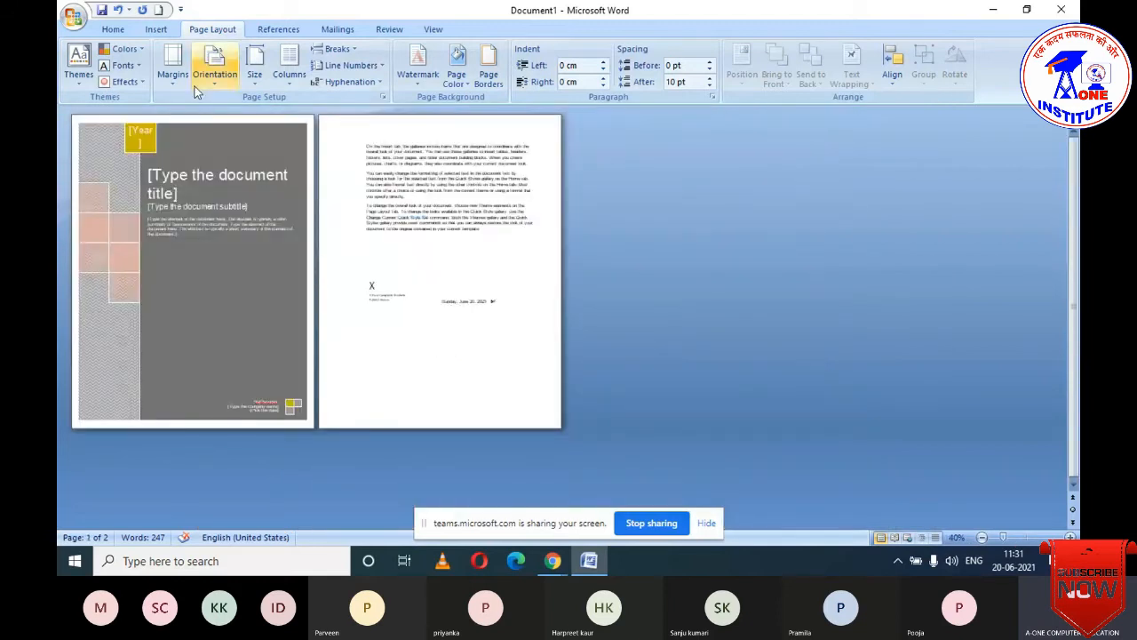
- Undo the cover page, leaving one 189-word page, and switch it to Landscape
{"action": "left_click", "coordinate": [156, 30]}
{"action": "key", "text": "ctrl+z"}
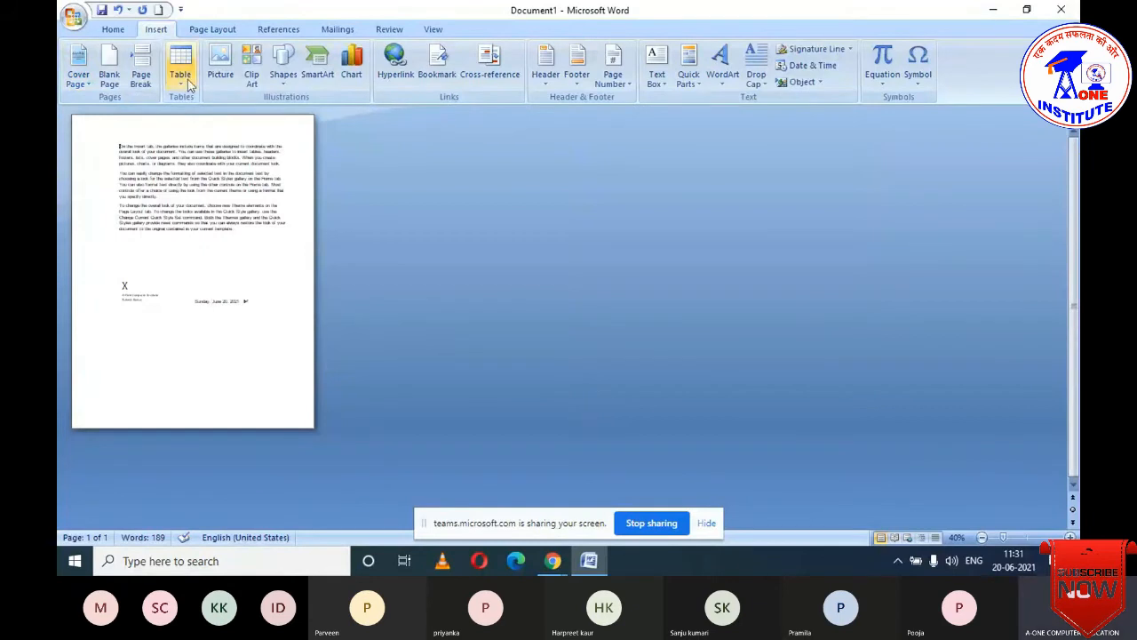
{"action": "left_click", "coordinate": [216, 29]}
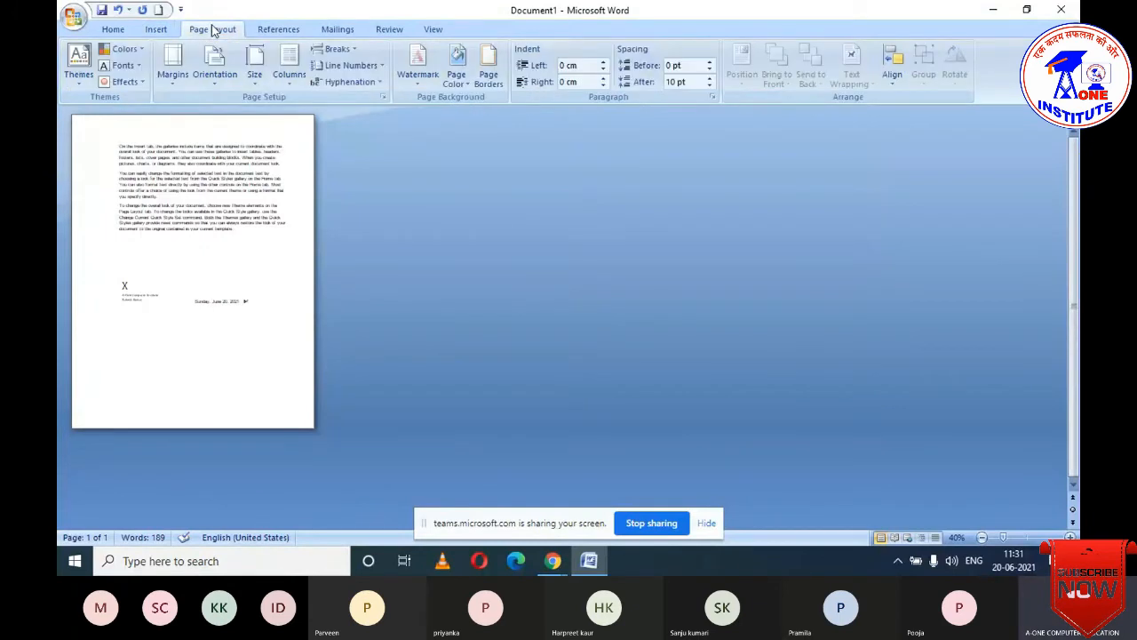
{"action": "left_click", "coordinate": [220, 80]}
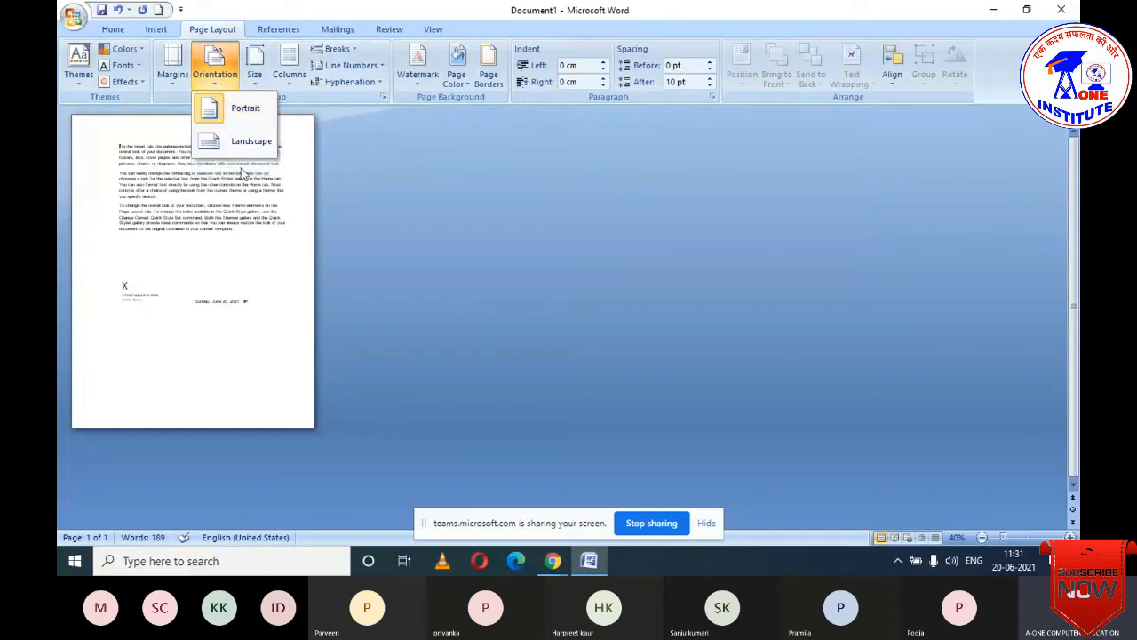
{"action": "left_click", "coordinate": [265, 215]}
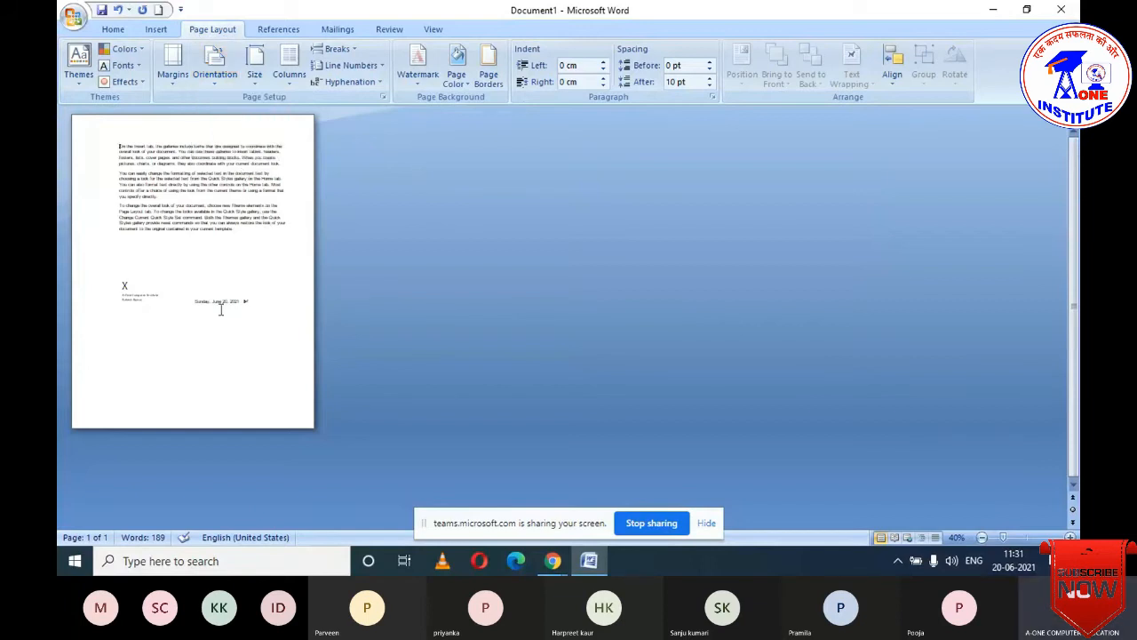
{"action": "left_click", "coordinate": [223, 82]}
{"action": "left_click", "coordinate": [226, 146]}
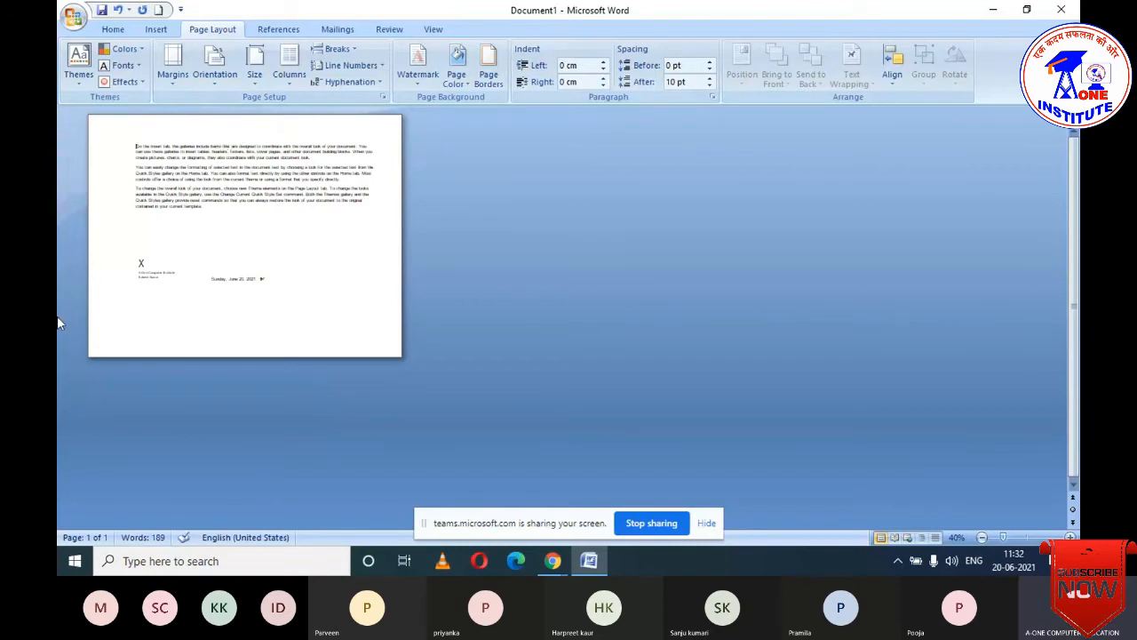
- Toggle orientation to Portrait and back to Landscape, then list the paper sizes
{"action": "left_click", "coordinate": [214, 70]}
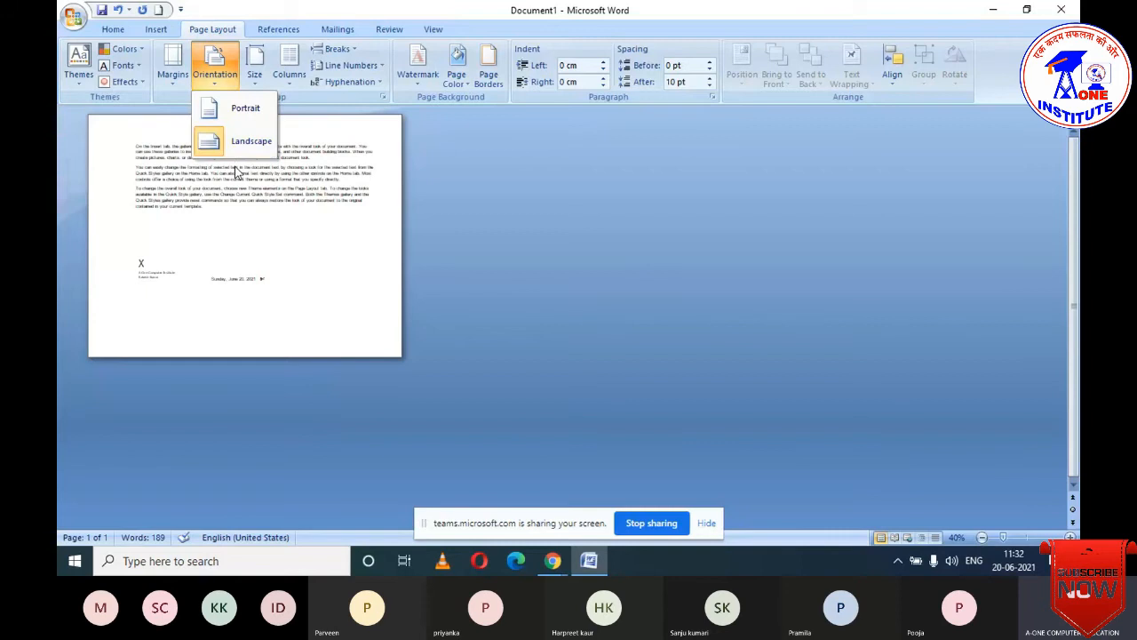
{"action": "left_click", "coordinate": [225, 119]}
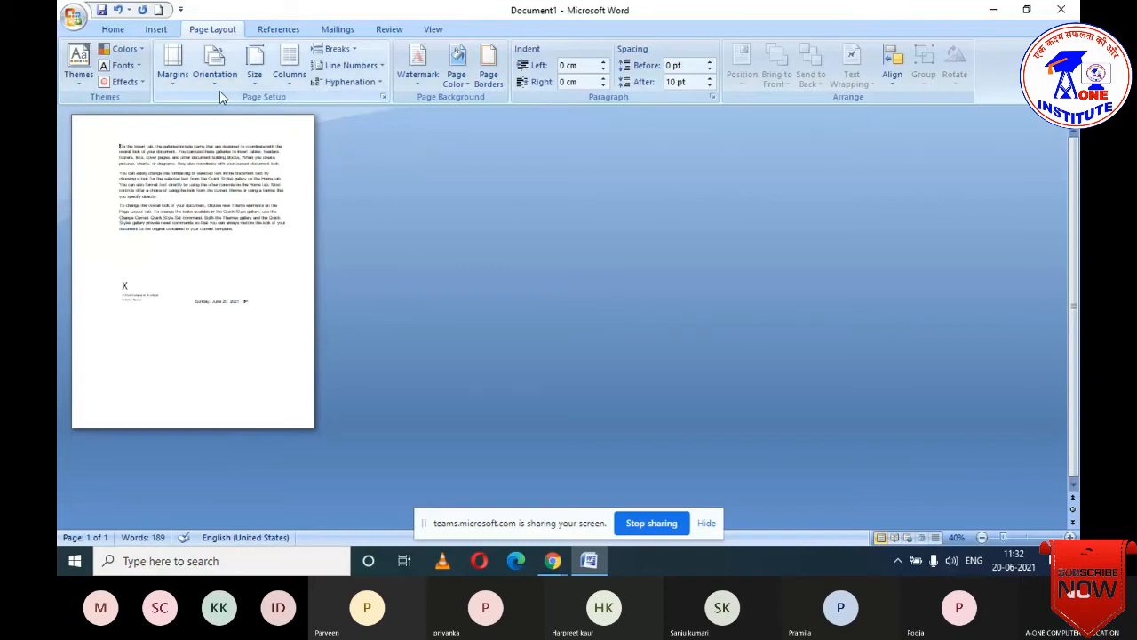
{"action": "left_click", "coordinate": [220, 85]}
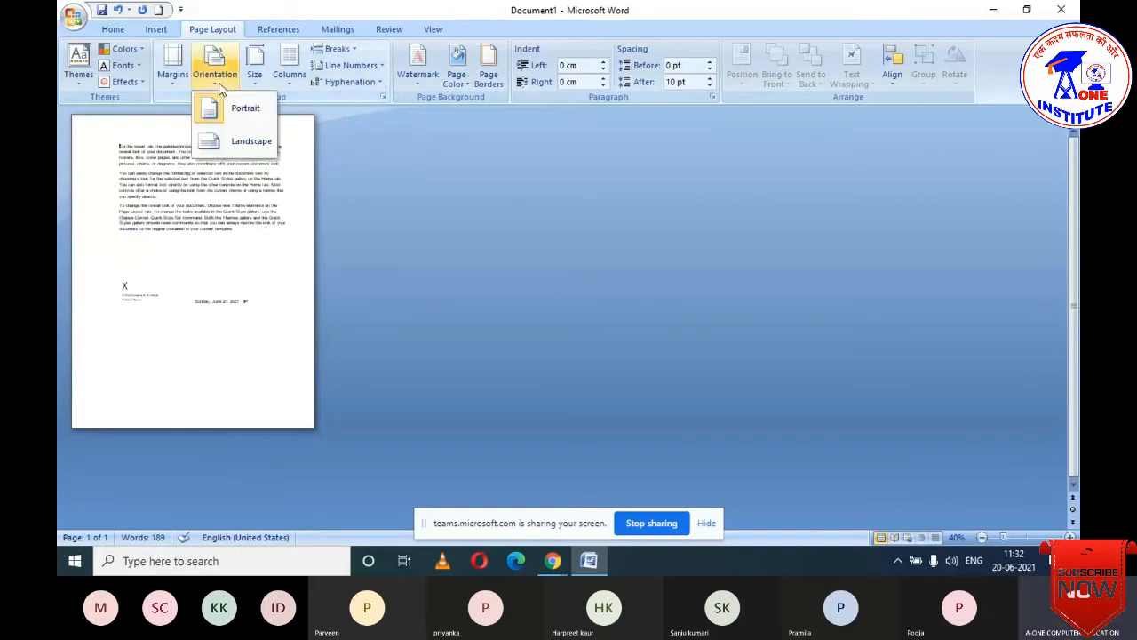
{"action": "left_click", "coordinate": [228, 140]}
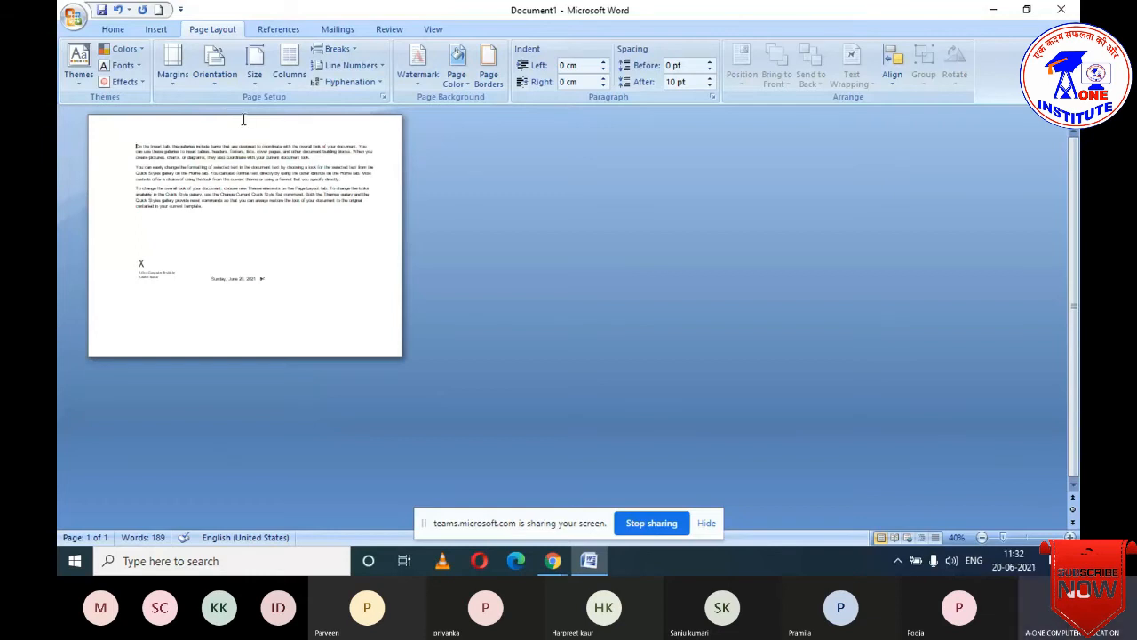
{"action": "left_click", "coordinate": [258, 82]}
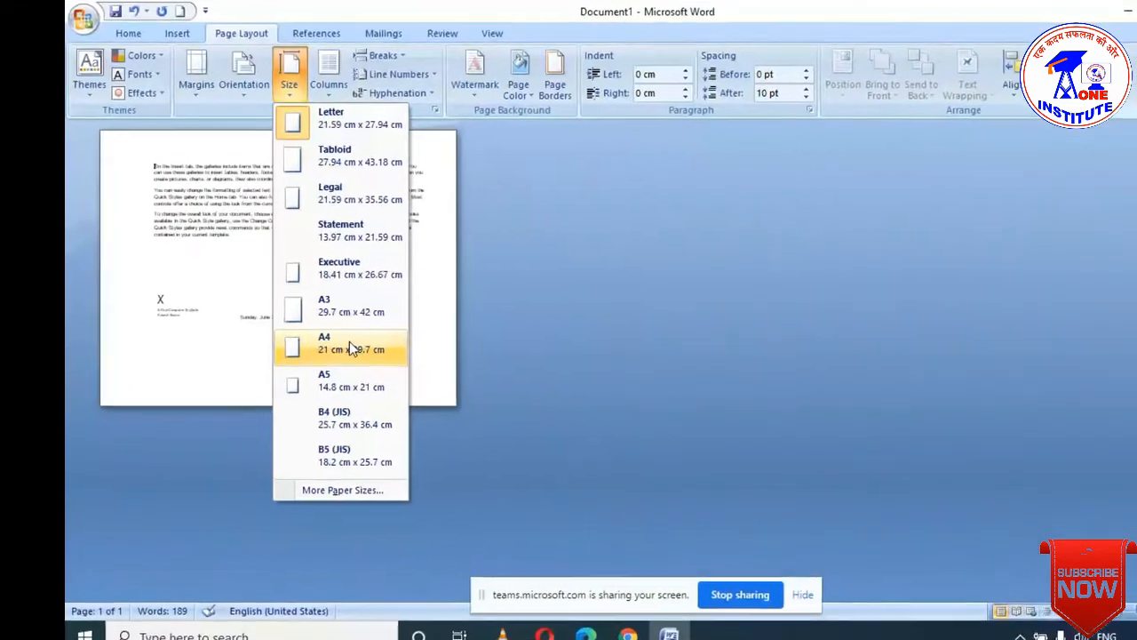
- Set the paper size to A4 and show the column layout presets
{"action": "left_click", "coordinate": [309, 306]}
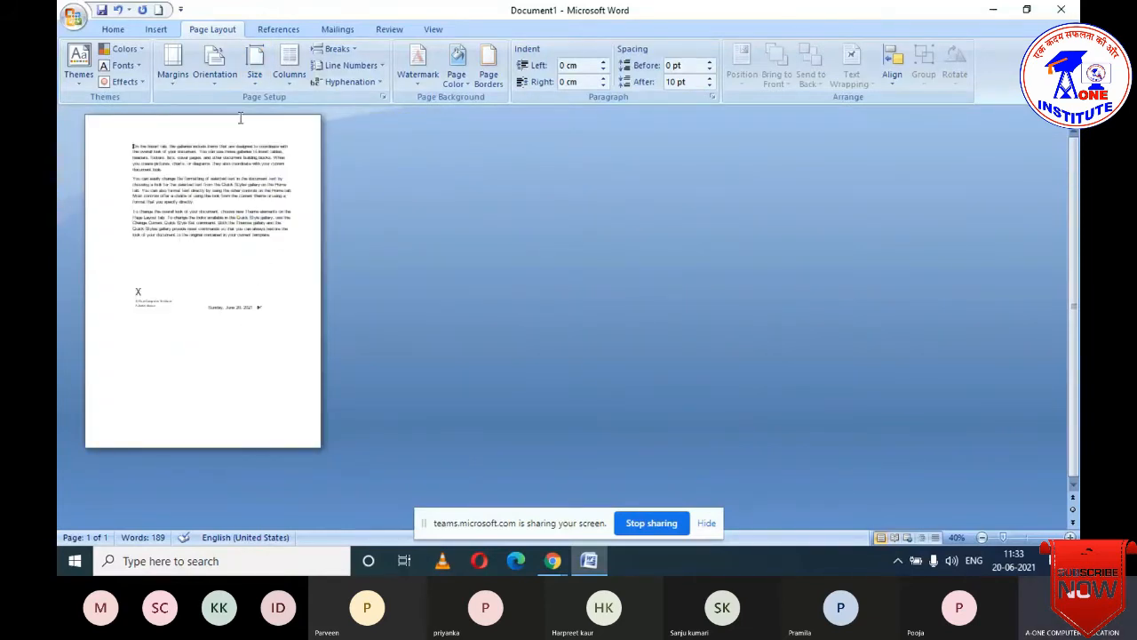
{"action": "left_click", "coordinate": [290, 88]}
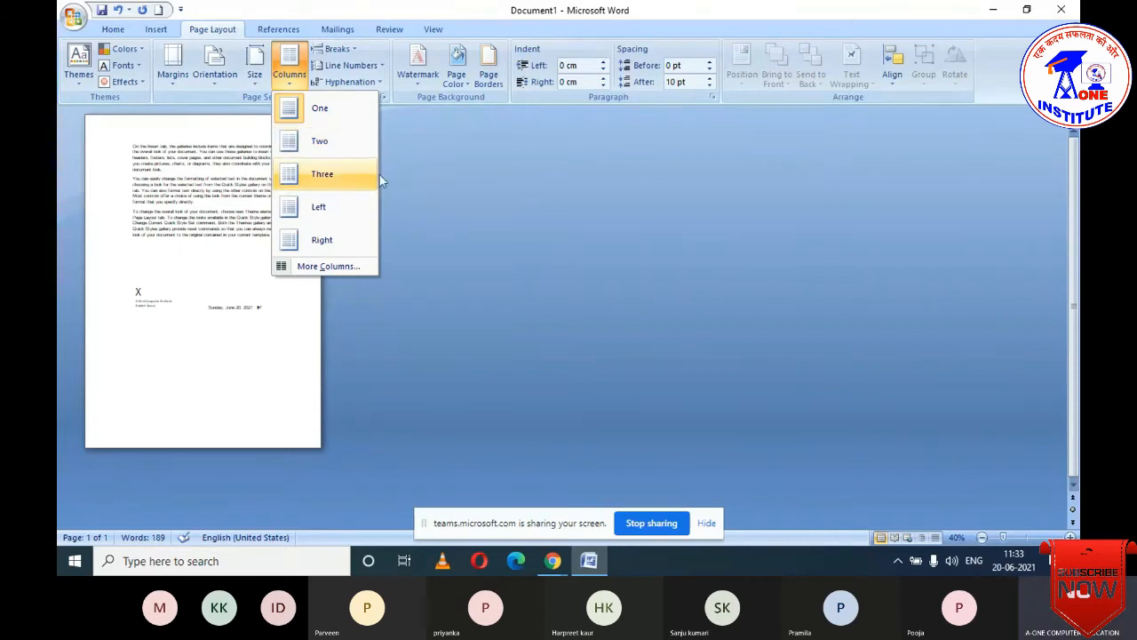
- Delete the signature line, then select and delete all text for a blank page
{"action": "left_click", "coordinate": [454, 209]}
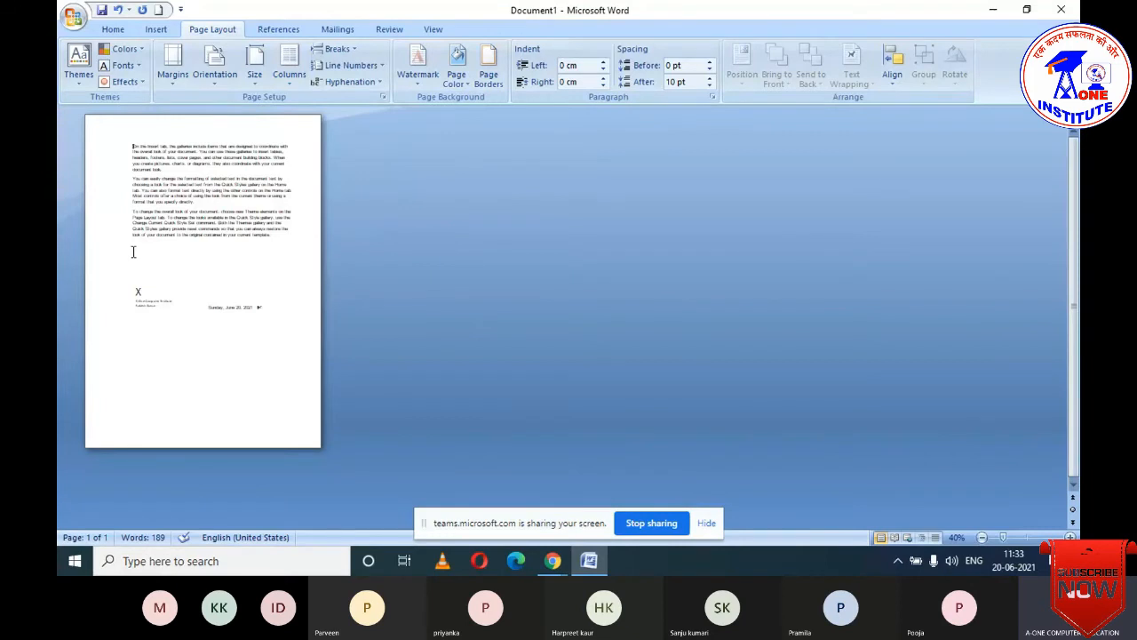
{"action": "scroll", "coordinate": [134, 253], "scroll_direction": "up", "scroll_amount": 7, "text": "ctrl"}
{"action": "scroll", "coordinate": [491, 364], "scroll_direction": "down", "scroll_amount": 5}
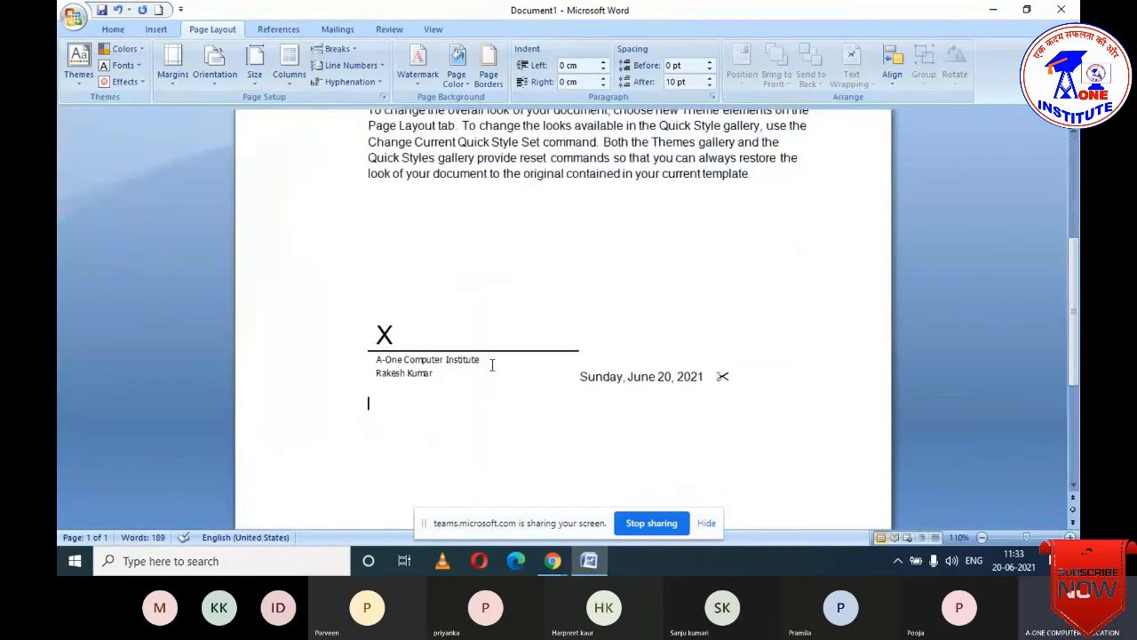
{"action": "left_click", "coordinate": [492, 365]}
{"action": "key", "text": "Delete"}
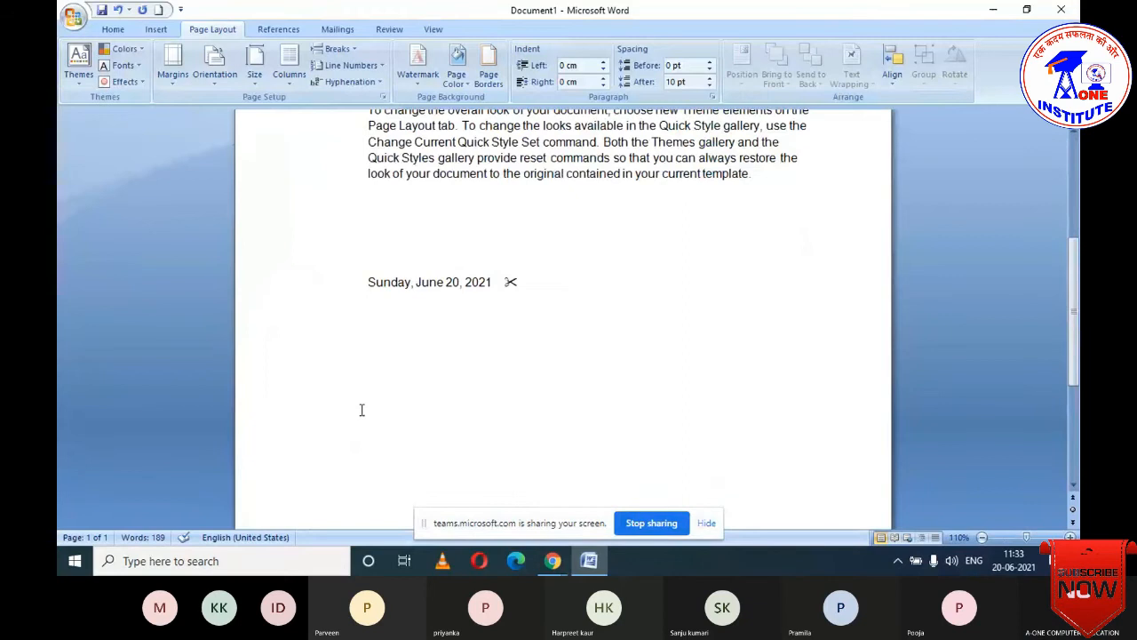
{"action": "key", "text": "ctrl+a"}
{"action": "key", "text": "Delete"}
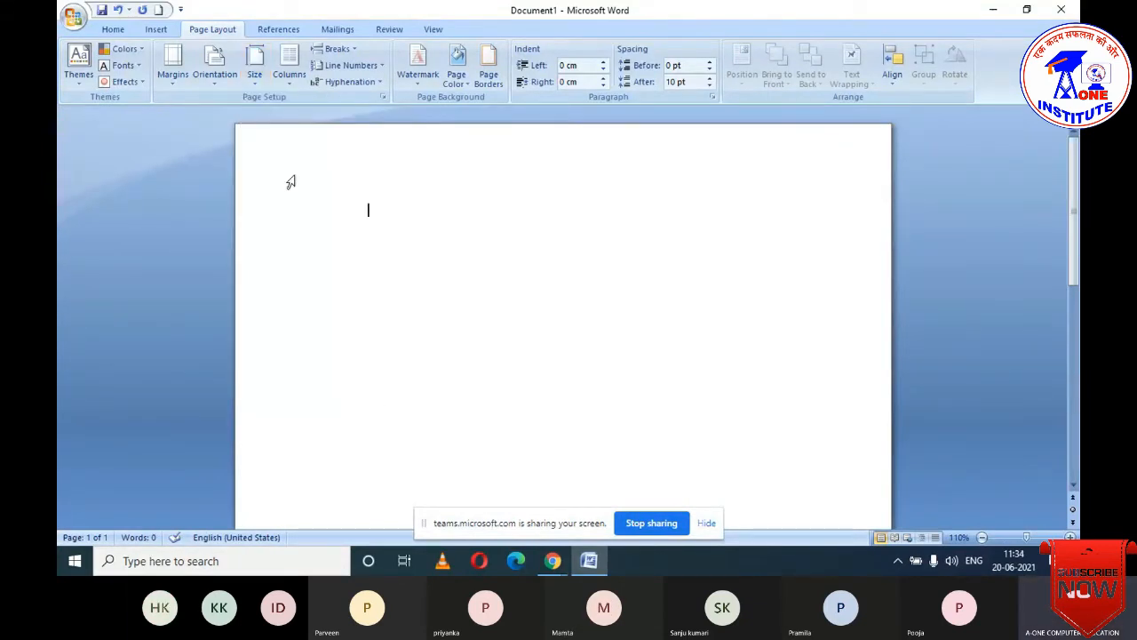
- Generate 608 words of sample text with =rand(10) and select it all
{"action": "left_click", "coordinate": [289, 69]}
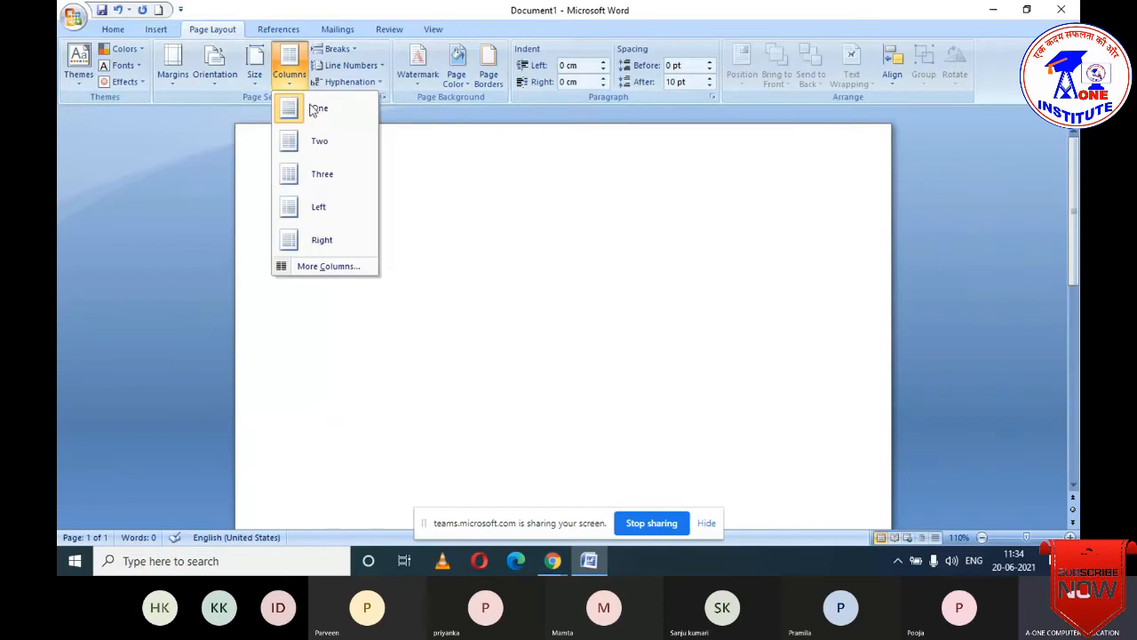
{"action": "left_click", "coordinate": [508, 224]}
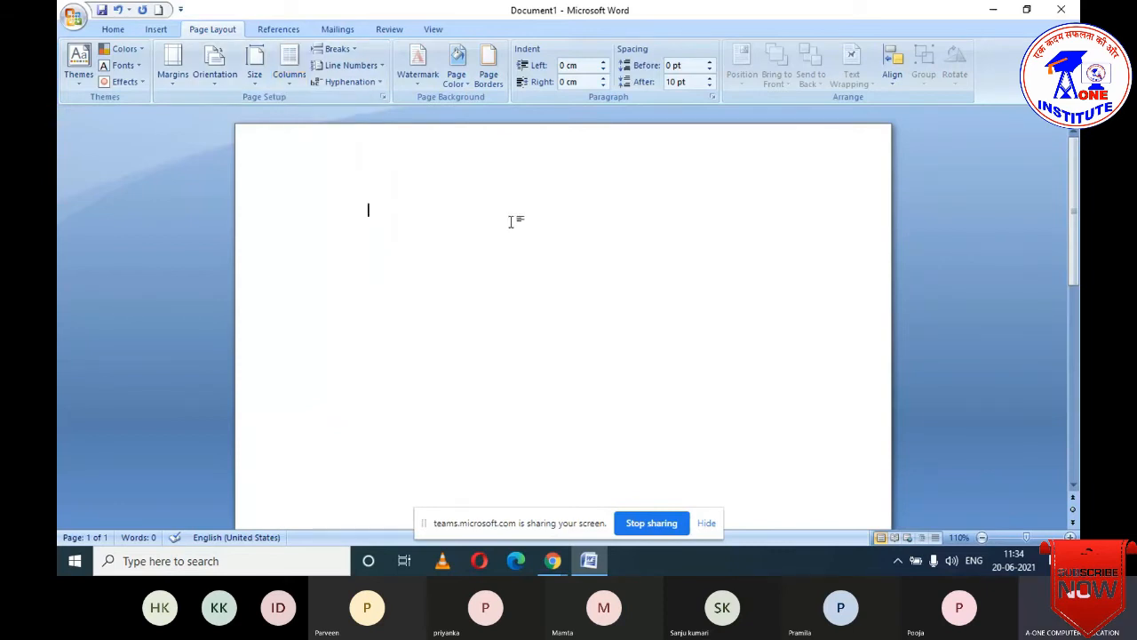
{"action": "type", "text": "=rand(10)"}
{"action": "key", "text": "Return"}
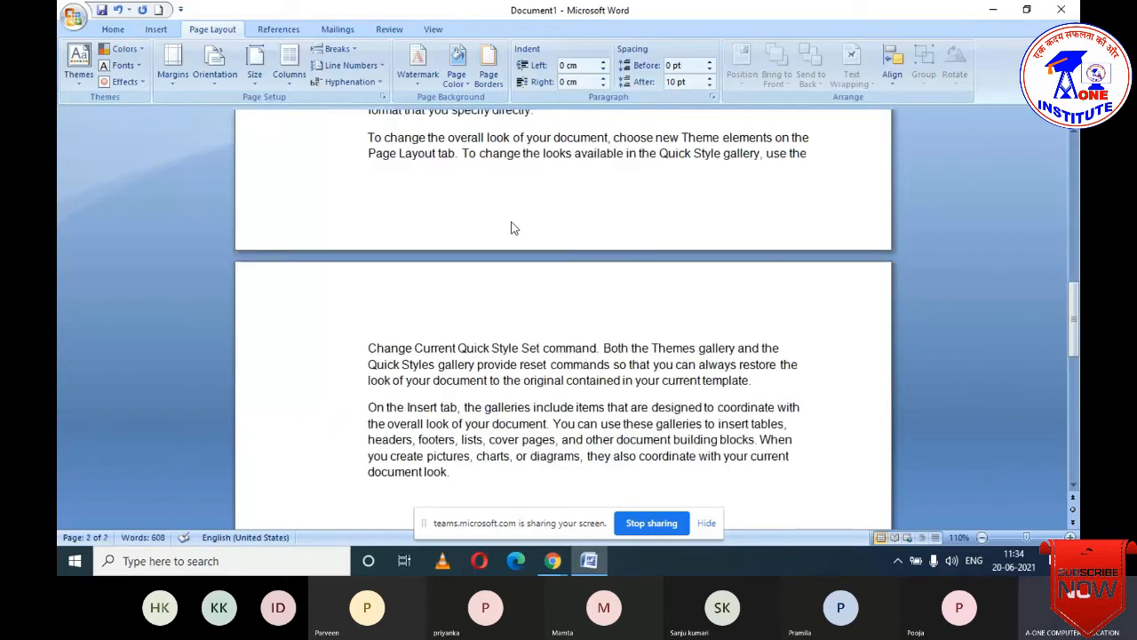
{"action": "scroll", "coordinate": [511, 229], "scroll_direction": "up", "scroll_amount": 8}
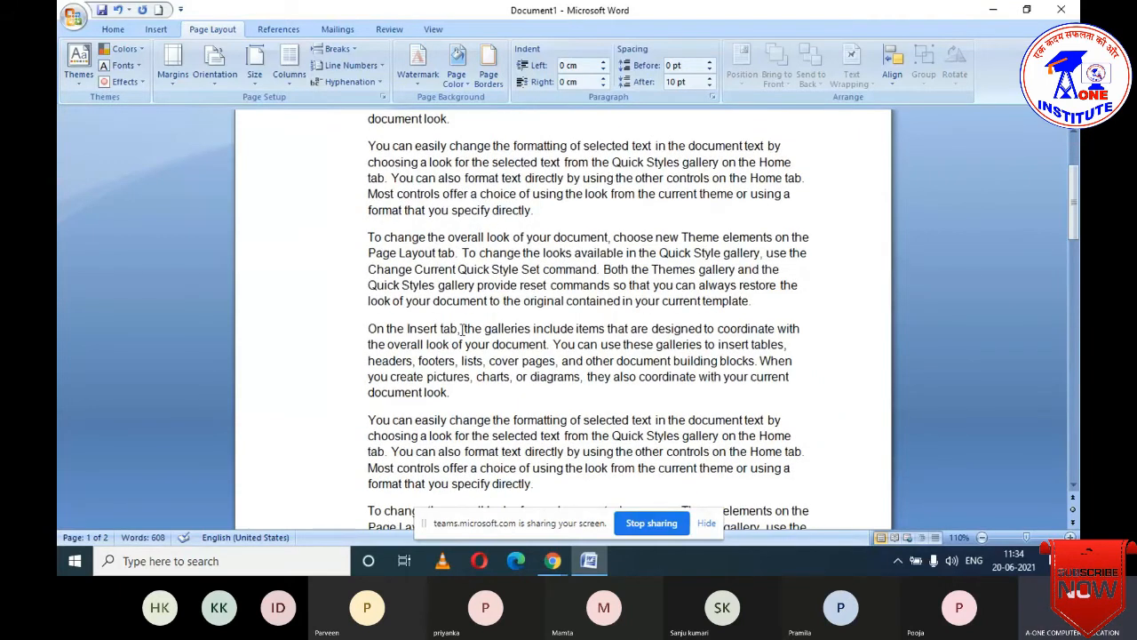
{"action": "scroll", "coordinate": [459, 324], "scroll_direction": "up", "scroll_amount": 3}
{"action": "scroll", "coordinate": [458, 320], "scroll_direction": "down", "scroll_amount": 5}
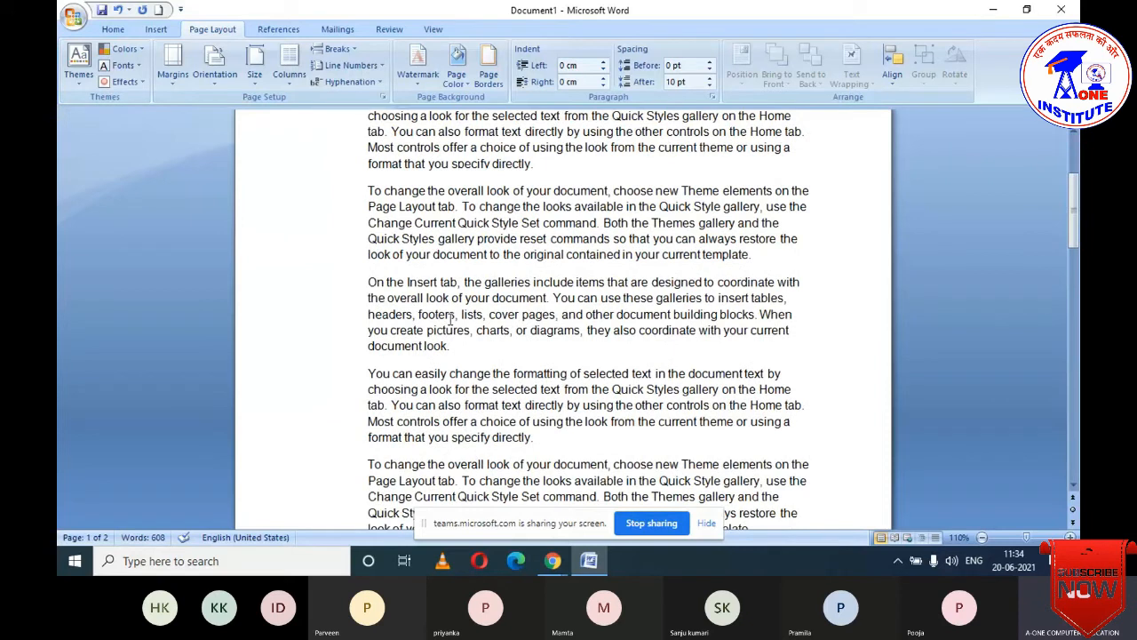
{"action": "scroll", "coordinate": [449, 318], "scroll_direction": "up", "scroll_amount": 5}
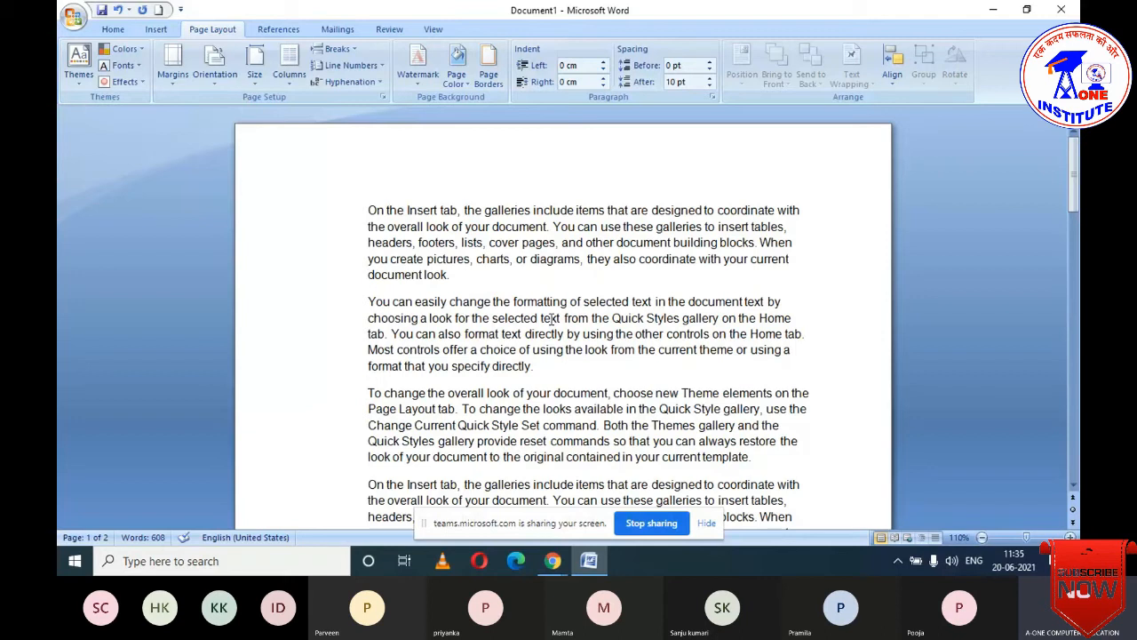
{"action": "key", "text": "ctrl+a"}
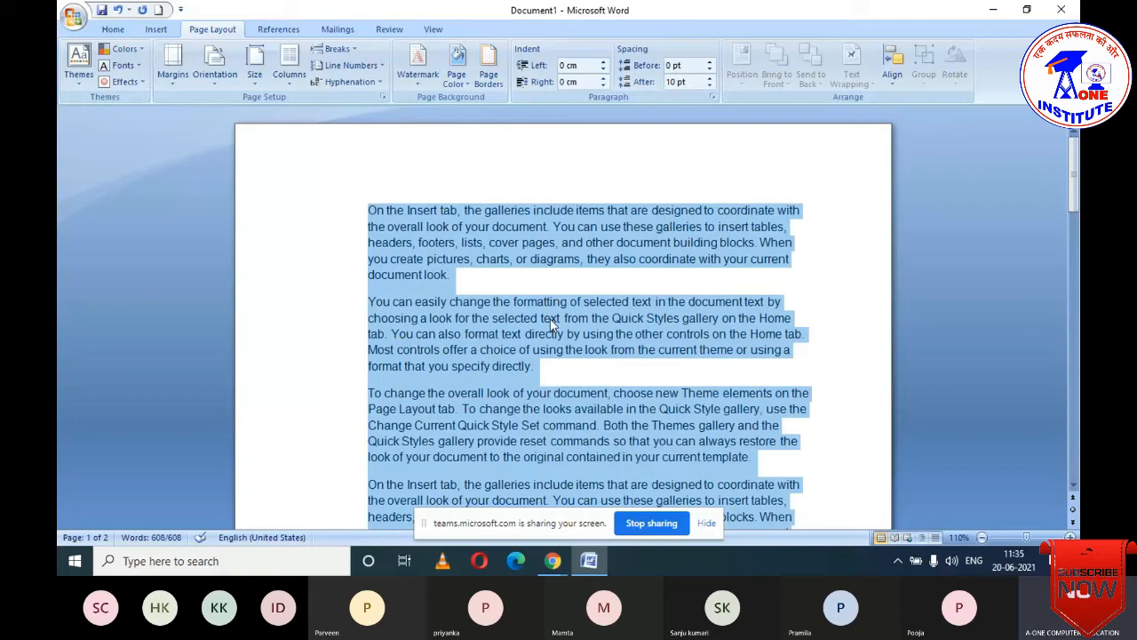
{"action": "left_click", "coordinate": [554, 560]}
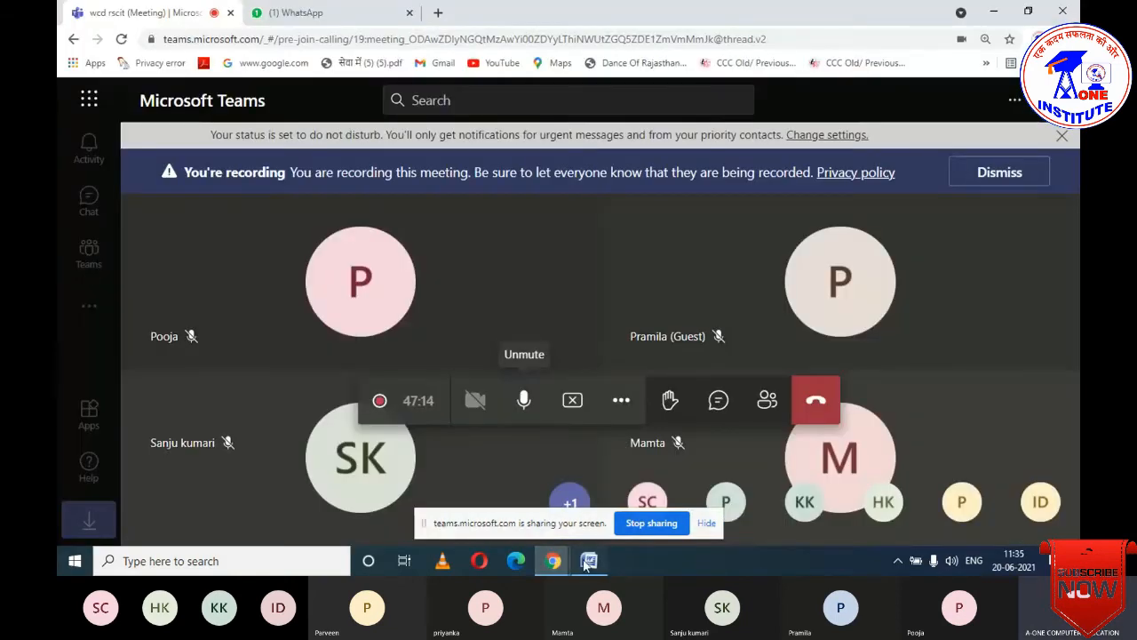
- Lay the selected sample text out in two columns
{"action": "left_click", "coordinate": [586, 561]}
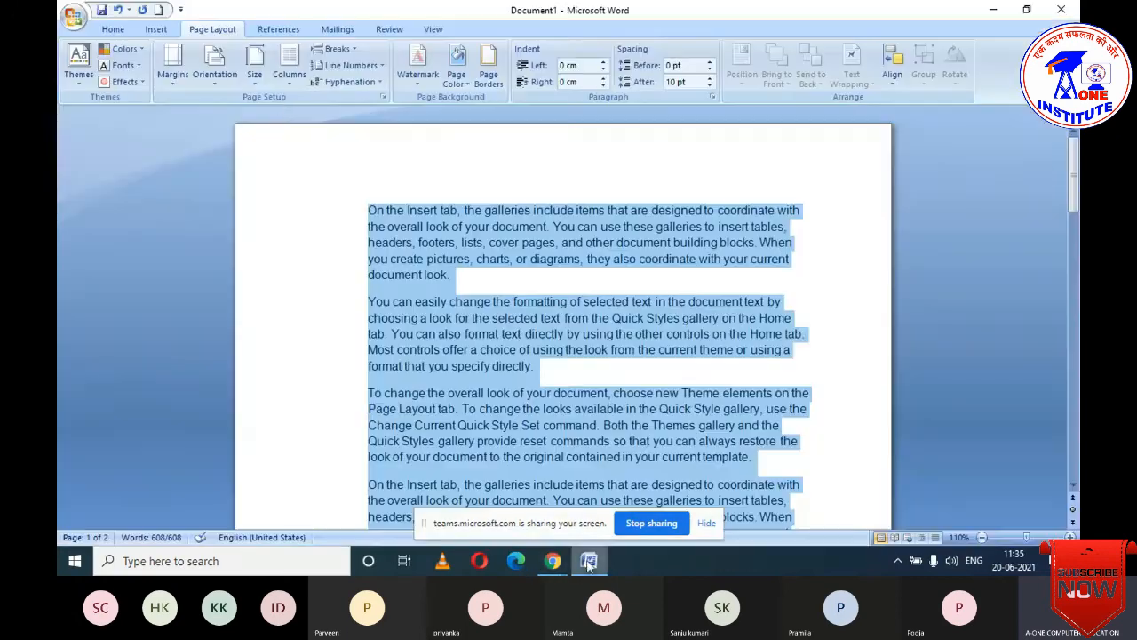
{"action": "left_click", "coordinate": [292, 78]}
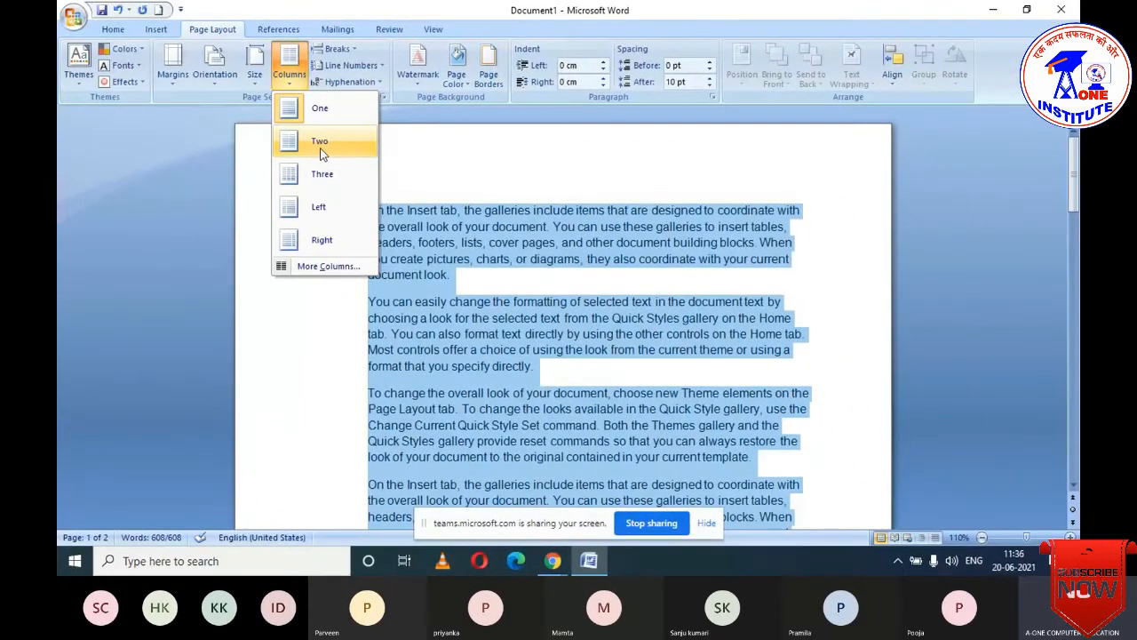
{"action": "left_click", "coordinate": [320, 143]}
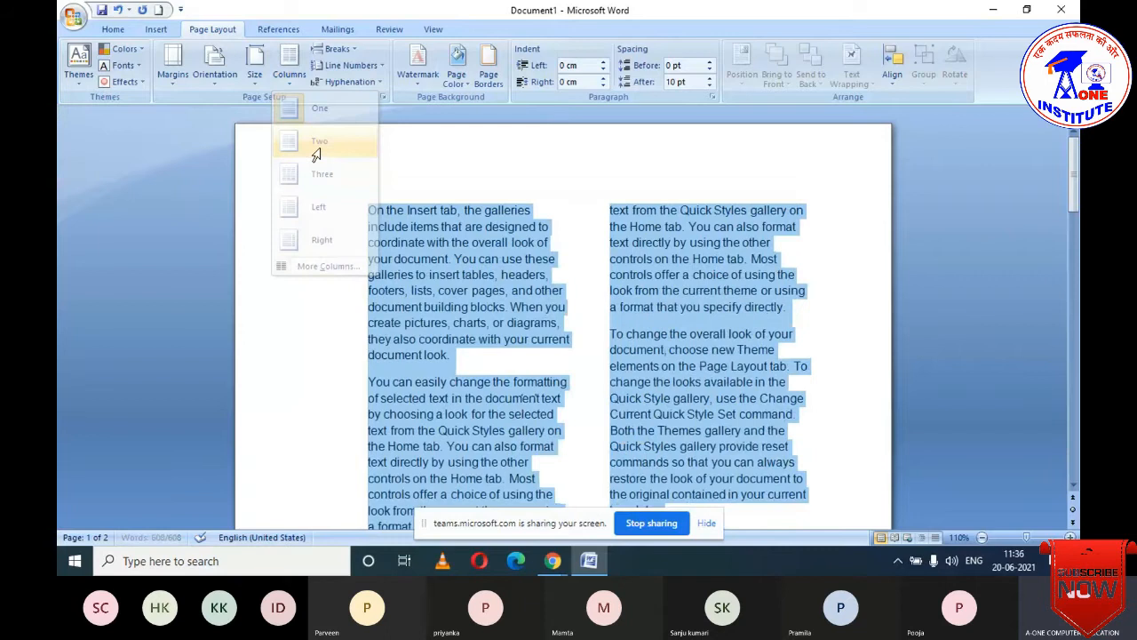
{"action": "scroll", "coordinate": [481, 306], "scroll_direction": "down", "scroll_amount": 5}
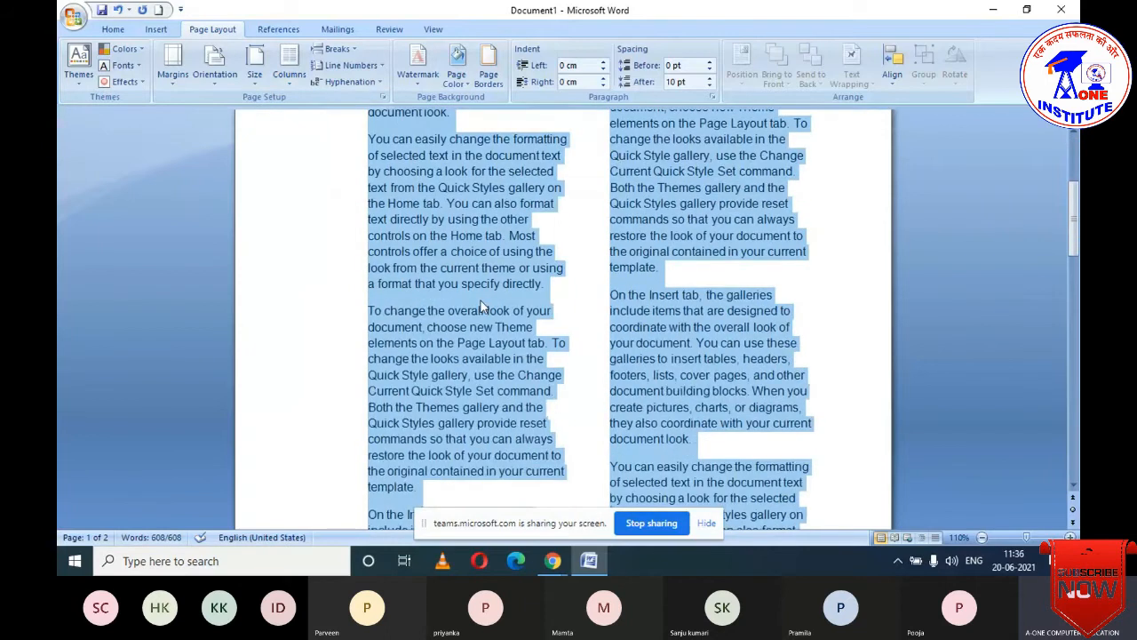
{"action": "scroll", "coordinate": [480, 306], "scroll_direction": "down", "scroll_amount": 5}
{"action": "scroll", "coordinate": [498, 321], "scroll_direction": "up", "scroll_amount": 4}
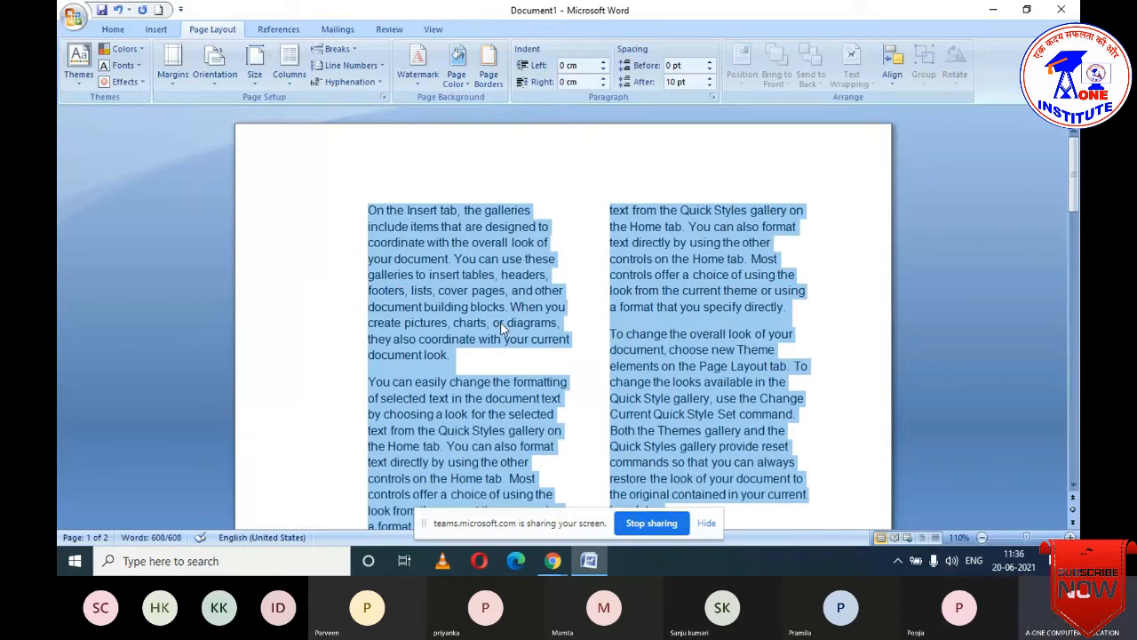
- Try the Three, Left and Right column layouts, then return to Two equal columns
{"action": "left_click", "coordinate": [291, 74]}
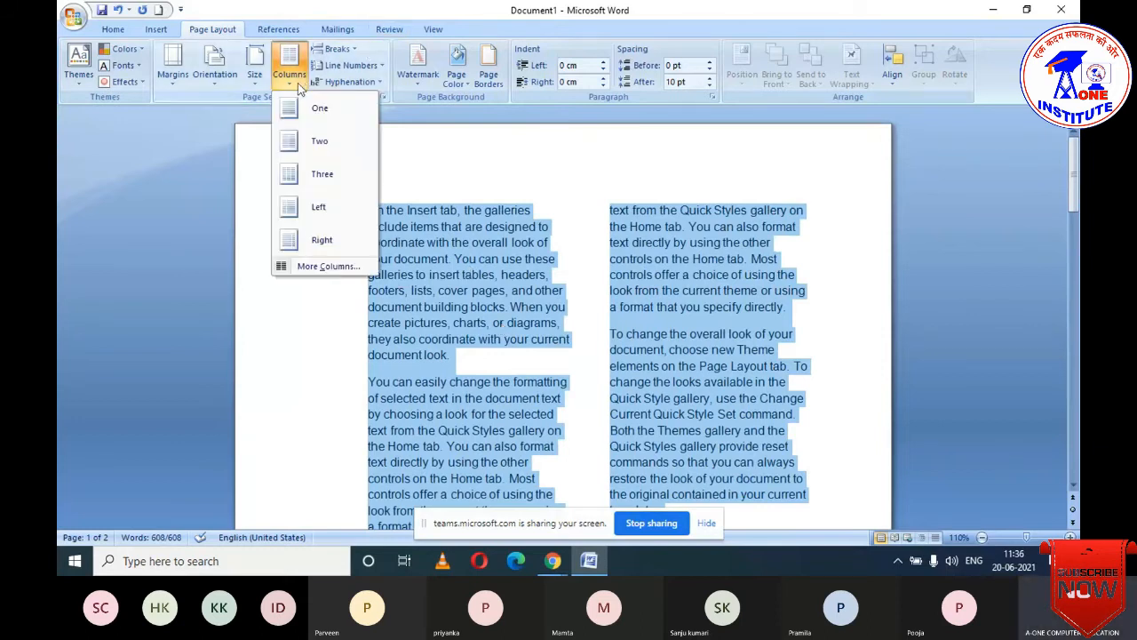
{"action": "left_click", "coordinate": [318, 174]}
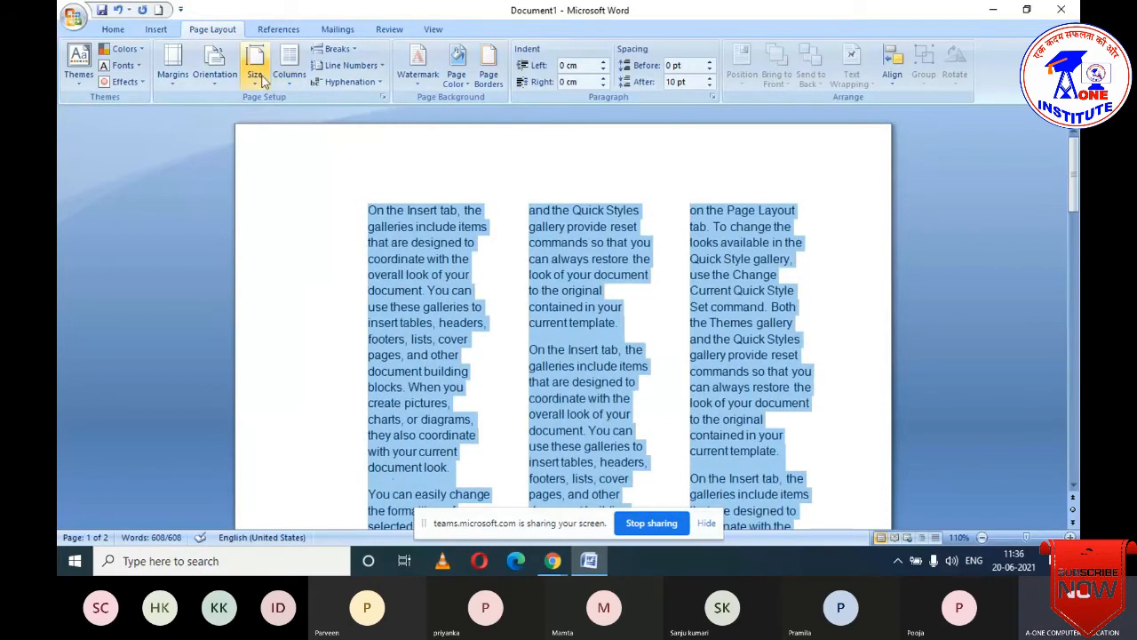
{"action": "left_click", "coordinate": [288, 68]}
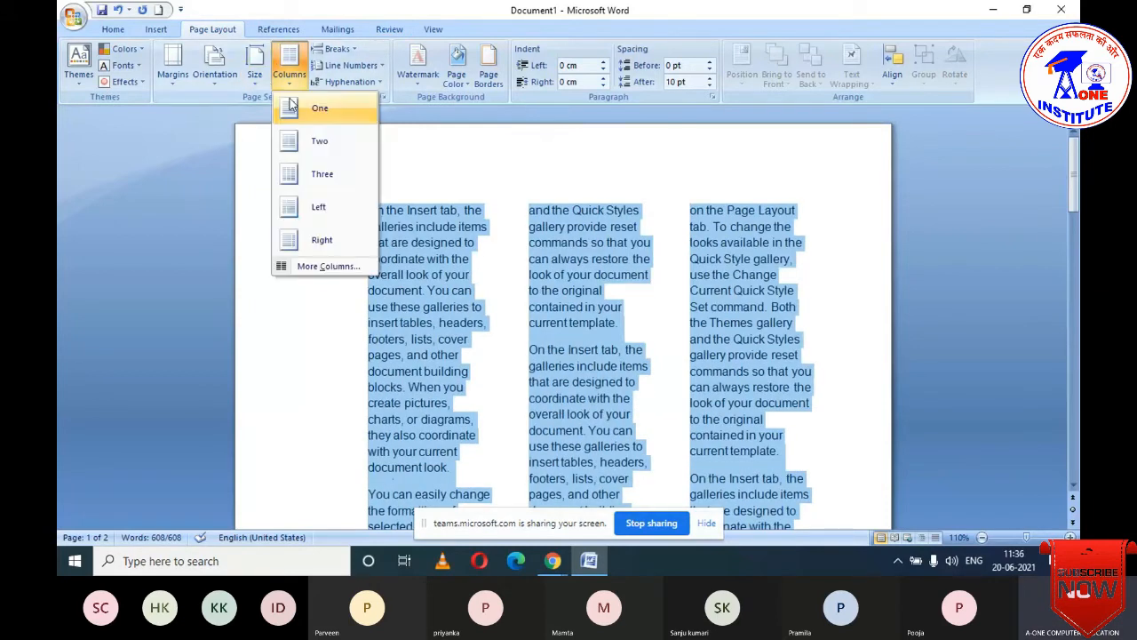
{"action": "left_click", "coordinate": [326, 205]}
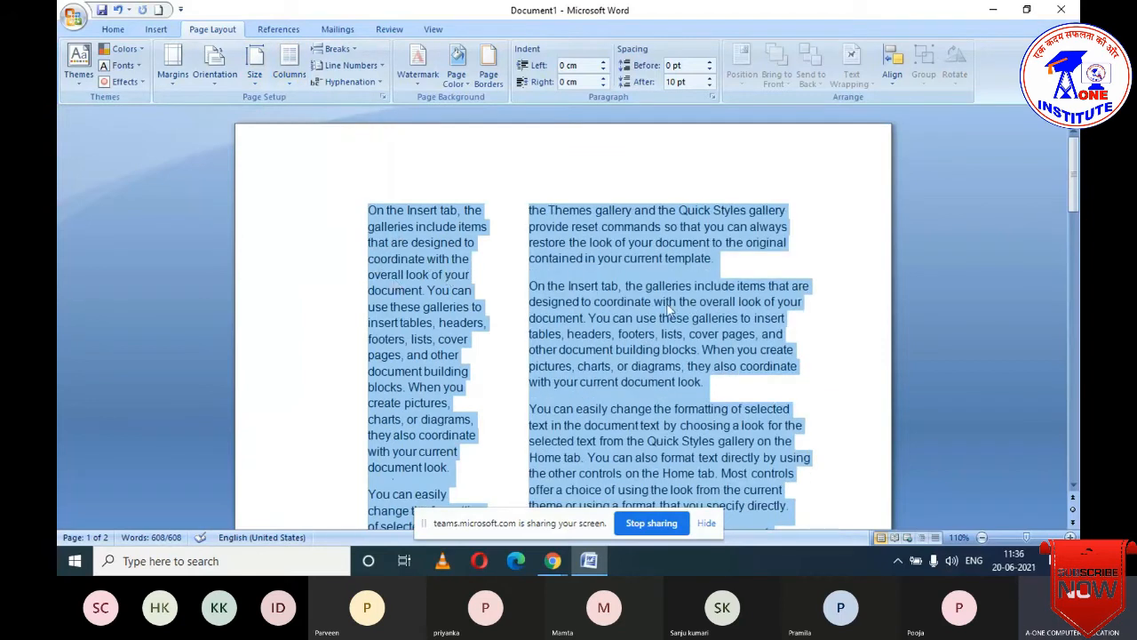
{"action": "left_click", "coordinate": [289, 84]}
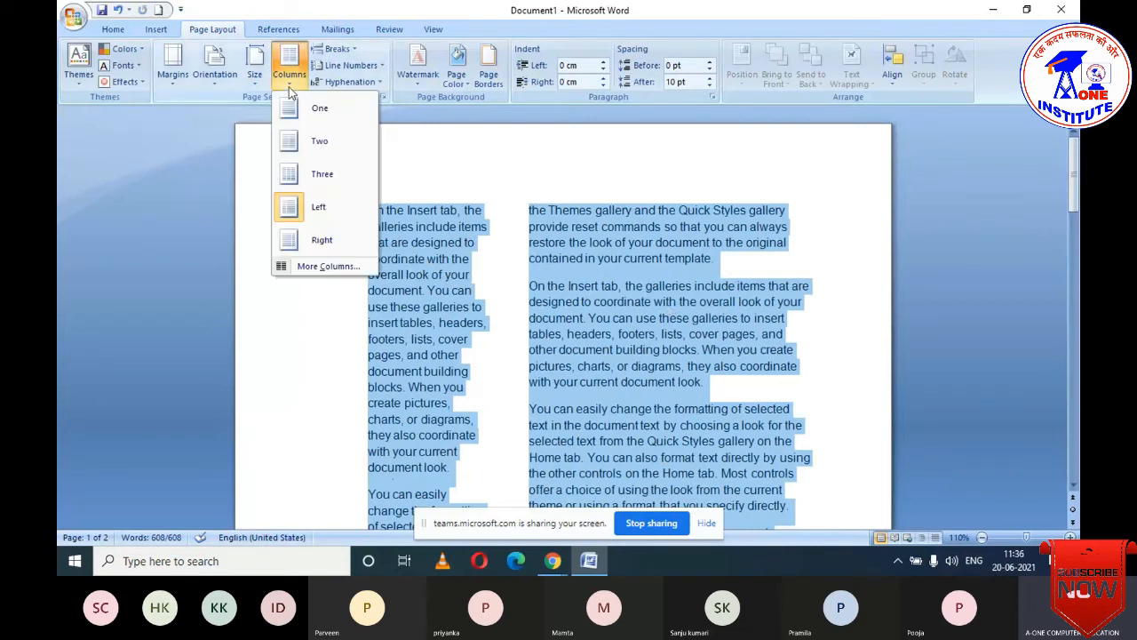
{"action": "left_click", "coordinate": [313, 242]}
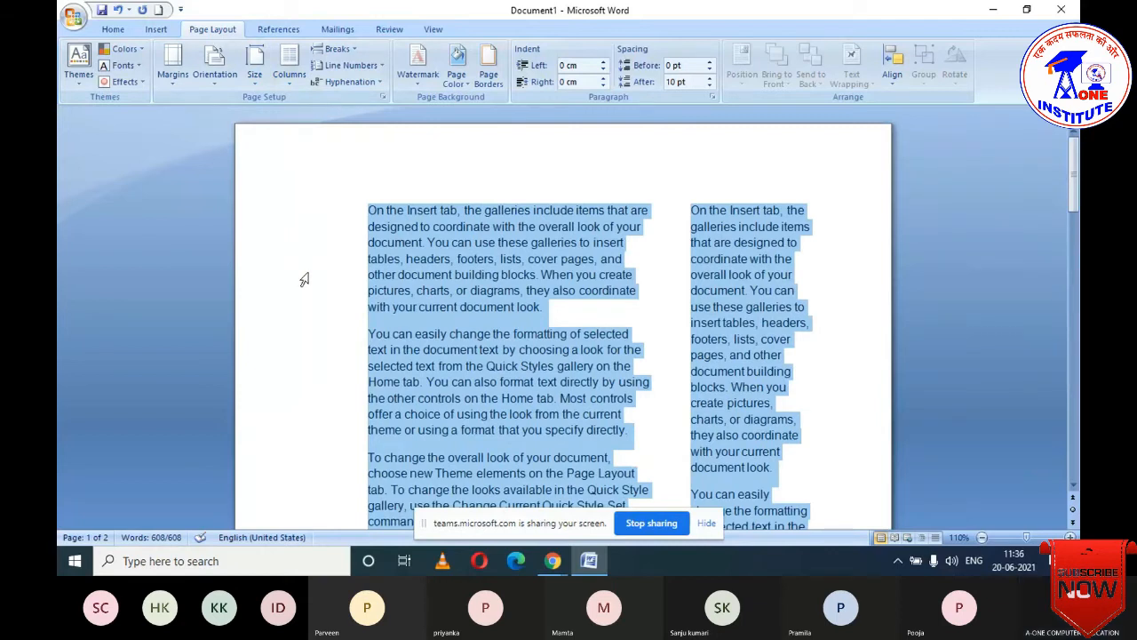
{"action": "left_click", "coordinate": [288, 83]}
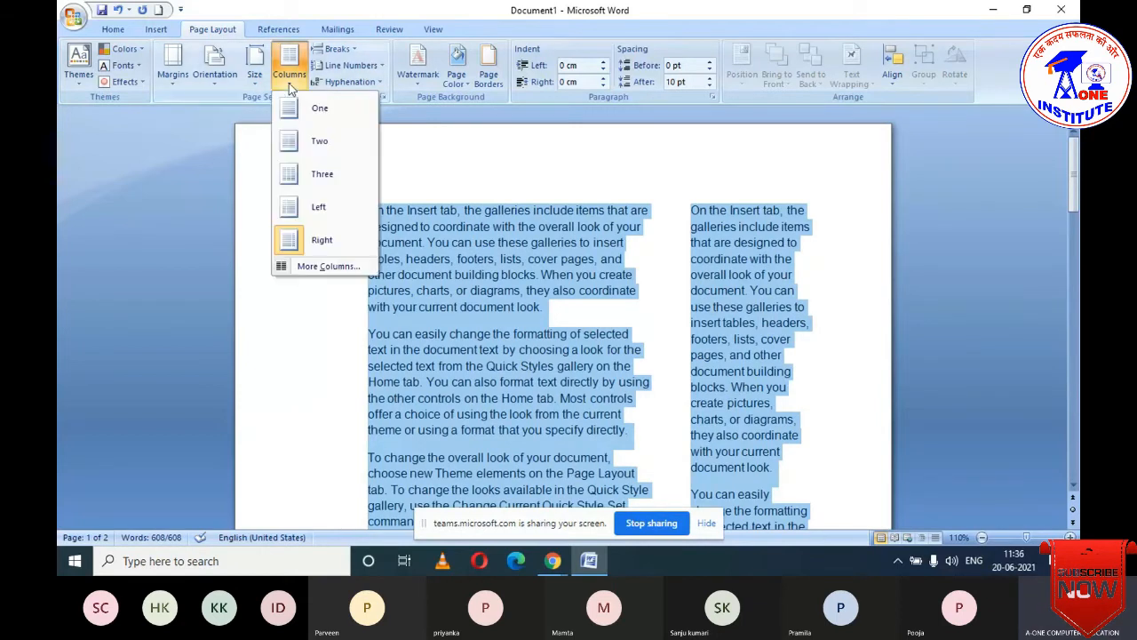
{"action": "left_click", "coordinate": [307, 141]}
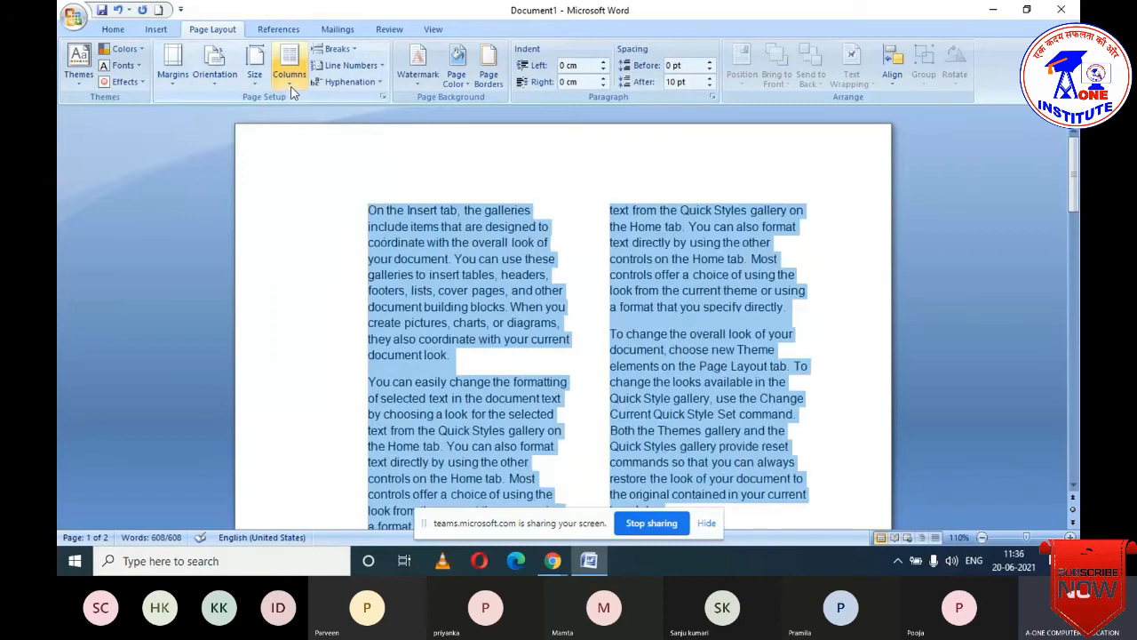
{"action": "left_click", "coordinate": [292, 88]}
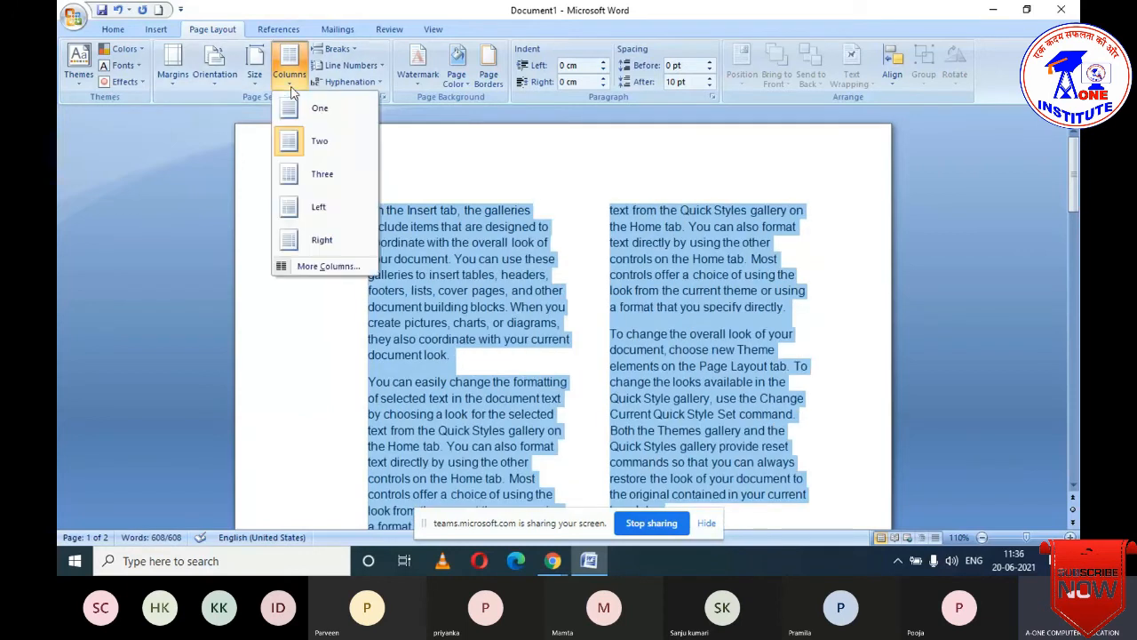
- Raise the number of columns to 11 in More Columns and apply it to the text
{"action": "left_click", "coordinate": [323, 267]}
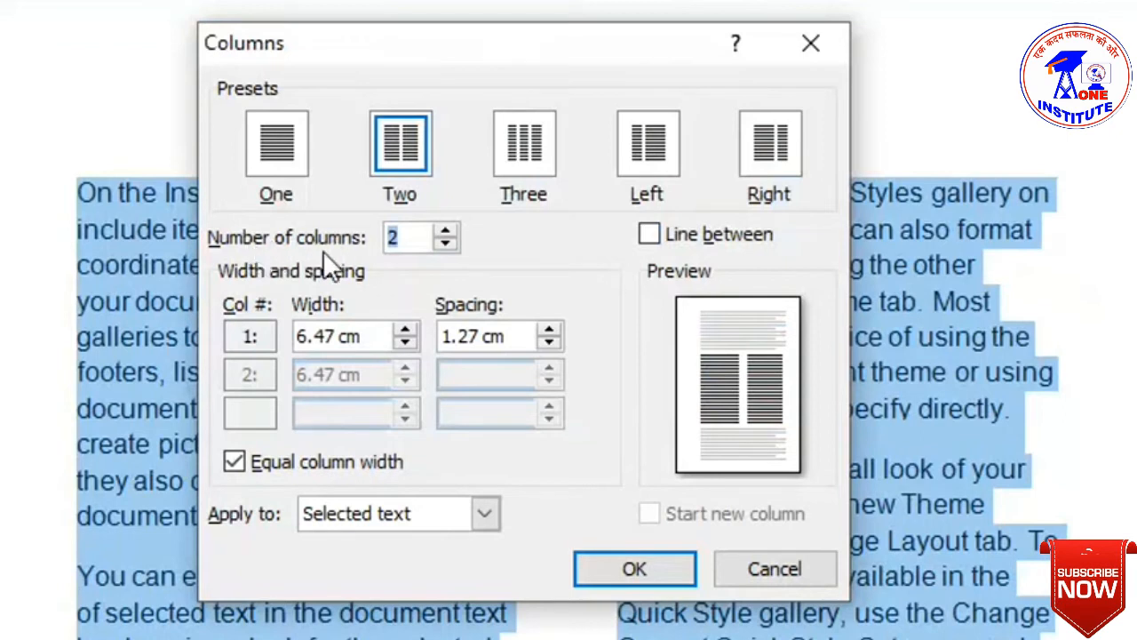
{"action": "left_click", "coordinate": [446, 231]}
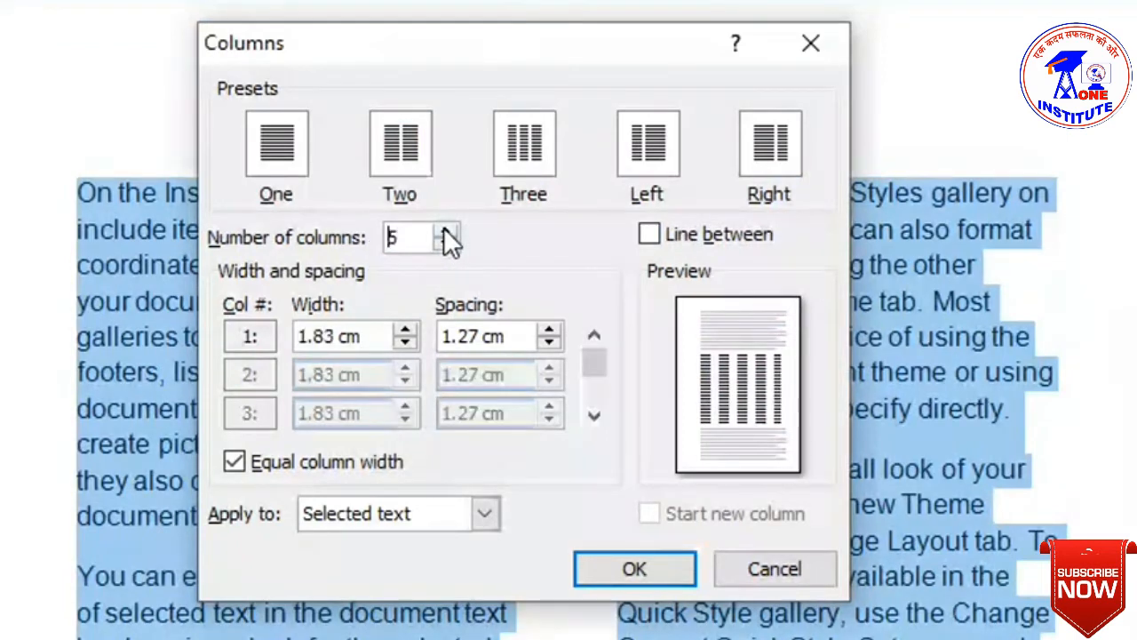
{"action": "left_click", "coordinate": [446, 231]}
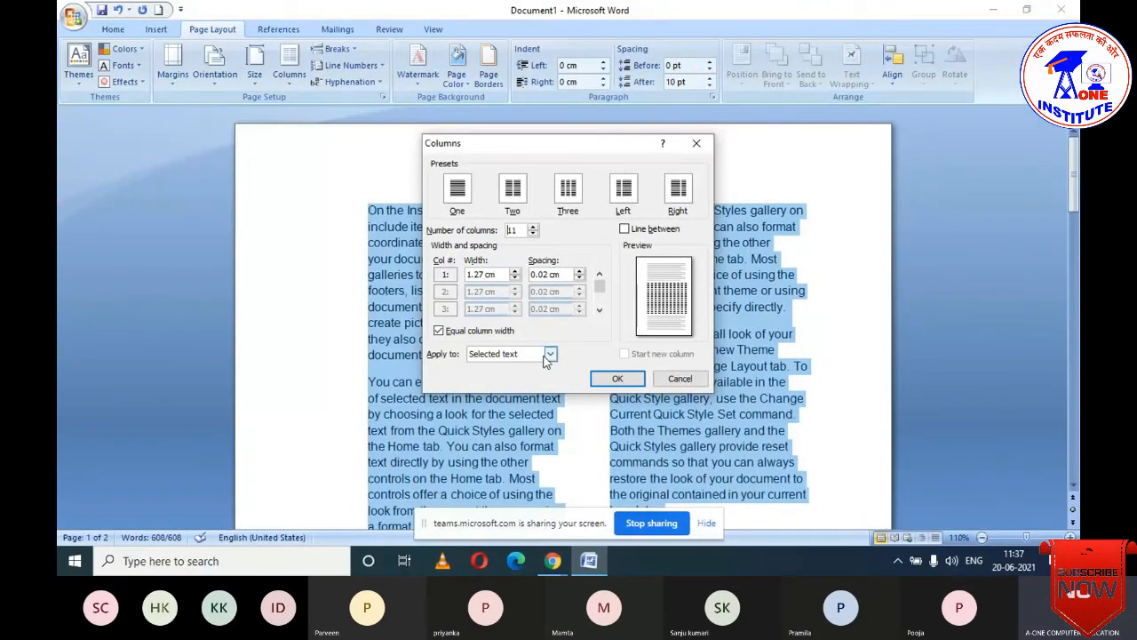
{"action": "left_click", "coordinate": [618, 379]}
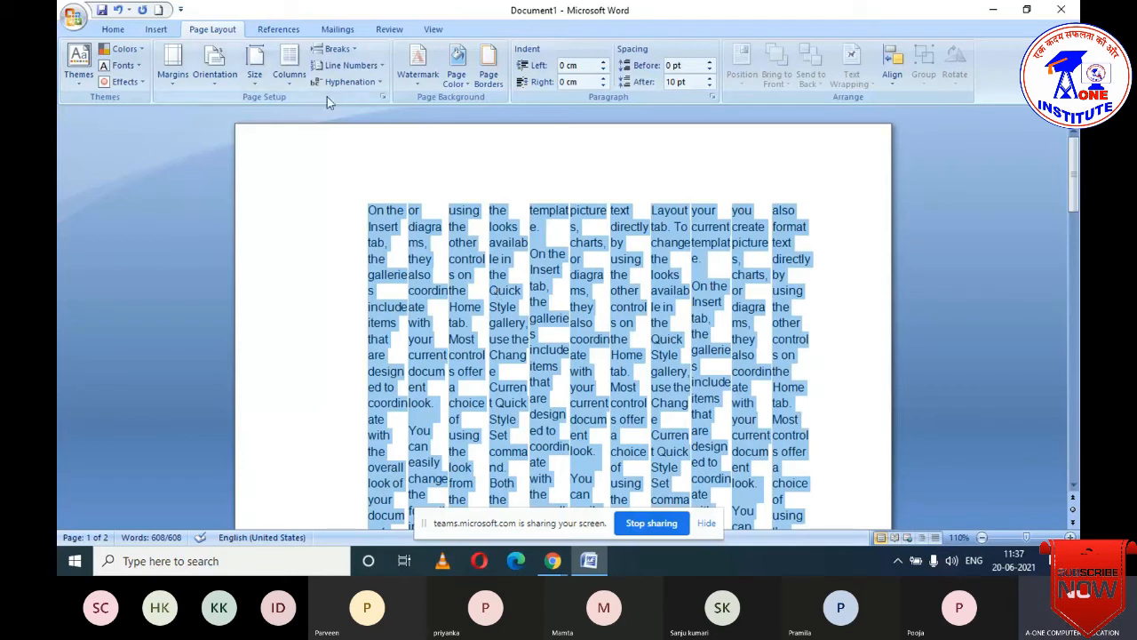
- Reopen the More Columns dialog and close it without changes
{"action": "left_click", "coordinate": [287, 79]}
{"action": "left_click", "coordinate": [311, 269]}
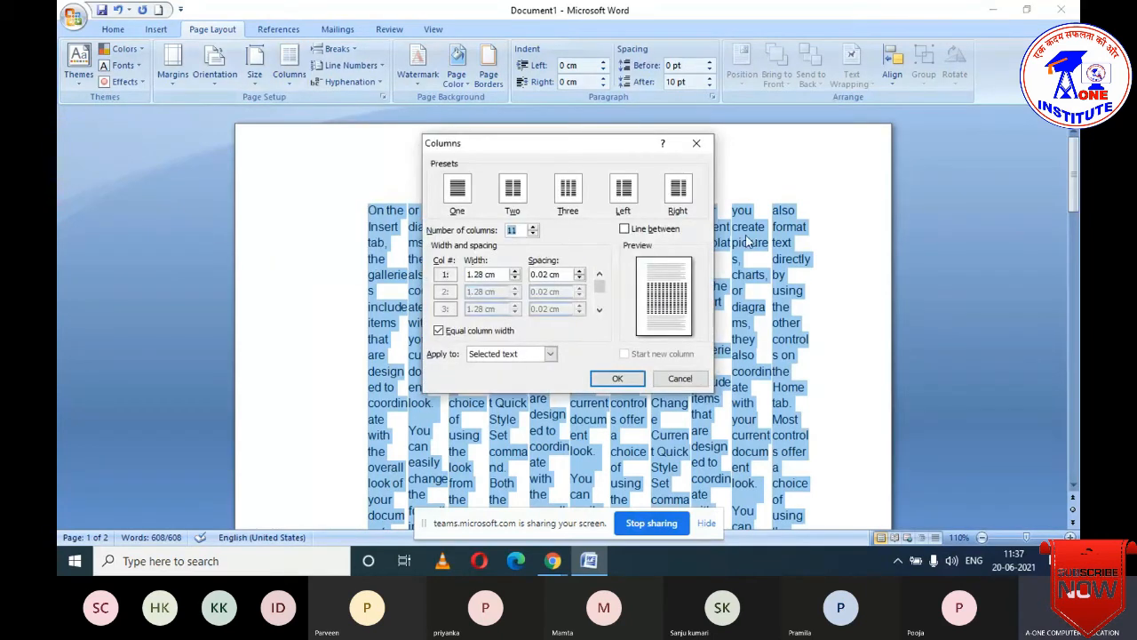
{"action": "left_click", "coordinate": [696, 143]}
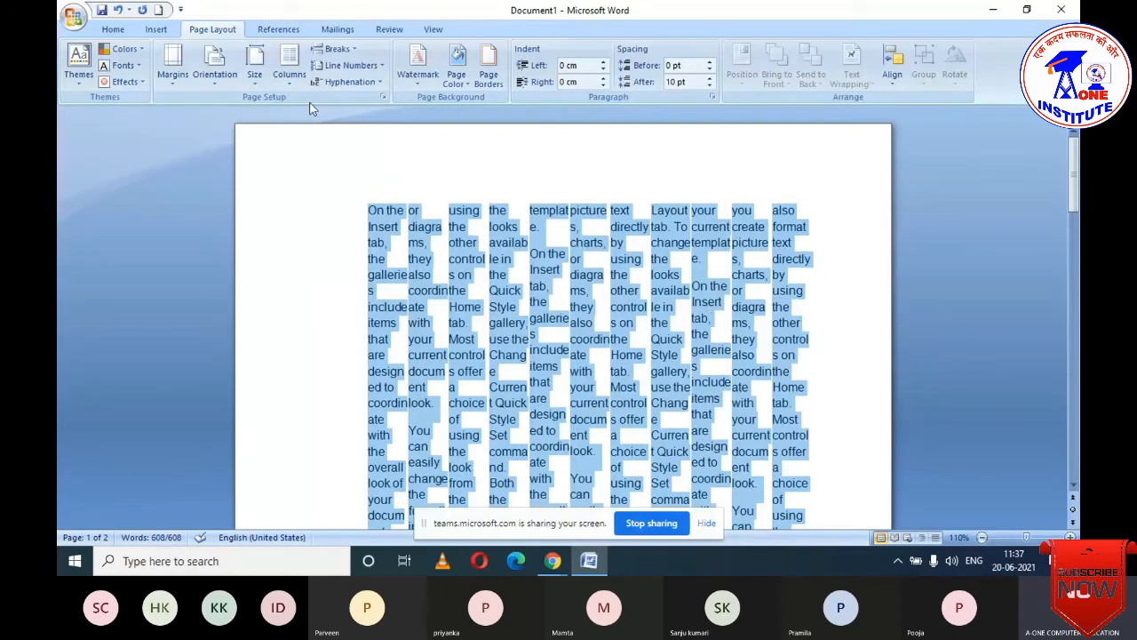
- Turn on Line between for the eleven columns in More Columns
{"action": "left_click", "coordinate": [299, 81]}
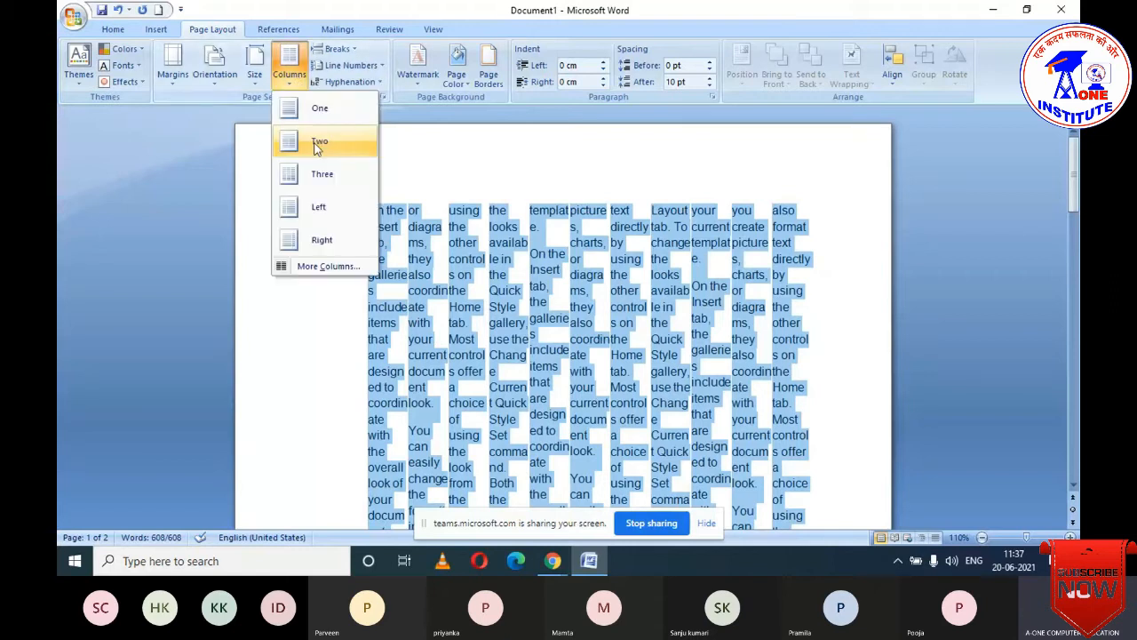
{"action": "left_click", "coordinate": [326, 270]}
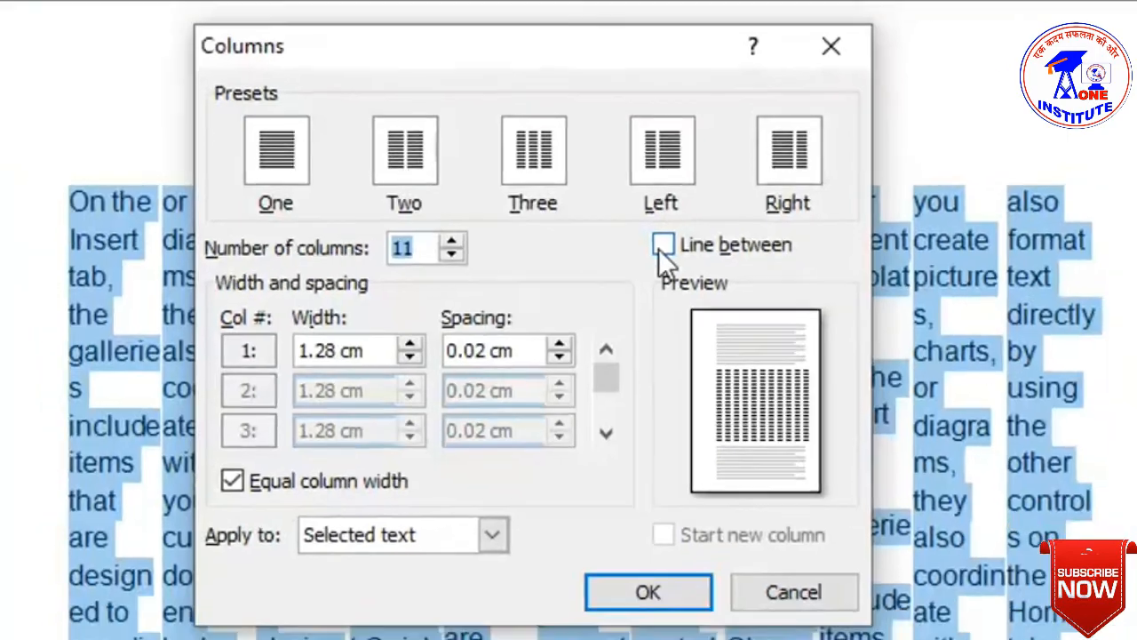
{"action": "left_click", "coordinate": [660, 249]}
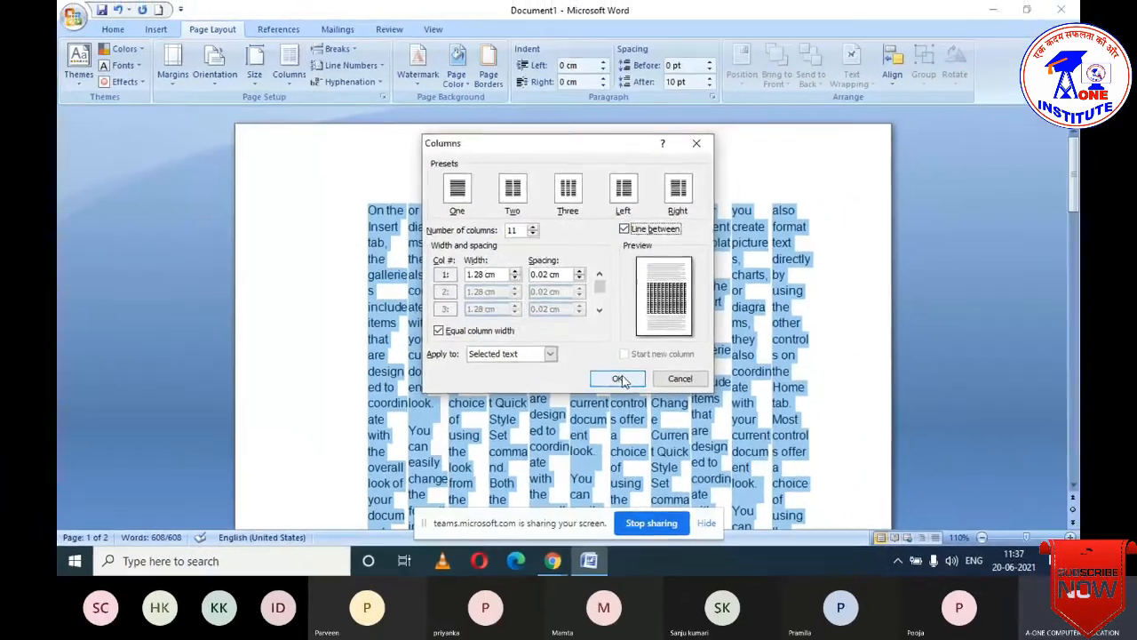
{"action": "left_click", "coordinate": [620, 378]}
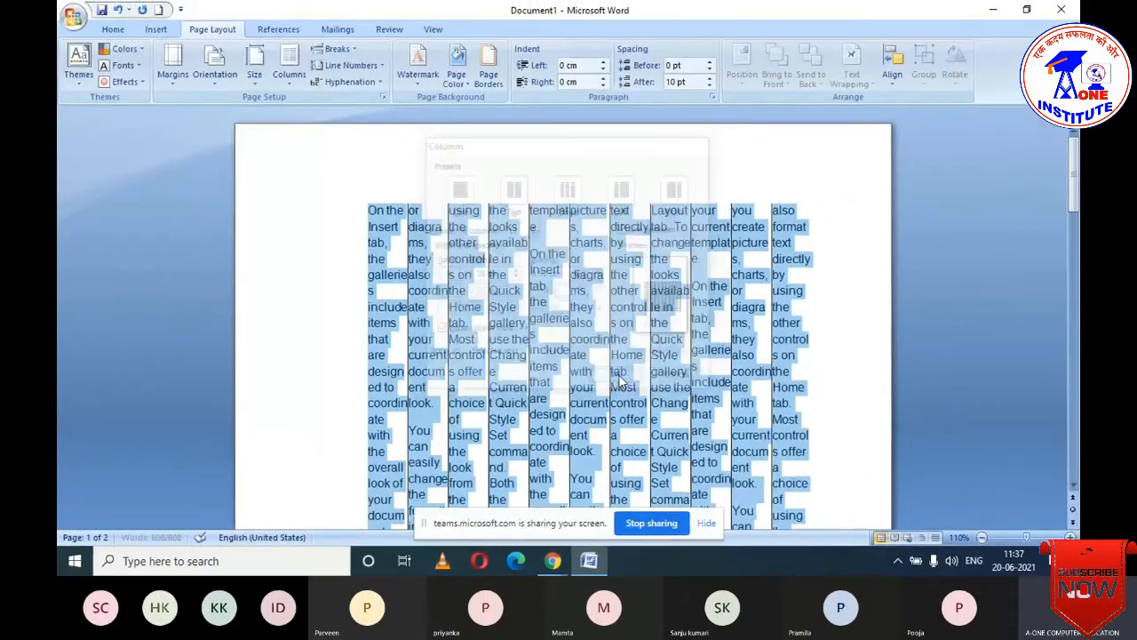
{"action": "scroll", "coordinate": [575, 311], "scroll_direction": "down", "scroll_amount": 2}
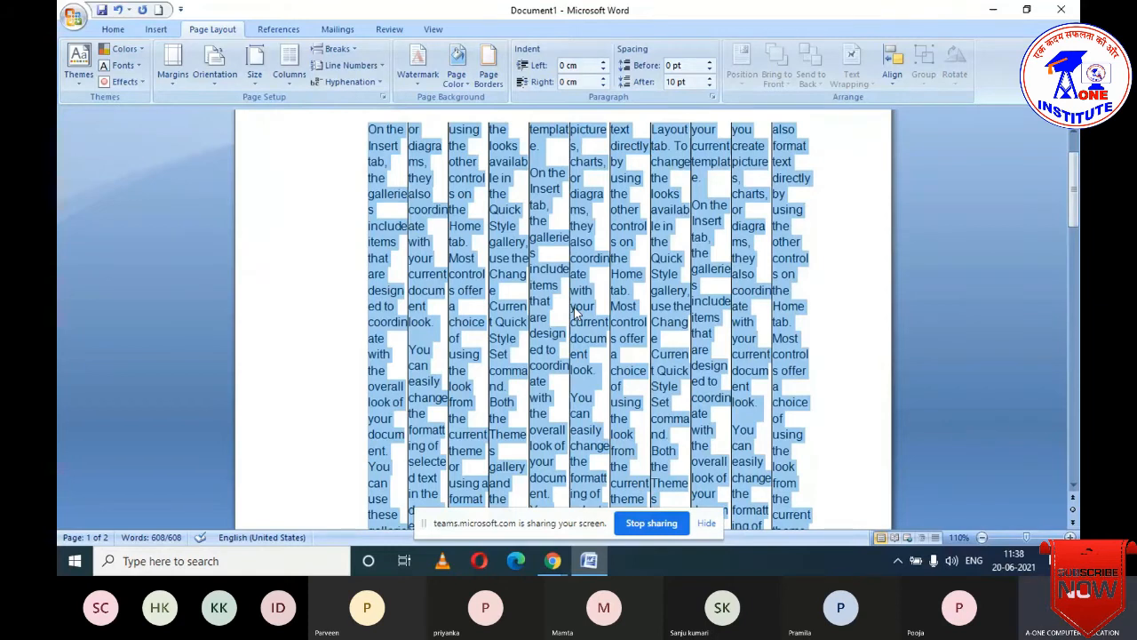
- Return the selected text to a single column with Columns > One
{"action": "left_click", "coordinate": [289, 66]}
{"action": "left_click", "coordinate": [317, 107]}
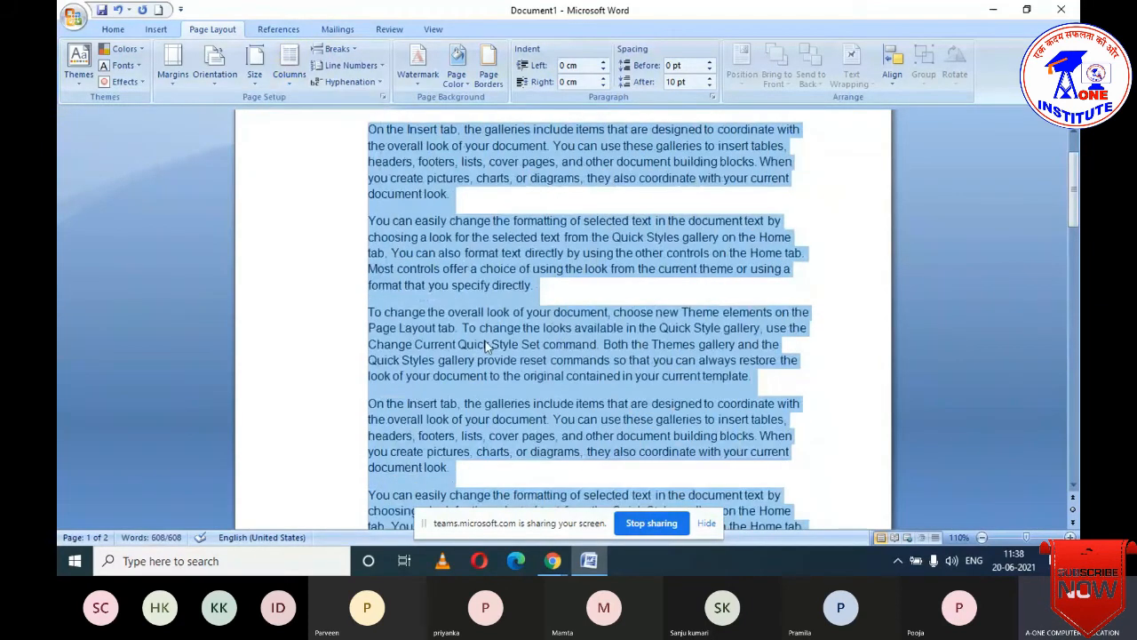
{"action": "scroll", "coordinate": [485, 346], "scroll_direction": "up", "scroll_amount": 2}
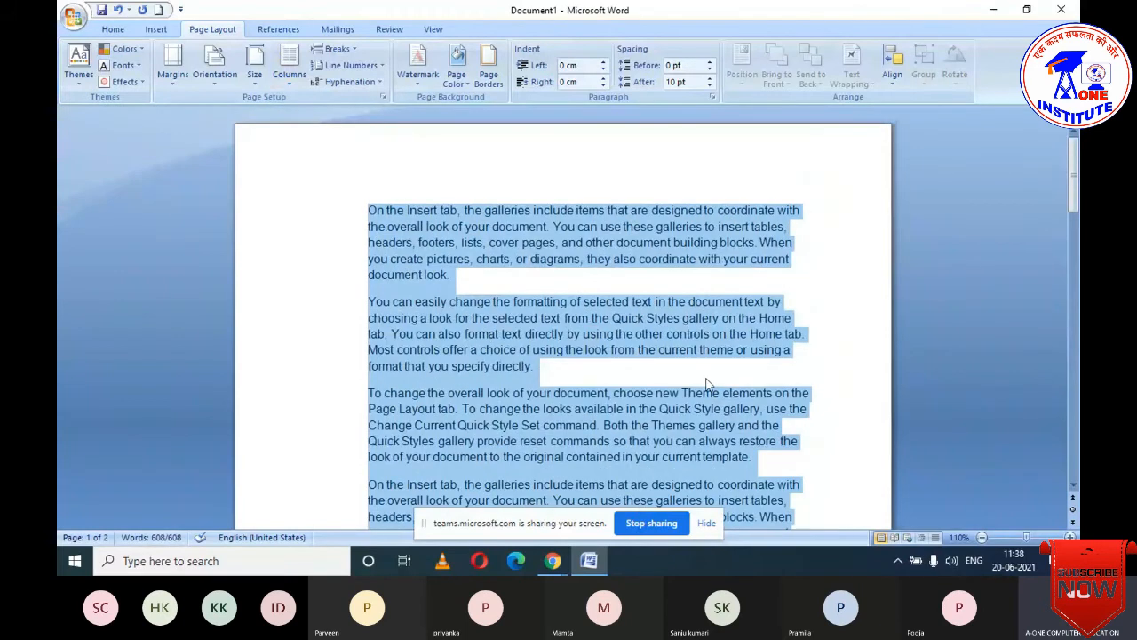
{"action": "left_click", "coordinate": [743, 275]}
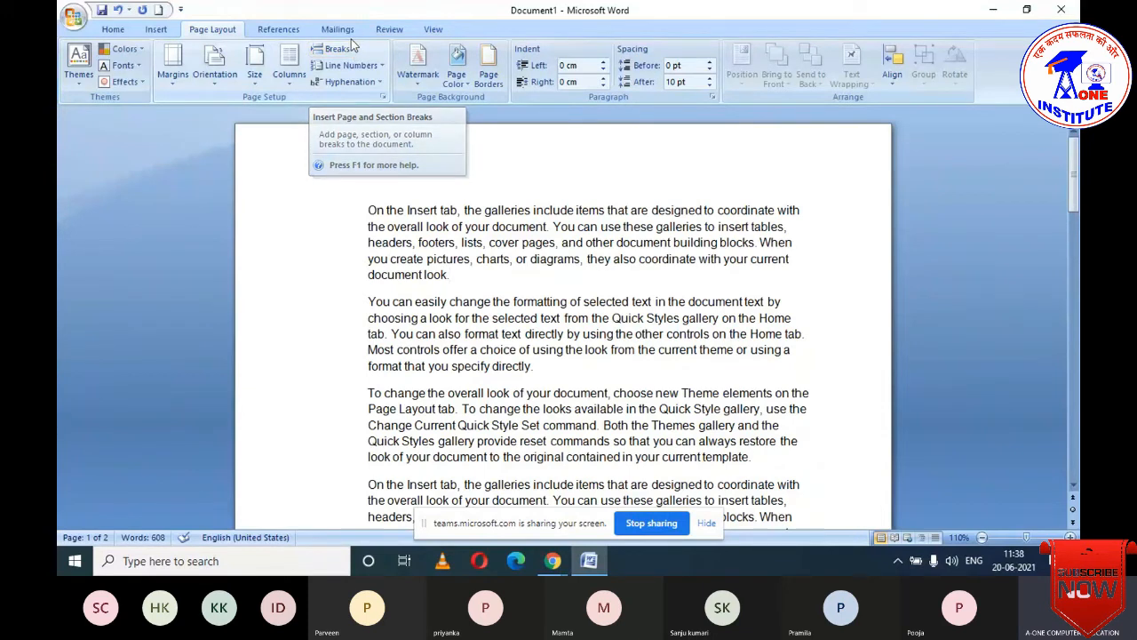
{"action": "scroll", "coordinate": [157, 67], "scroll_direction": "up", "scroll_amount": 1}
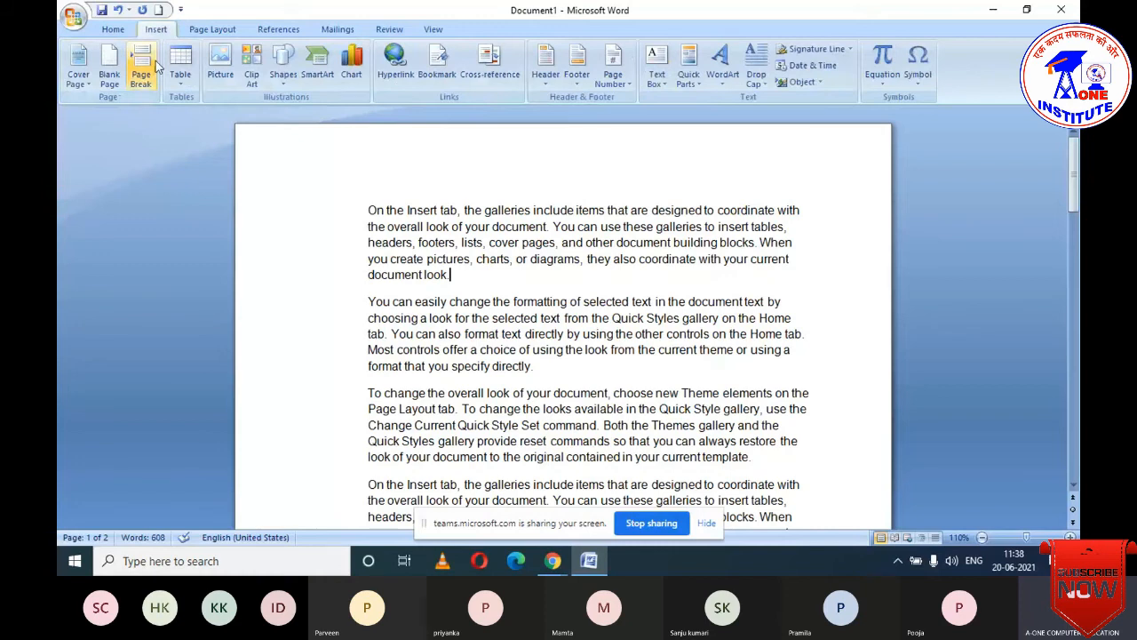
{"action": "scroll", "coordinate": [157, 66], "scroll_direction": "down", "scroll_amount": 1}
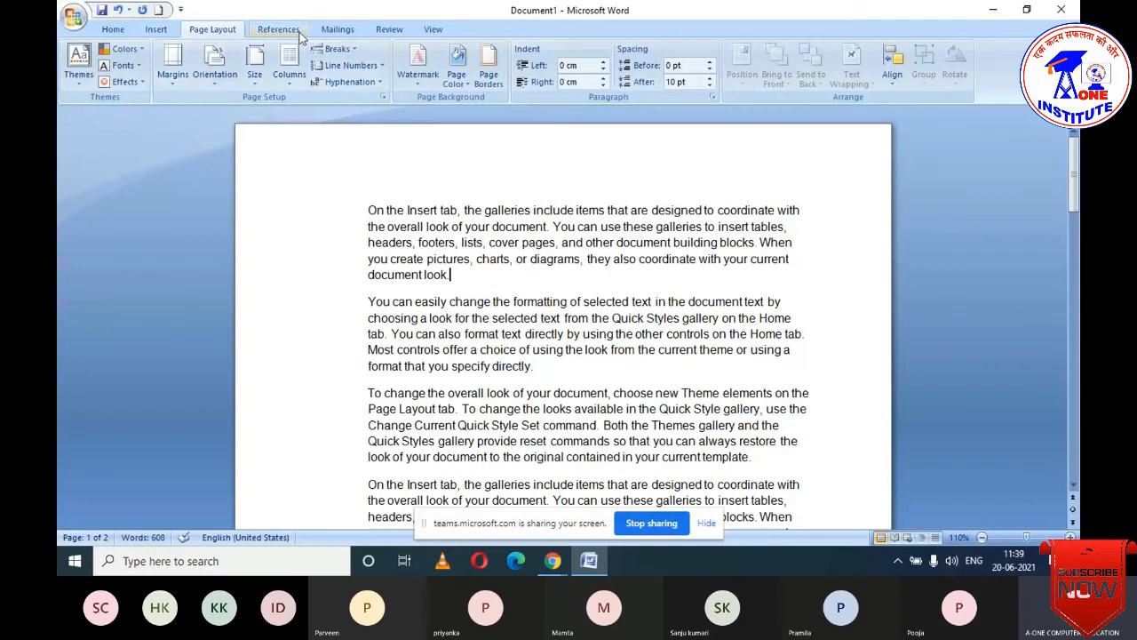
{"action": "left_click", "coordinate": [356, 55]}
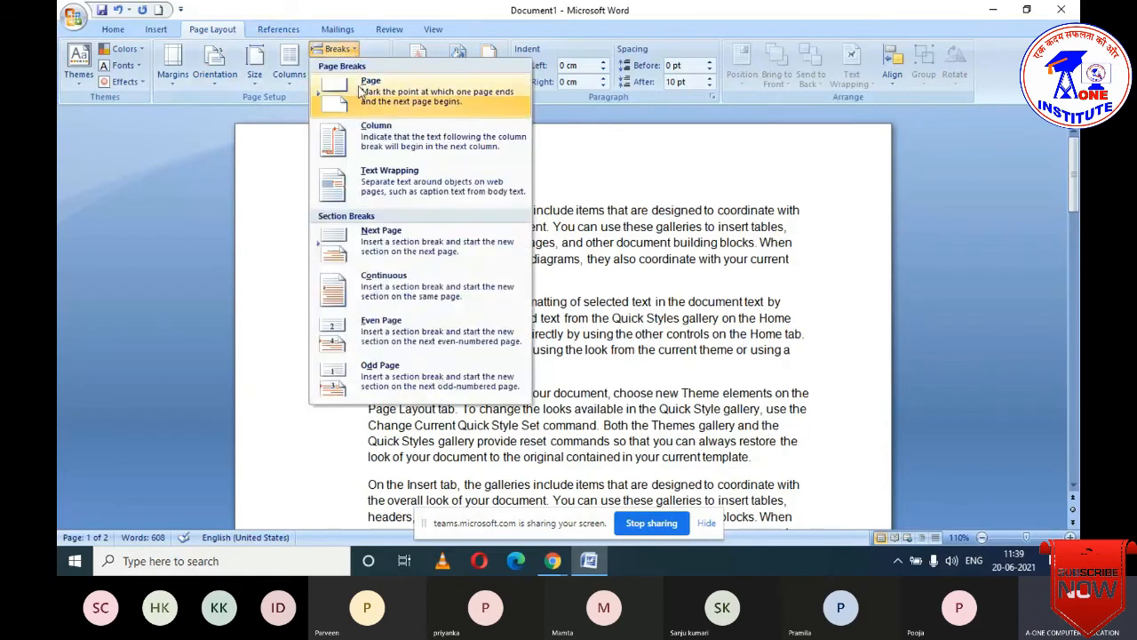
{"action": "left_click", "coordinate": [269, 144]}
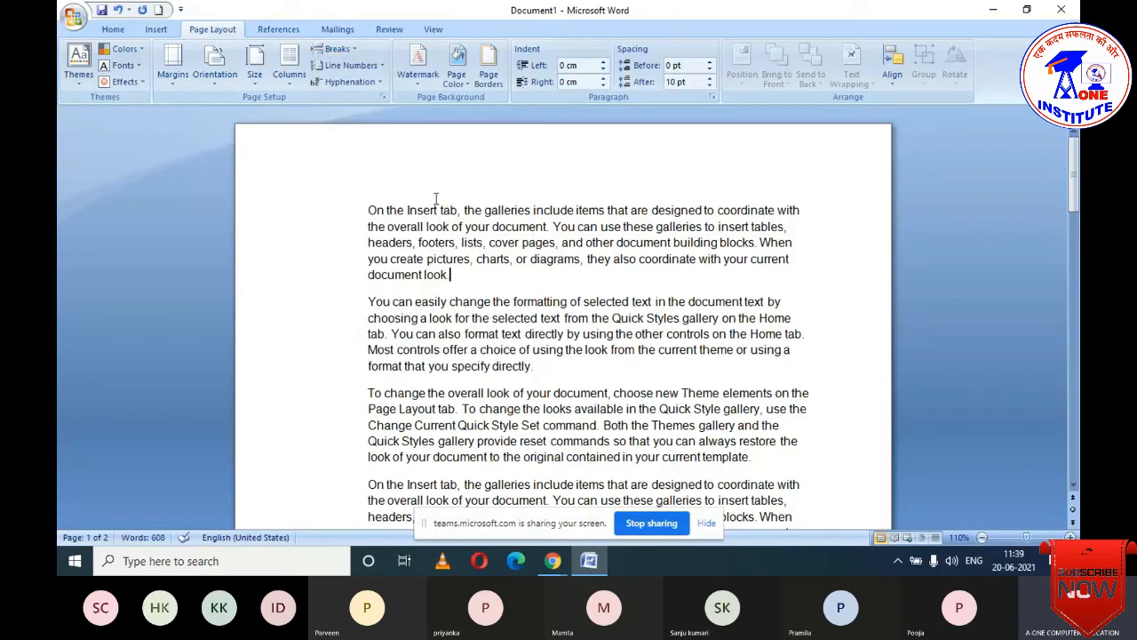
{"action": "scroll", "coordinate": [436, 197], "scroll_direction": "down", "scroll_amount": 2}
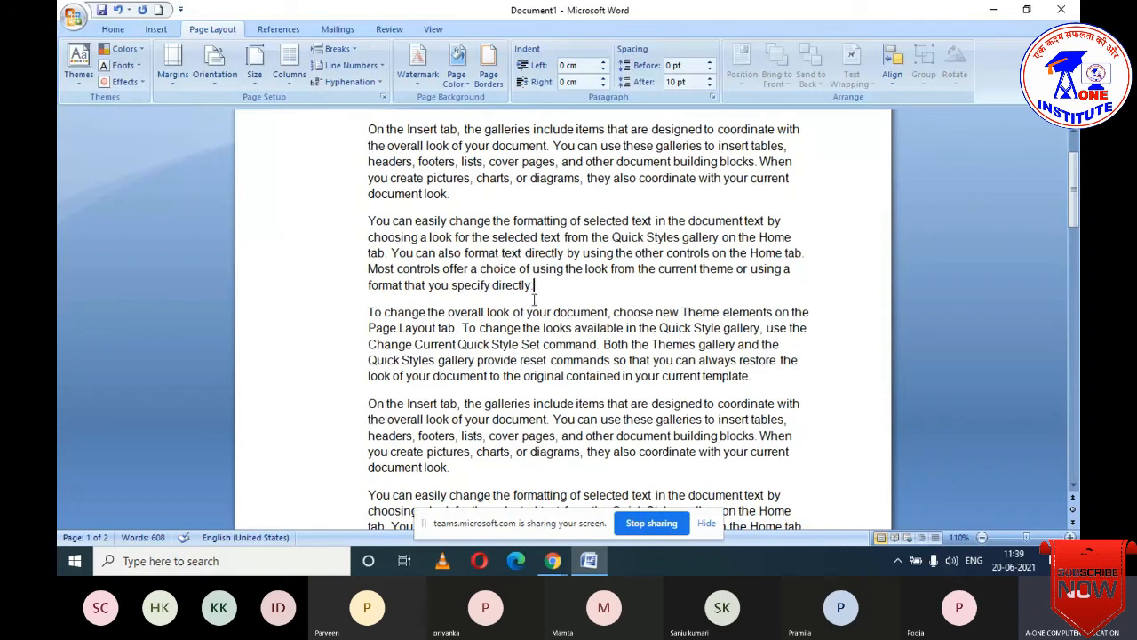
{"action": "left_click", "coordinate": [355, 50]}
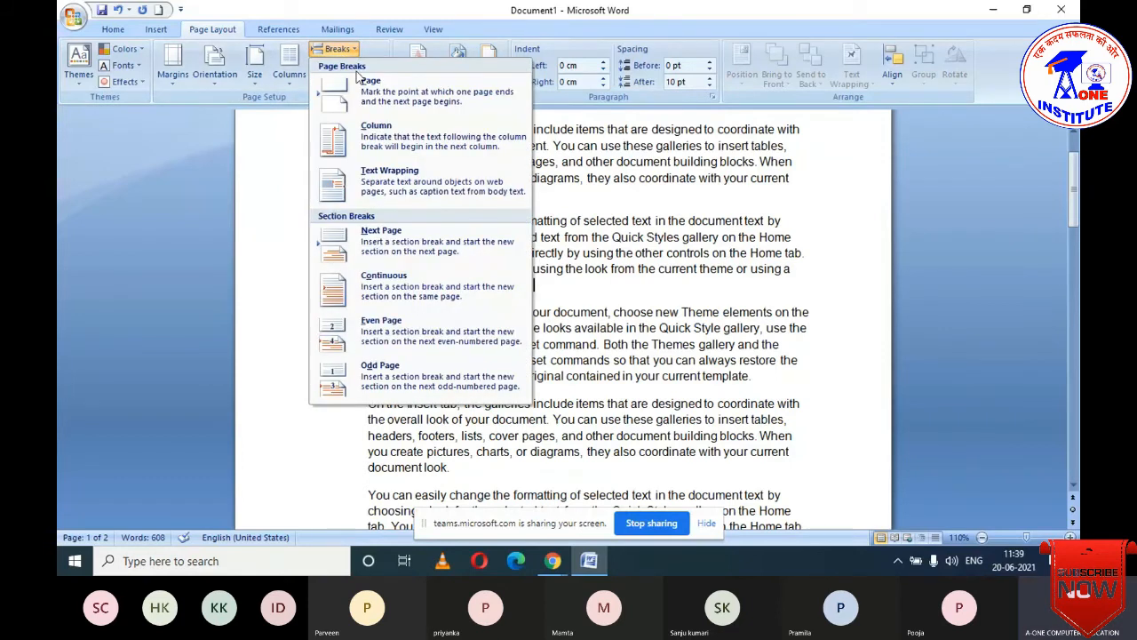
{"action": "left_click", "coordinate": [365, 85]}
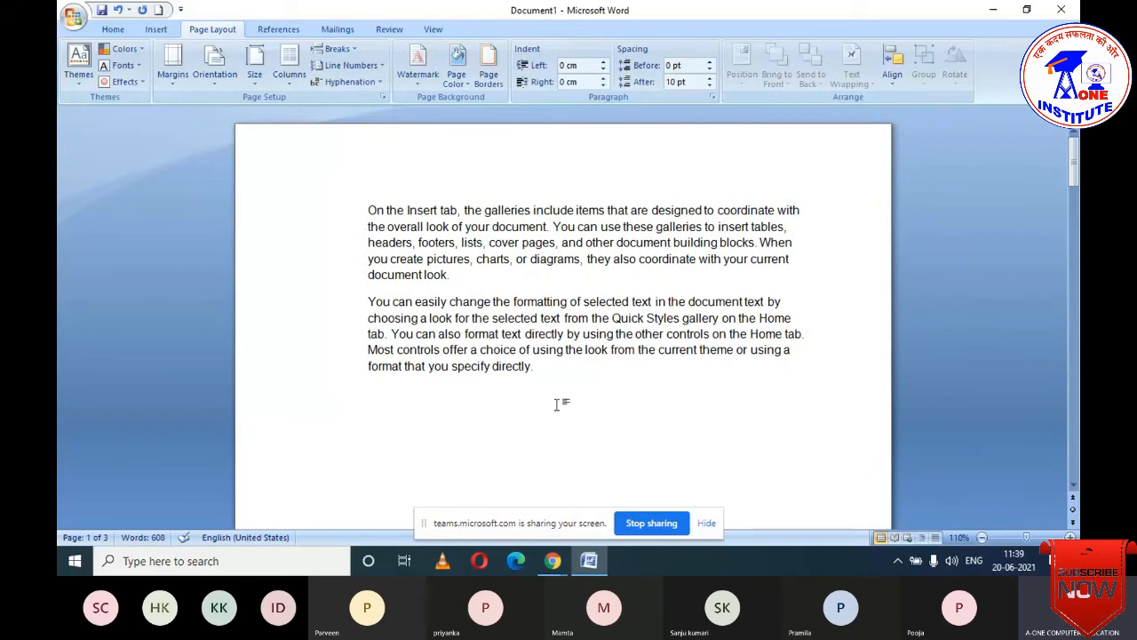
{"action": "scroll", "coordinate": [556, 426], "scroll_direction": "down", "scroll_amount": 5}
{"action": "scroll", "coordinate": [557, 429], "scroll_direction": "down", "scroll_amount": 10}
{"action": "scroll", "coordinate": [558, 420], "scroll_direction": "up", "scroll_amount": 12}
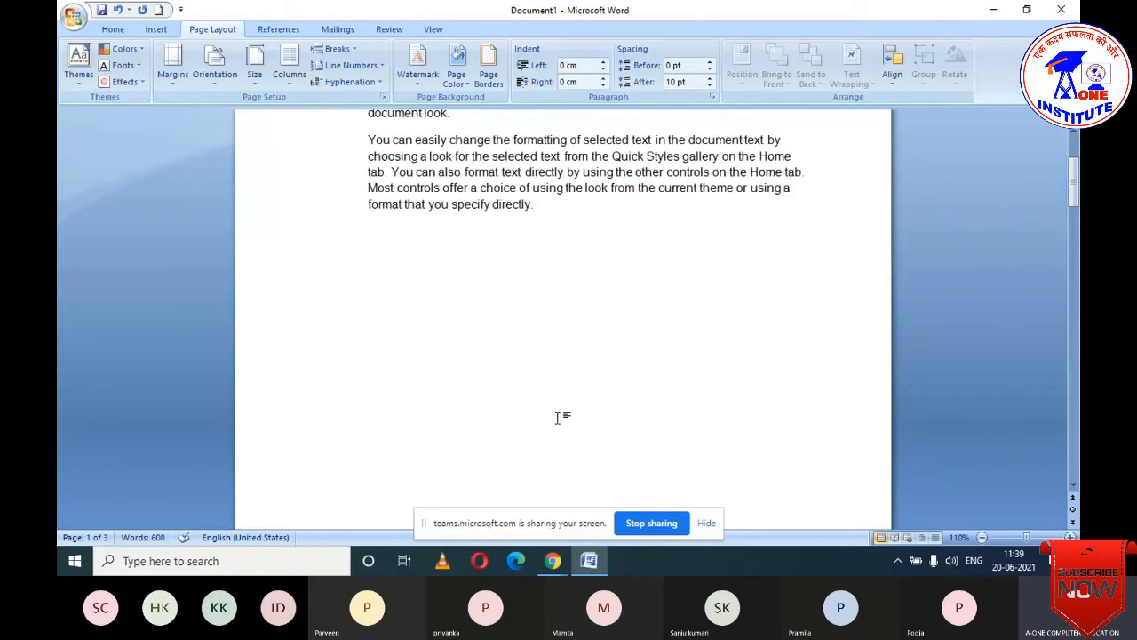
{"action": "left_click", "coordinate": [555, 425]}
{"action": "key", "text": "Delete"}
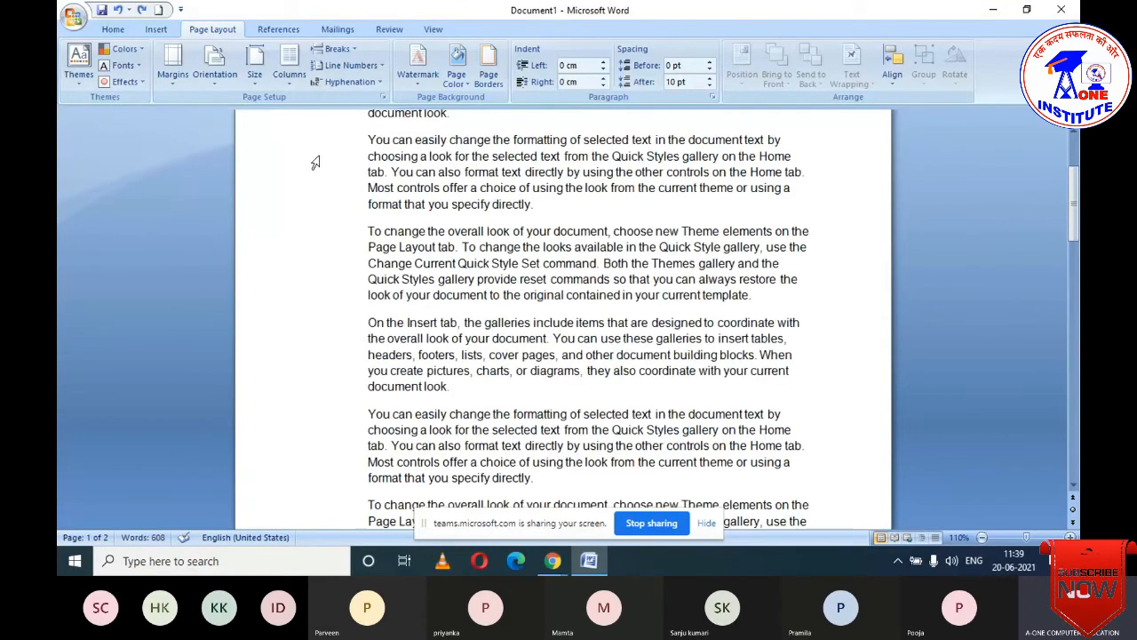
{"action": "left_click", "coordinate": [352, 50]}
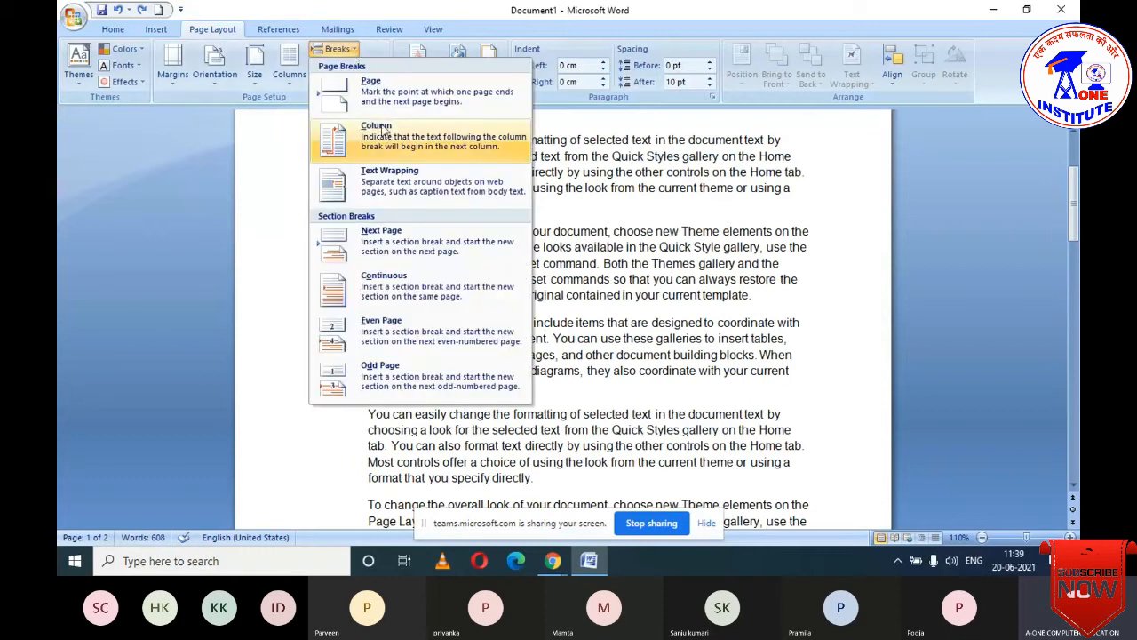
{"action": "left_click", "coordinate": [747, 301]}
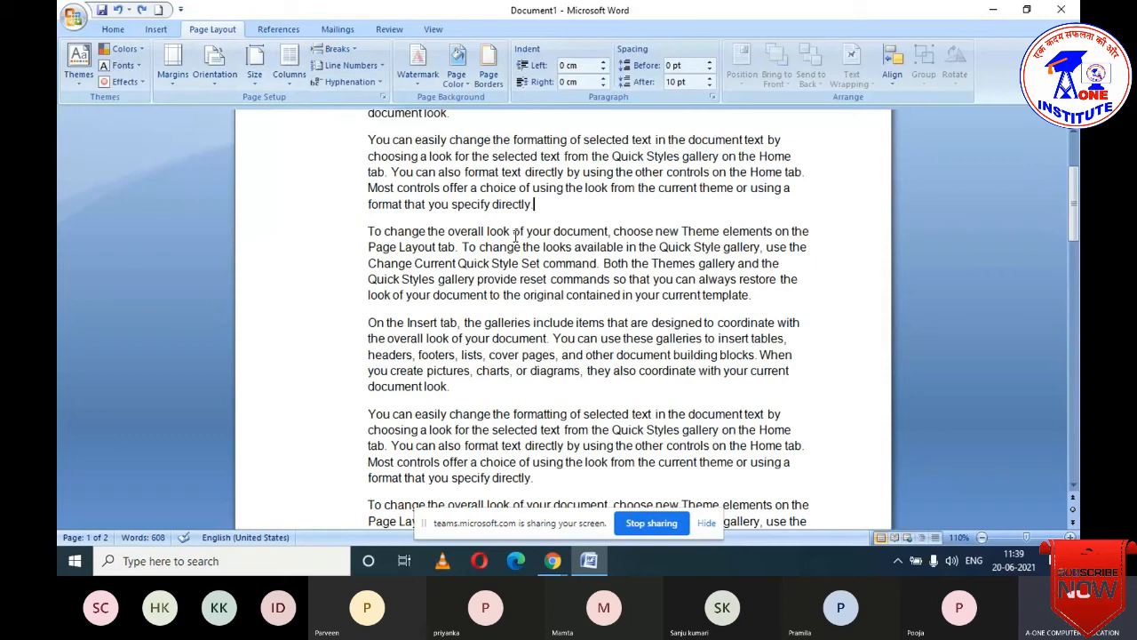
{"action": "key", "text": "ctrl+a"}
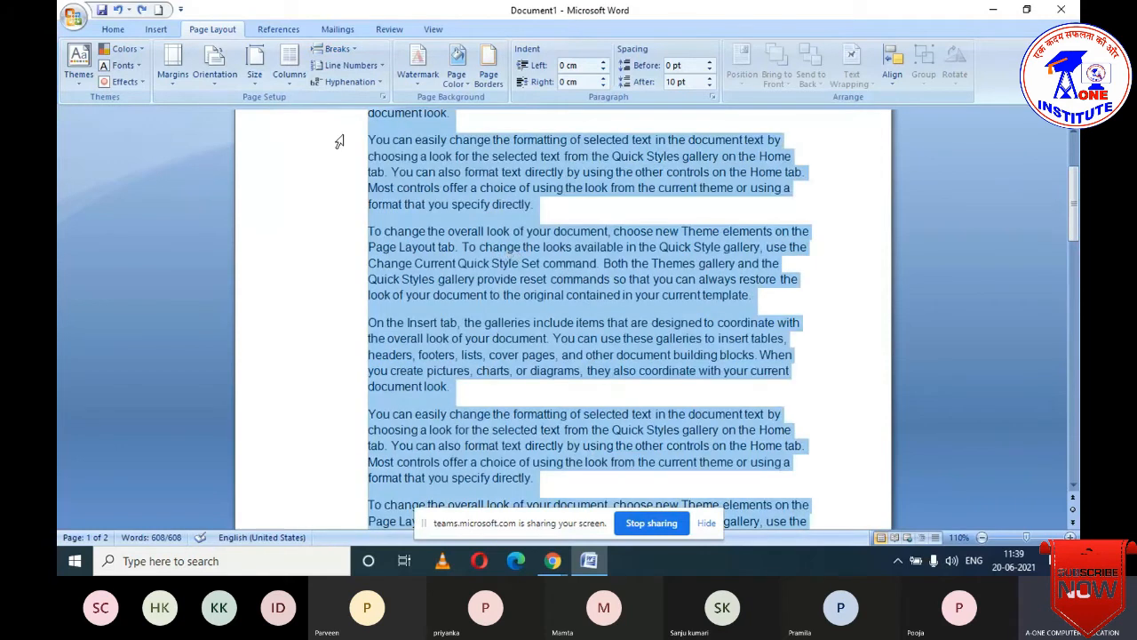
{"action": "left_click", "coordinate": [290, 72]}
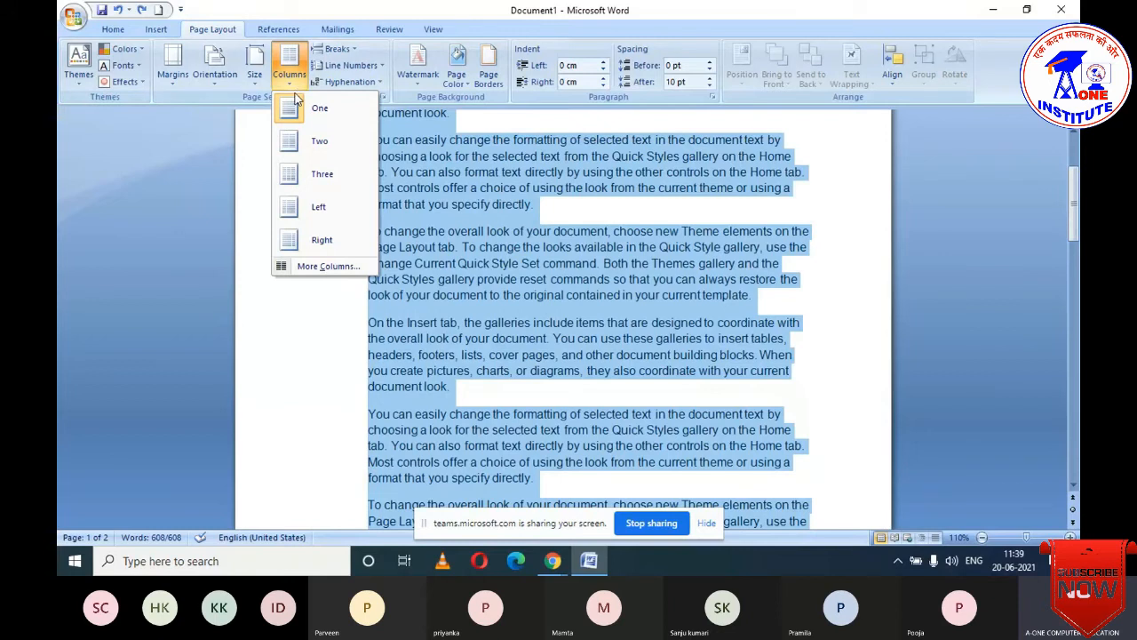
{"action": "left_click", "coordinate": [311, 142]}
{"action": "scroll", "coordinate": [517, 367], "scroll_direction": "up", "scroll_amount": 3}
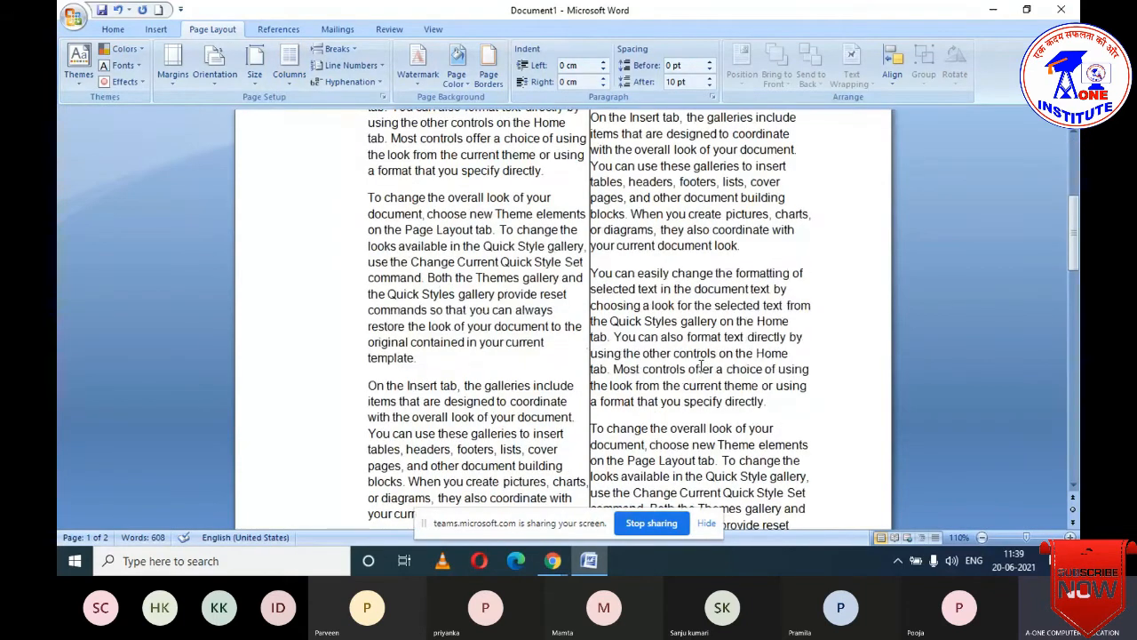
{"action": "left_click", "coordinate": [418, 358]}
{"action": "left_click", "coordinate": [337, 50]}
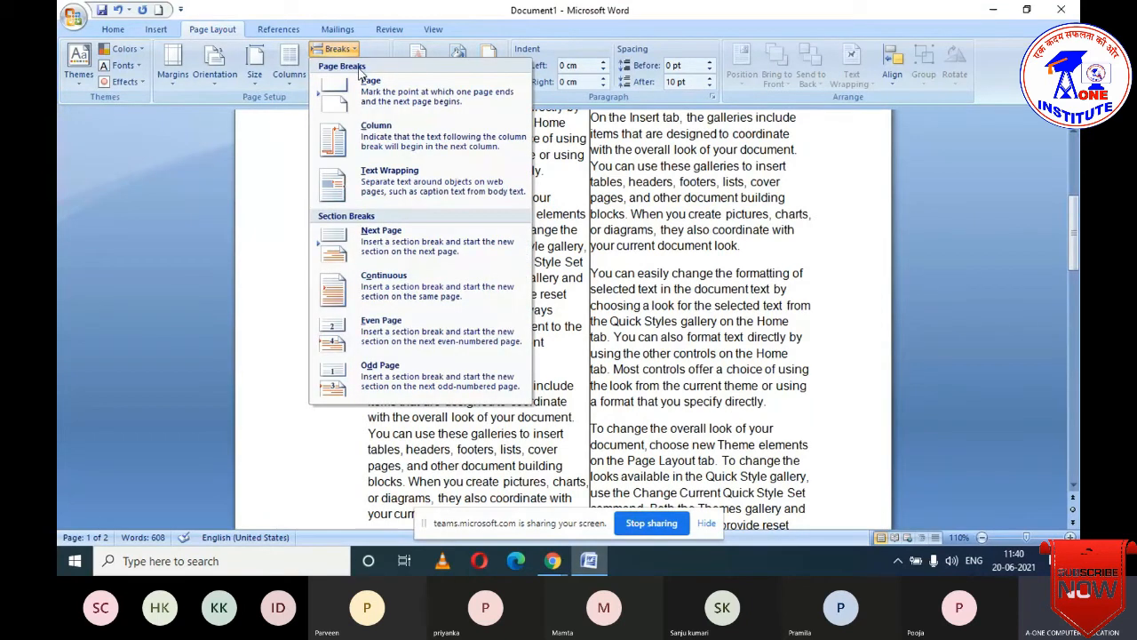
{"action": "left_click", "coordinate": [363, 82]}
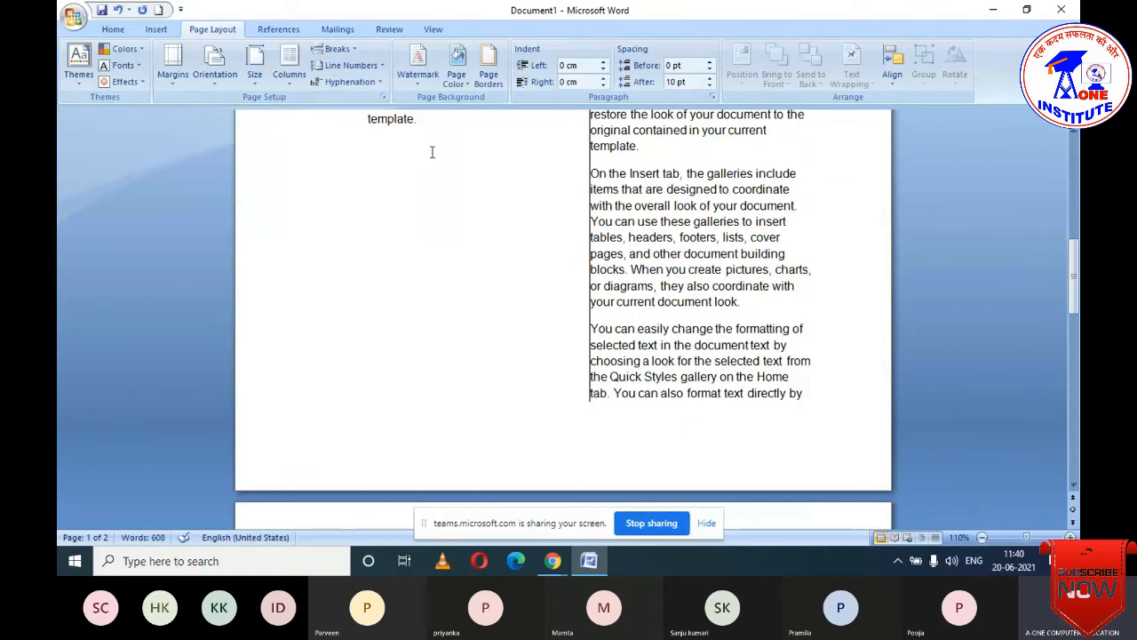
{"action": "scroll", "coordinate": [586, 317], "scroll_direction": "up", "scroll_amount": 10}
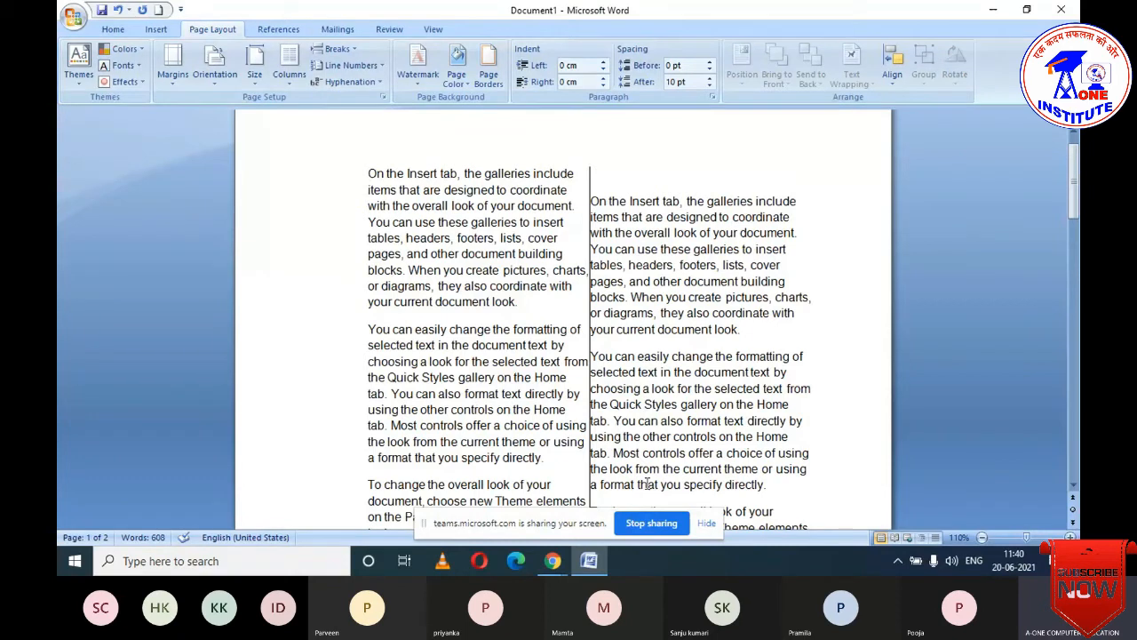
{"action": "scroll", "coordinate": [646, 482], "scroll_direction": "down", "scroll_amount": 3}
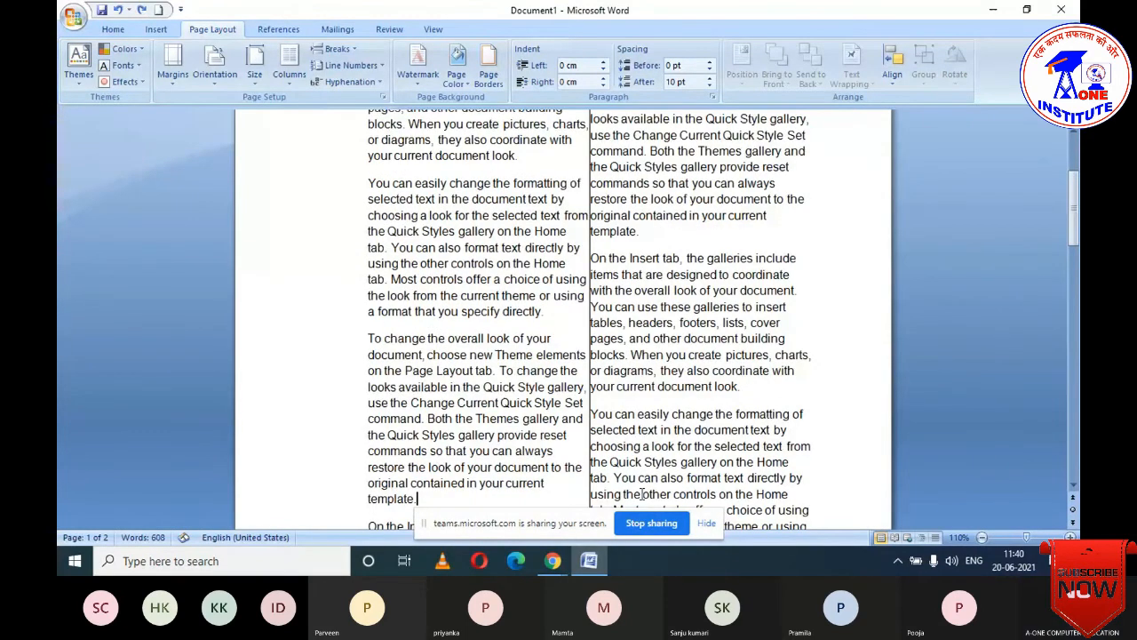
{"action": "key", "text": "ctrl+z"}
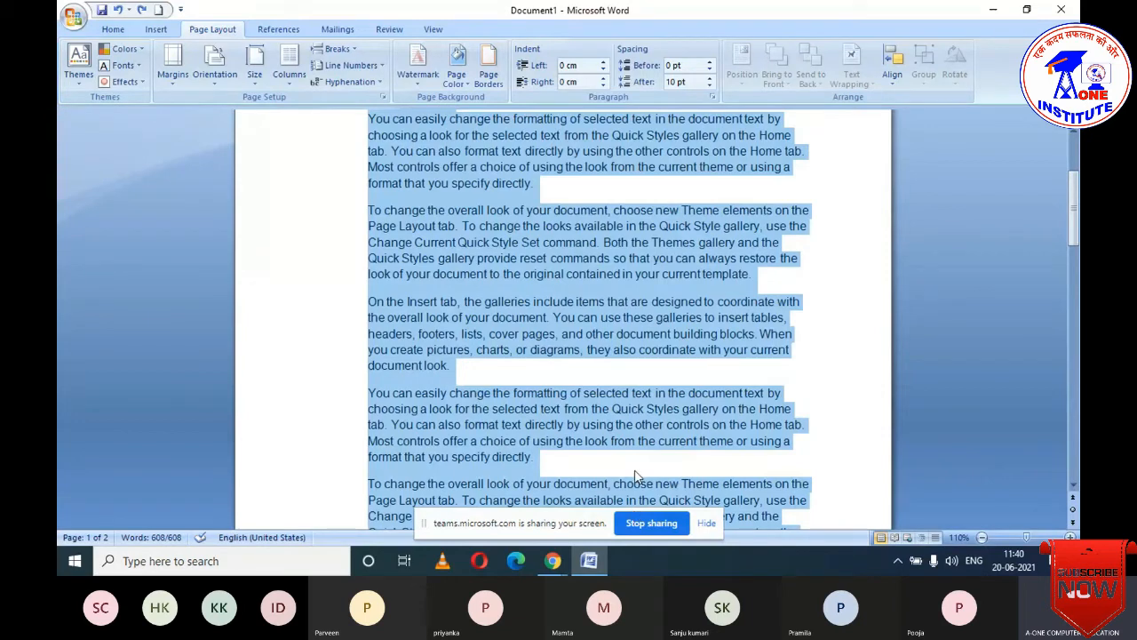
- Deselect the whole document and close the Breaks list without inserting anything
{"action": "left_click", "coordinate": [370, 366]}
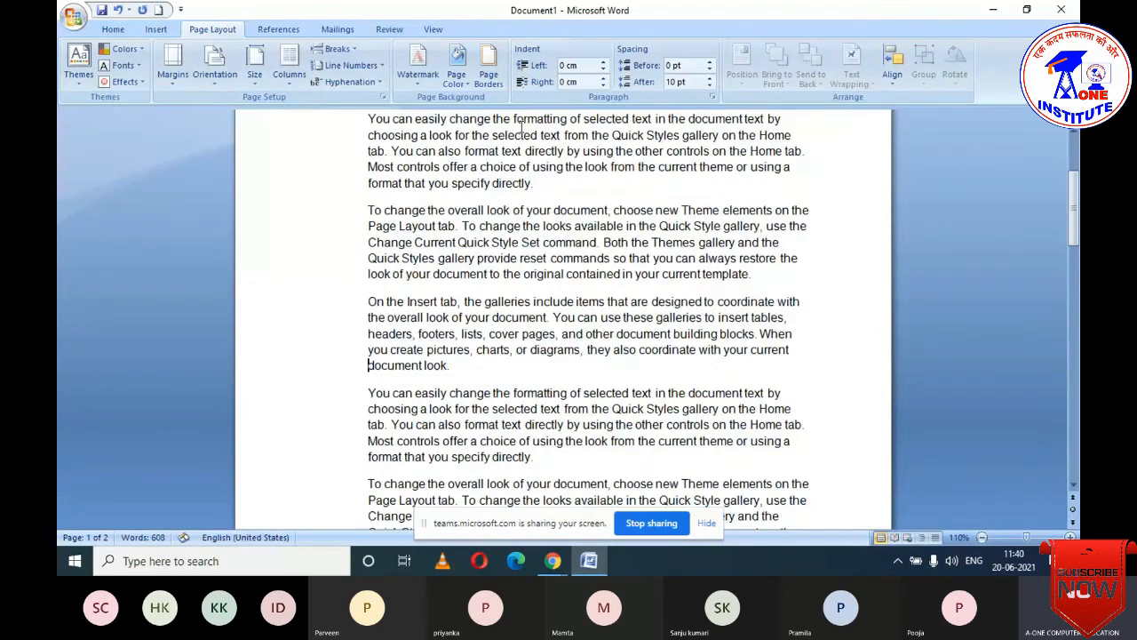
{"action": "left_click", "coordinate": [337, 49]}
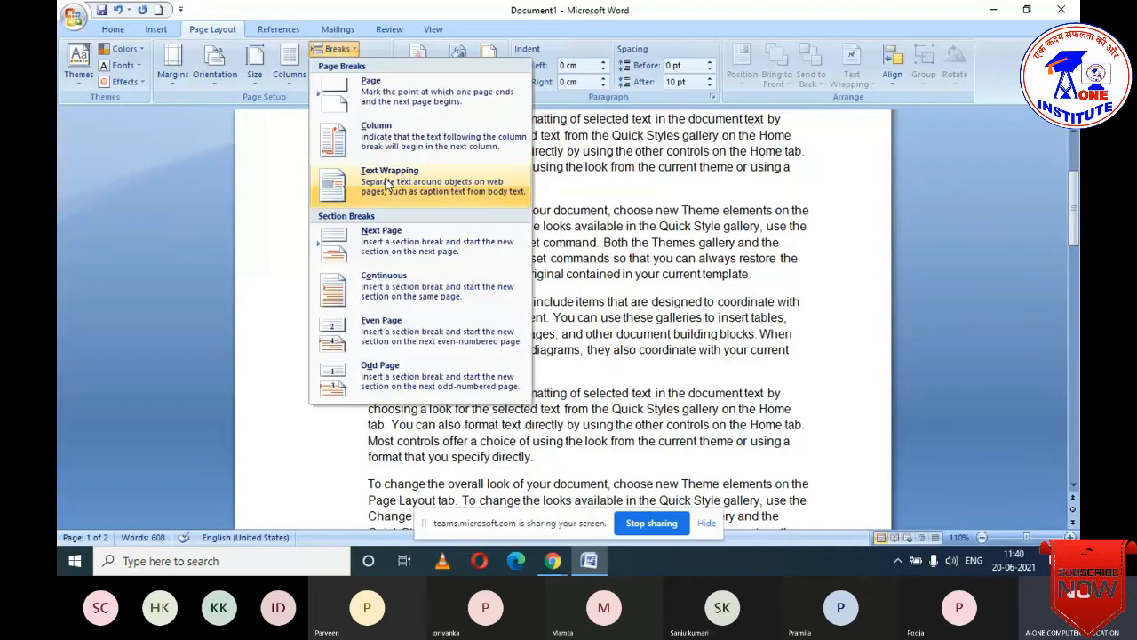
{"action": "left_click", "coordinate": [386, 182]}
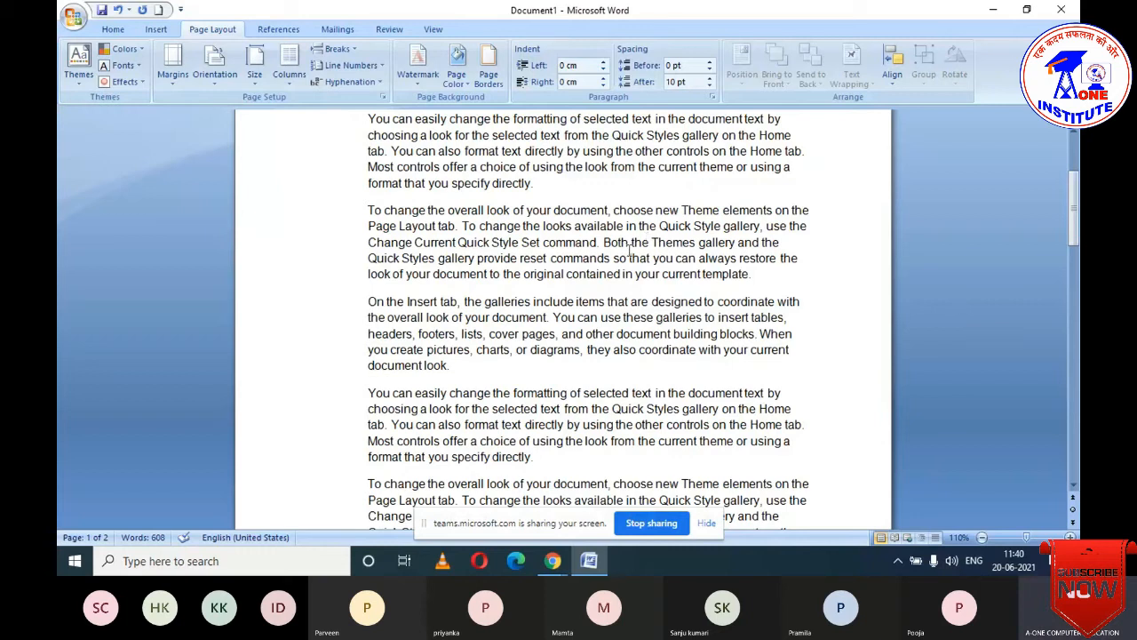
- Insert a text-wrapping break after 'Both' and delete the leading space before 'the Themes gallery'
{"action": "left_click", "coordinate": [630, 249]}
{"action": "left_click", "coordinate": [354, 53]}
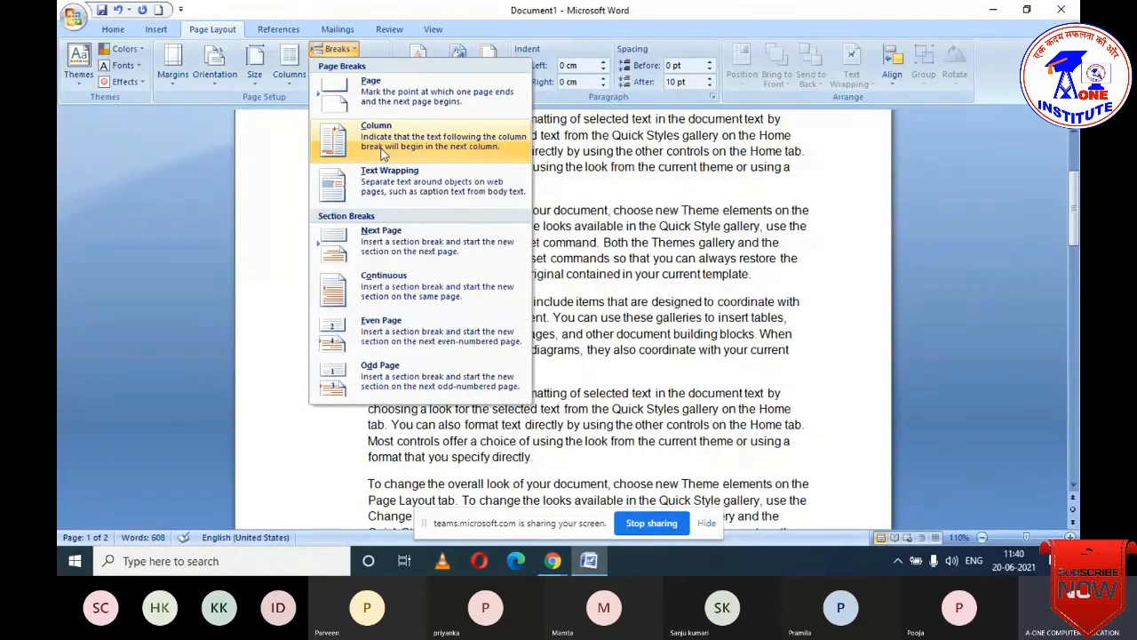
{"action": "left_click", "coordinate": [369, 173]}
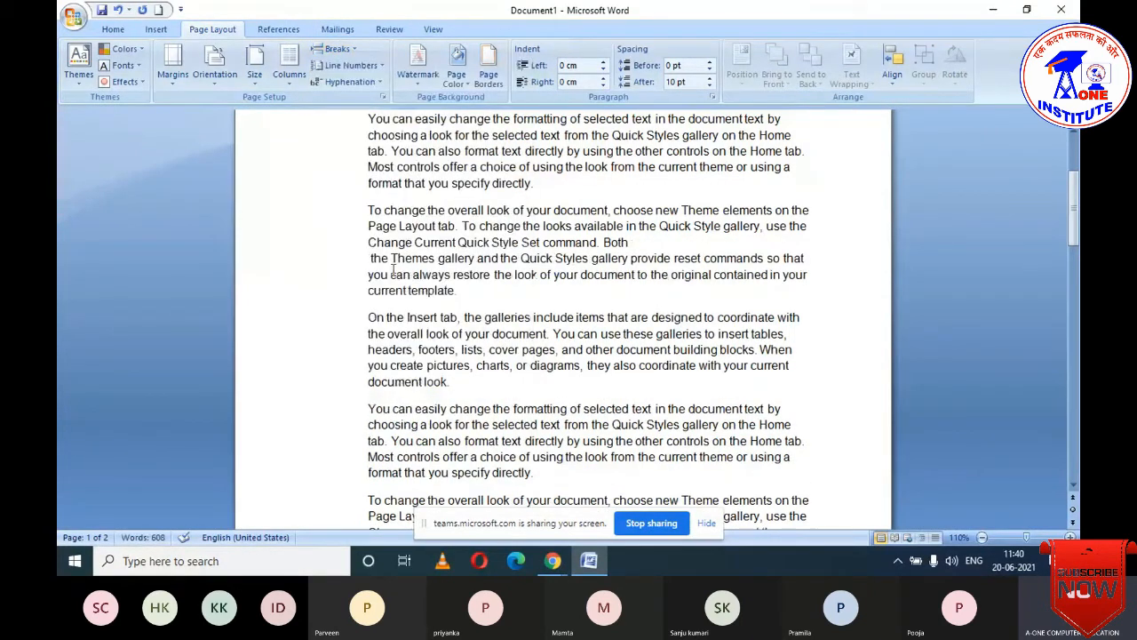
{"action": "key", "text": "Delete"}
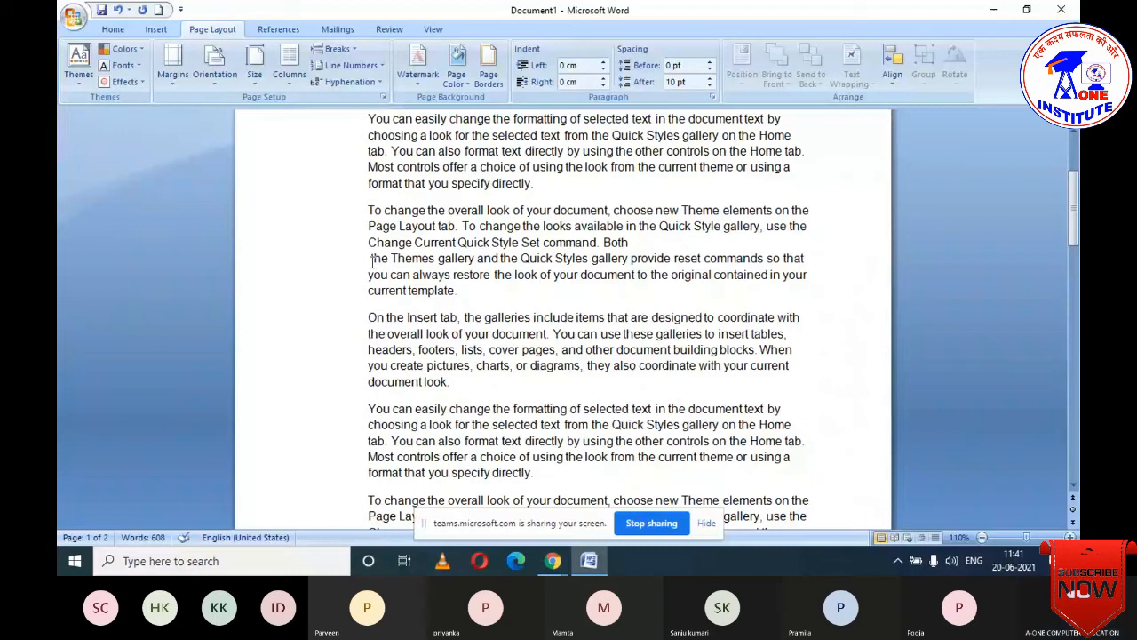
- Select the whole document with Ctrl+A and apply numbering to every paragraph
{"action": "left_click", "coordinate": [114, 29]}
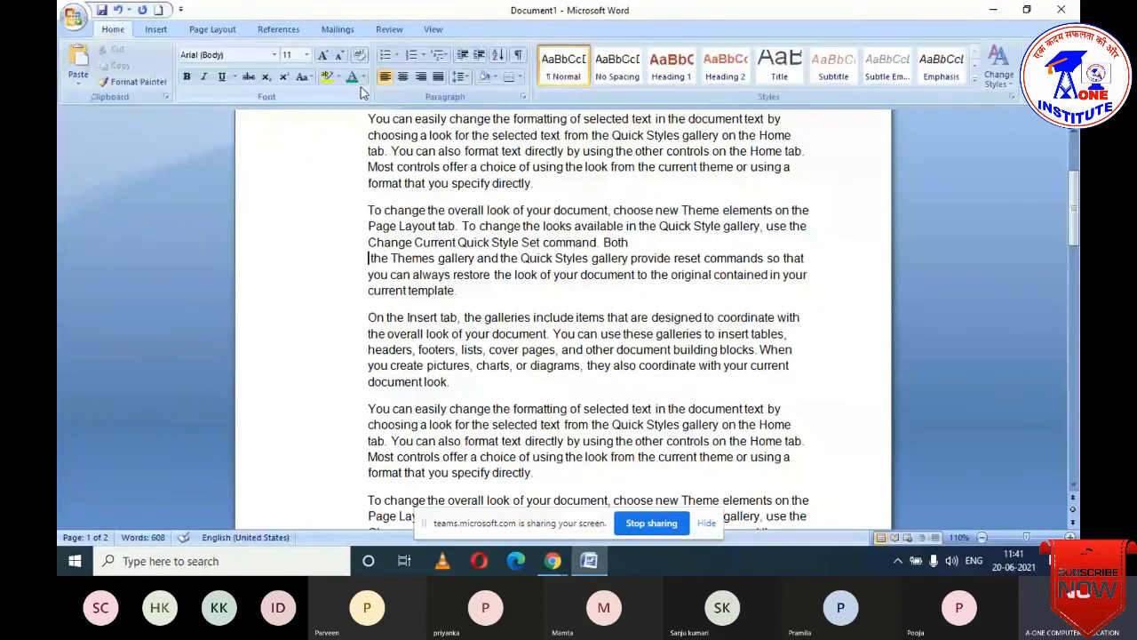
{"action": "left_click", "coordinate": [399, 55]}
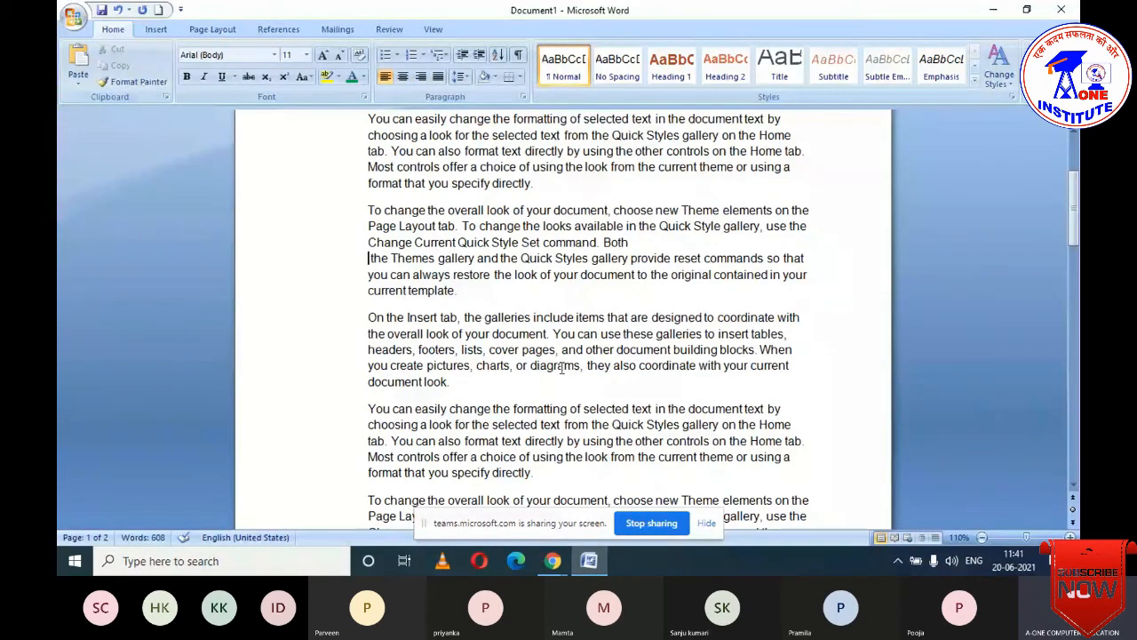
{"action": "key", "text": "ctrl+a"}
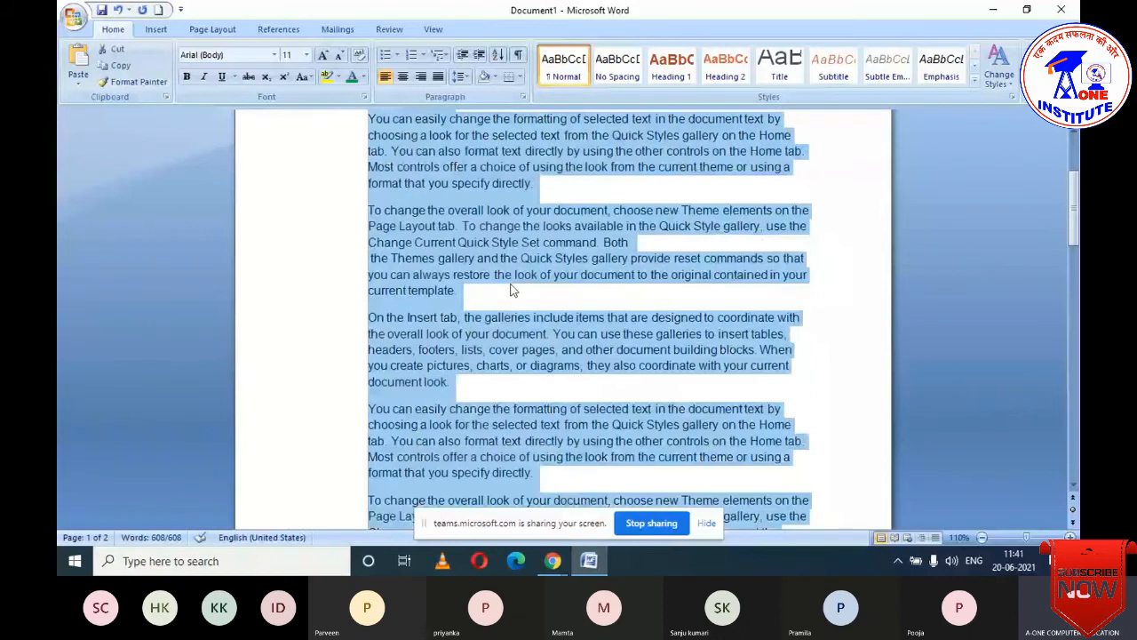
{"action": "left_click", "coordinate": [410, 55]}
- Remove the numbering by choosing None from the Numbering formats list
{"action": "scroll", "coordinate": [447, 303], "scroll_direction": "up", "scroll_amount": 4}
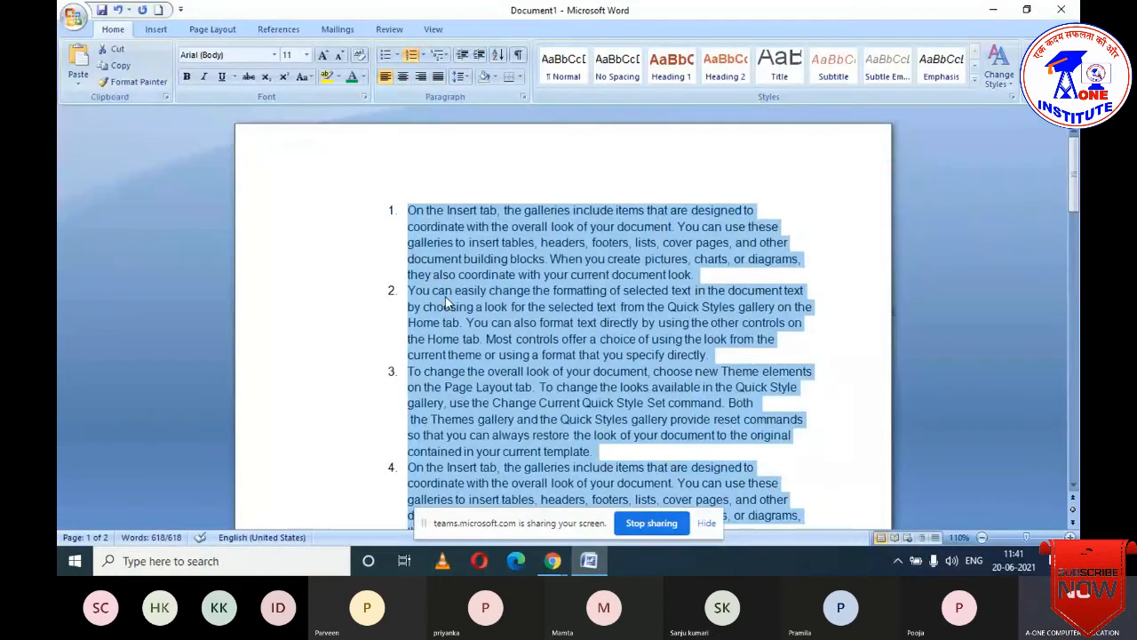
{"action": "scroll", "coordinate": [447, 303], "scroll_direction": "down", "scroll_amount": 2}
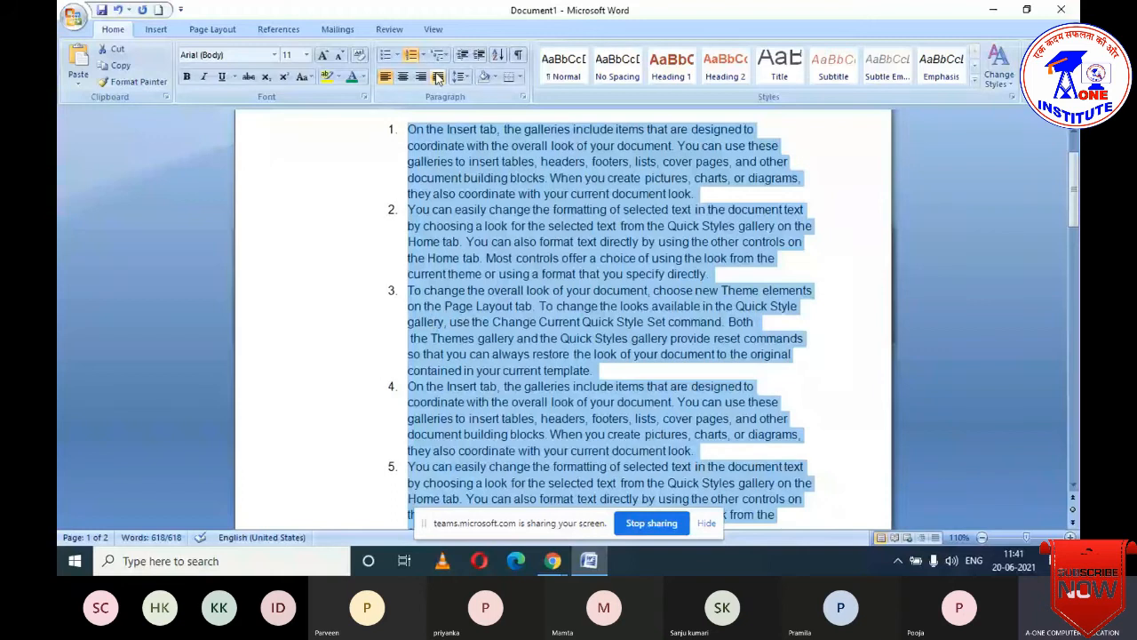
{"action": "left_click", "coordinate": [421, 55]}
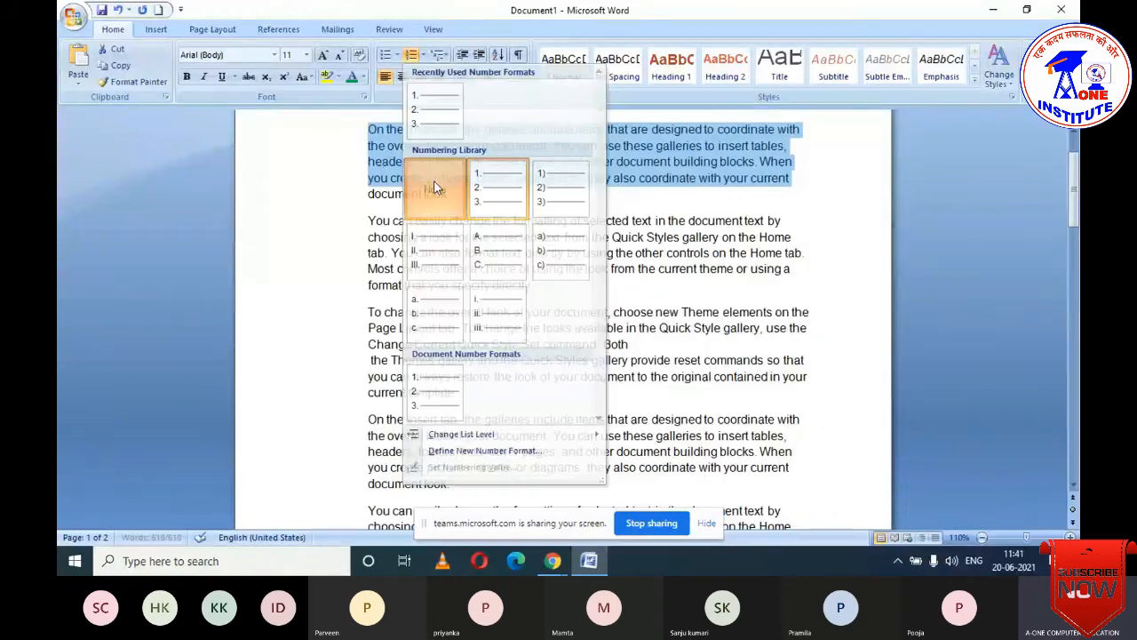
{"action": "left_click", "coordinate": [436, 187]}
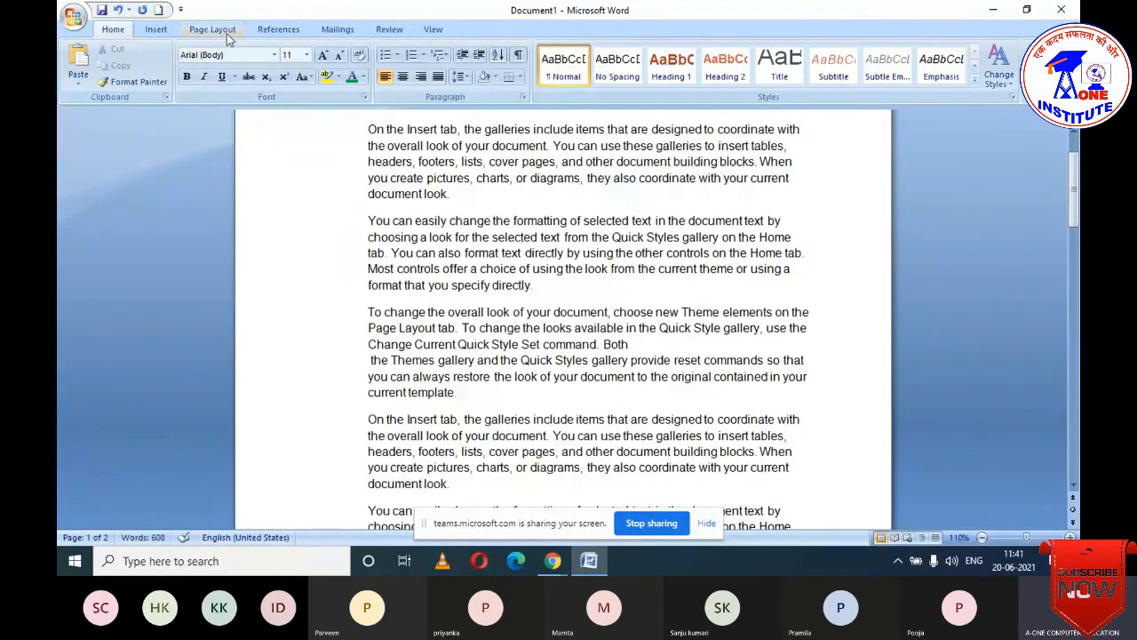
- Add continuous line numbers in the margin through the whole document
{"action": "left_click", "coordinate": [213, 30]}
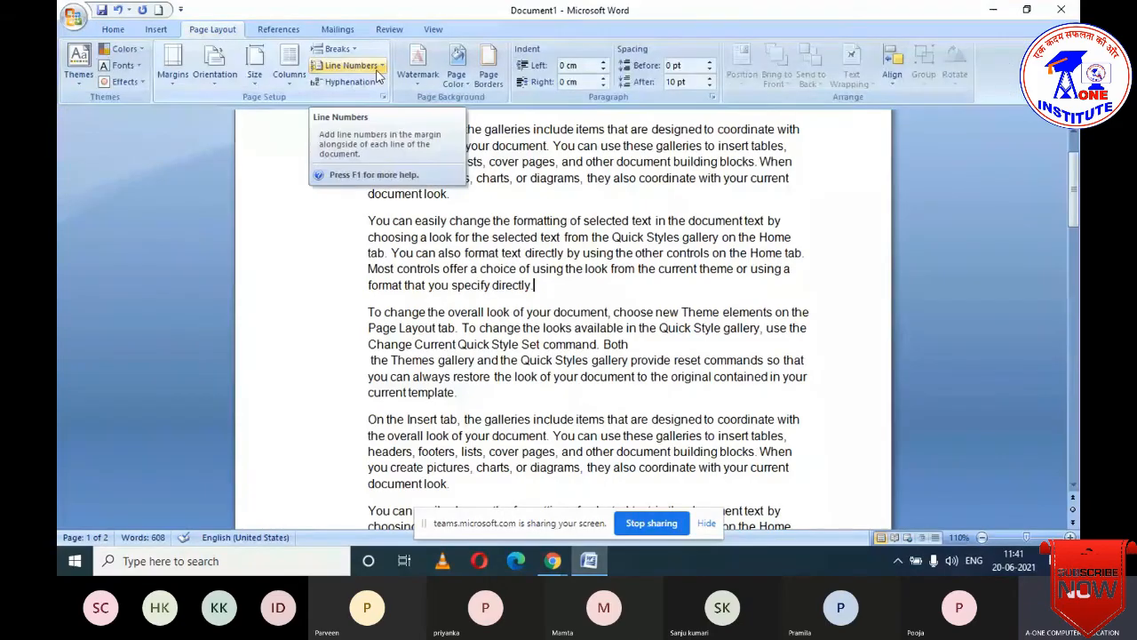
{"action": "left_click", "coordinate": [378, 71]}
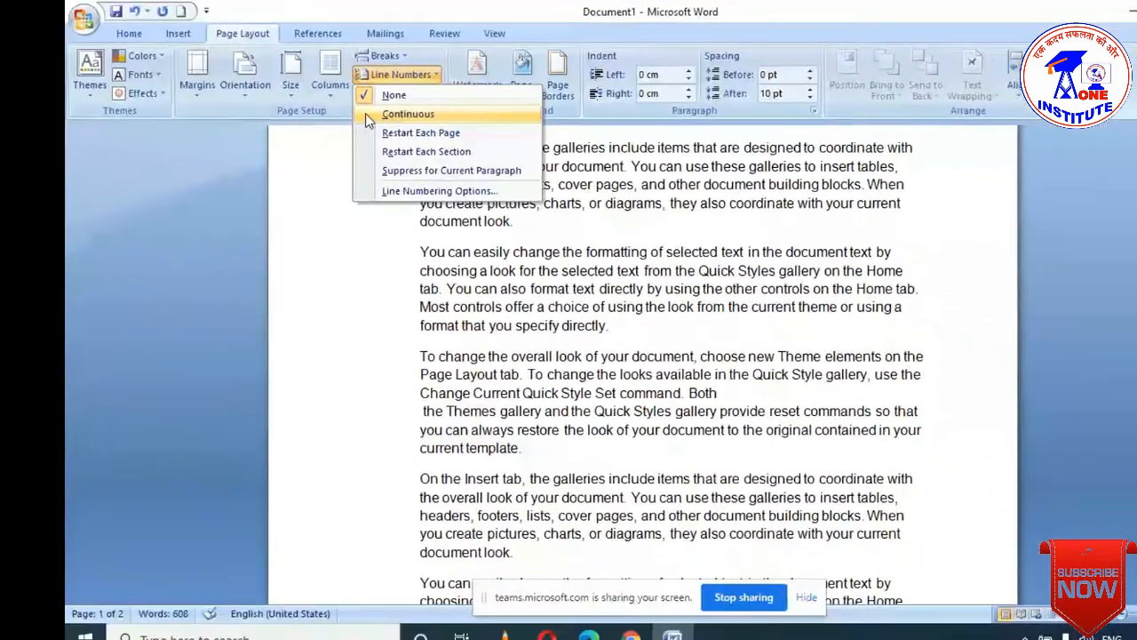
{"action": "left_click", "coordinate": [501, 155]}
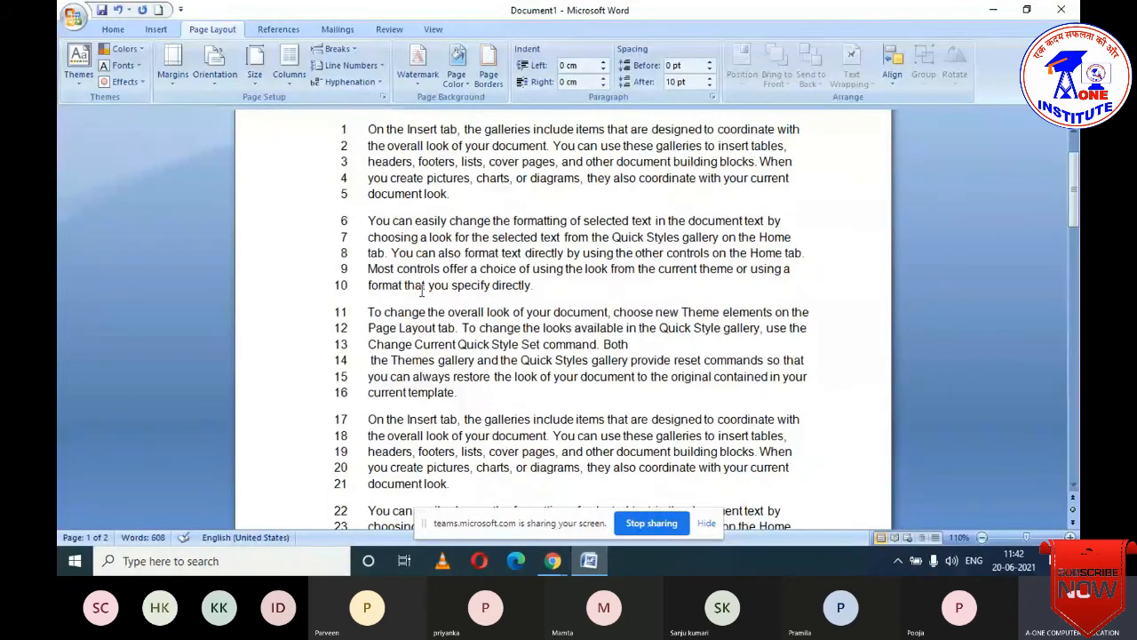
{"action": "scroll", "coordinate": [422, 292], "scroll_direction": "down", "scroll_amount": 10}
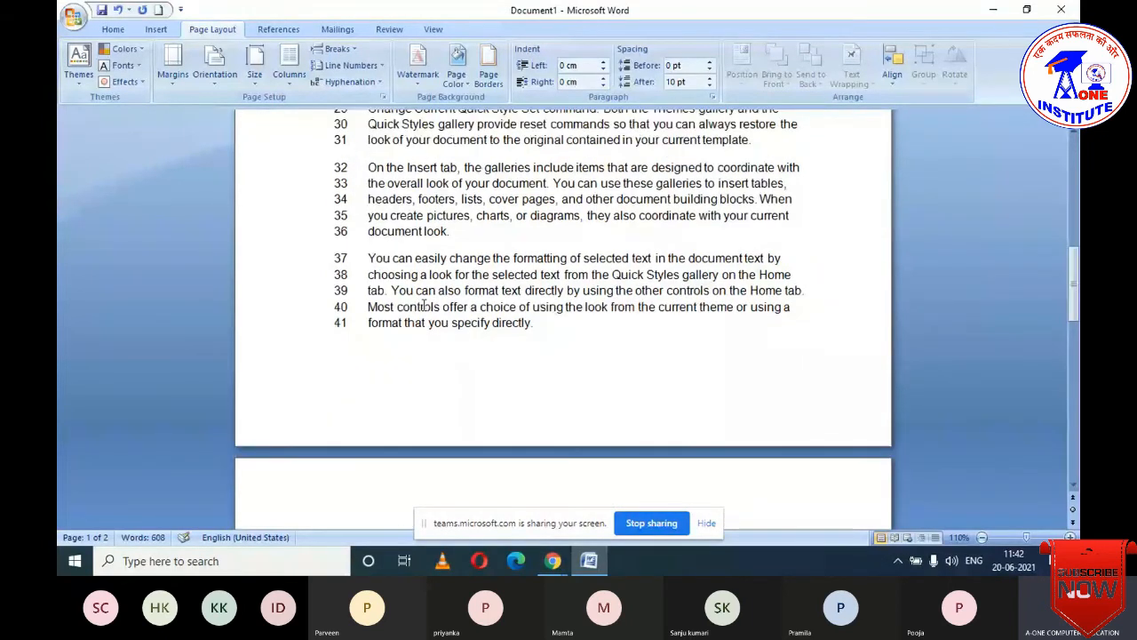
{"action": "scroll", "coordinate": [425, 305], "scroll_direction": "down", "scroll_amount": 1}
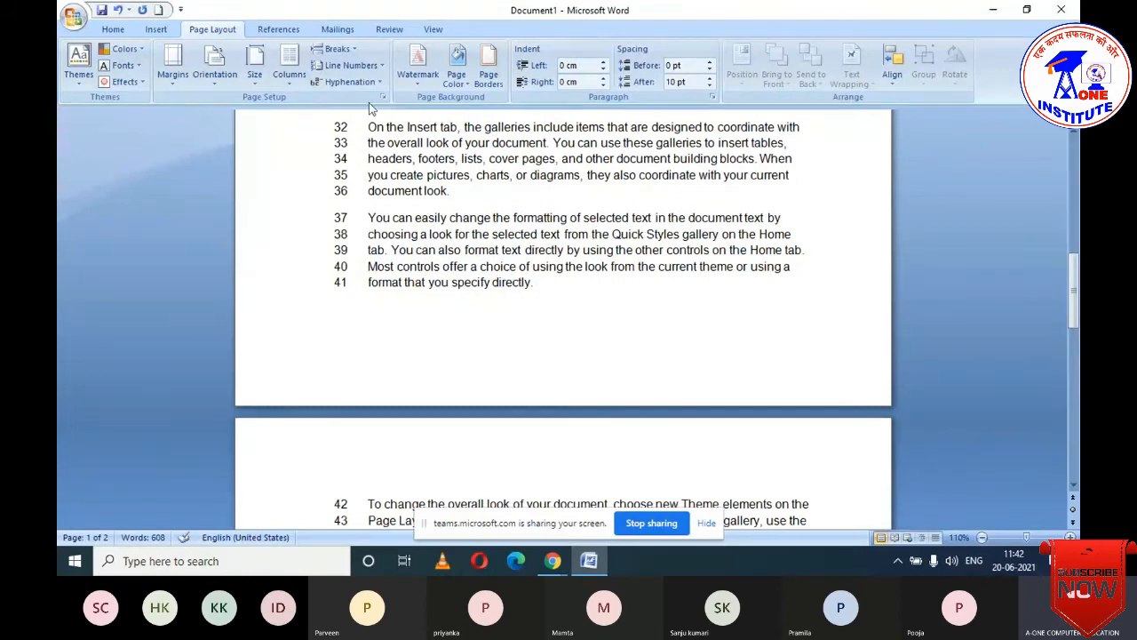
{"action": "left_click", "coordinate": [351, 65]}
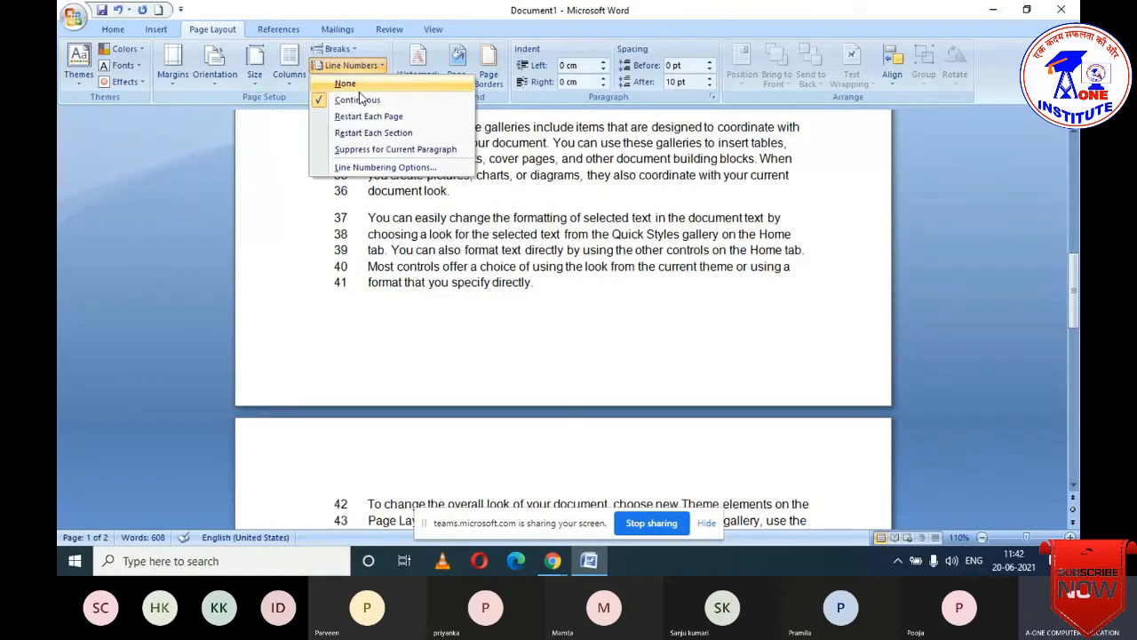
{"action": "left_click", "coordinate": [359, 100]}
{"action": "scroll", "coordinate": [363, 332], "scroll_direction": "down", "scroll_amount": 4}
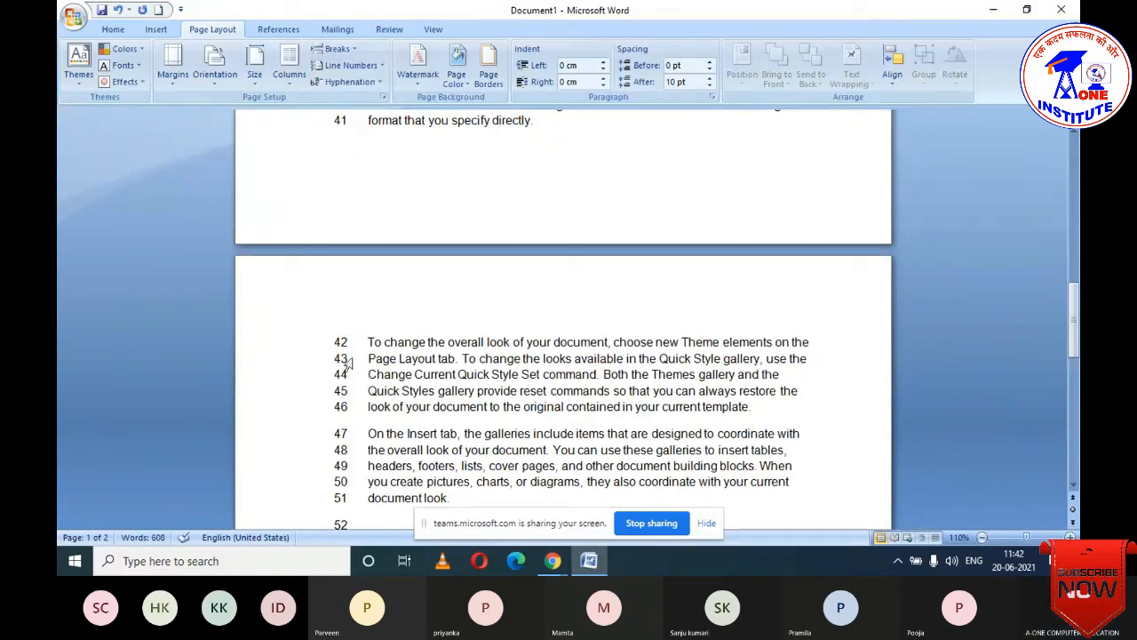
{"action": "scroll", "coordinate": [346, 382], "scroll_direction": "down", "scroll_amount": 6}
{"action": "scroll", "coordinate": [352, 410], "scroll_direction": "up", "scroll_amount": 7}
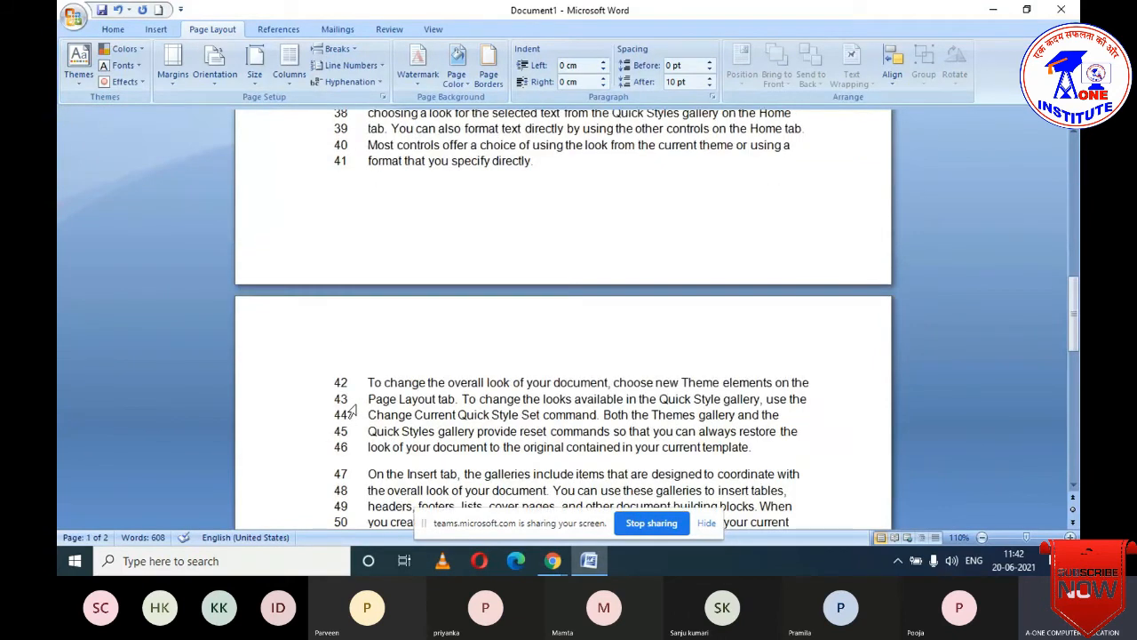
{"action": "scroll", "coordinate": [352, 411], "scroll_direction": "up", "scroll_amount": 2}
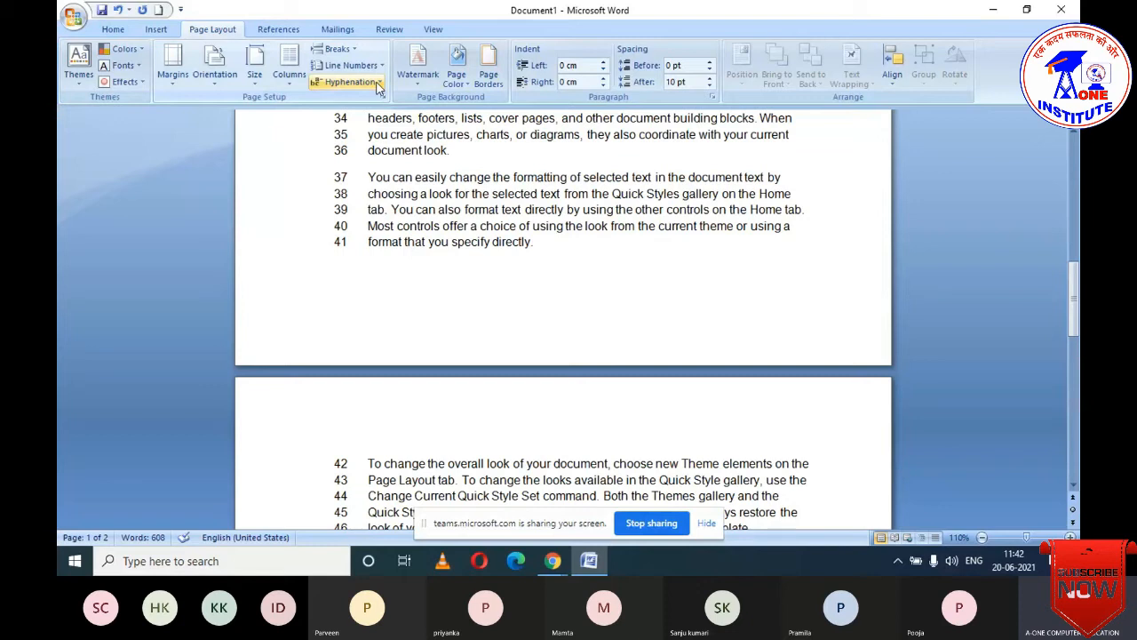
- Switch line numbering to Restart Each Page, 41 lines on page 1
{"action": "left_click", "coordinate": [351, 65]}
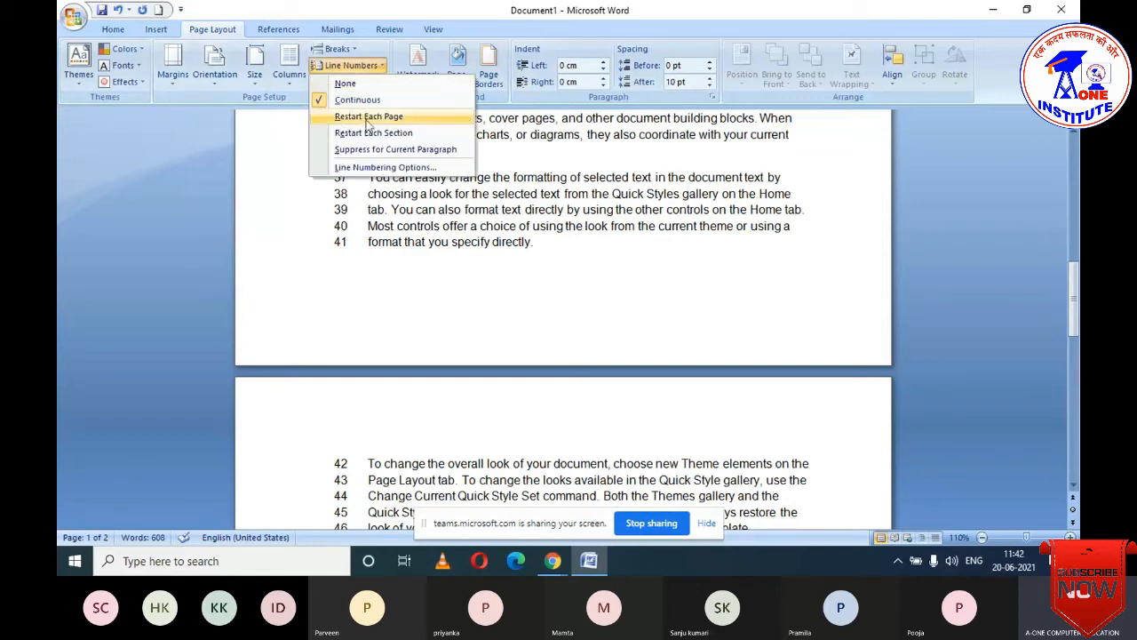
{"action": "left_click", "coordinate": [337, 121]}
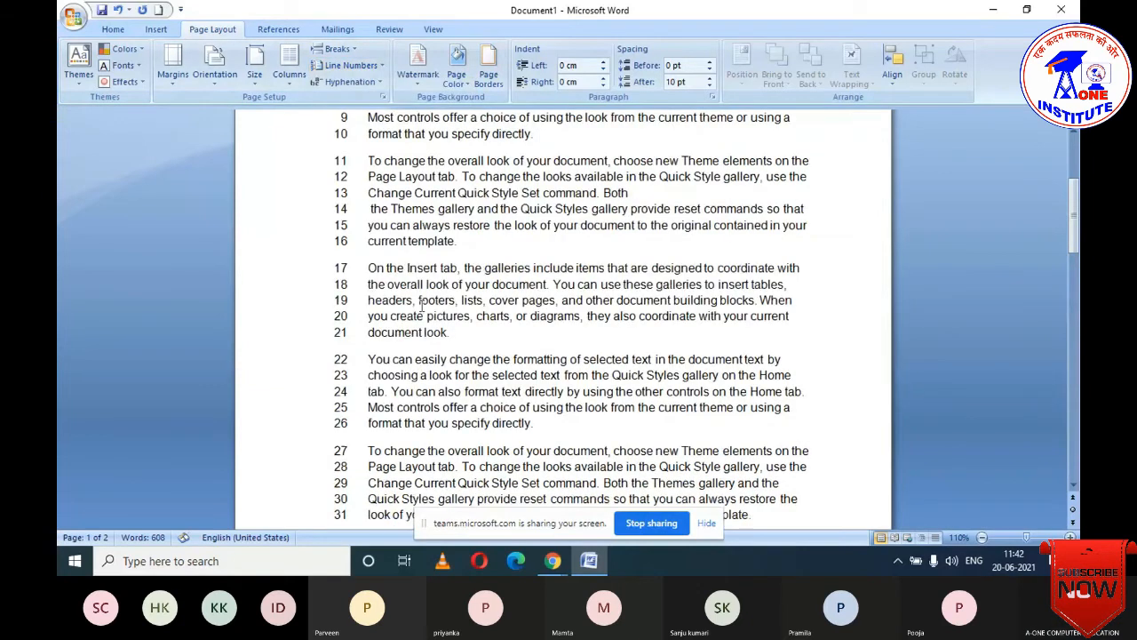
{"action": "scroll", "coordinate": [421, 311], "scroll_direction": "down", "scroll_amount": 10}
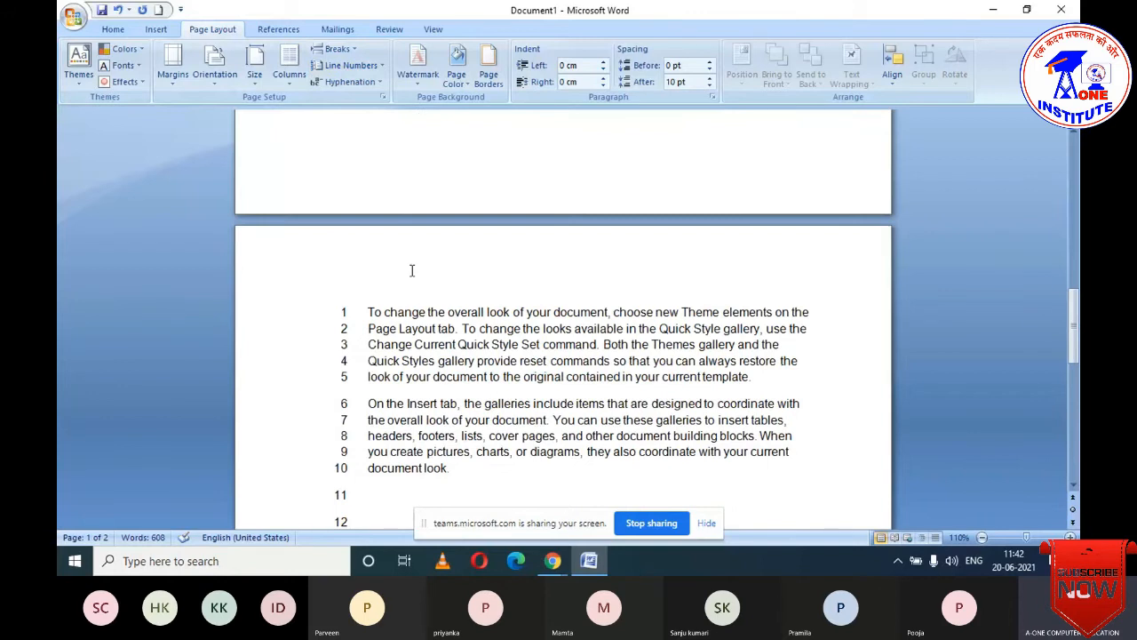
{"action": "scroll", "coordinate": [412, 267], "scroll_direction": "up", "scroll_amount": 5}
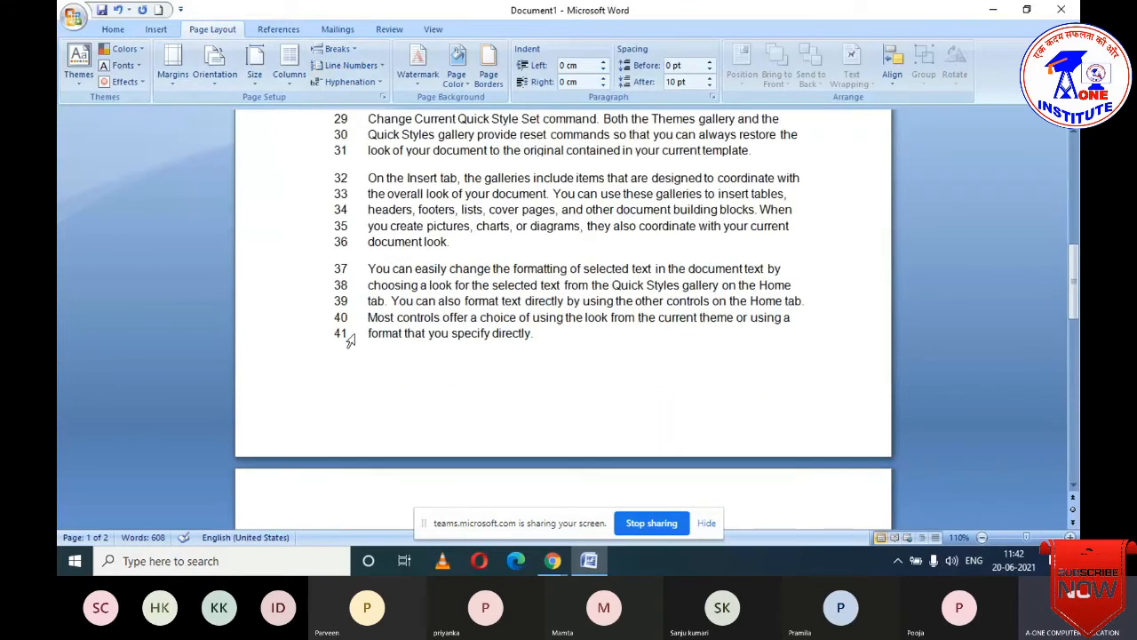
{"action": "scroll", "coordinate": [487, 337], "scroll_direction": "down", "scroll_amount": 15}
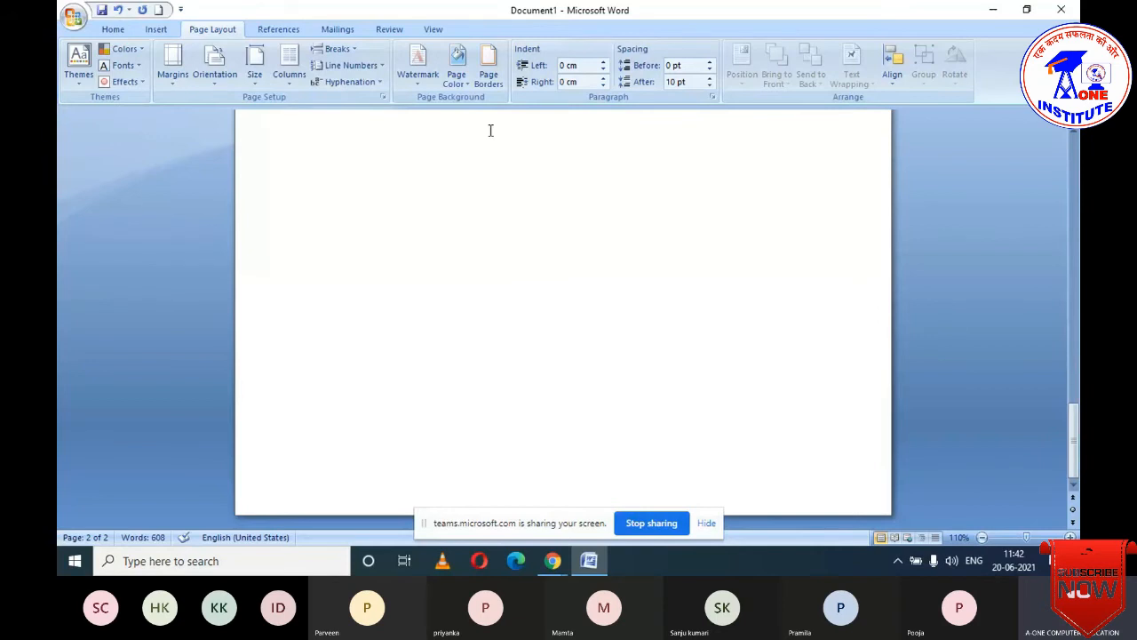
{"action": "scroll", "coordinate": [440, 195], "scroll_direction": "up", "scroll_amount": 3}
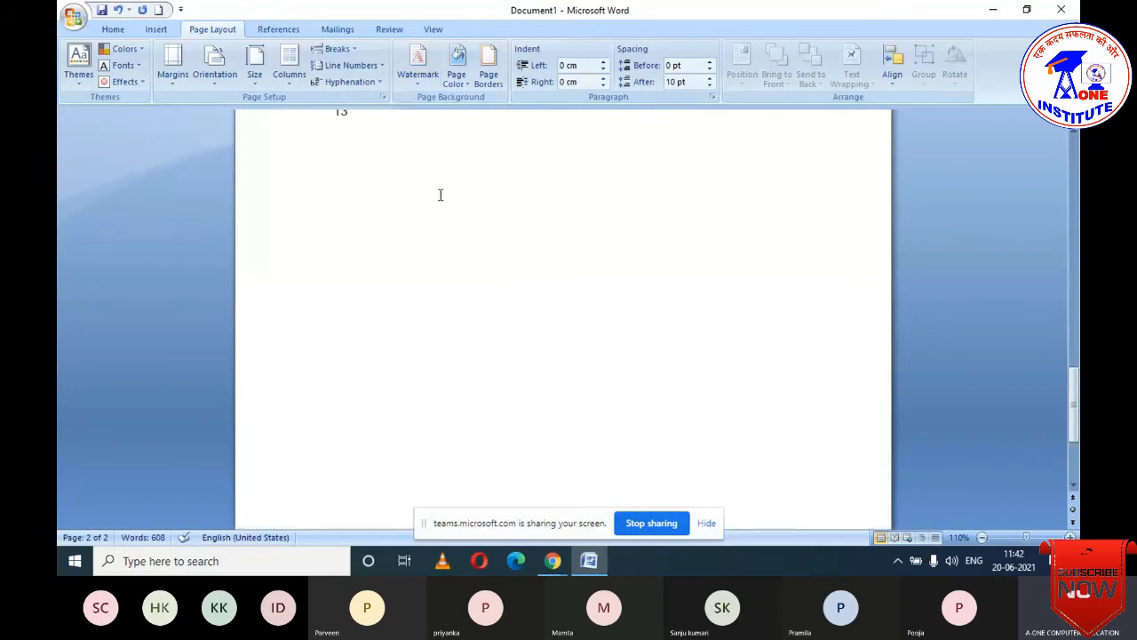
{"action": "scroll", "coordinate": [440, 195], "scroll_direction": "up", "scroll_amount": 4}
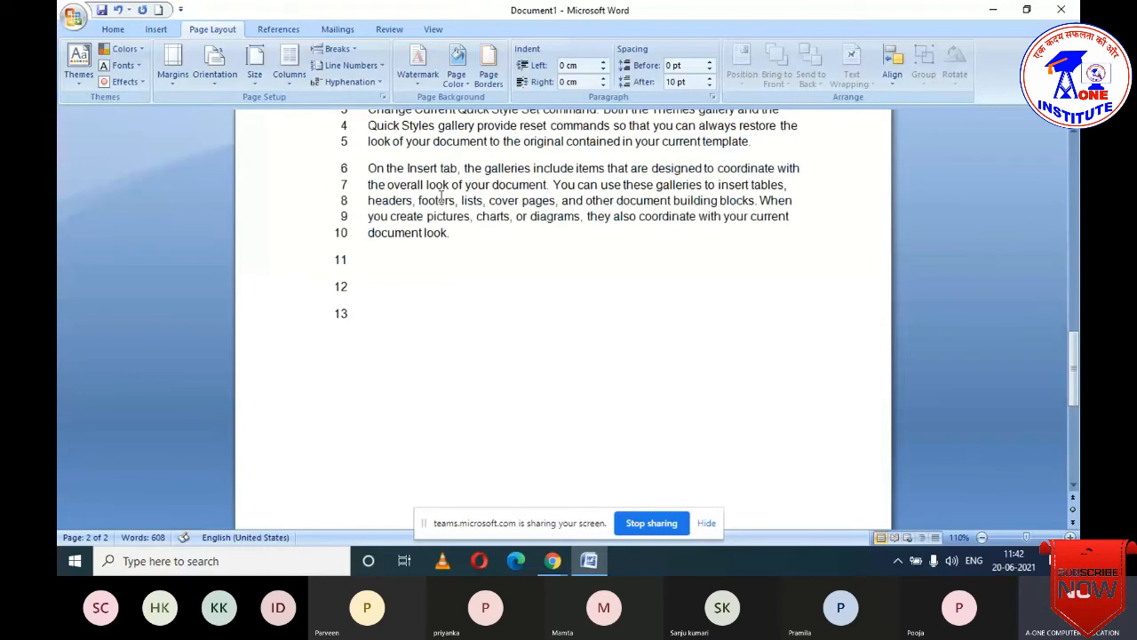
{"action": "scroll", "coordinate": [442, 194], "scroll_direction": "up", "scroll_amount": 9}
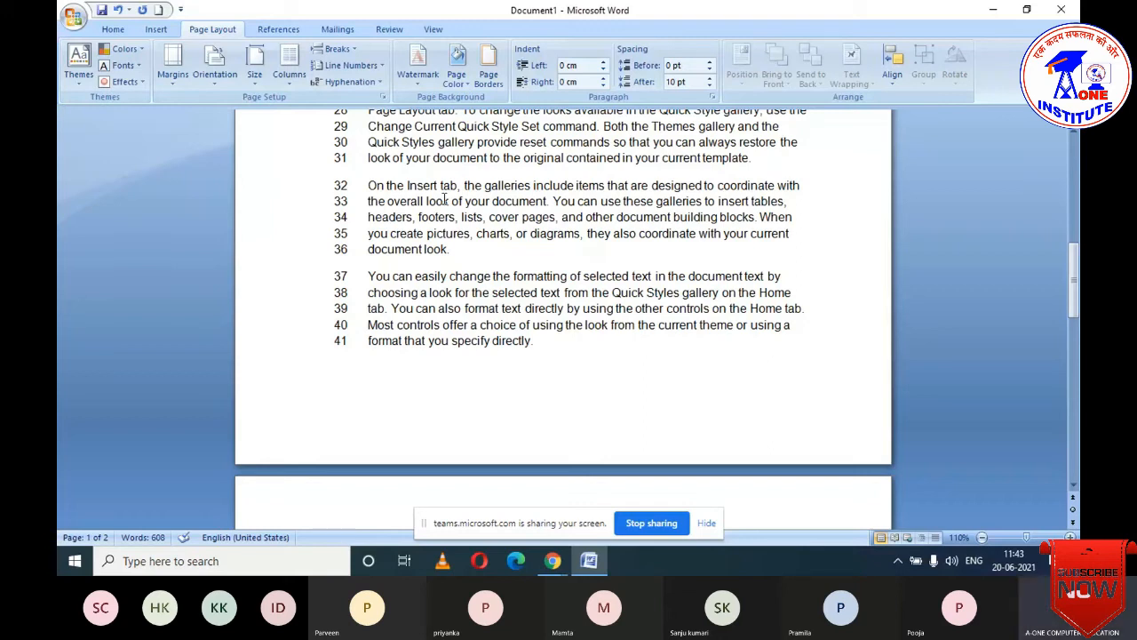
{"action": "left_click", "coordinate": [382, 66]}
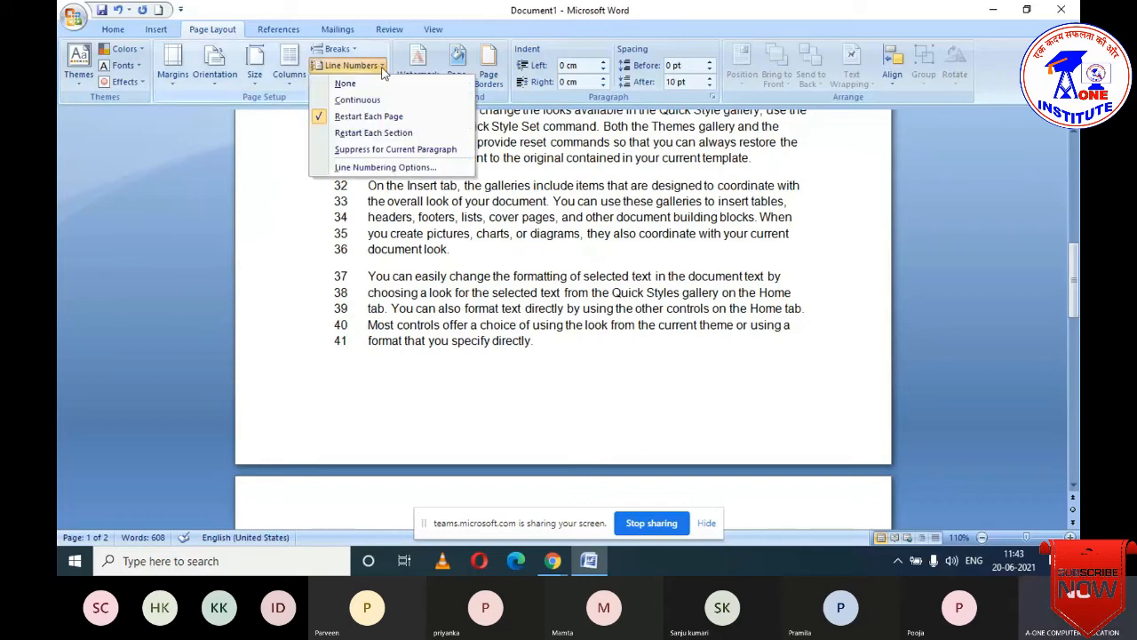
- Set Line Numbers to None and leave the Hyphenation list unchanged
{"action": "left_click", "coordinate": [344, 83]}
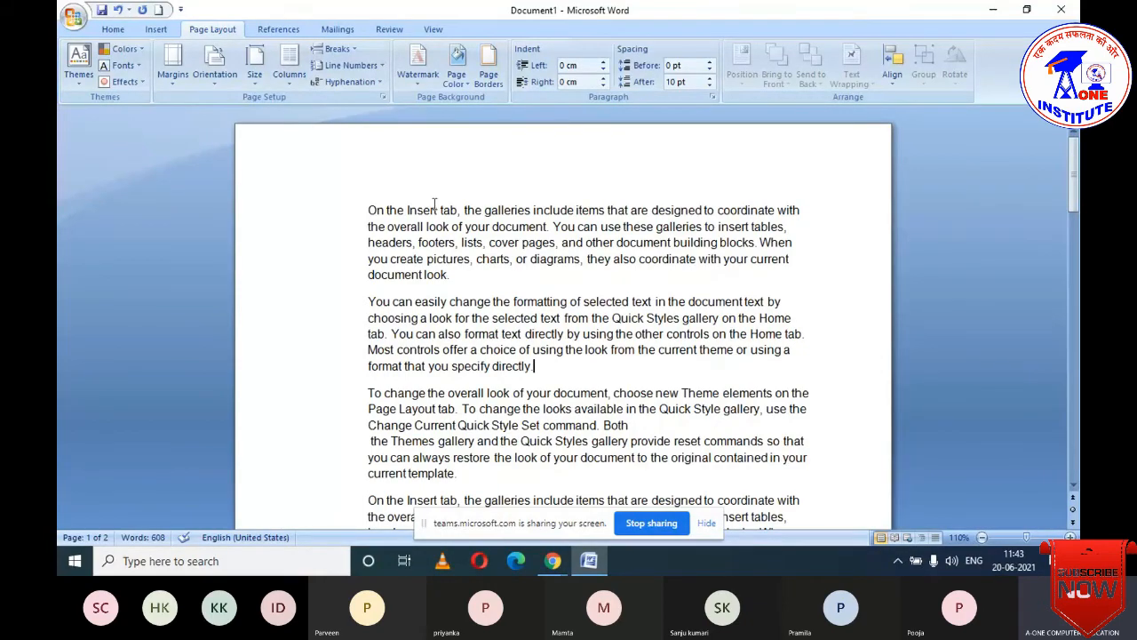
{"action": "left_click", "coordinate": [371, 83]}
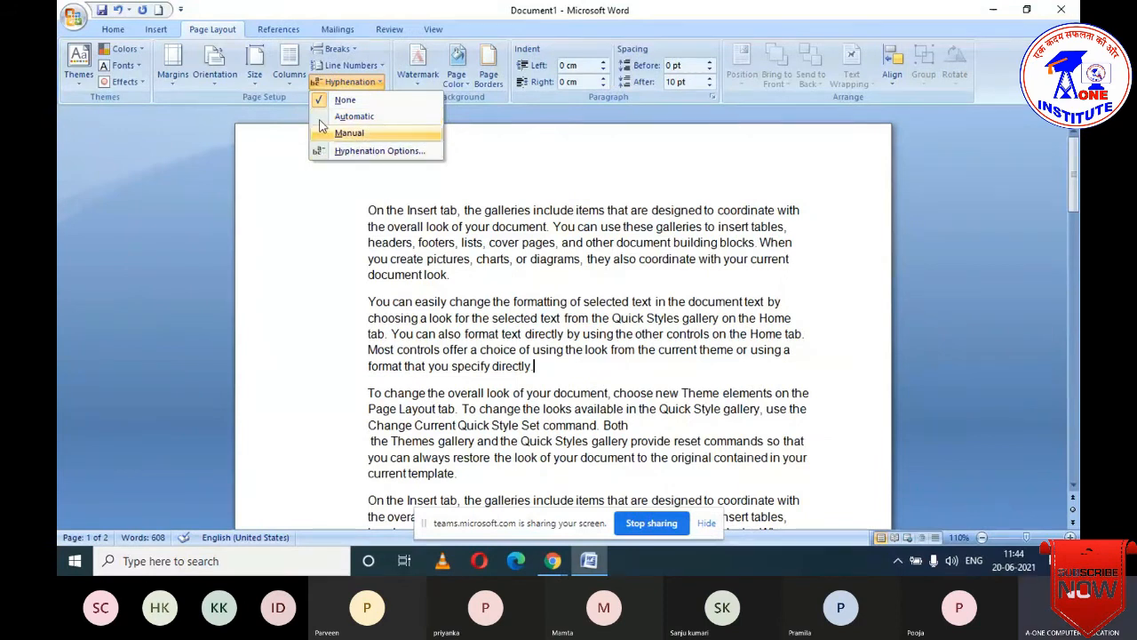
{"action": "left_click", "coordinate": [758, 323]}
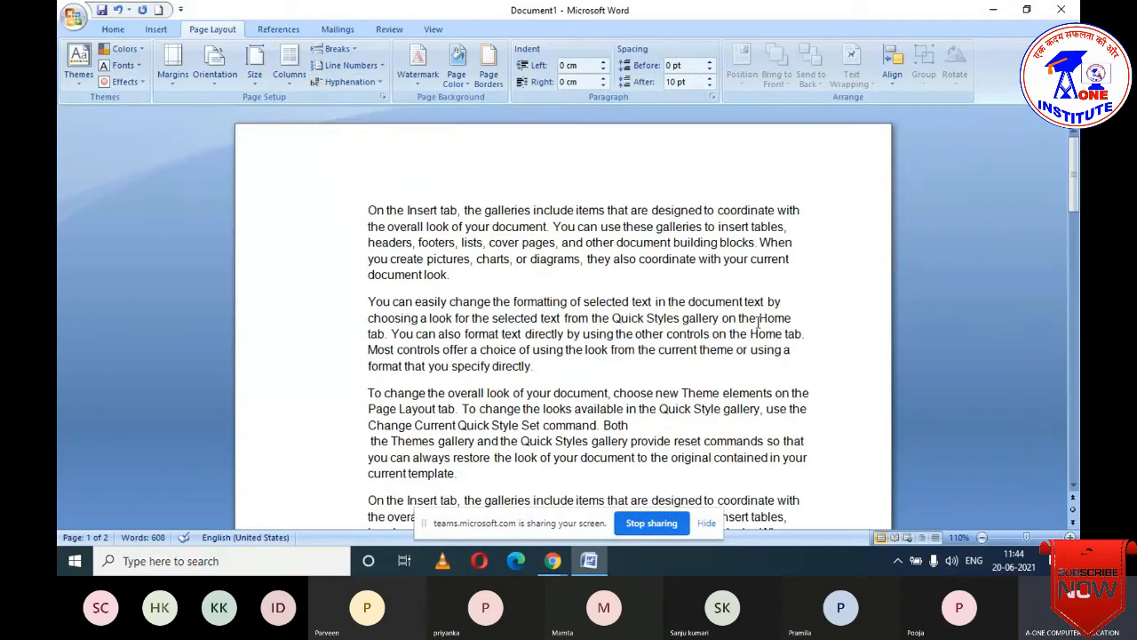
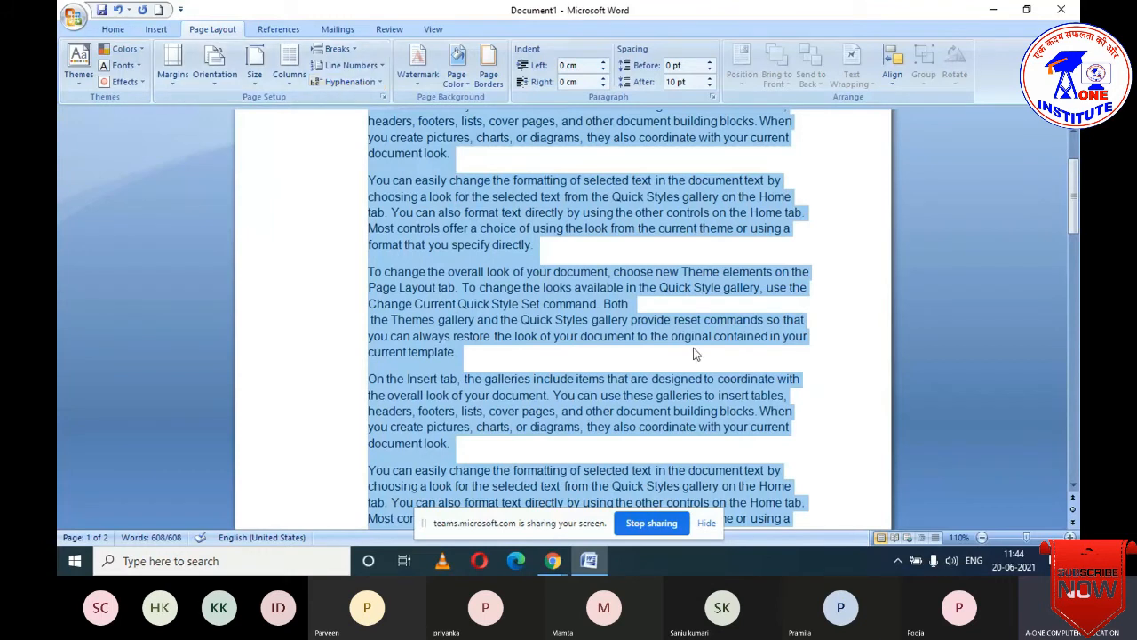
- Select all the text and apply automatic hyphenation through the whole document until it reports complete
{"action": "scroll", "coordinate": [696, 352], "scroll_direction": "down", "scroll_amount": 10}
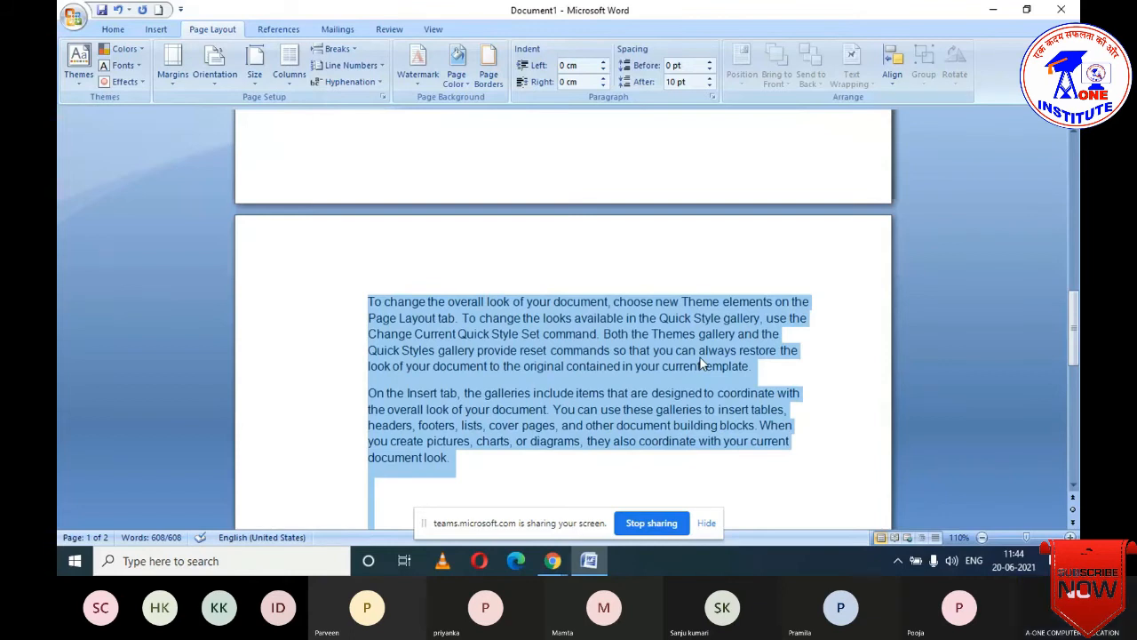
{"action": "scroll", "coordinate": [699, 362], "scroll_direction": "down", "scroll_amount": 4}
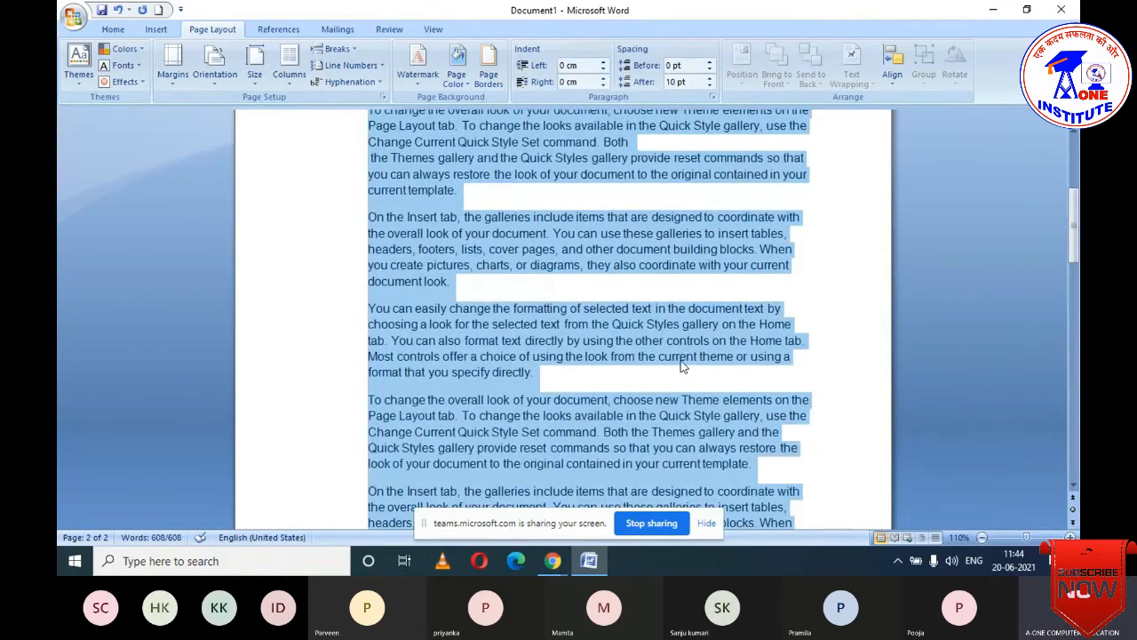
{"action": "scroll", "coordinate": [682, 367], "scroll_direction": "up", "scroll_amount": 6}
{"action": "left_click", "coordinate": [676, 211]}
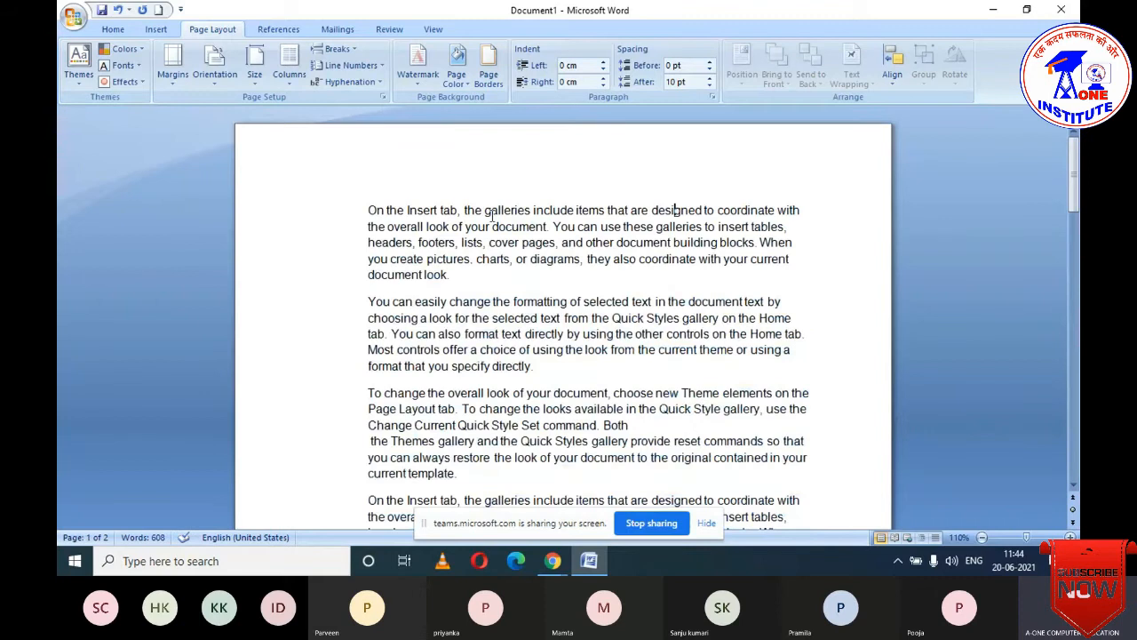
{"action": "left_click", "coordinate": [347, 81]}
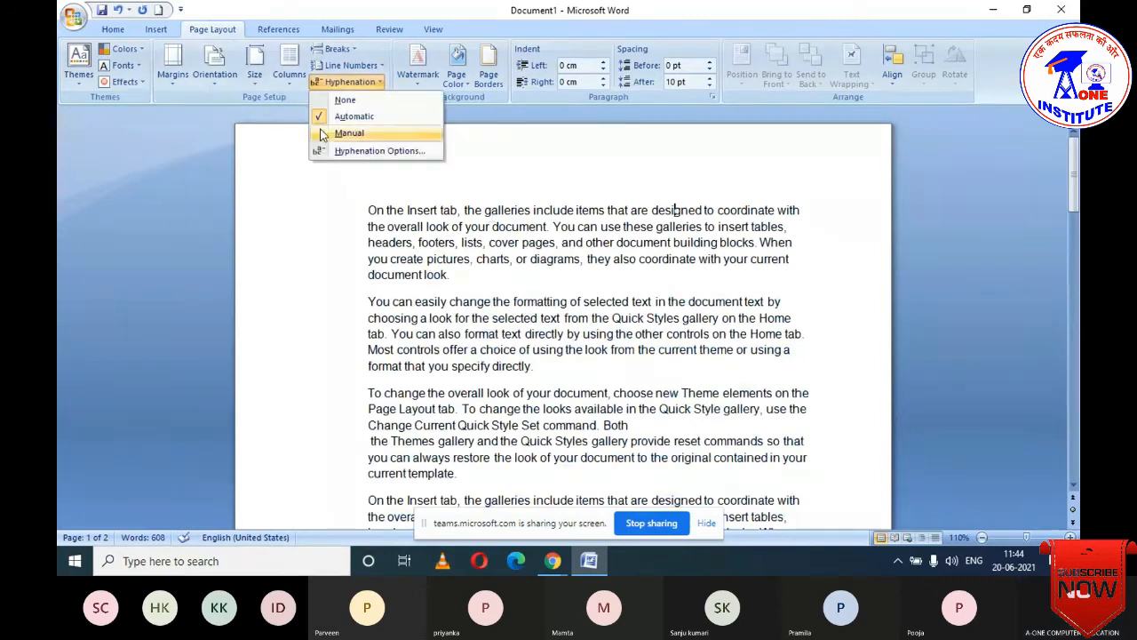
{"action": "key", "text": "ctrl+a"}
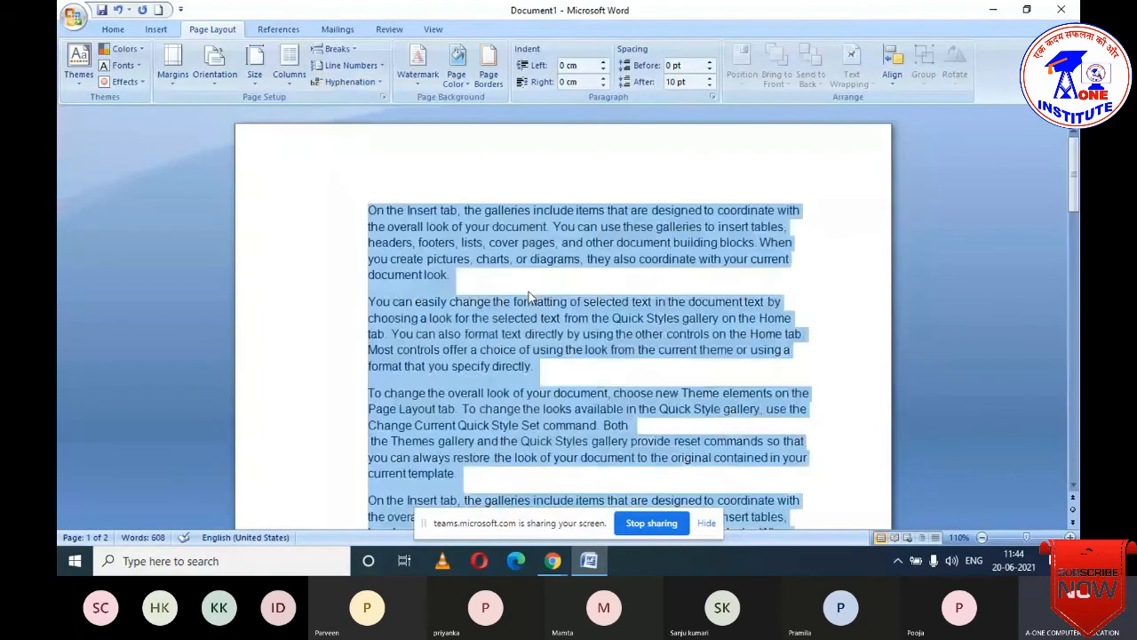
{"action": "left_click", "coordinate": [349, 81]}
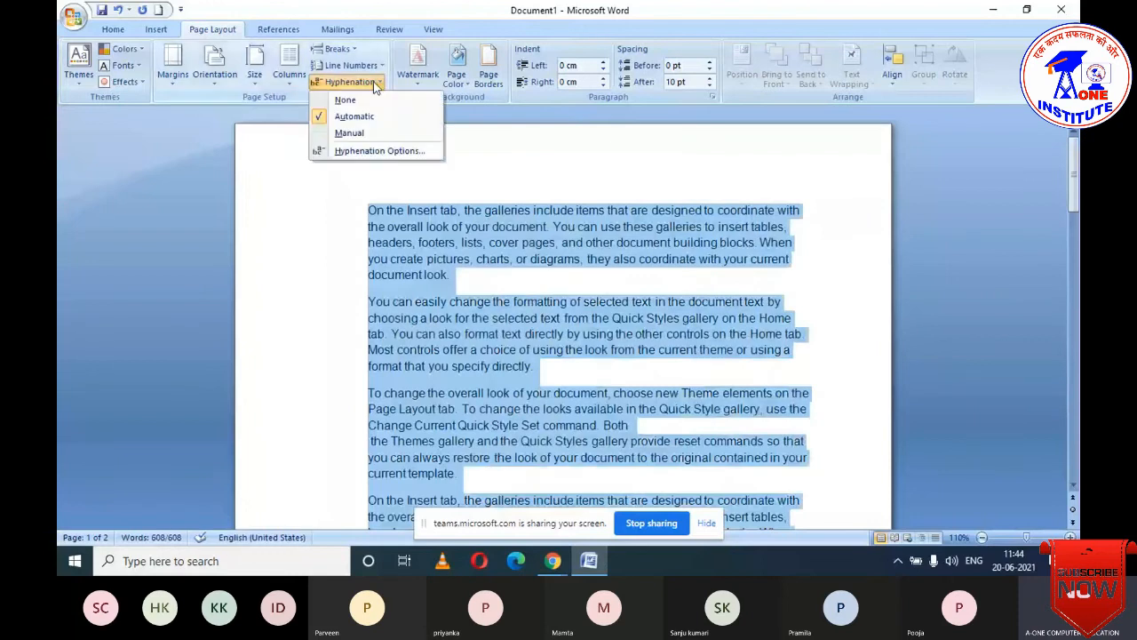
{"action": "left_click", "coordinate": [360, 134]}
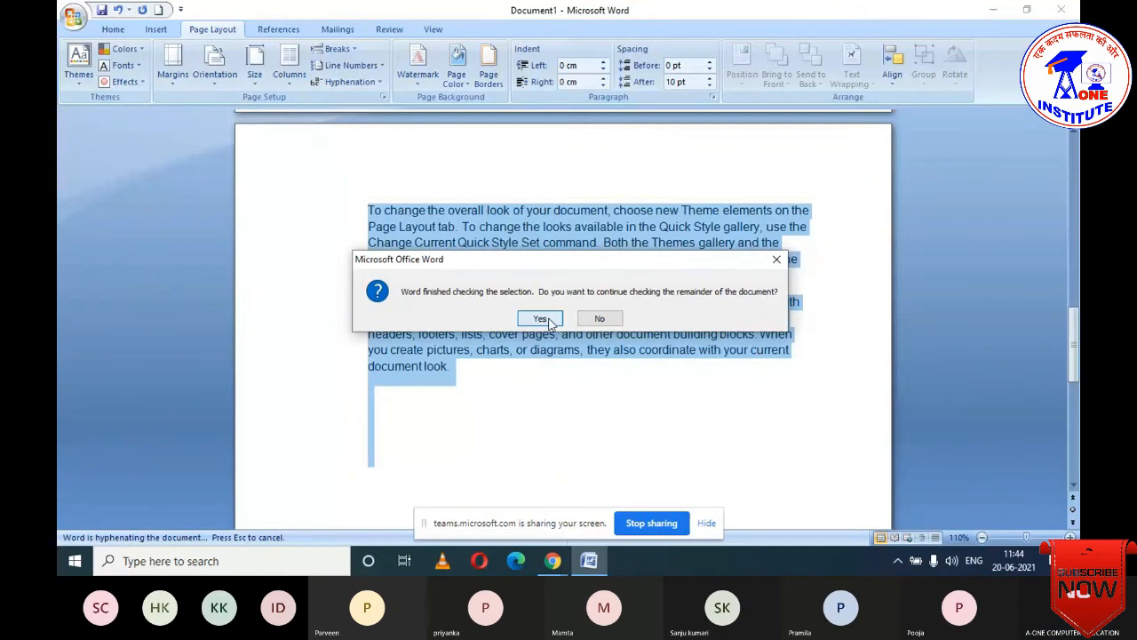
{"action": "left_click", "coordinate": [544, 319]}
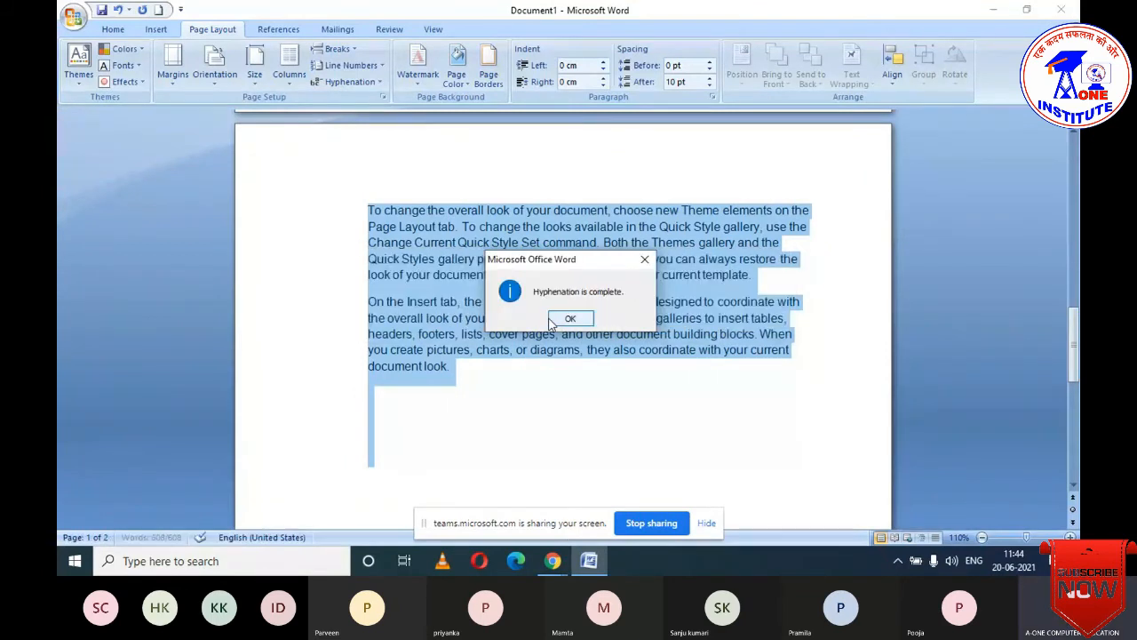
{"action": "left_click", "coordinate": [553, 322]}
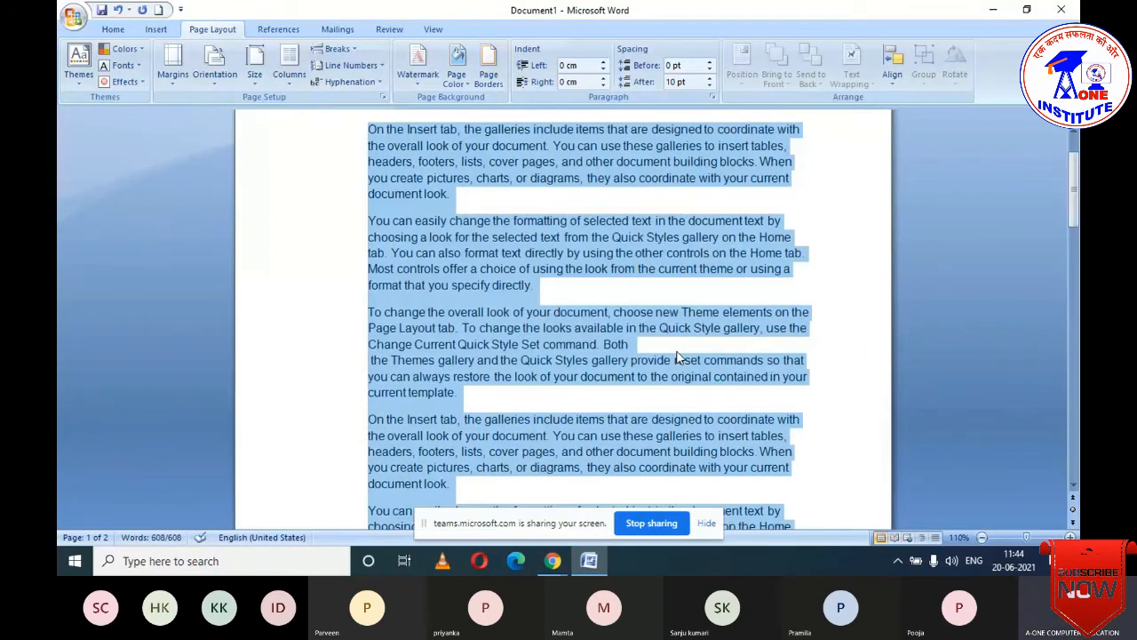
{"action": "scroll", "coordinate": [677, 356], "scroll_direction": "down", "scroll_amount": 2}
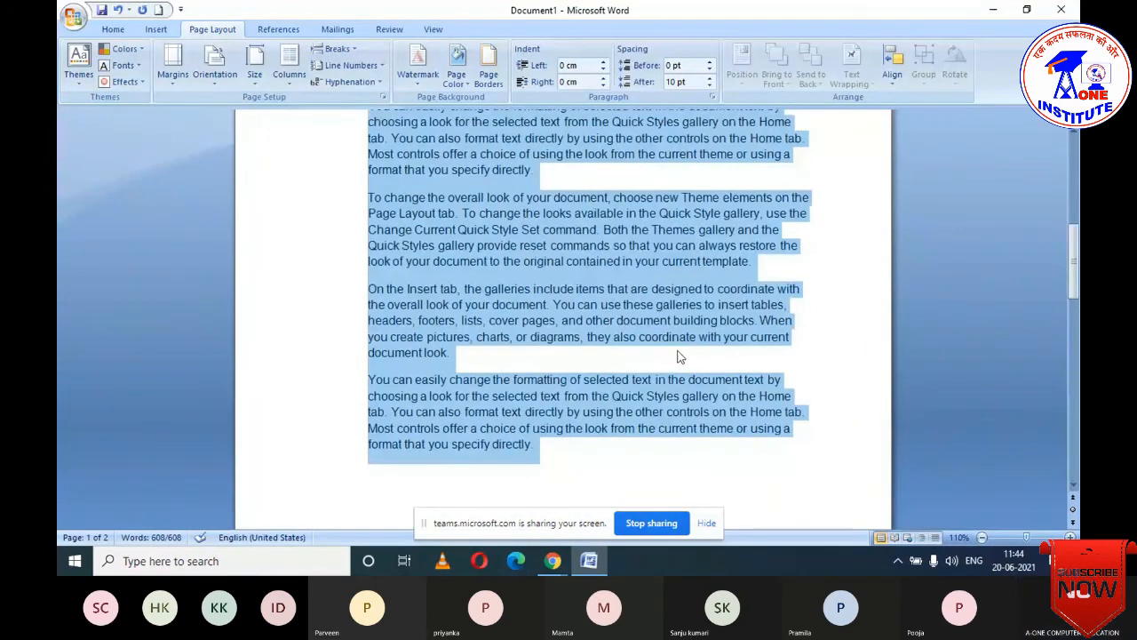
{"action": "scroll", "coordinate": [680, 356], "scroll_direction": "up", "scroll_amount": 2}
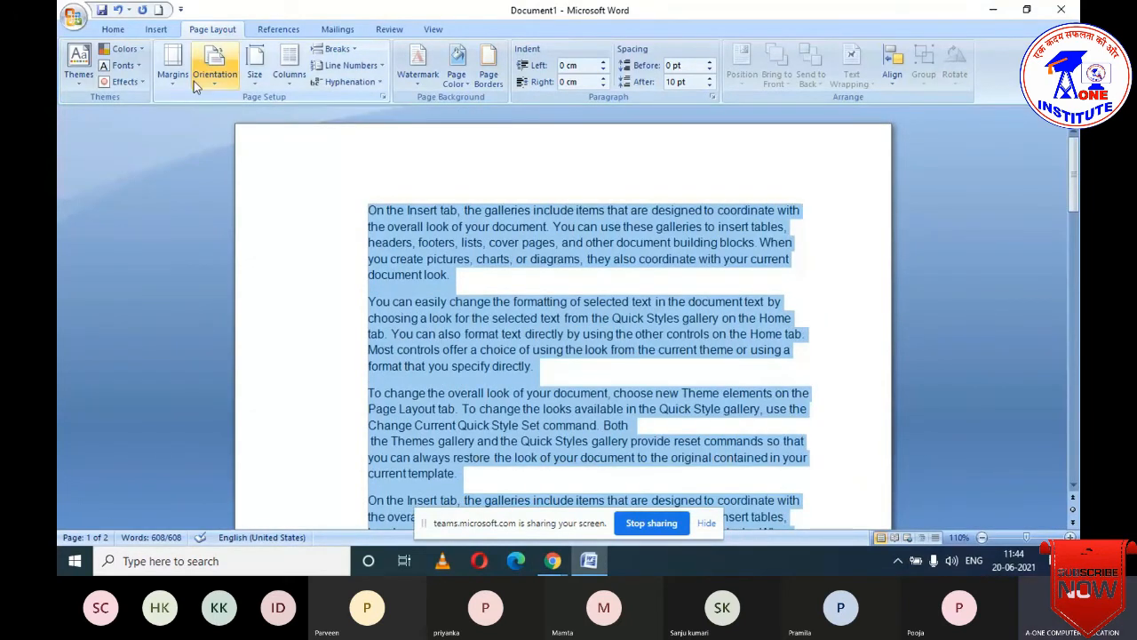
- Apply custom margins of 2.54 cm on top, bottom, left and right through Page Setup
{"action": "left_click", "coordinate": [172, 71]}
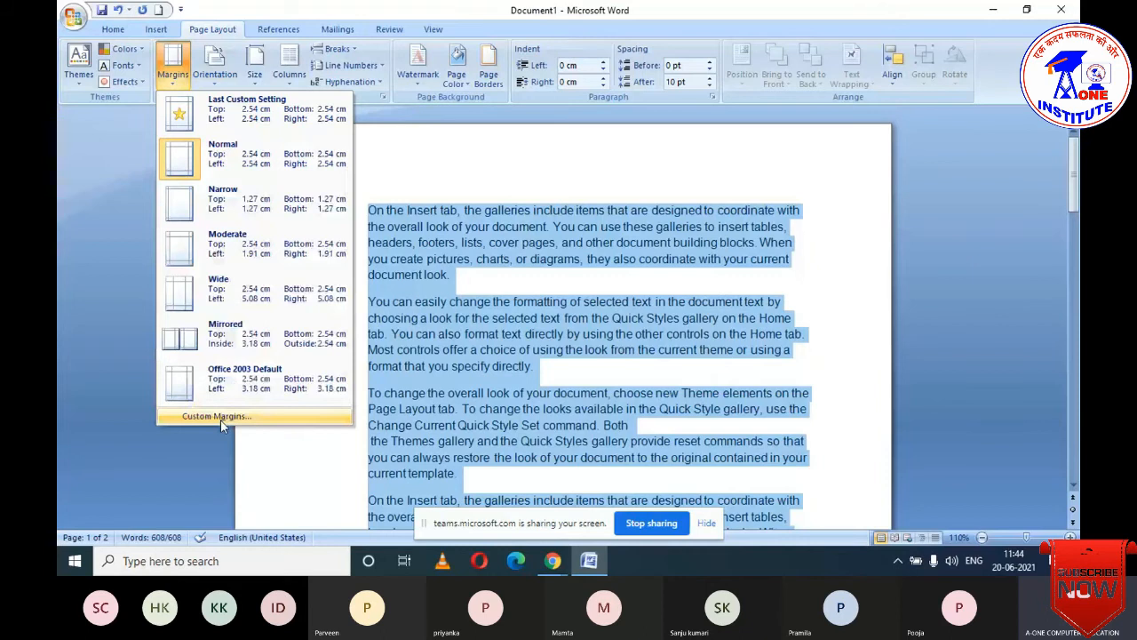
{"action": "left_click", "coordinate": [220, 418]}
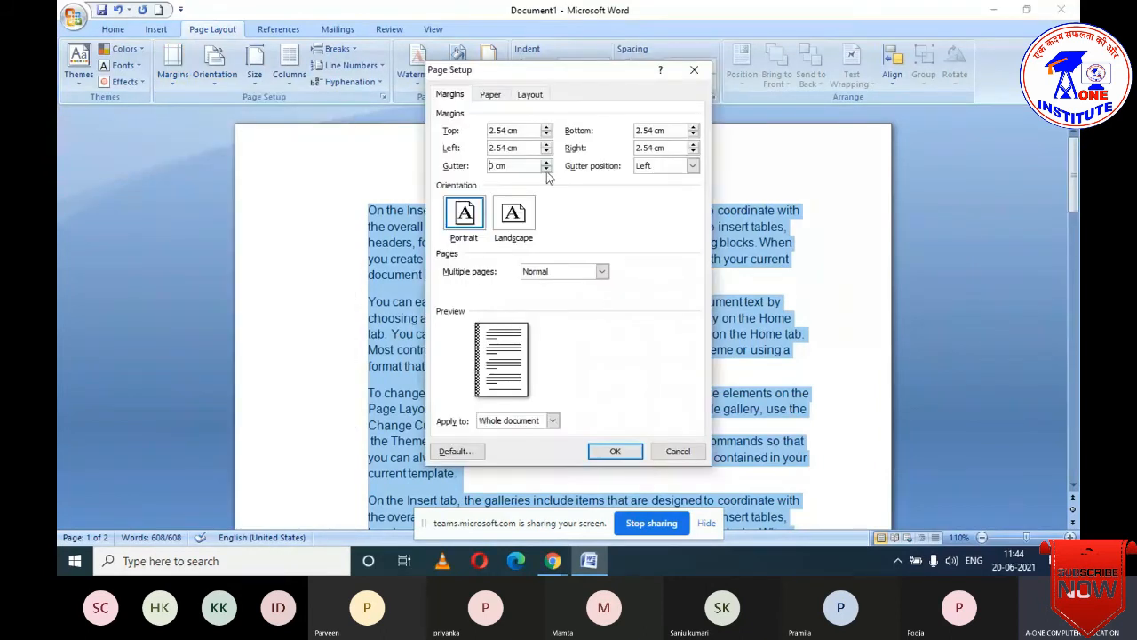
{"action": "left_click", "coordinate": [616, 450]}
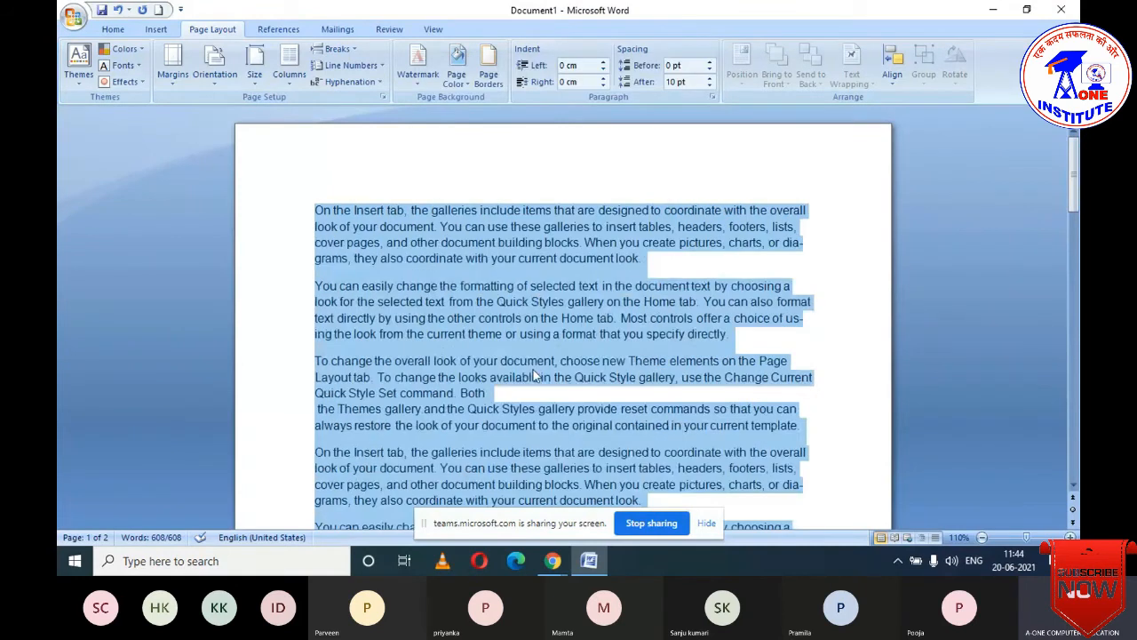
{"action": "scroll", "coordinate": [857, 266], "scroll_direction": "down", "scroll_amount": 1}
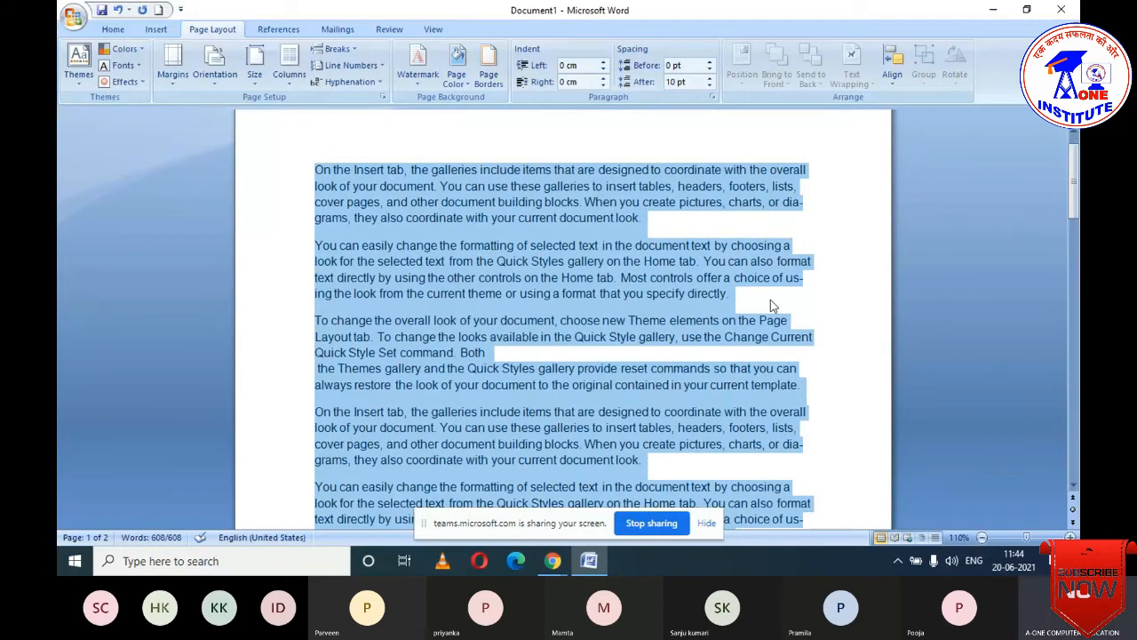
{"action": "left_click", "coordinate": [655, 484]}
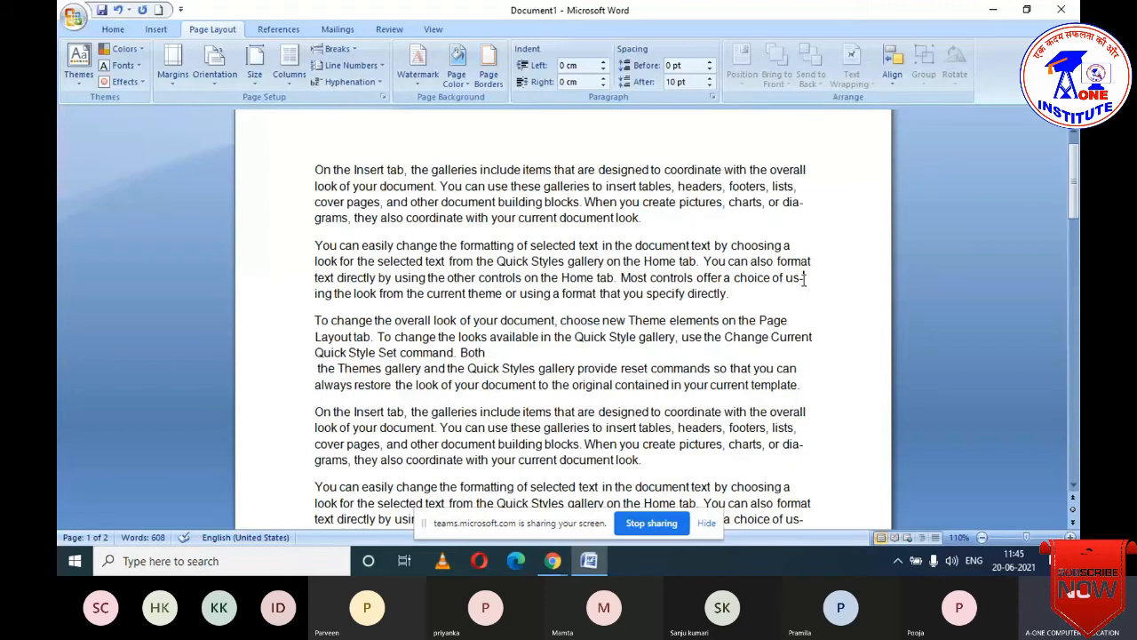
- Hyphenate manually, accepting breaks in us-ing, re-set, dia-grams and two further suggested words
{"action": "scroll", "coordinate": [839, 482], "scroll_direction": "down", "scroll_amount": 1}
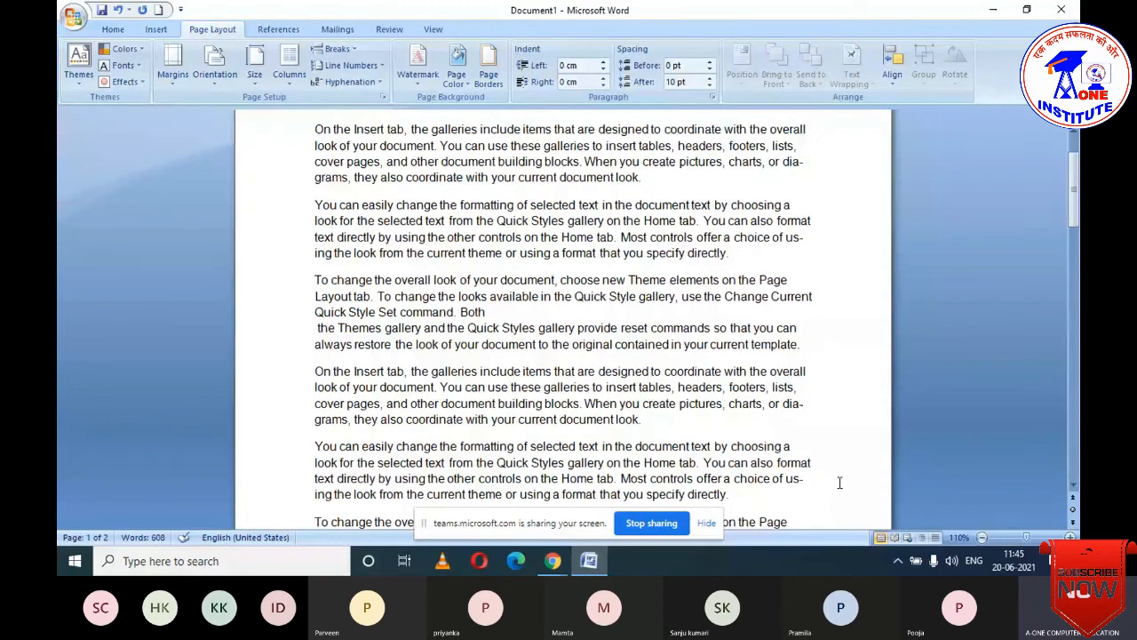
{"action": "scroll", "coordinate": [839, 482], "scroll_direction": "down", "scroll_amount": 6}
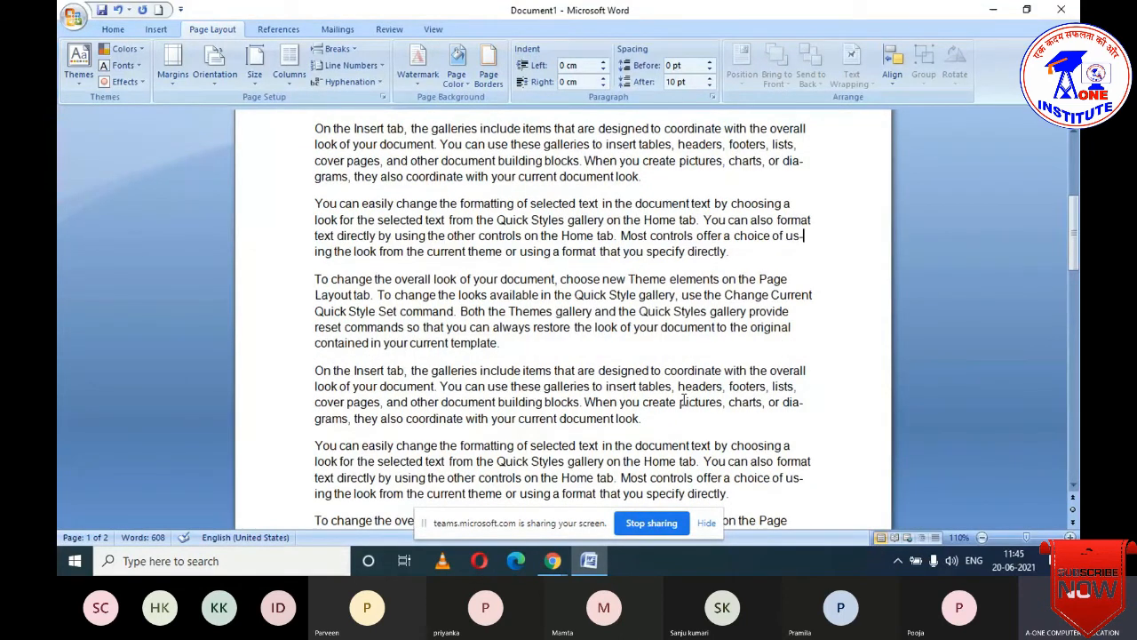
{"action": "left_click", "coordinate": [353, 81]}
{"action": "left_click", "coordinate": [328, 139]}
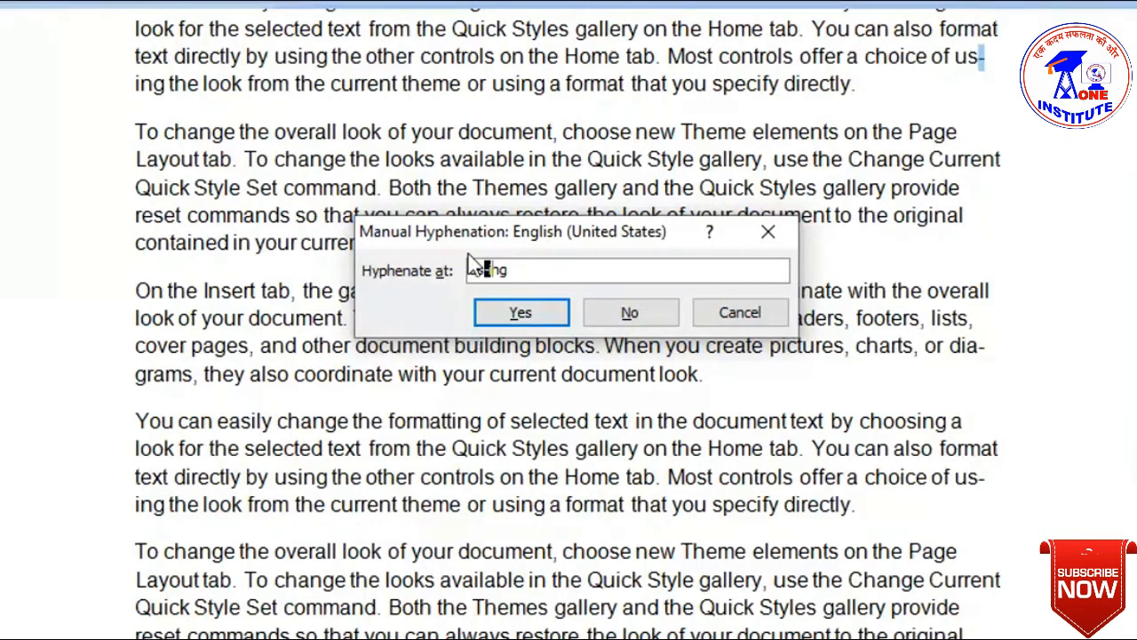
{"action": "left_click", "coordinate": [500, 307]}
{"action": "left_click", "coordinate": [508, 312]}
{"action": "left_click", "coordinate": [514, 305]}
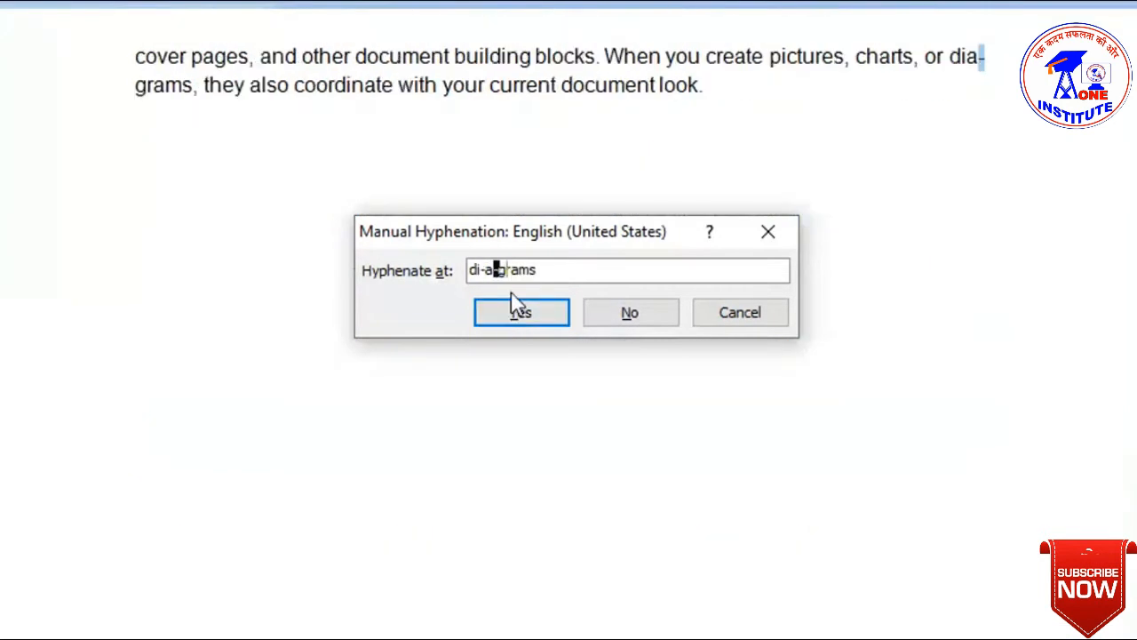
{"action": "left_click", "coordinate": [514, 307]}
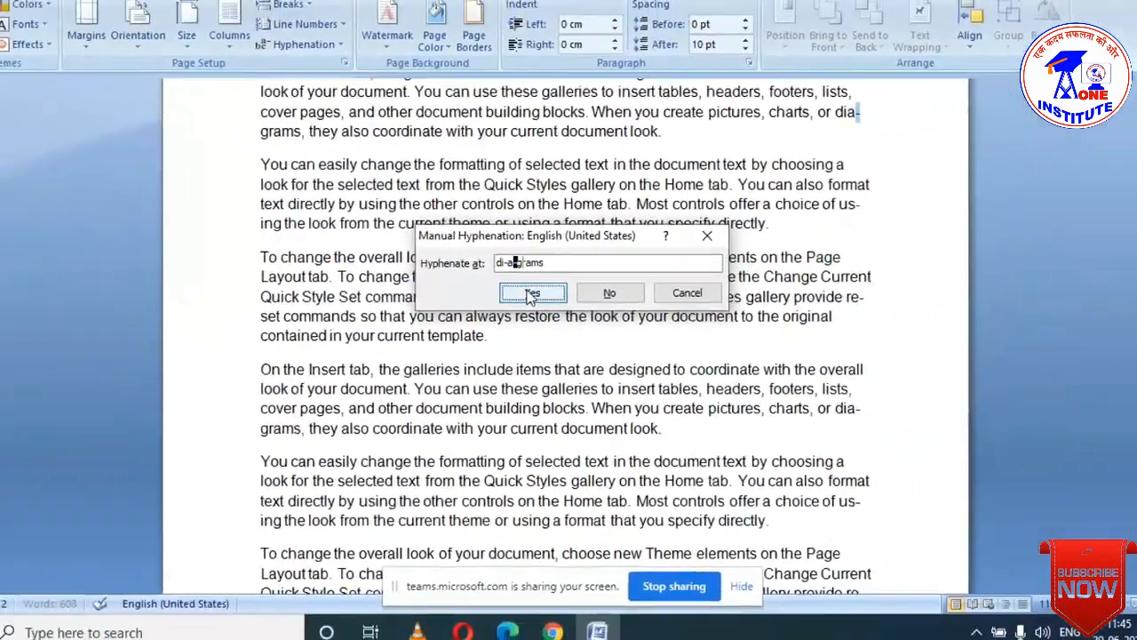
{"action": "left_click", "coordinate": [521, 300]}
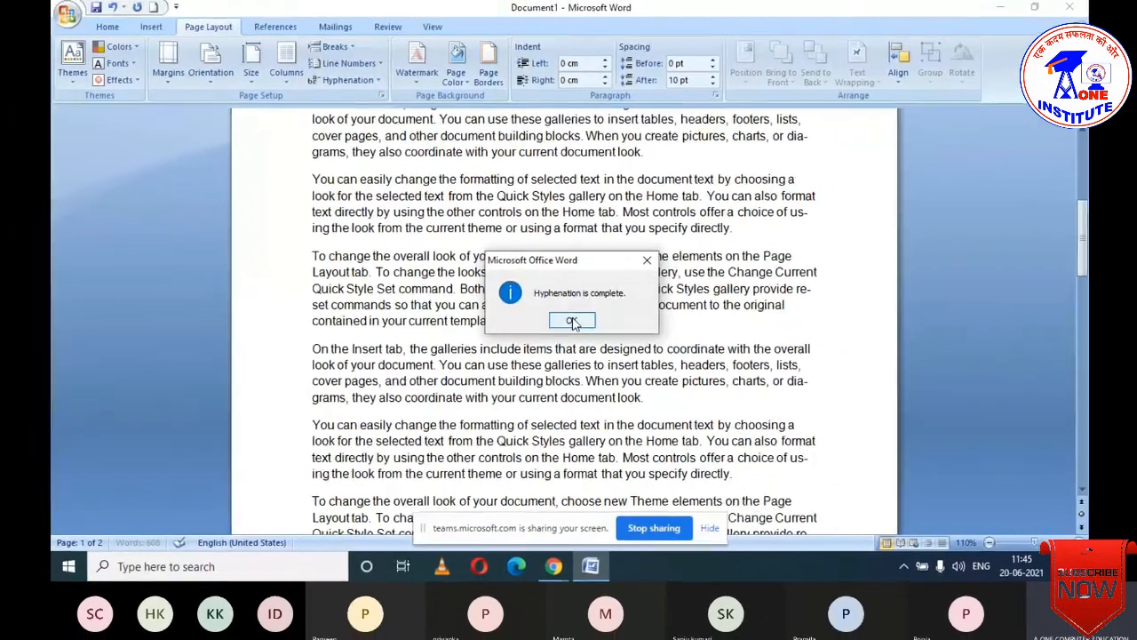
{"action": "left_click", "coordinate": [572, 324]}
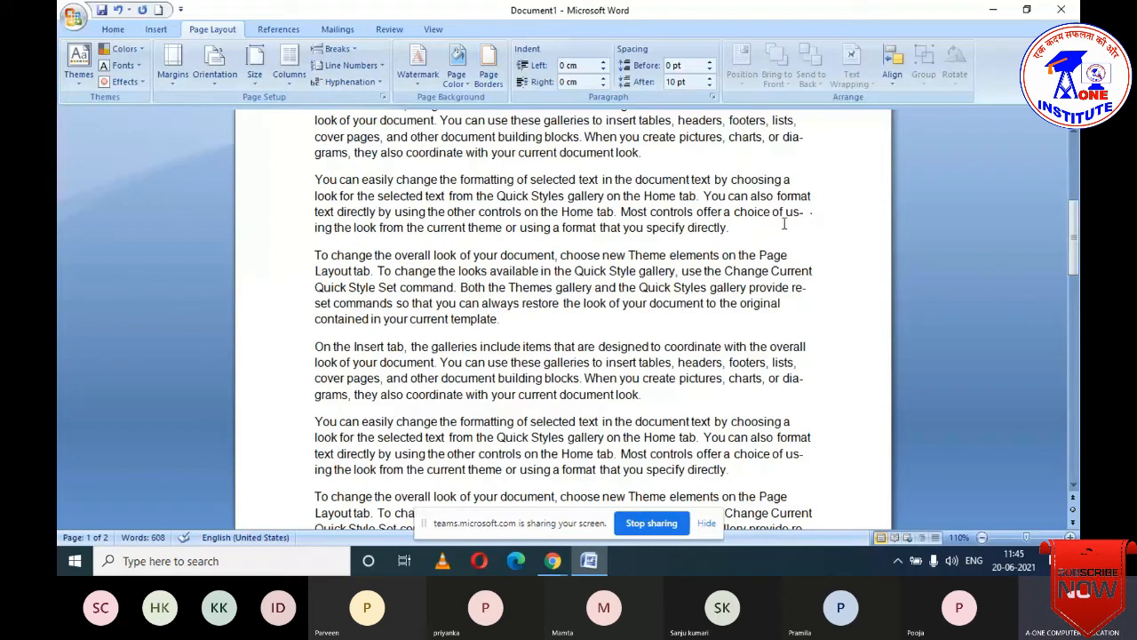
{"action": "key", "text": "ctrl+z"}
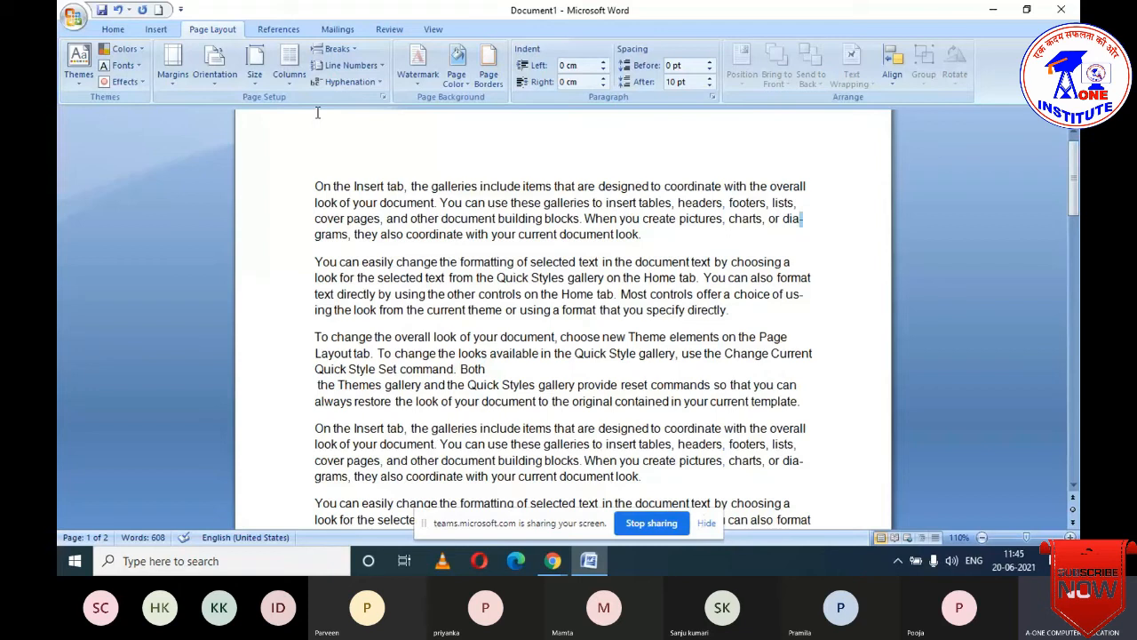
- Set Hyphenation to None for the whole document
{"action": "left_click", "coordinate": [355, 81]}
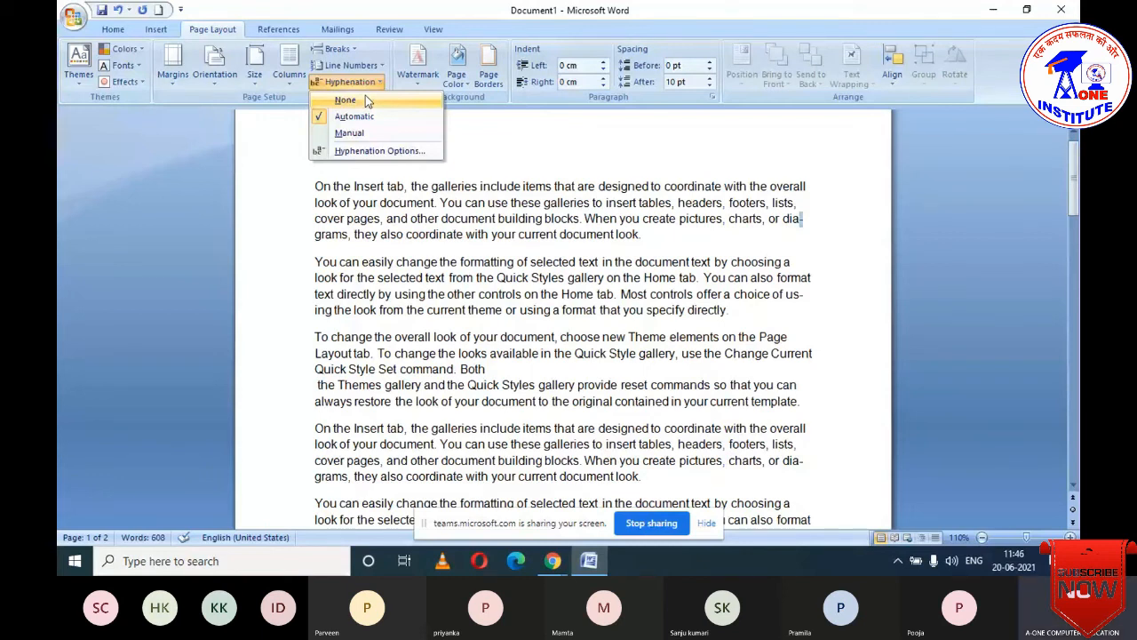
{"action": "left_click", "coordinate": [346, 99]}
{"action": "scroll", "coordinate": [787, 257], "scroll_direction": "up", "scroll_amount": 1}
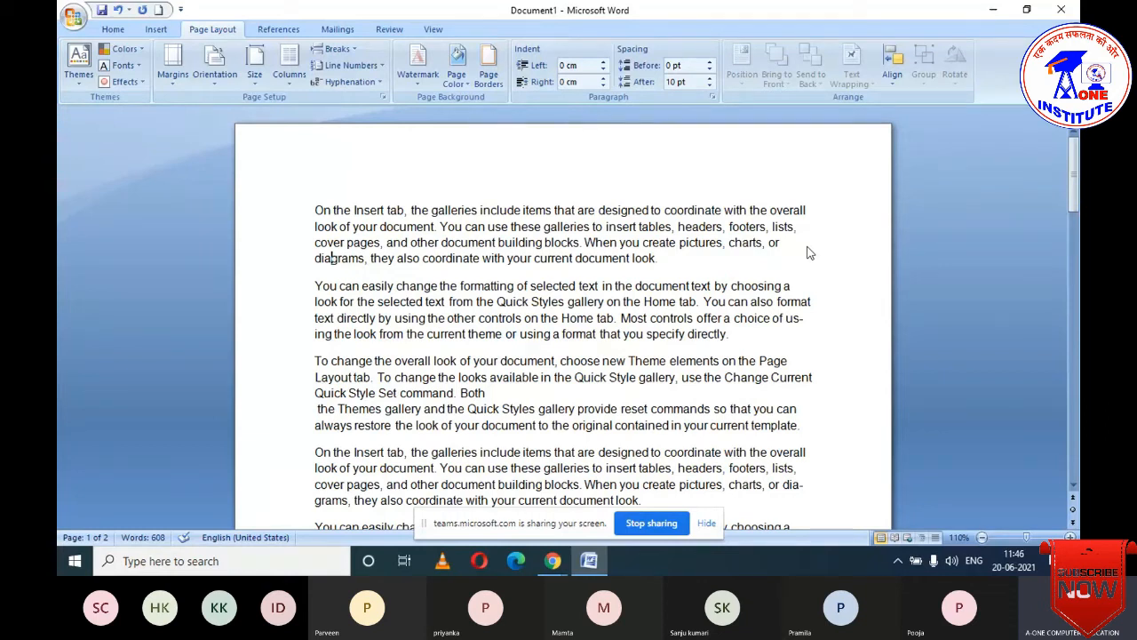
{"action": "scroll", "coordinate": [553, 356], "scroll_direction": "down", "scroll_amount": 4}
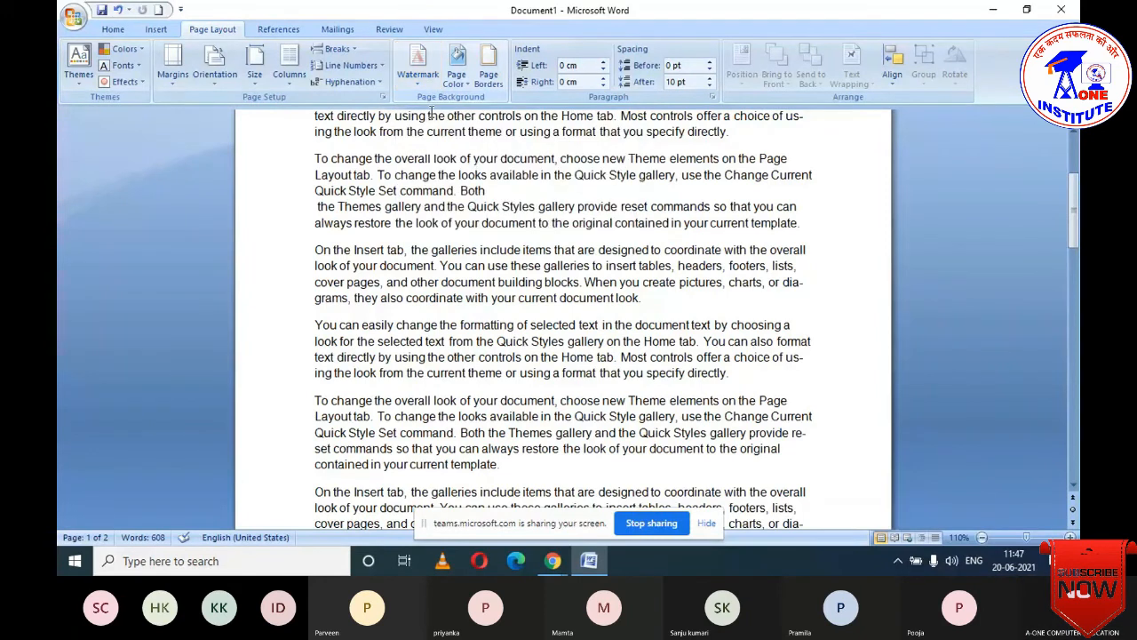
- Insert an image from the Desktop as a washed-out picture watermark through Custom Watermark
{"action": "left_click", "coordinate": [418, 66]}
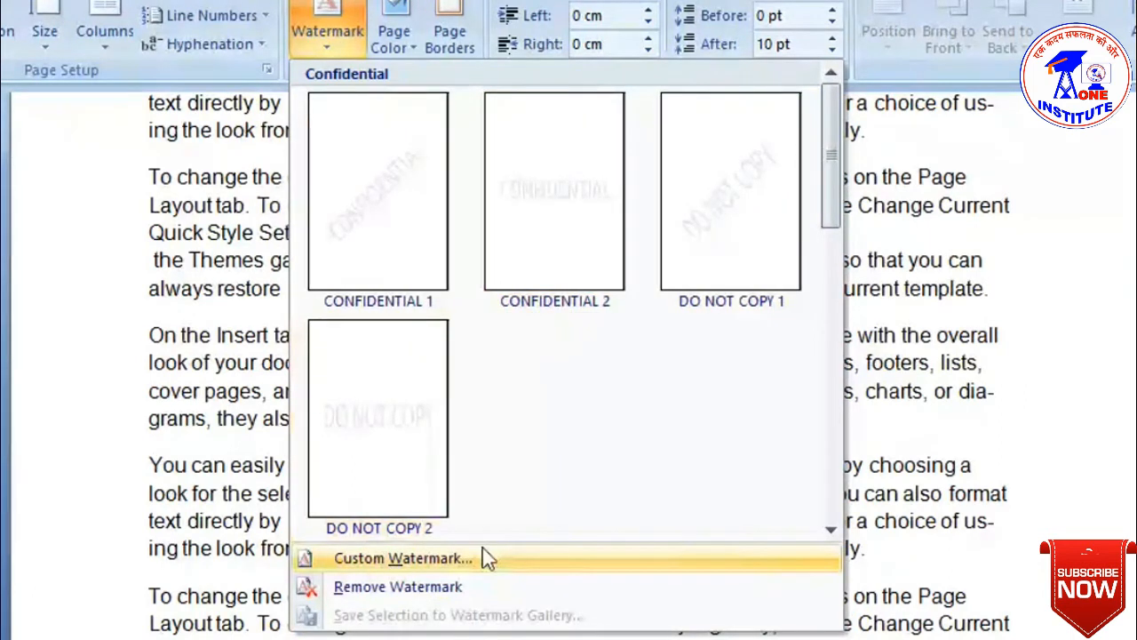
{"action": "left_click", "coordinate": [396, 558]}
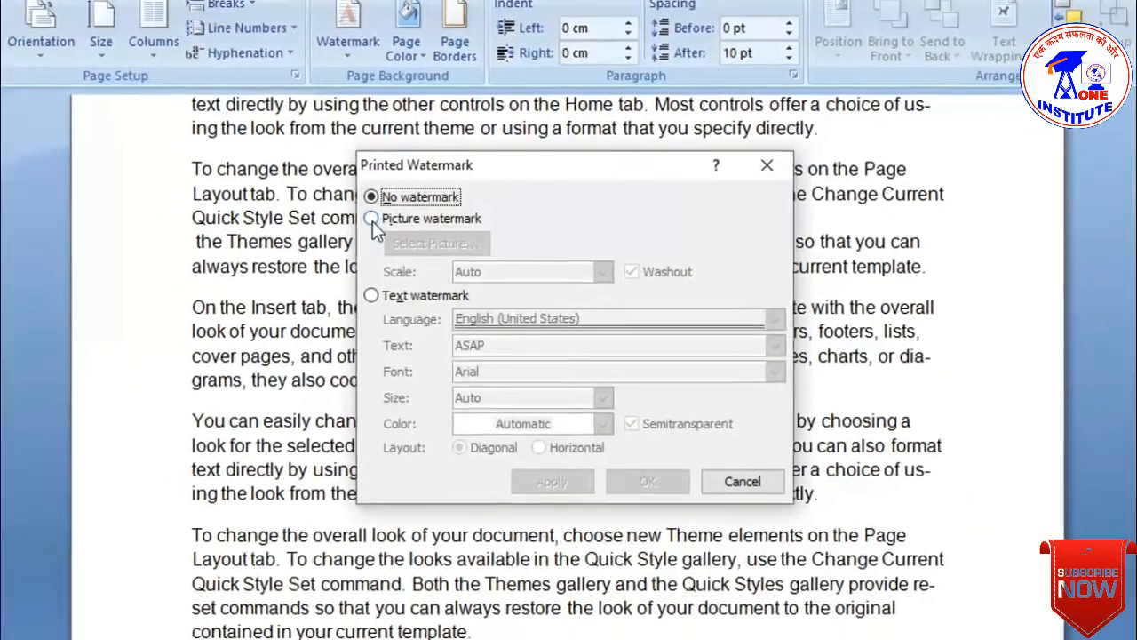
{"action": "left_click", "coordinate": [372, 219]}
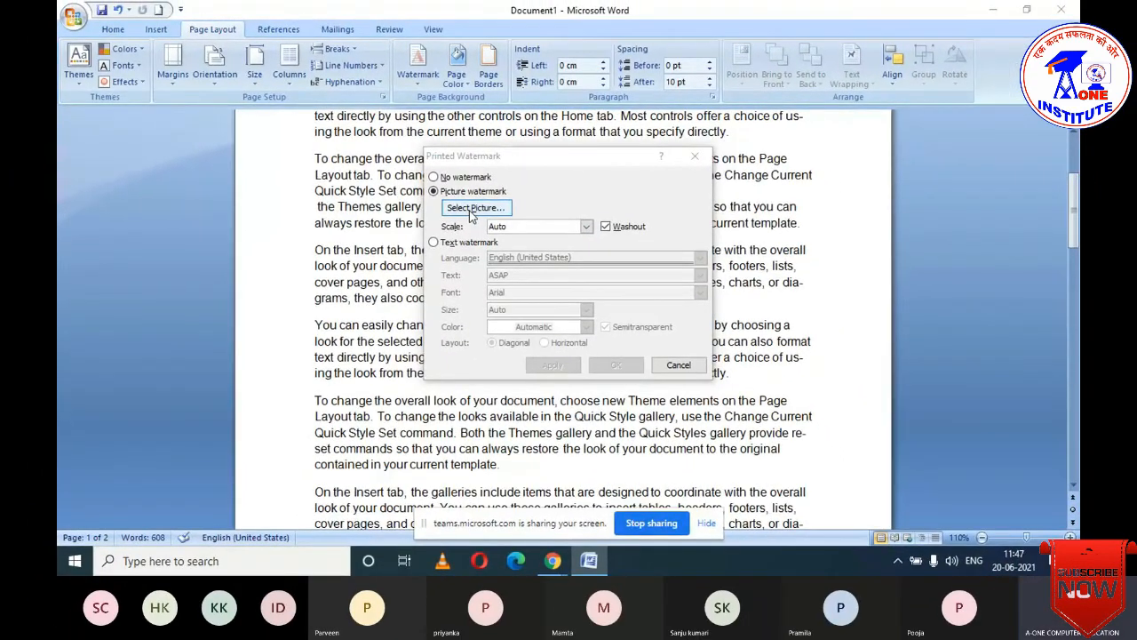
{"action": "left_click", "coordinate": [472, 213]}
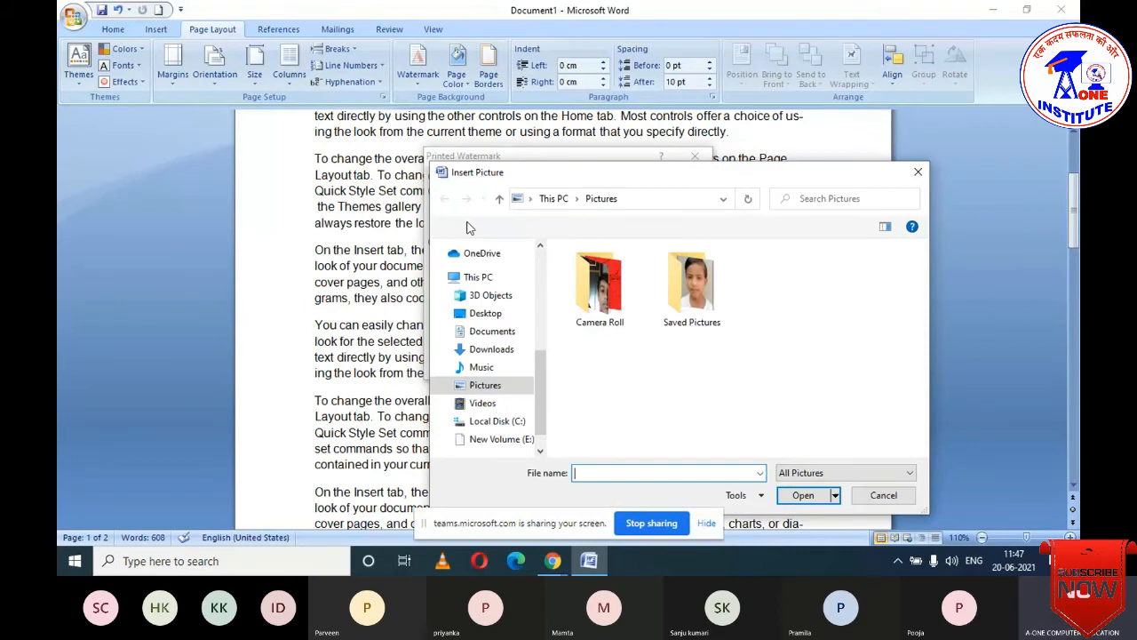
{"action": "left_click", "coordinate": [487, 313]}
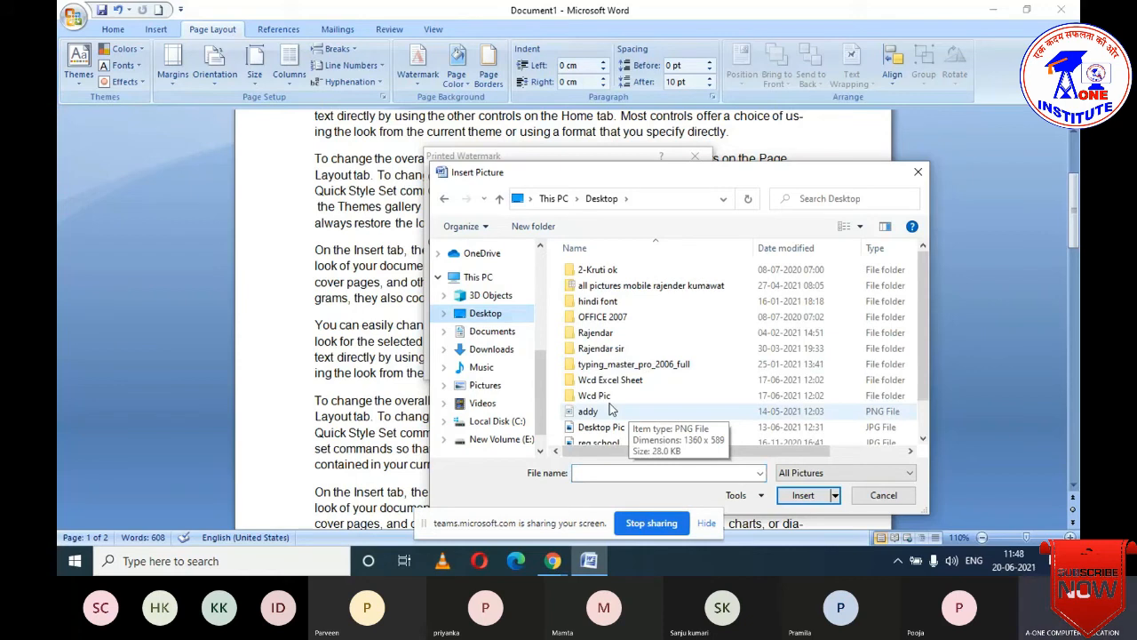
{"action": "left_click", "coordinate": [623, 378]}
{"action": "left_click", "coordinate": [791, 500]}
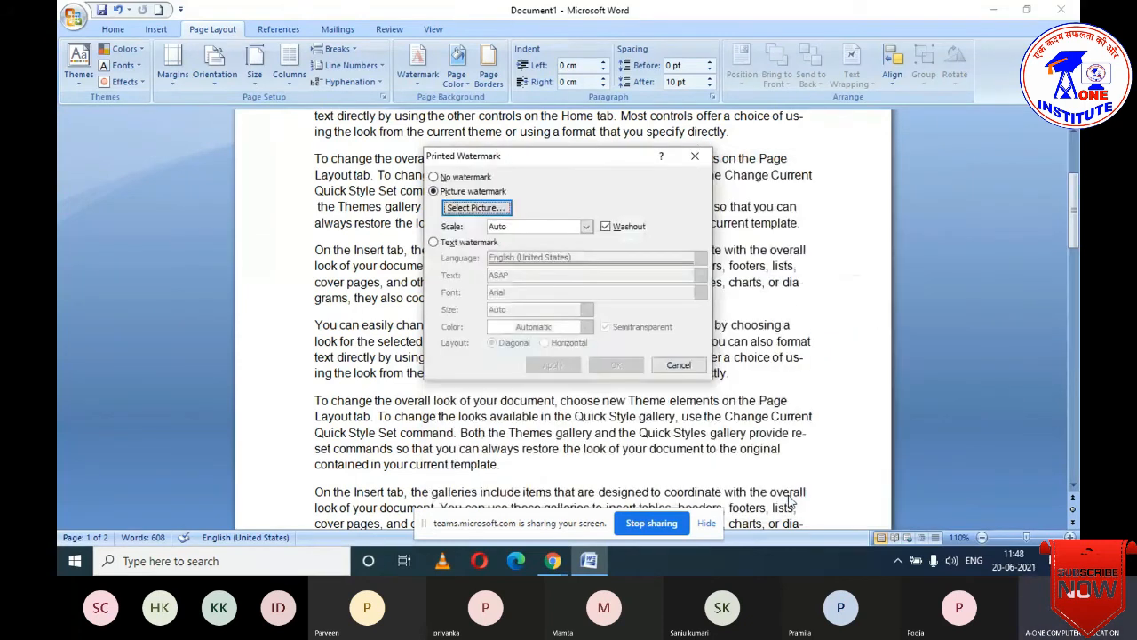
{"action": "left_click", "coordinate": [615, 365]}
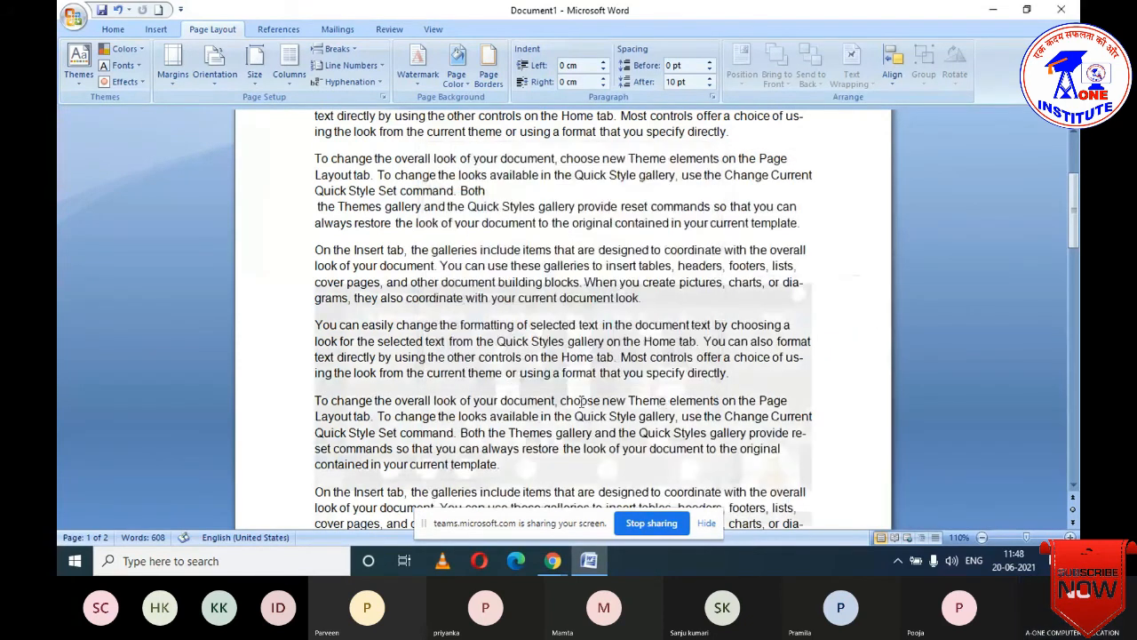
{"action": "scroll", "coordinate": [579, 401], "scroll_direction": "down", "scroll_amount": 10}
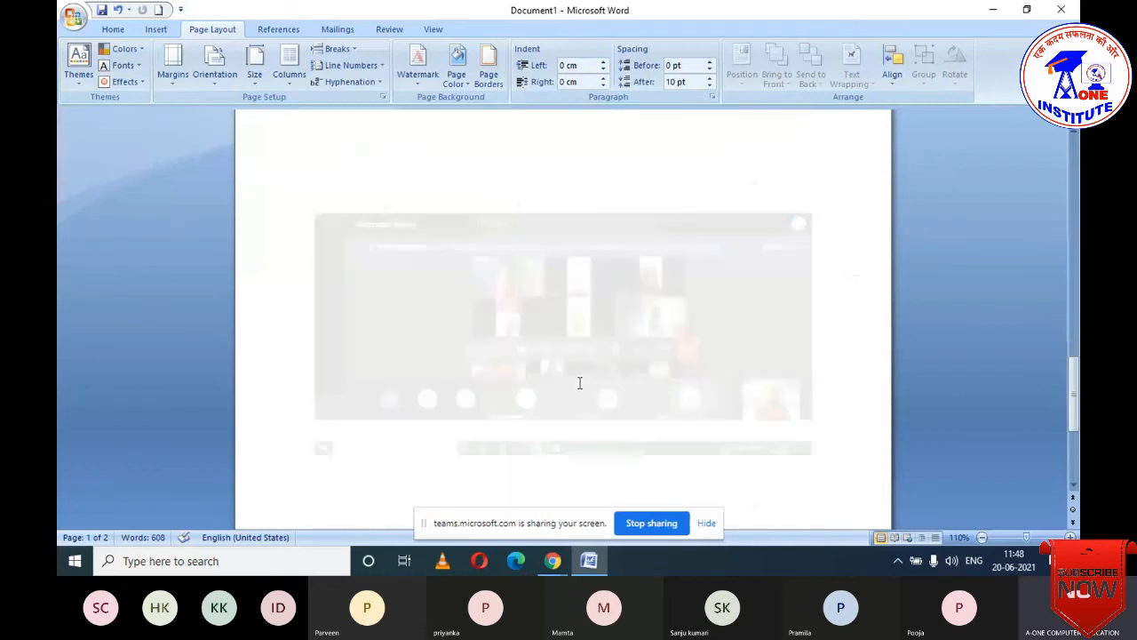
{"action": "scroll", "coordinate": [579, 383], "scroll_direction": "down", "scroll_amount": 2}
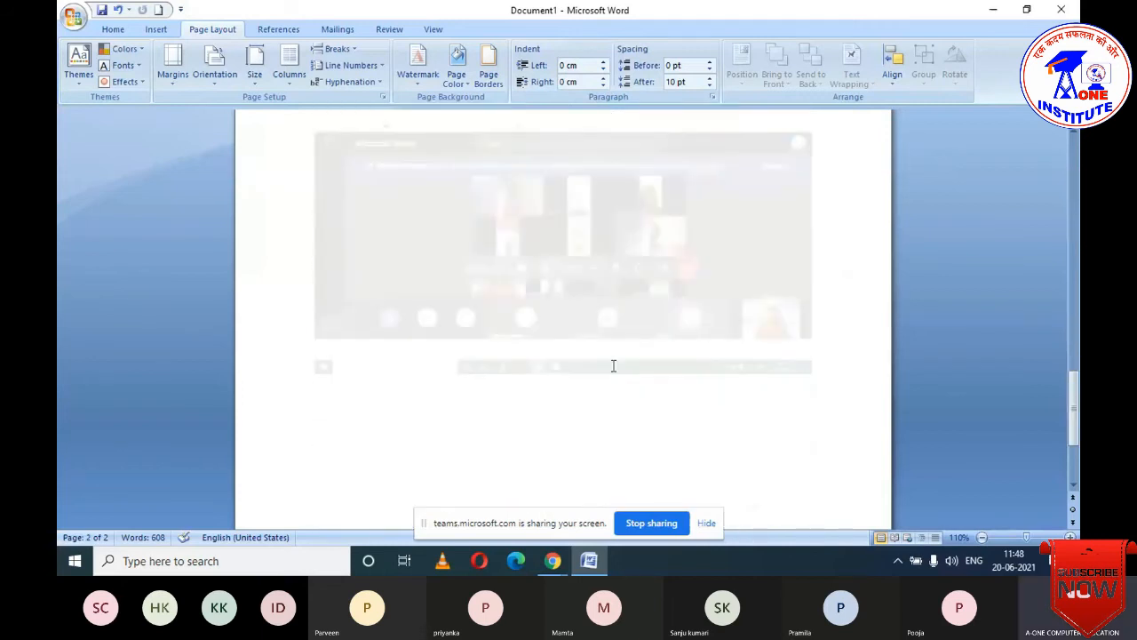
{"action": "scroll", "coordinate": [617, 361], "scroll_direction": "up", "scroll_amount": 1}
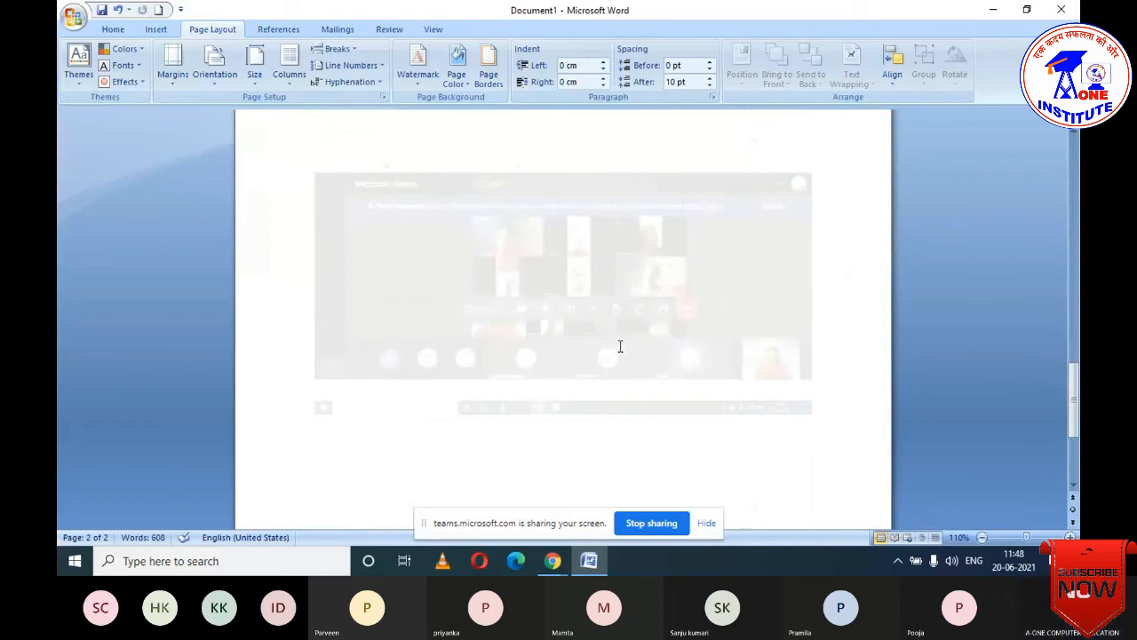
{"action": "scroll", "coordinate": [620, 347], "scroll_direction": "up", "scroll_amount": 10}
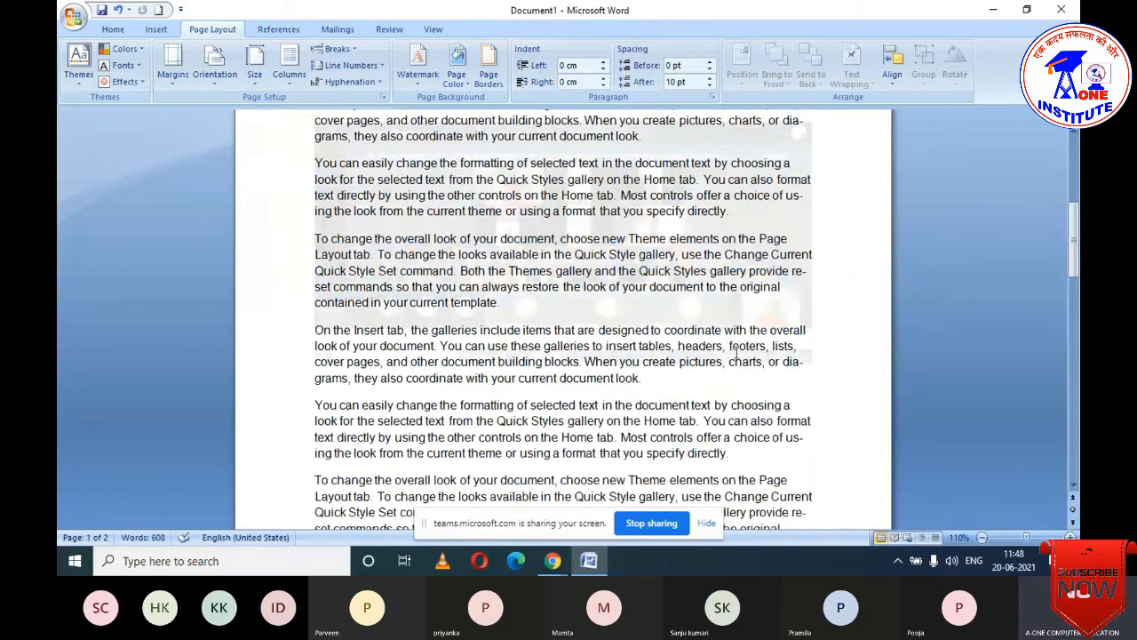
{"action": "key", "text": "ctrl+F2"}
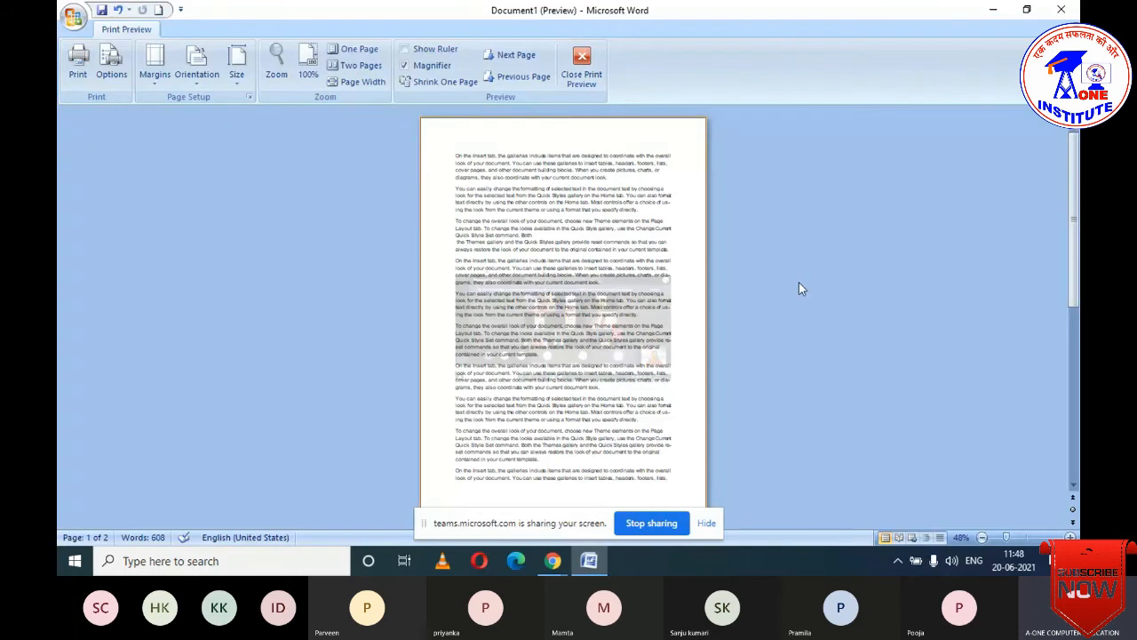
{"action": "left_click", "coordinate": [594, 77]}
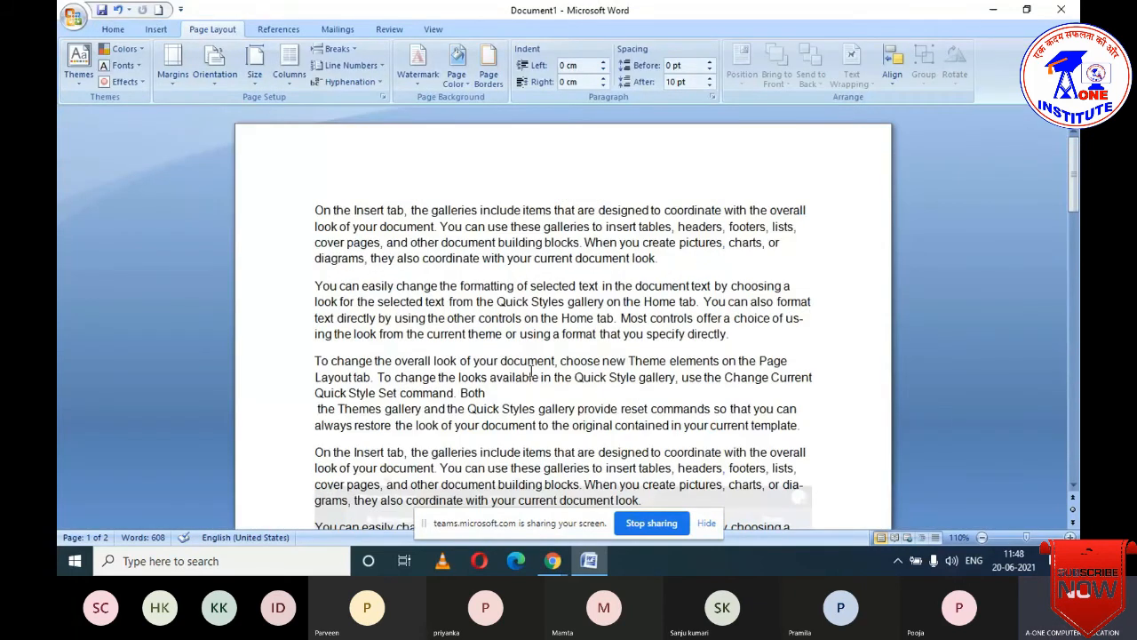
- Remove the picture watermark and scroll through both pages to confirm it is gone
{"action": "left_click", "coordinate": [417, 80]}
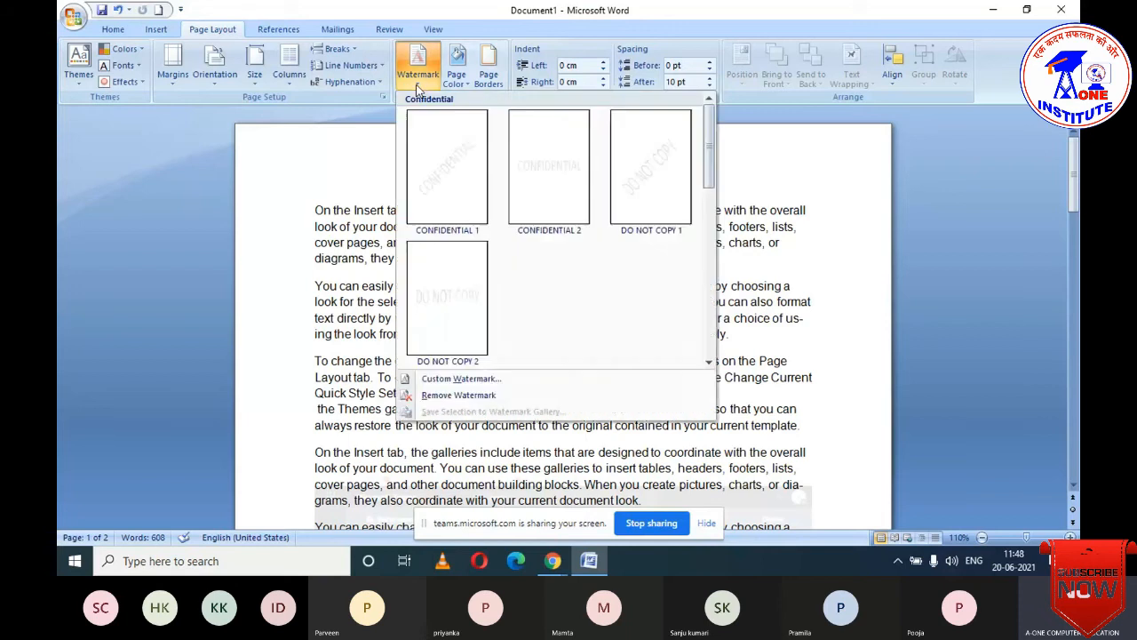
{"action": "left_click", "coordinate": [454, 397]}
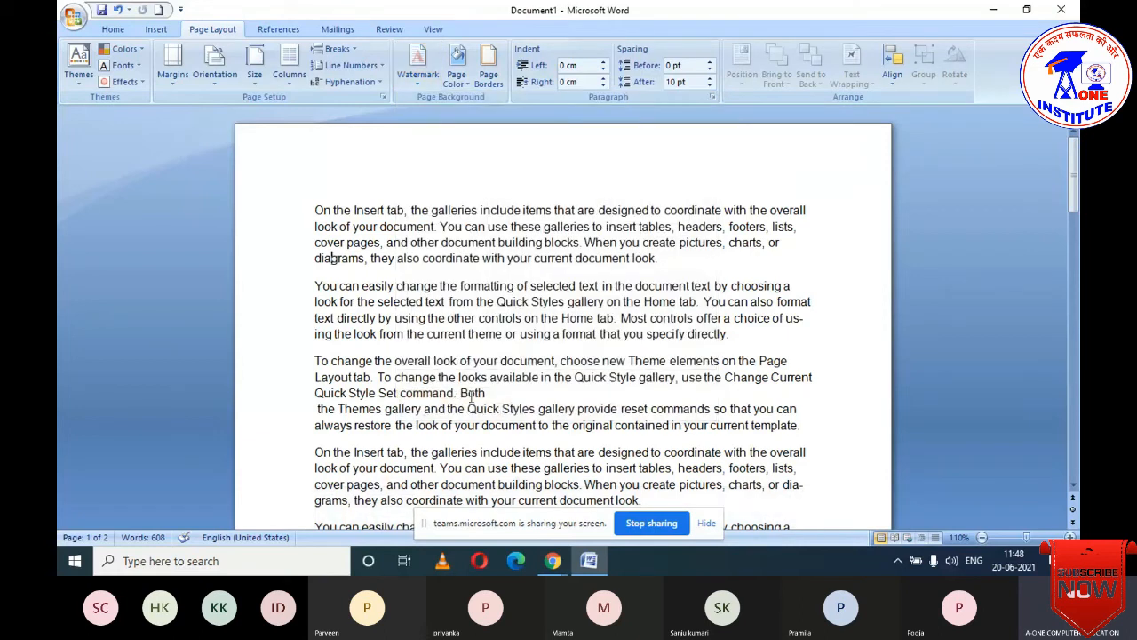
{"action": "scroll", "coordinate": [464, 402], "scroll_direction": "down", "scroll_amount": 4}
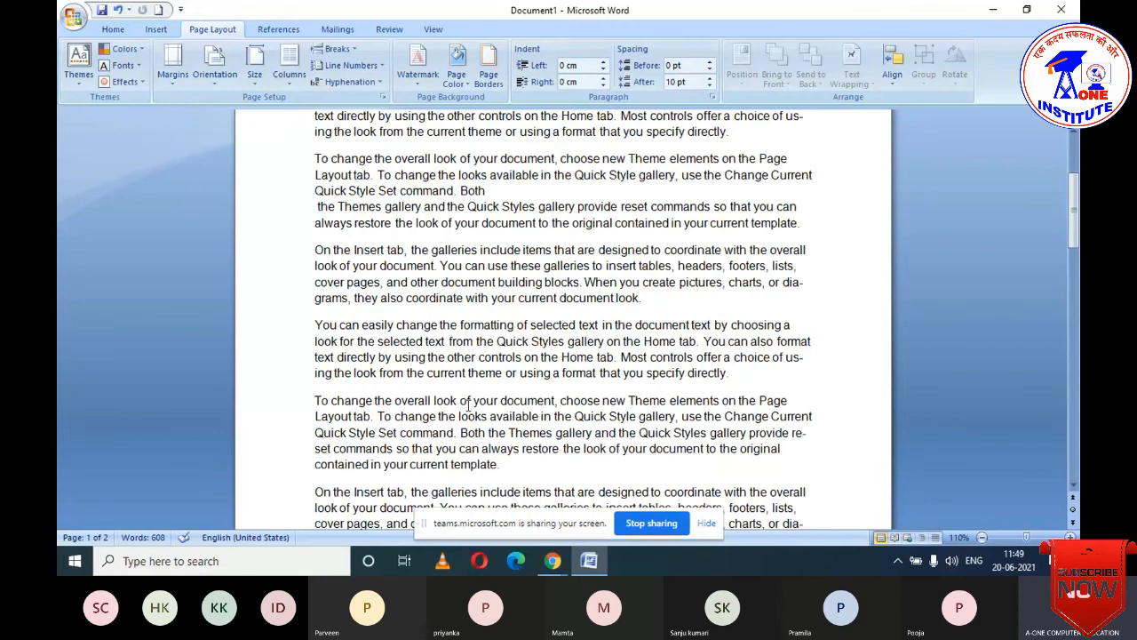
{"action": "scroll", "coordinate": [463, 409], "scroll_direction": "down", "scroll_amount": 8}
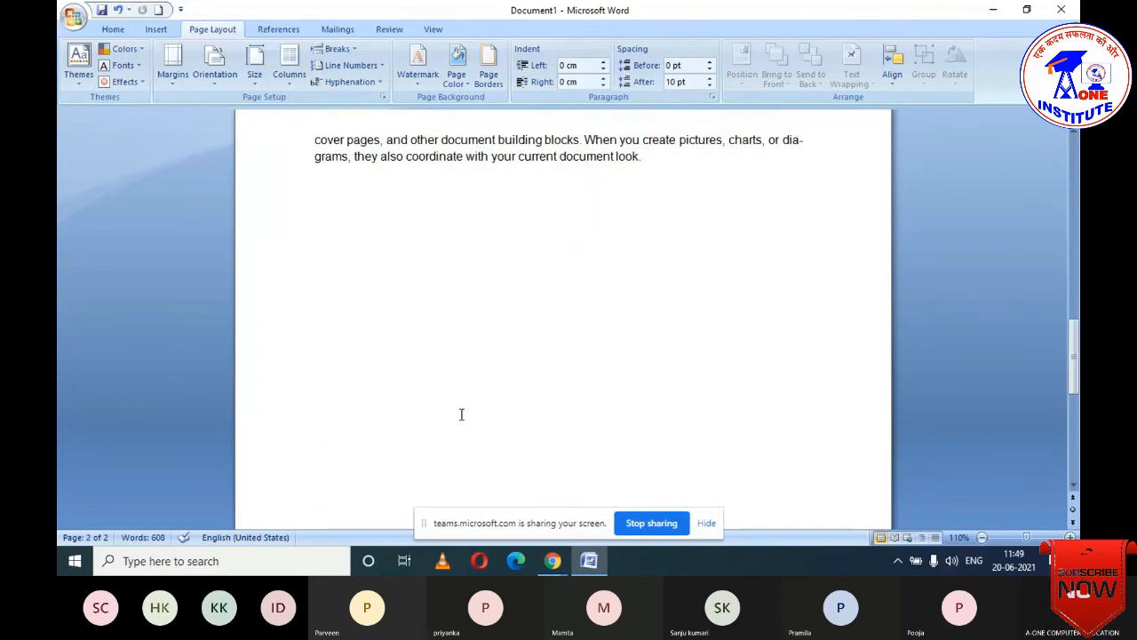
{"action": "scroll", "coordinate": [461, 414], "scroll_direction": "up", "scroll_amount": 5}
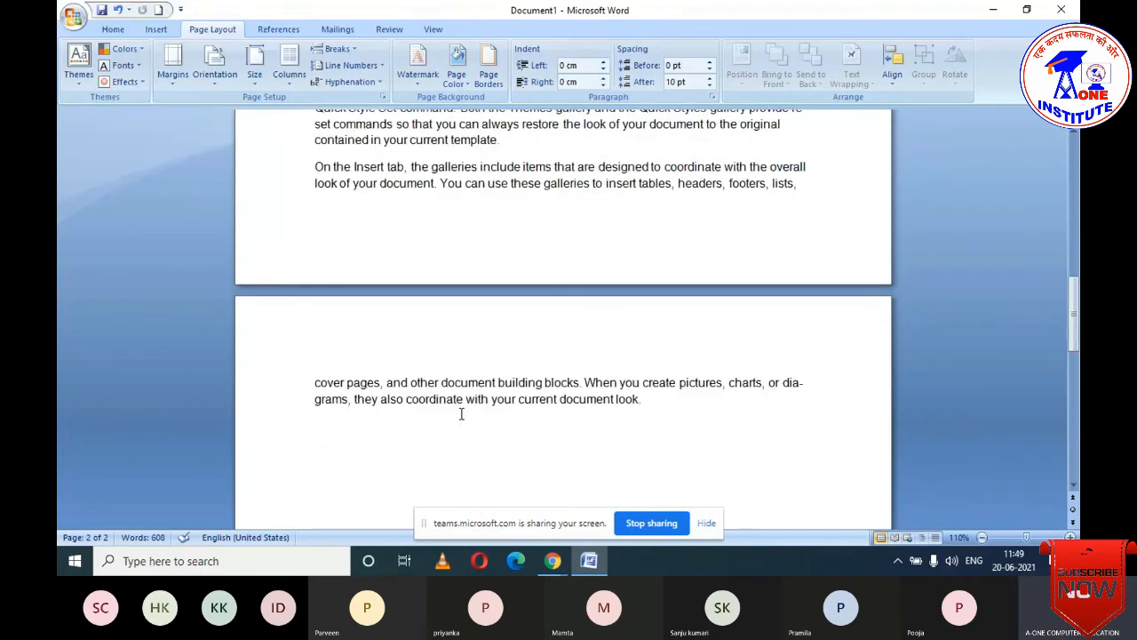
{"action": "scroll", "coordinate": [461, 415], "scroll_direction": "up", "scroll_amount": 6}
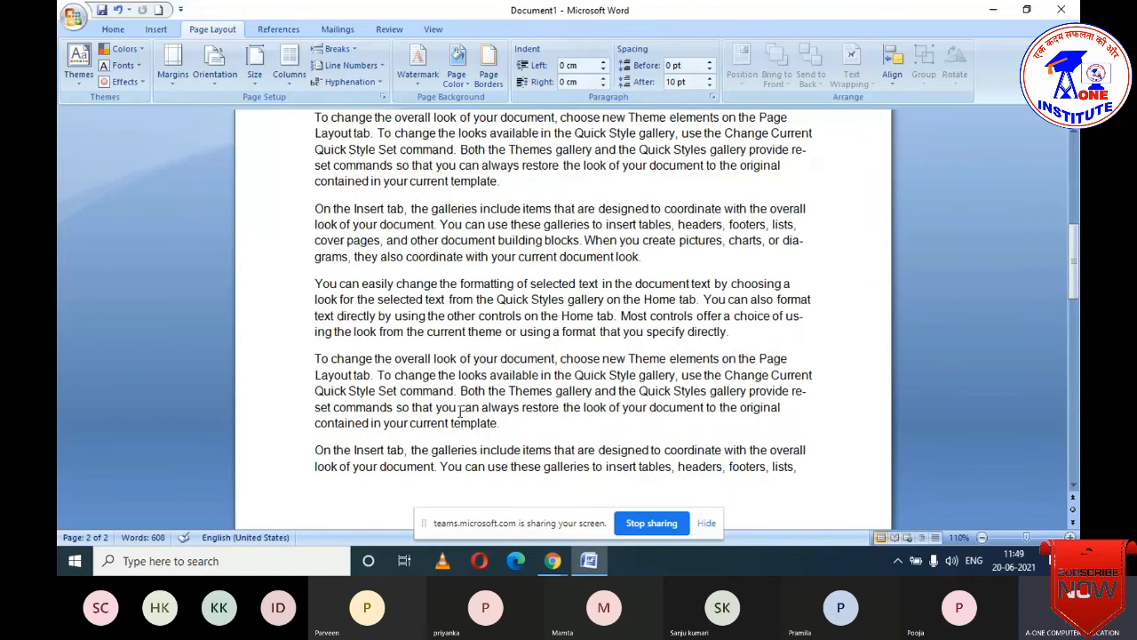
{"action": "scroll", "coordinate": [460, 412], "scroll_direction": "up", "scroll_amount": 1}
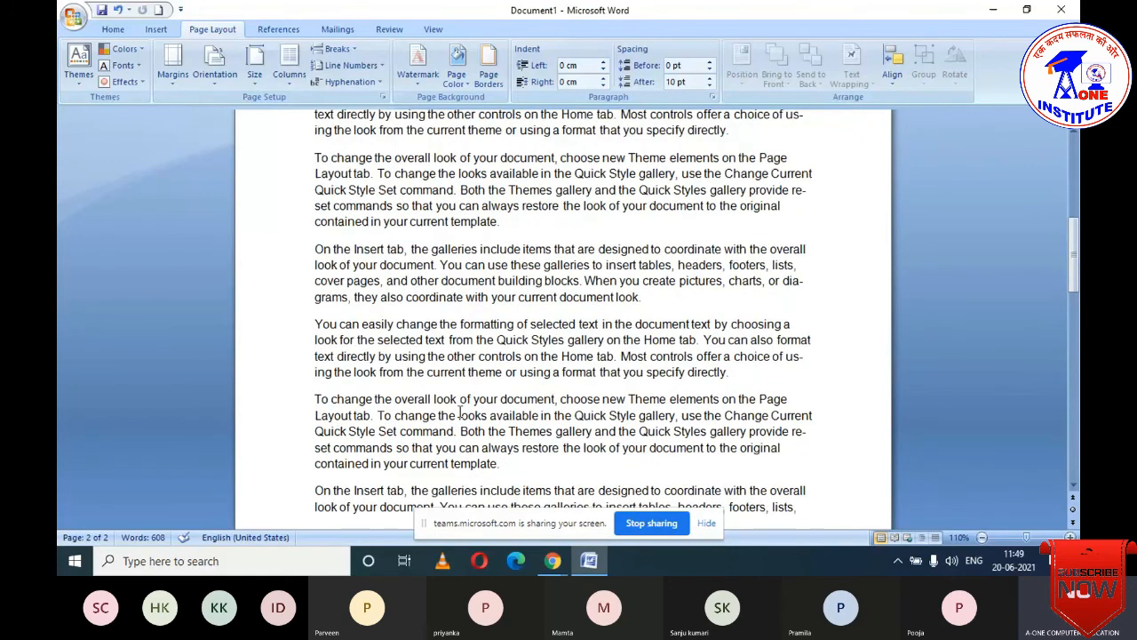
{"action": "key", "text": "shift+Return"}
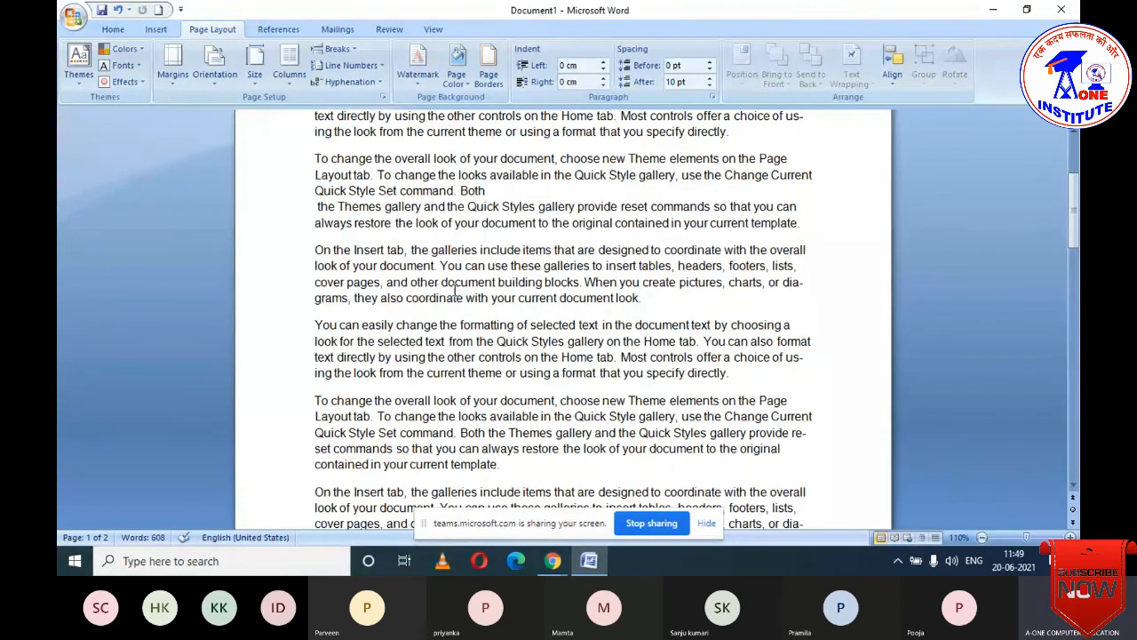
- Start a text watermark reading 'A-One Computer Education' with English (United States) language
{"action": "left_click", "coordinate": [418, 76]}
{"action": "left_click", "coordinate": [424, 376]}
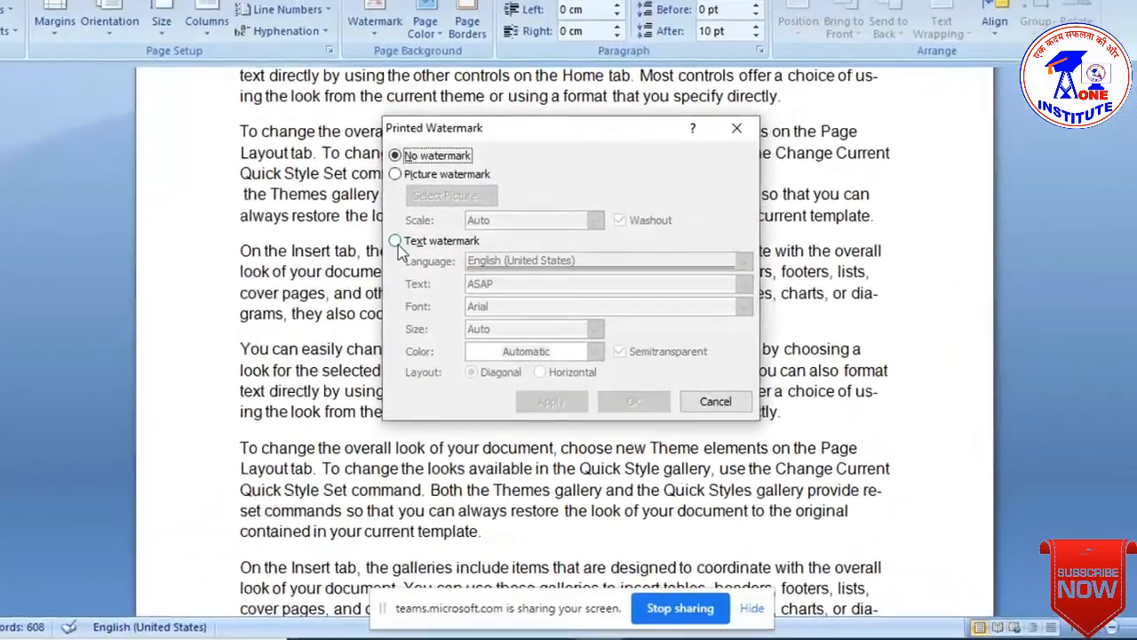
{"action": "left_click", "coordinate": [404, 241]}
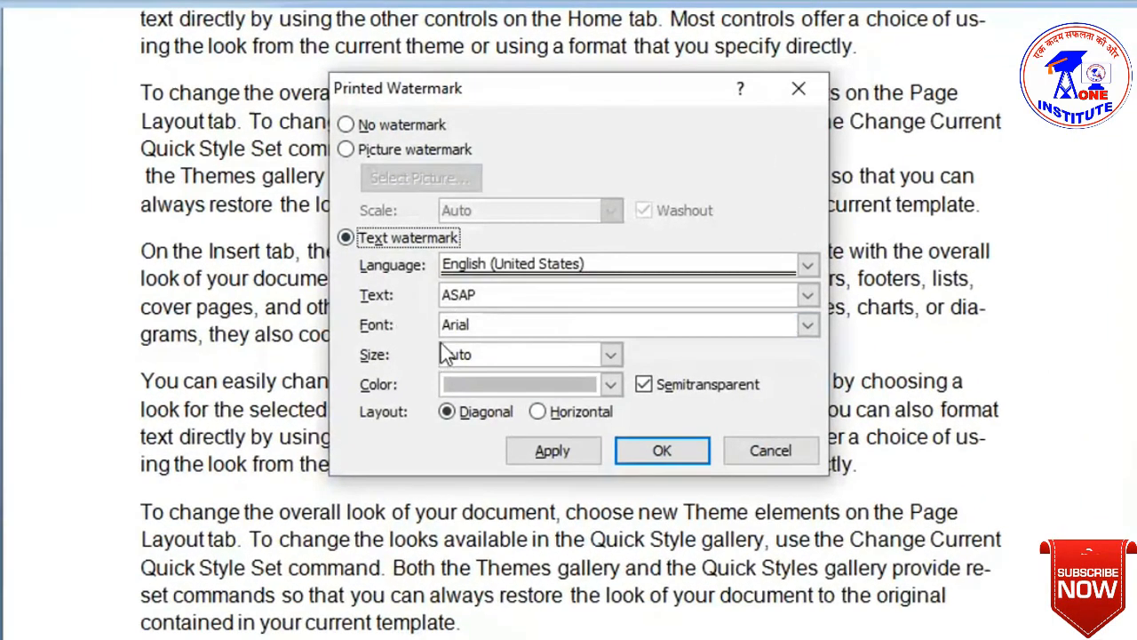
{"action": "left_click", "coordinate": [812, 267]}
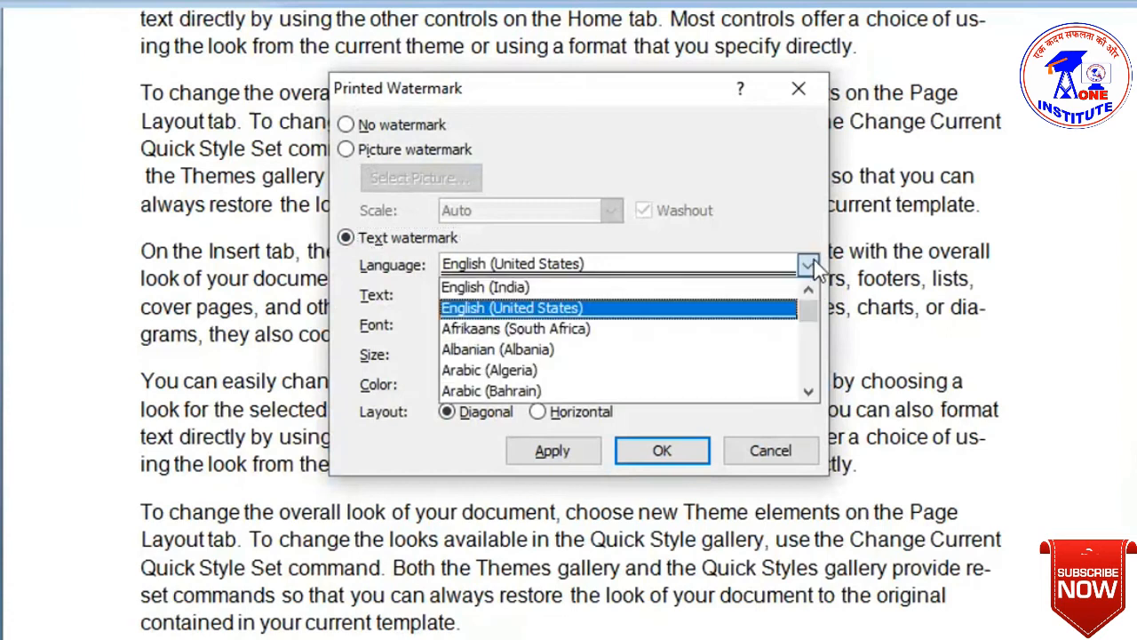
{"action": "left_click", "coordinate": [813, 260]}
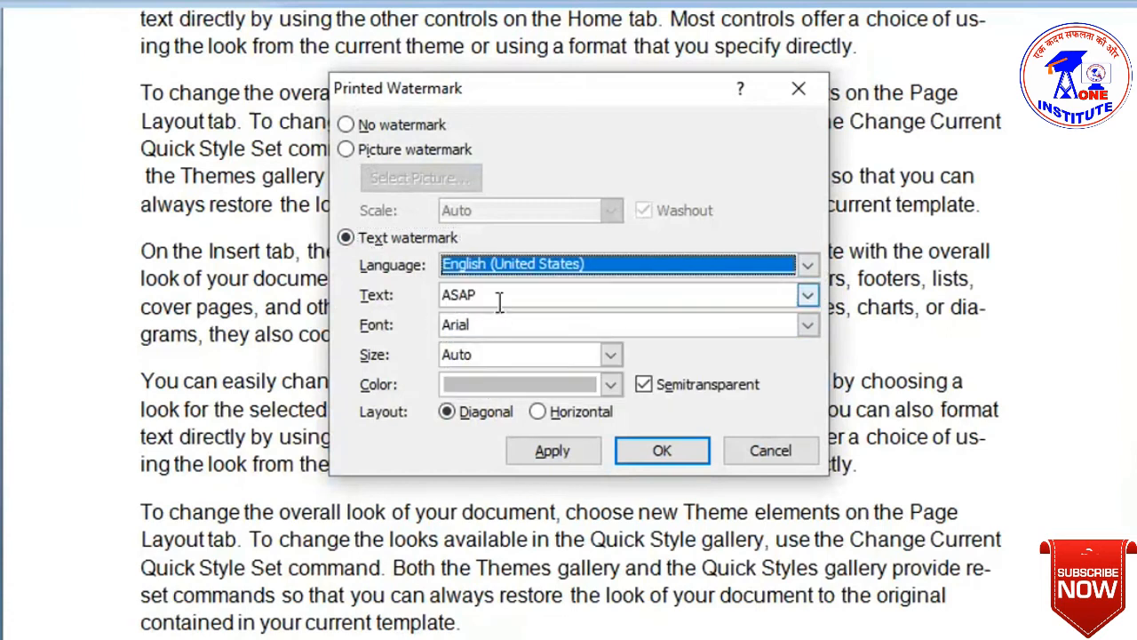
{"action": "key", "text": "Tab"}
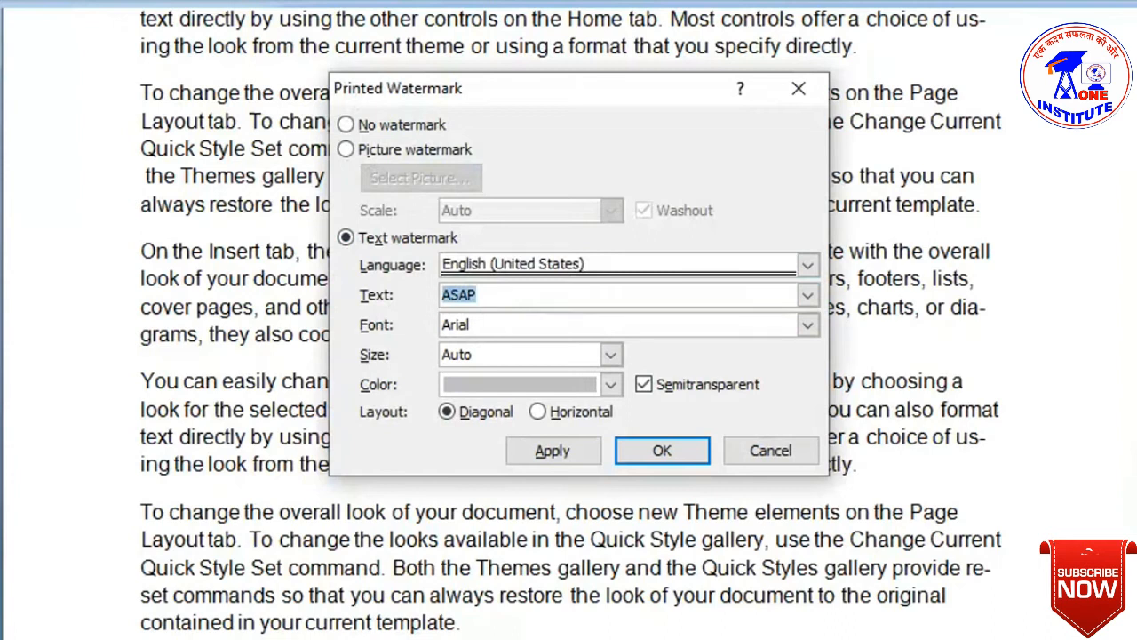
{"action": "type", "text": "A-One"}
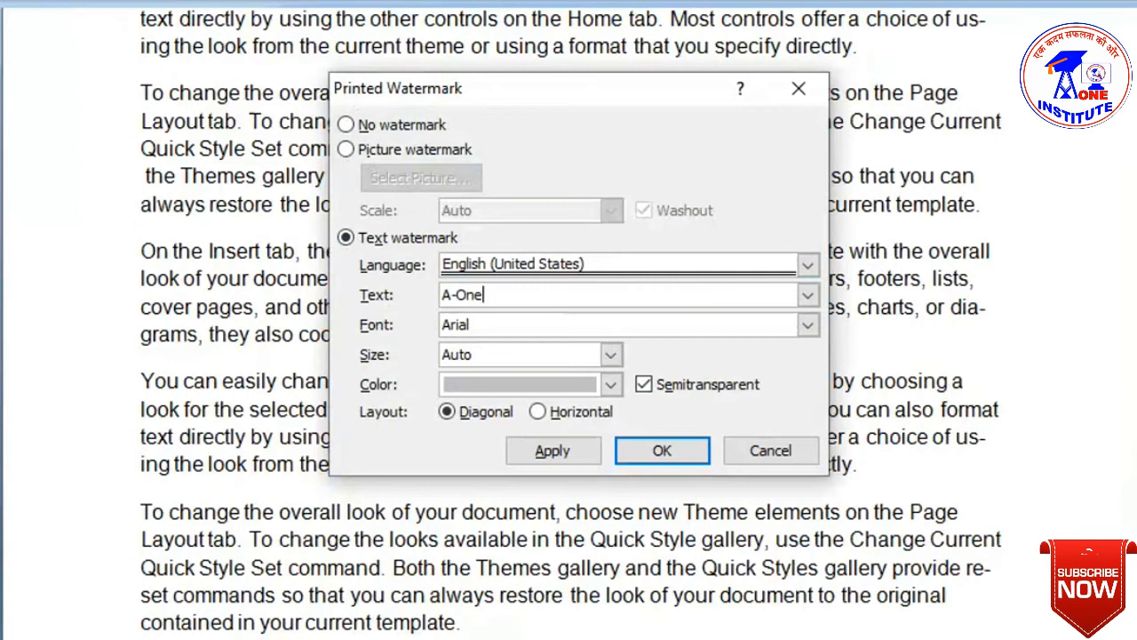
{"action": "type", "text": " Comp"}
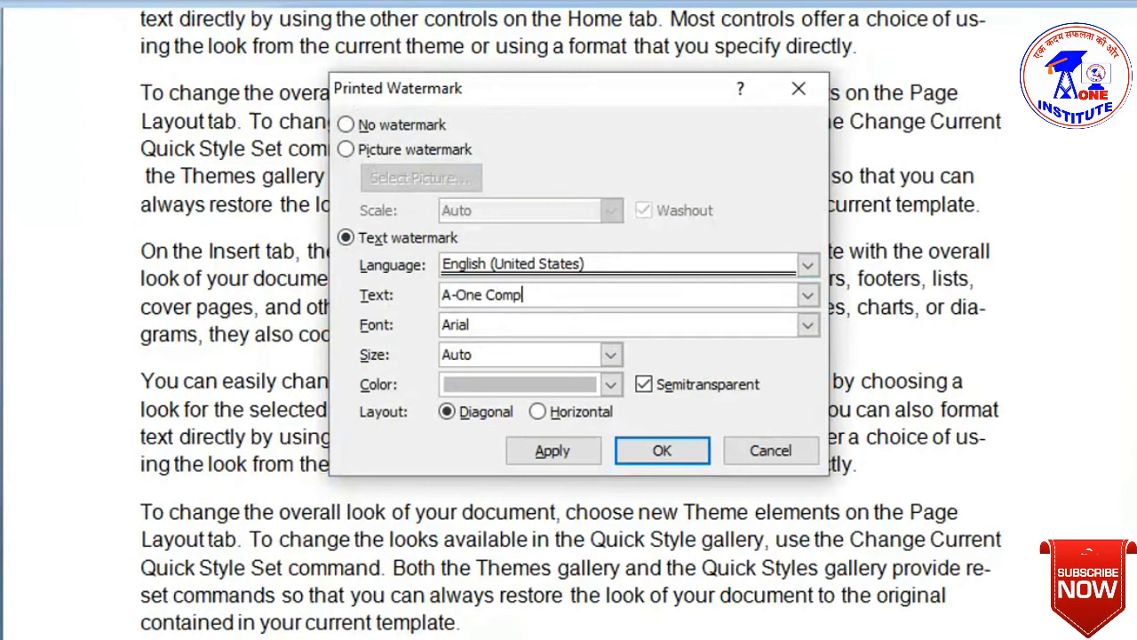
{"action": "type", "text": "uter Education"}
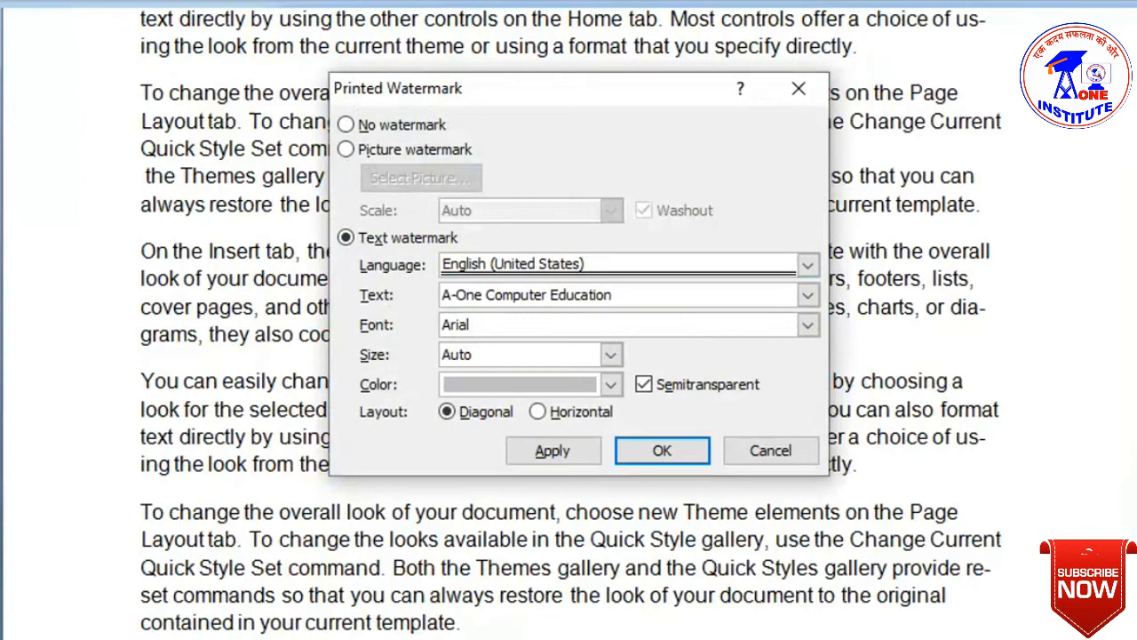
- Set the watermark font to Arial, size Auto and colour dark blue
{"action": "left_click", "coordinate": [808, 324]}
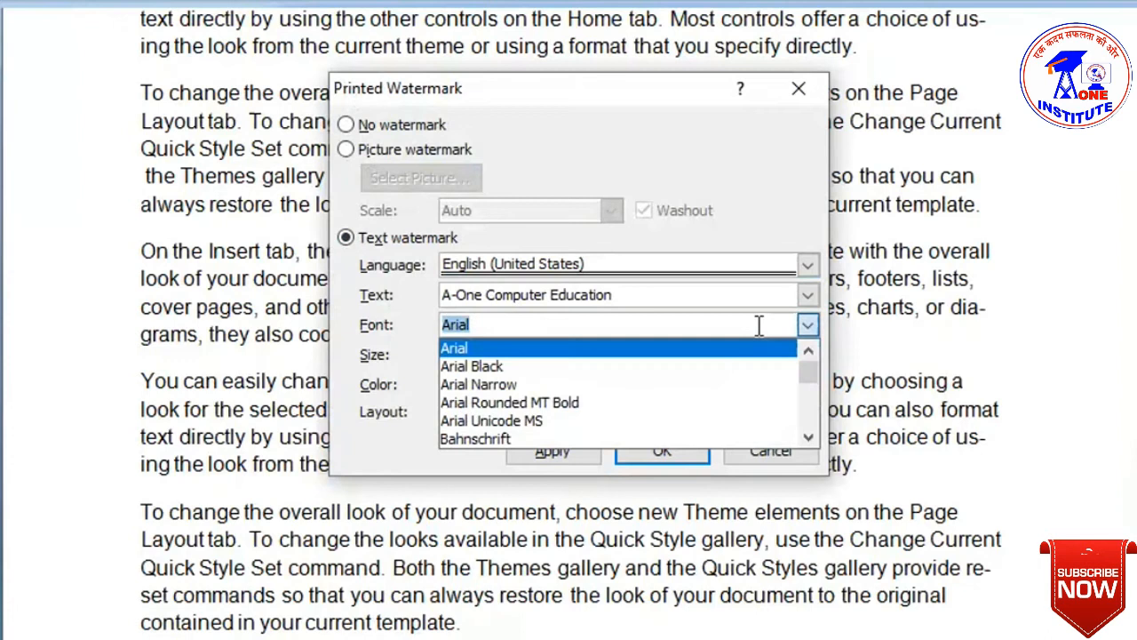
{"action": "left_click", "coordinate": [431, 321]}
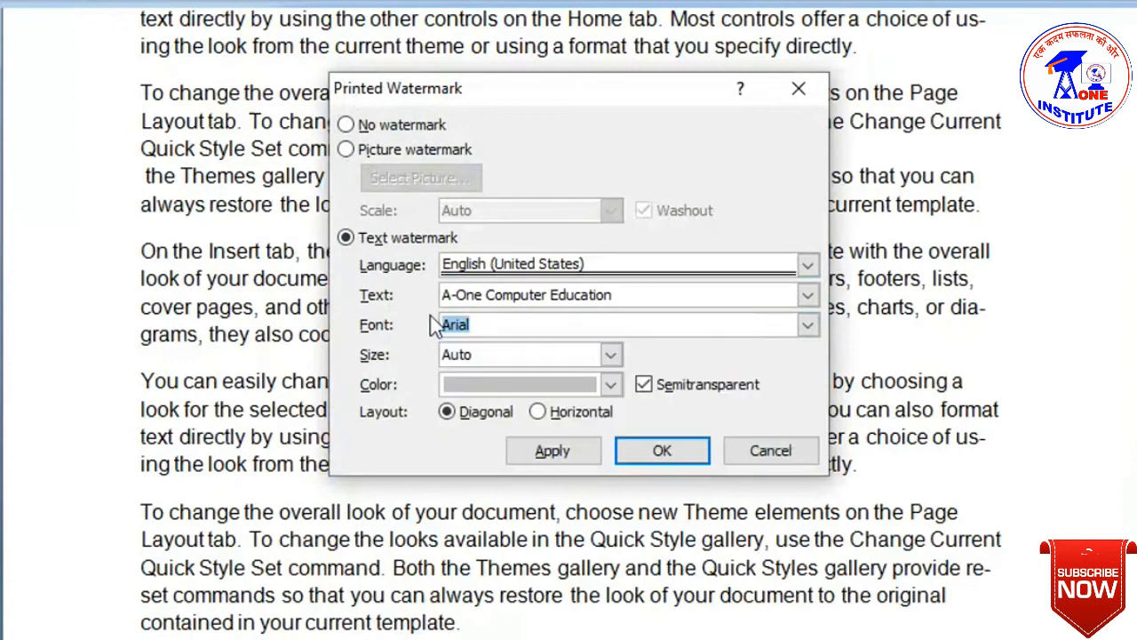
{"action": "left_click", "coordinate": [612, 356]}
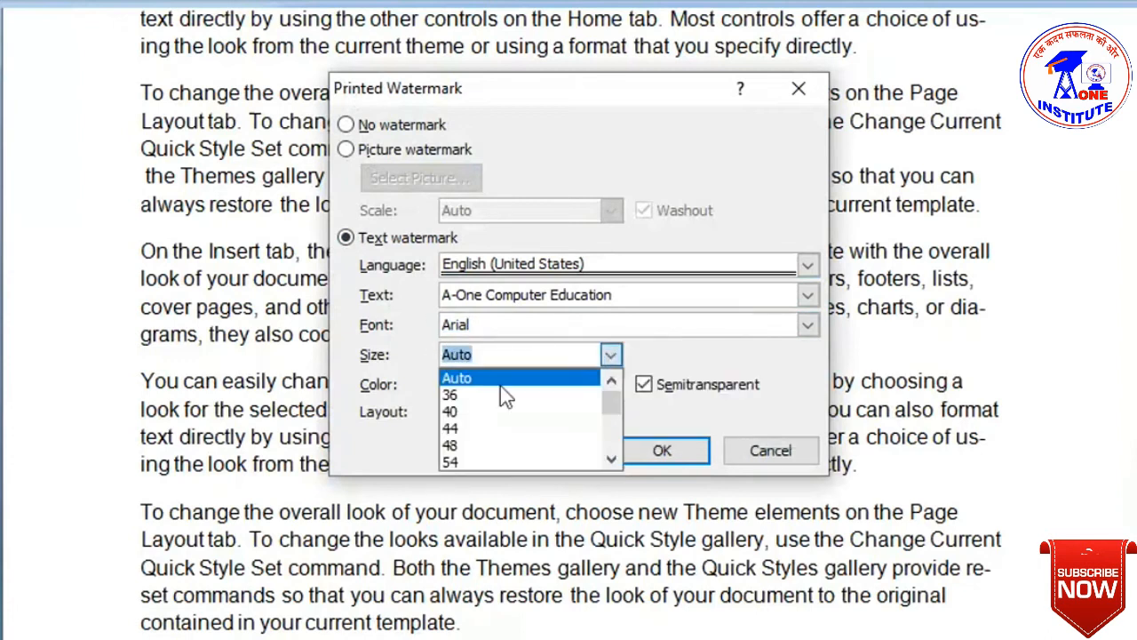
{"action": "scroll", "coordinate": [482, 418], "scroll_direction": "down", "scroll_amount": 3}
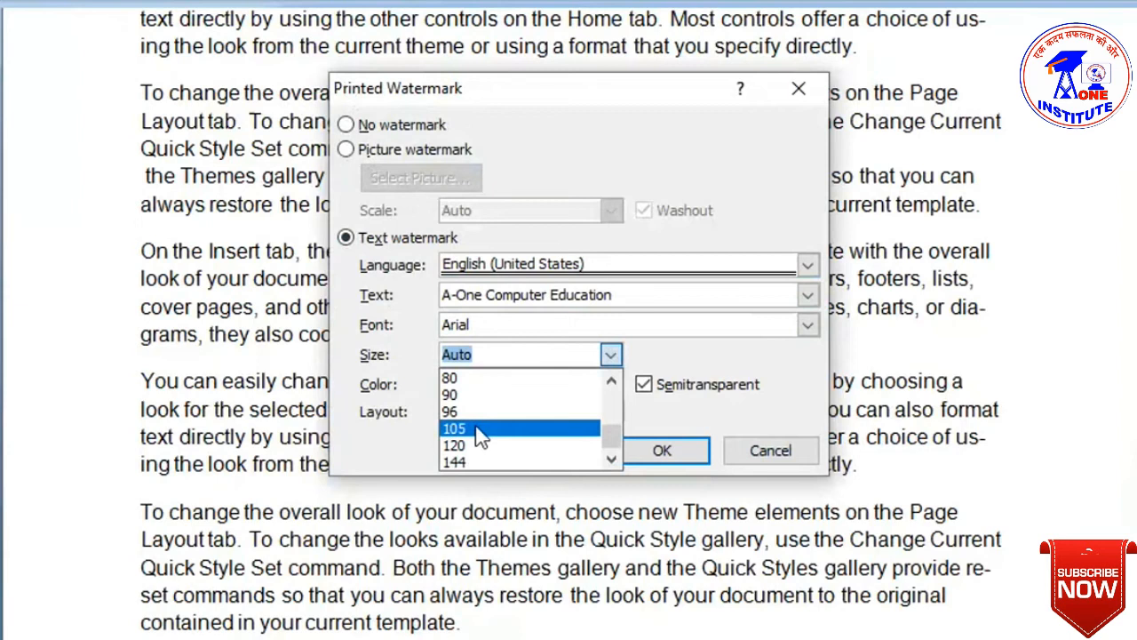
{"action": "scroll", "coordinate": [475, 426], "scroll_direction": "up", "scroll_amount": 2}
{"action": "scroll", "coordinate": [475, 427], "scroll_direction": "up", "scroll_amount": 1}
{"action": "left_click", "coordinate": [476, 355]}
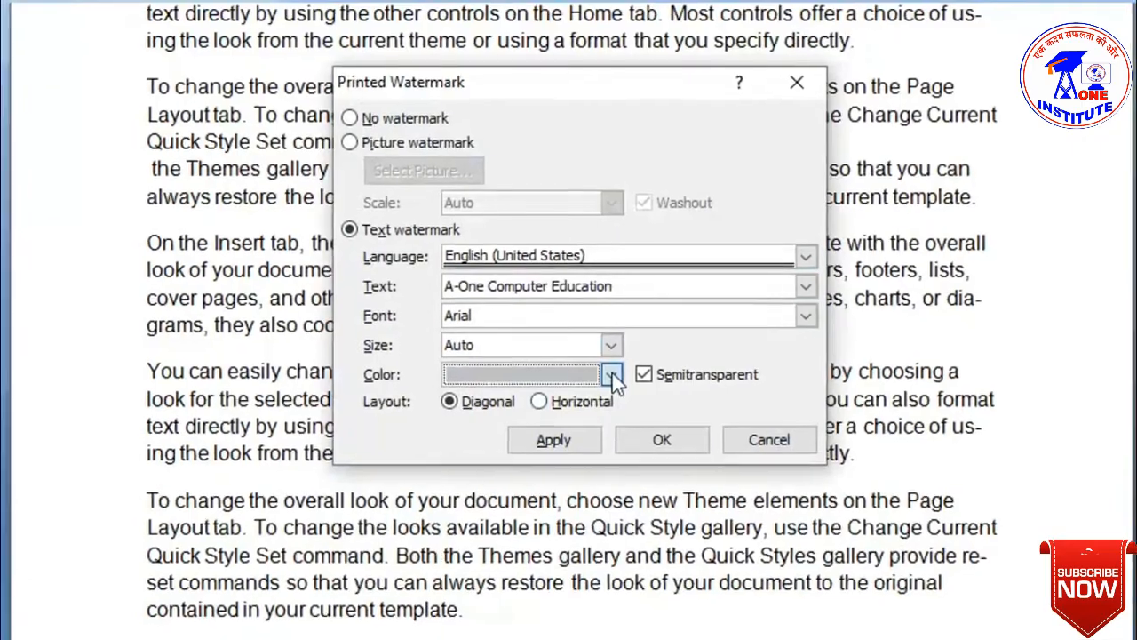
{"action": "left_click", "coordinate": [610, 384]}
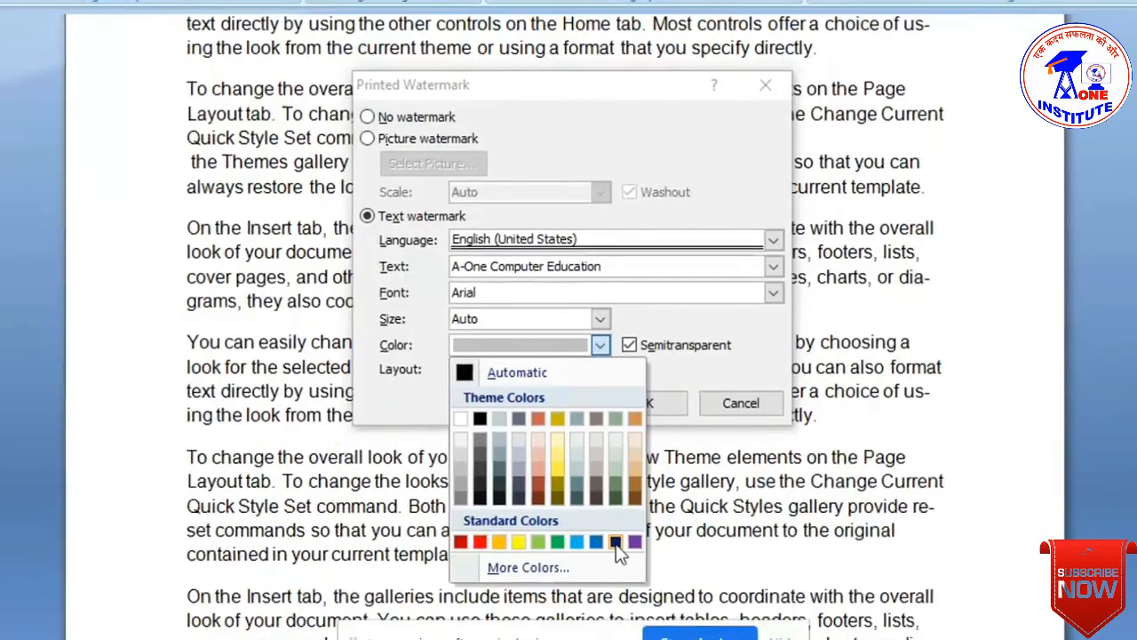
{"action": "left_click", "coordinate": [618, 549]}
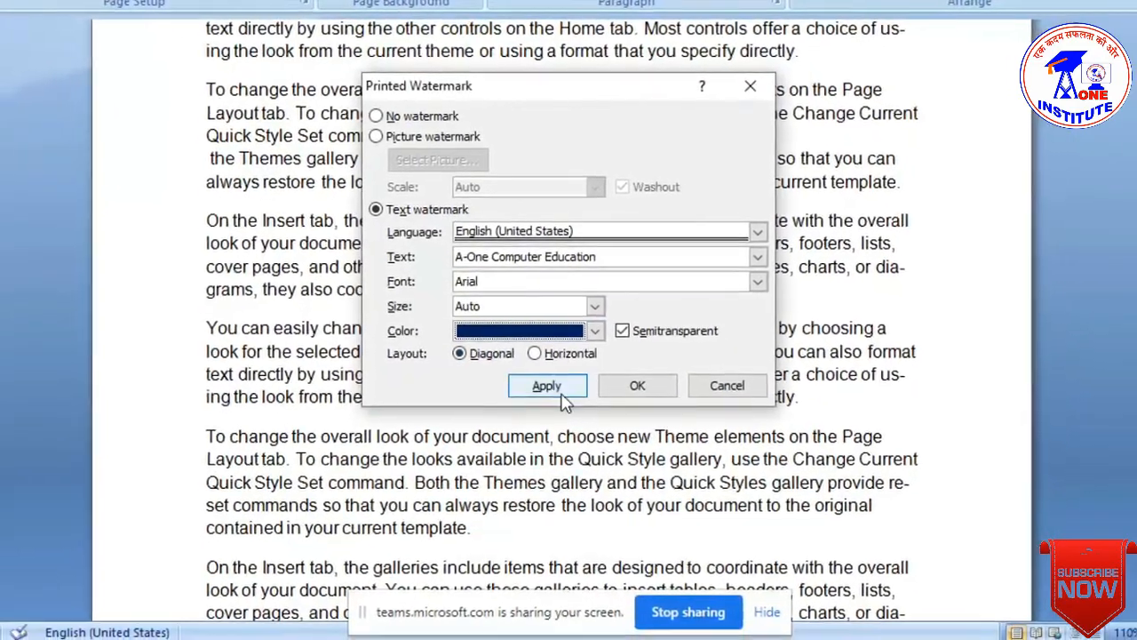
{"action": "left_click", "coordinate": [559, 393]}
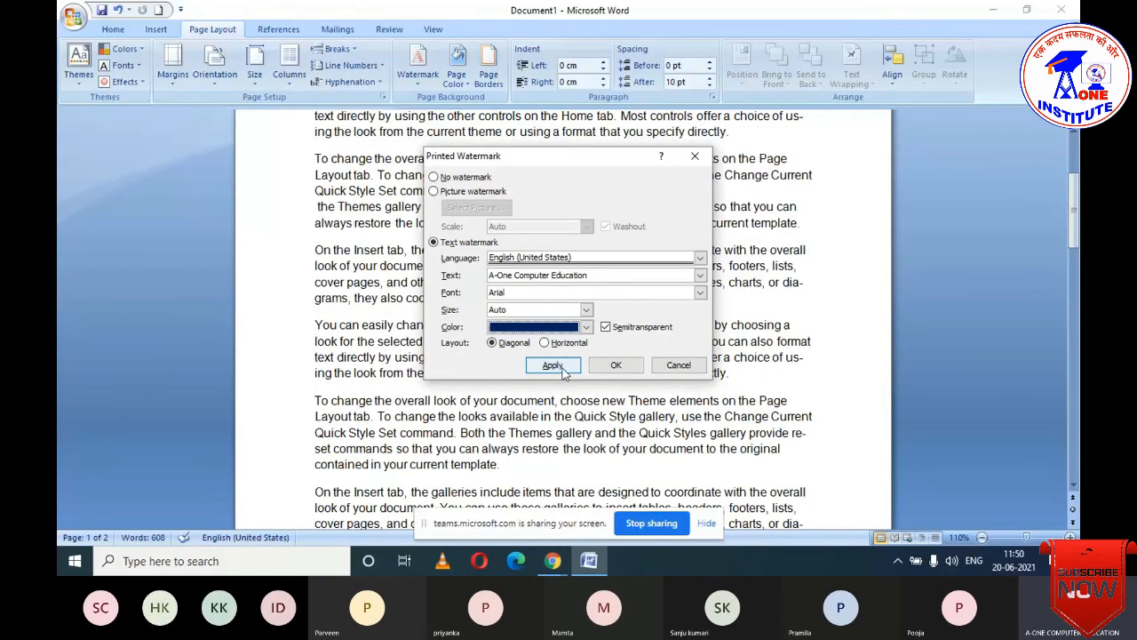
- Apply the diagonal 'A-One Computer Education' watermark and check it on page 2
{"action": "left_click", "coordinate": [565, 371]}
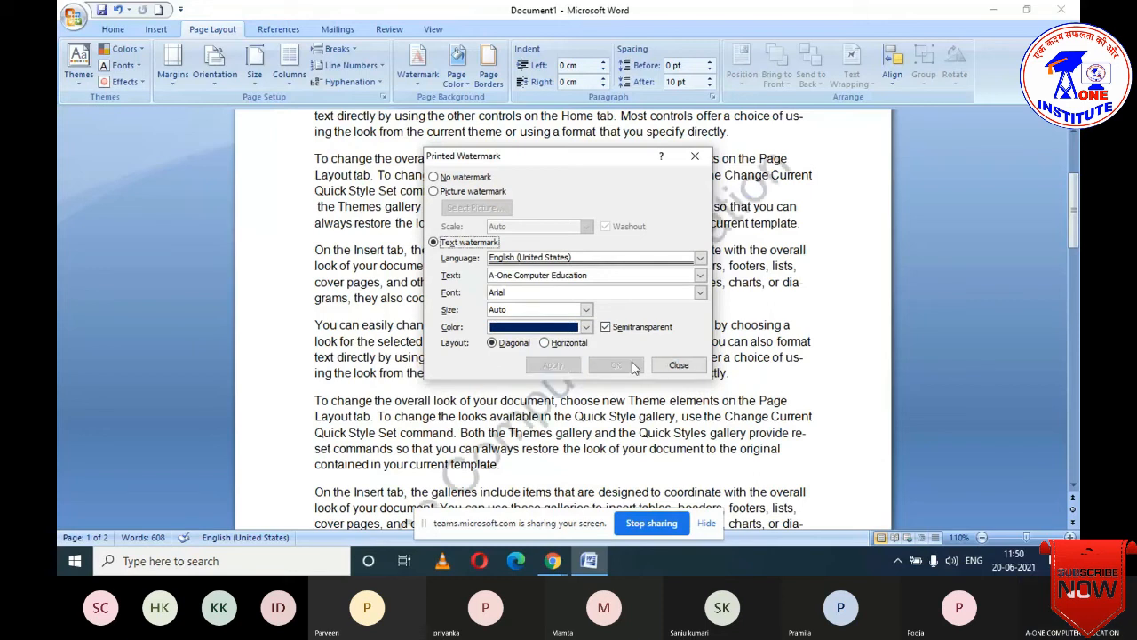
{"action": "left_click", "coordinate": [671, 367]}
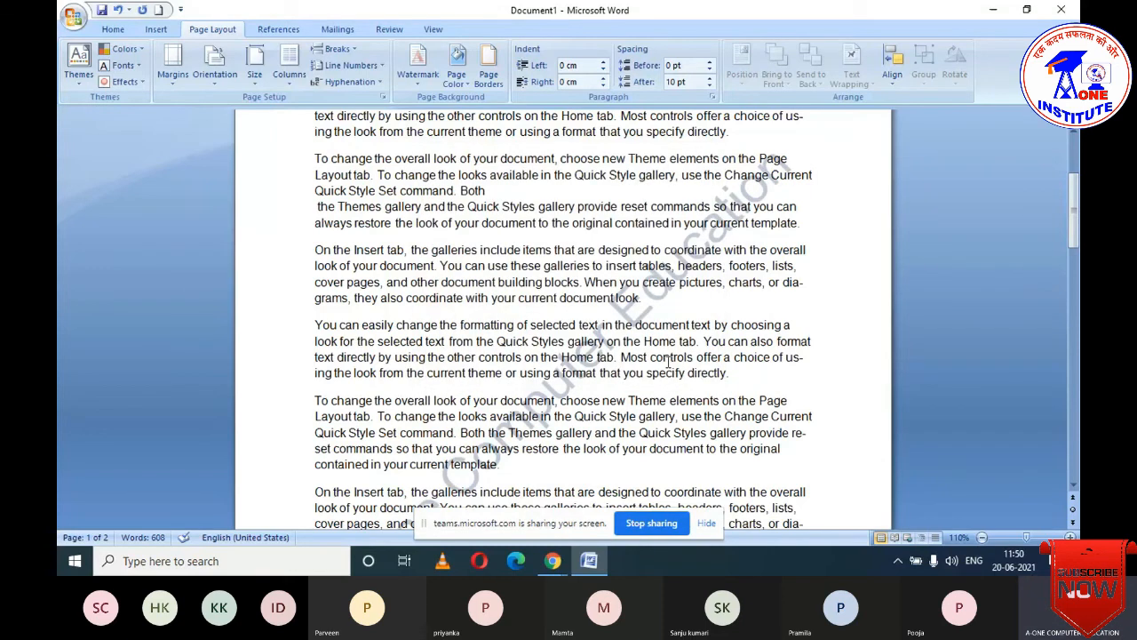
{"action": "scroll", "coordinate": [570, 347], "scroll_direction": "down", "scroll_amount": 1}
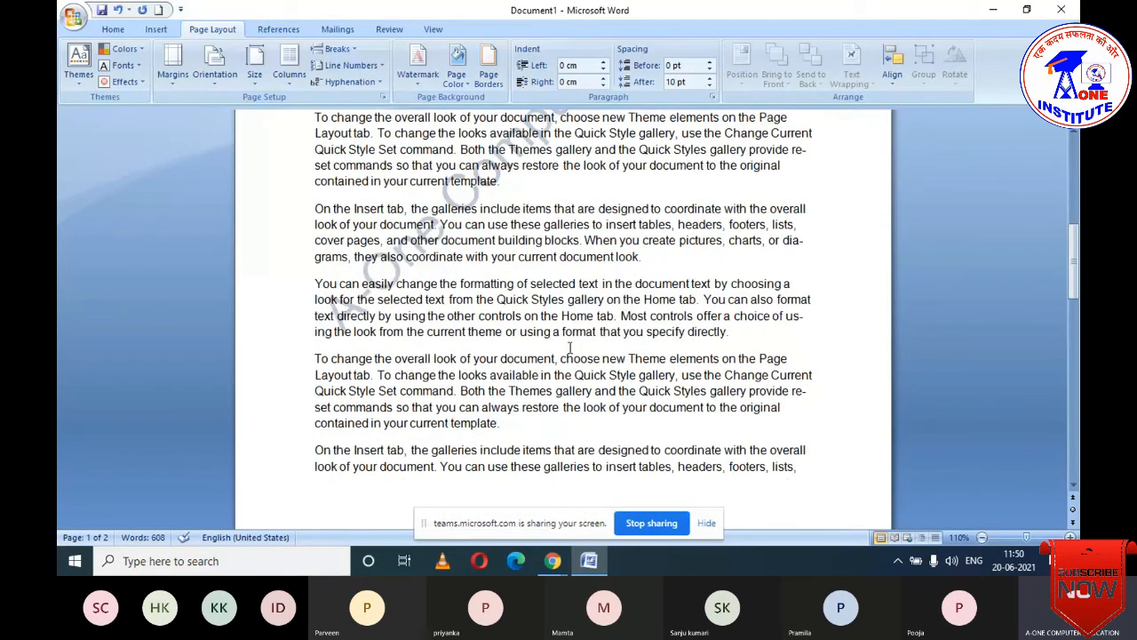
{"action": "scroll", "coordinate": [569, 348], "scroll_direction": "down", "scroll_amount": 3}
{"action": "scroll", "coordinate": [570, 348], "scroll_direction": "down", "scroll_amount": 15}
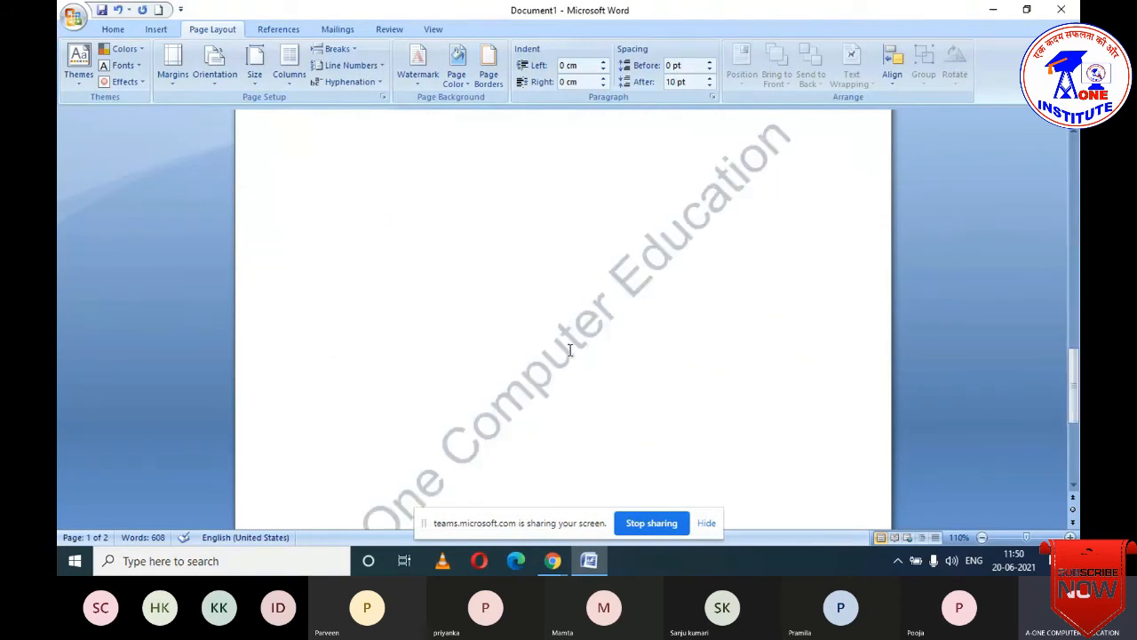
{"action": "scroll", "coordinate": [570, 350], "scroll_direction": "down", "scroll_amount": 3}
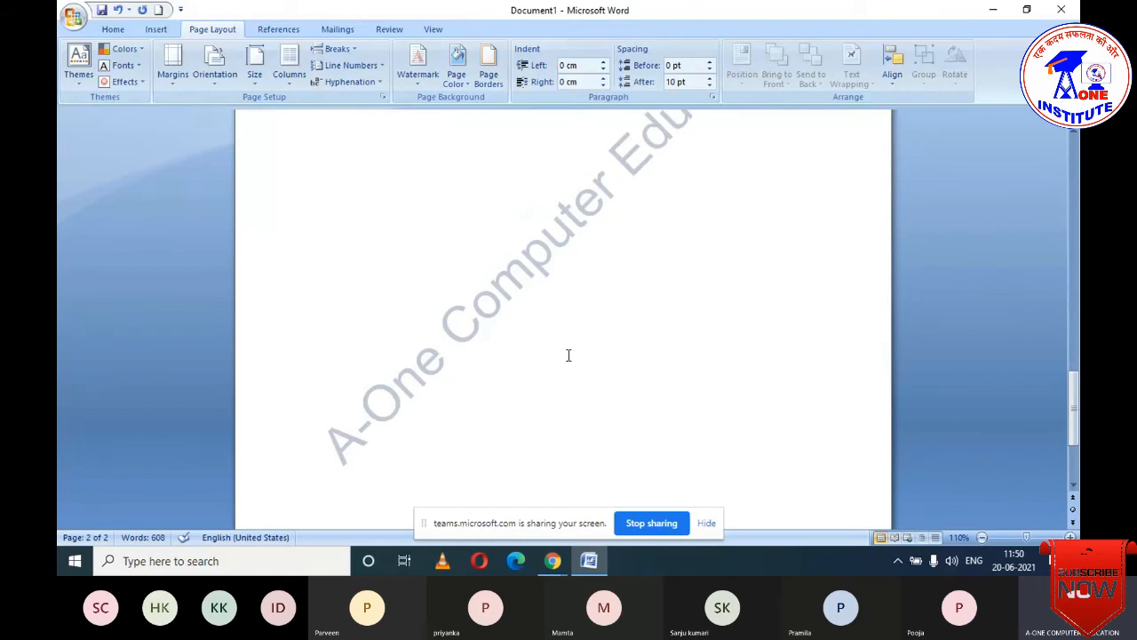
{"action": "scroll", "coordinate": [568, 355], "scroll_direction": "up", "scroll_amount": 2}
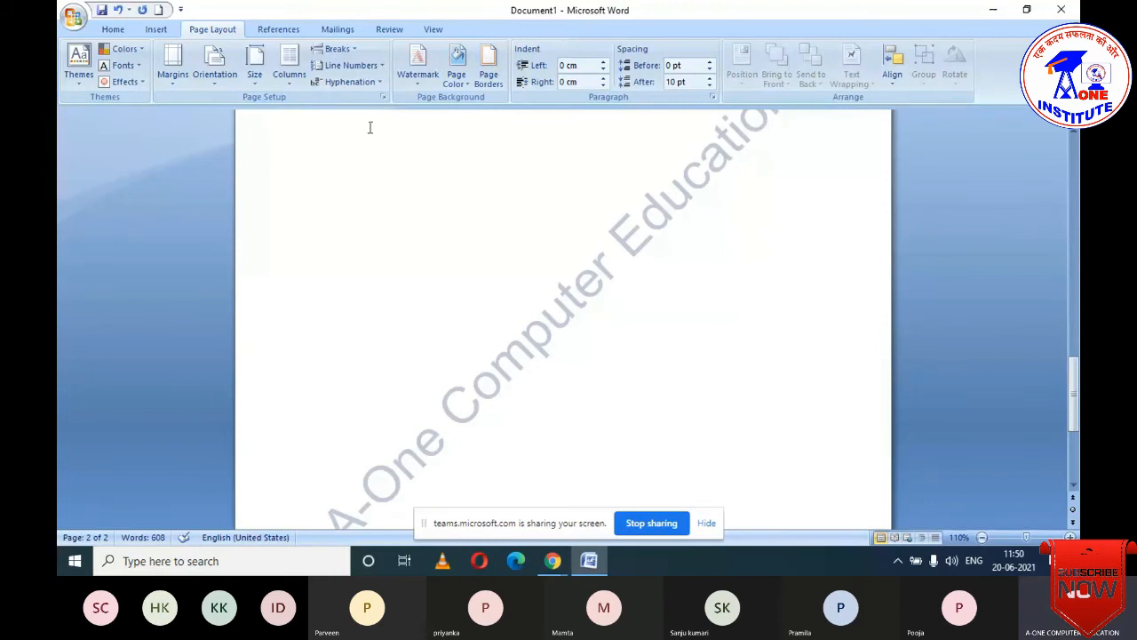
{"action": "left_click", "coordinate": [418, 64]}
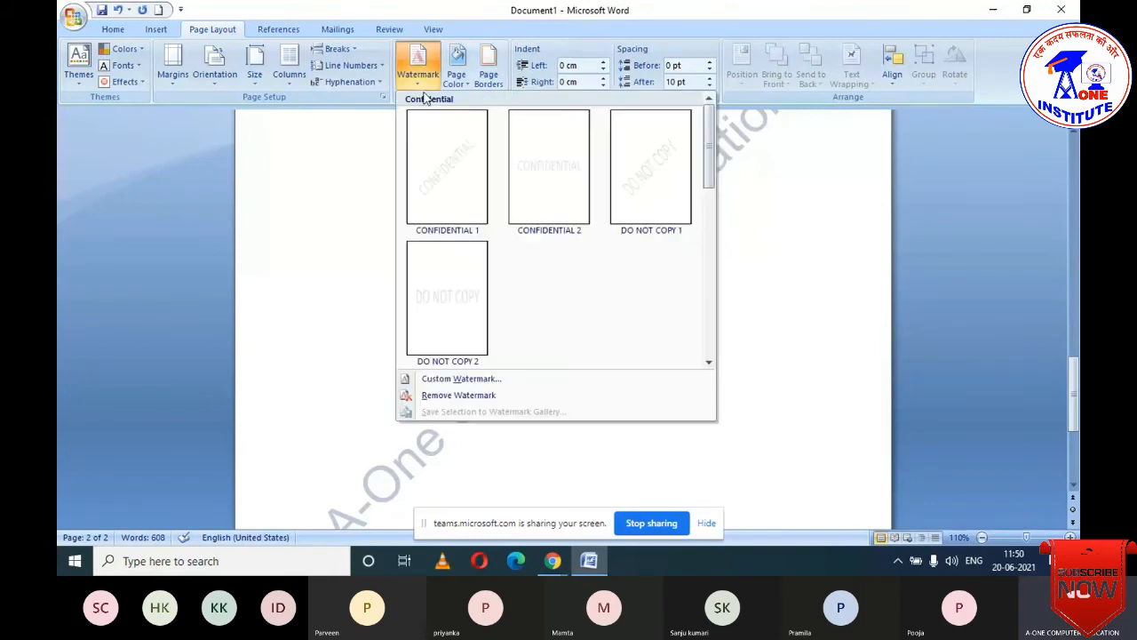
- Change the watermark layout from Diagonal to Horizontal and apply it
{"action": "left_click", "coordinate": [469, 375]}
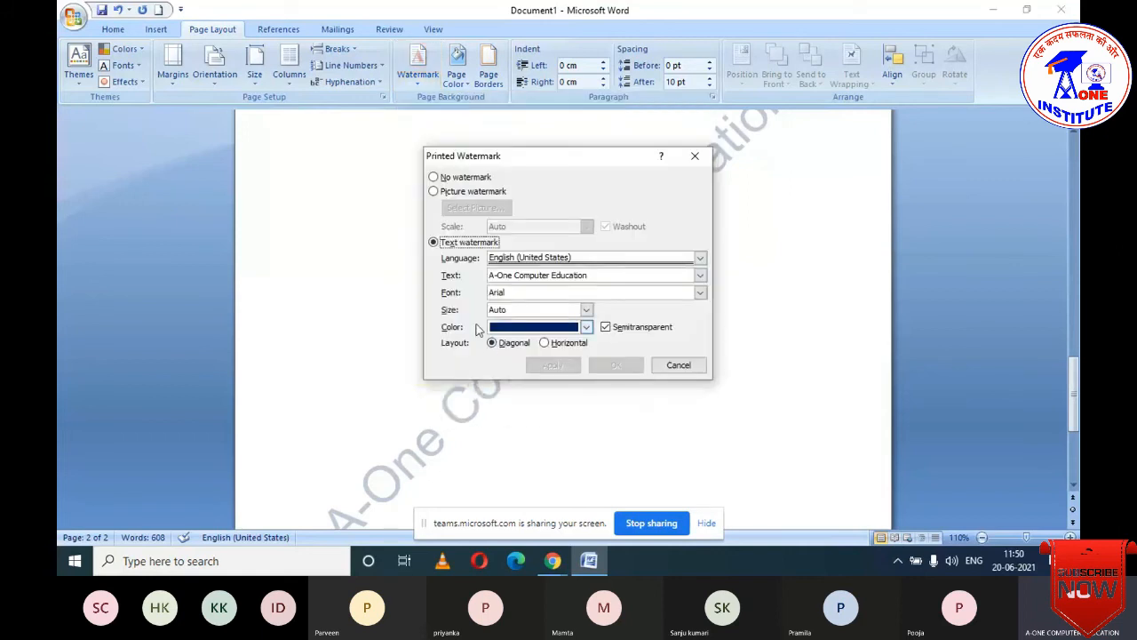
{"action": "left_click", "coordinate": [545, 343]}
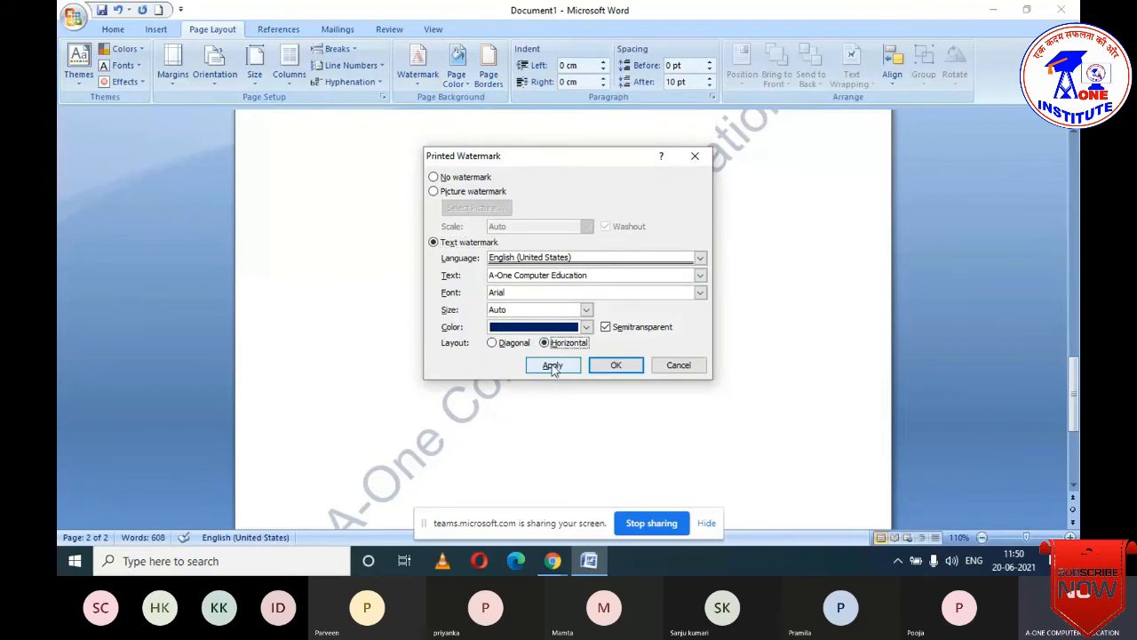
{"action": "left_click", "coordinate": [552, 365]}
{"action": "left_click", "coordinate": [679, 365]}
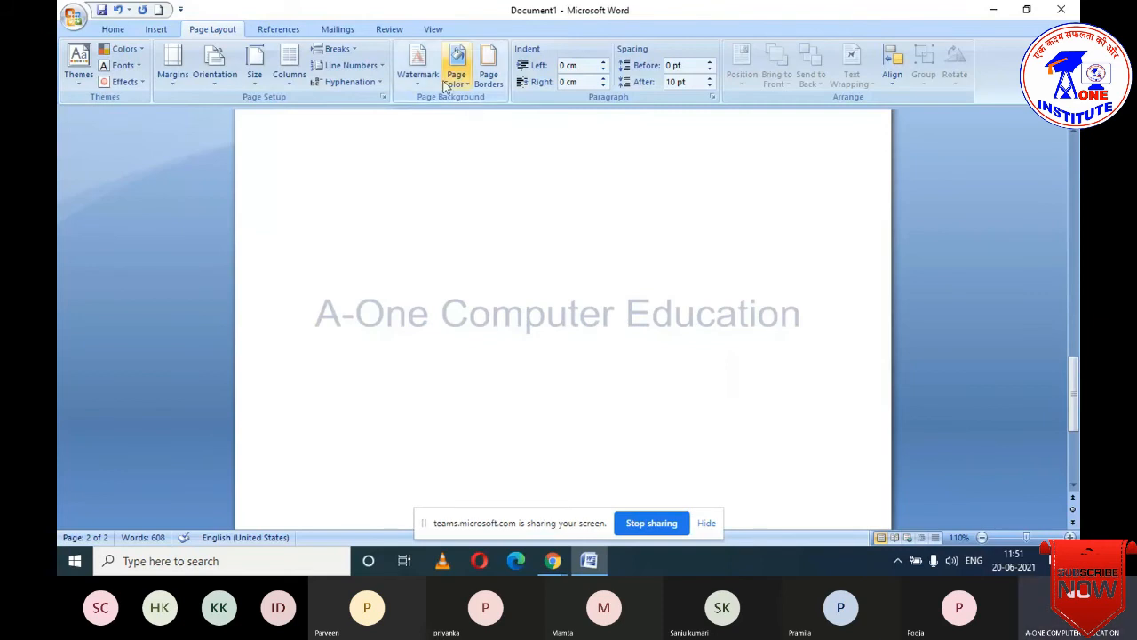
- Remove the text watermark and bring up the Page Color palette
{"action": "left_click", "coordinate": [418, 70]}
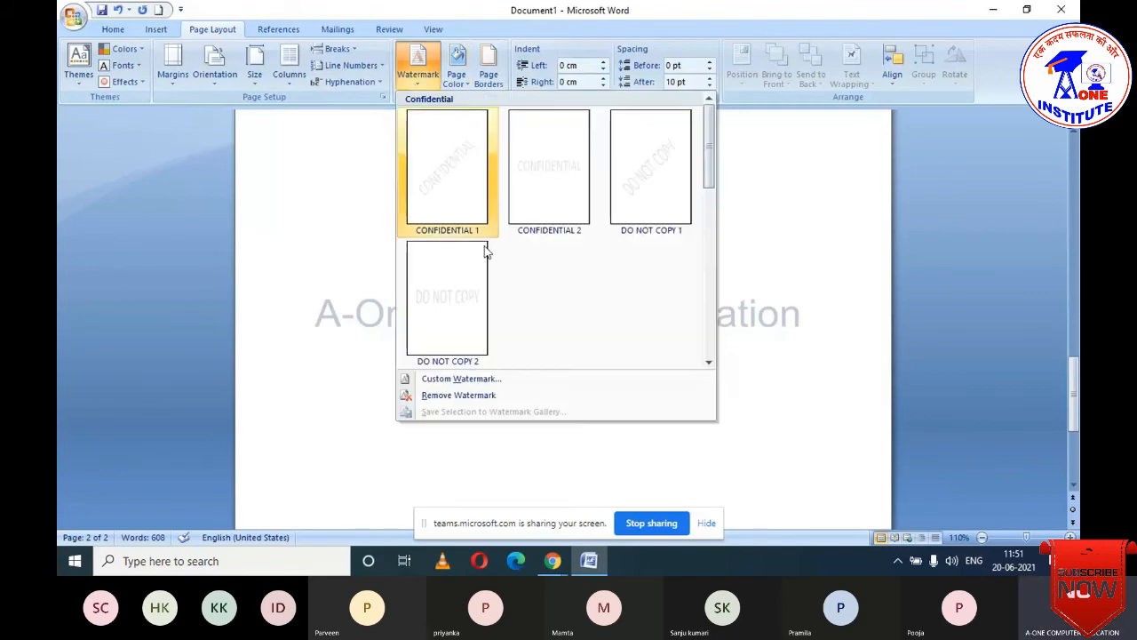
{"action": "left_click", "coordinate": [435, 399]}
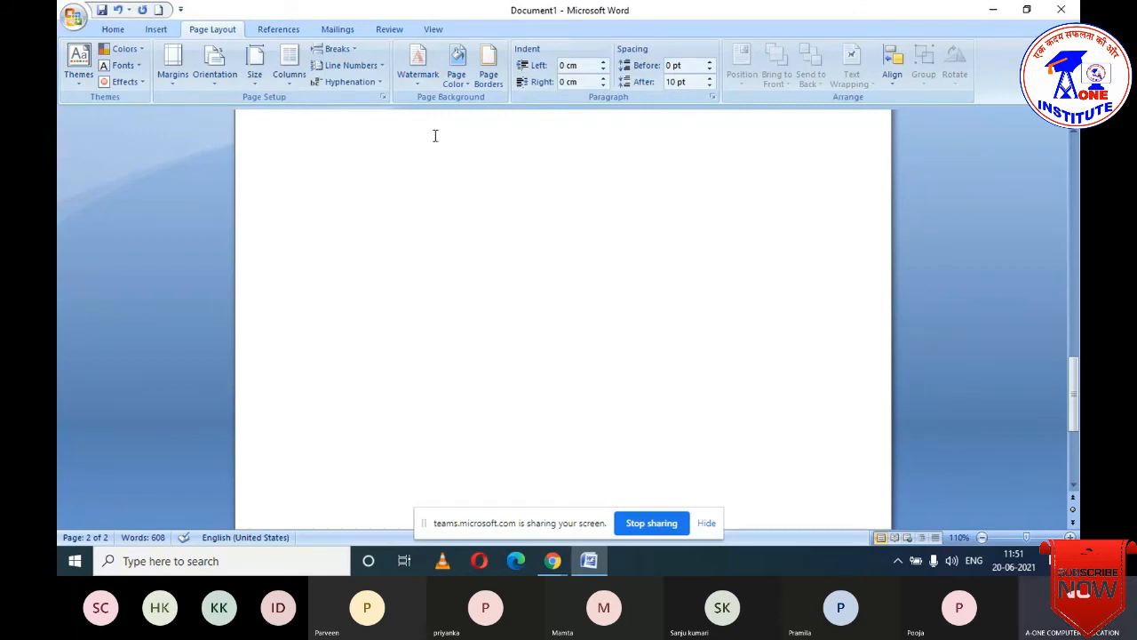
{"action": "left_click", "coordinate": [464, 78]}
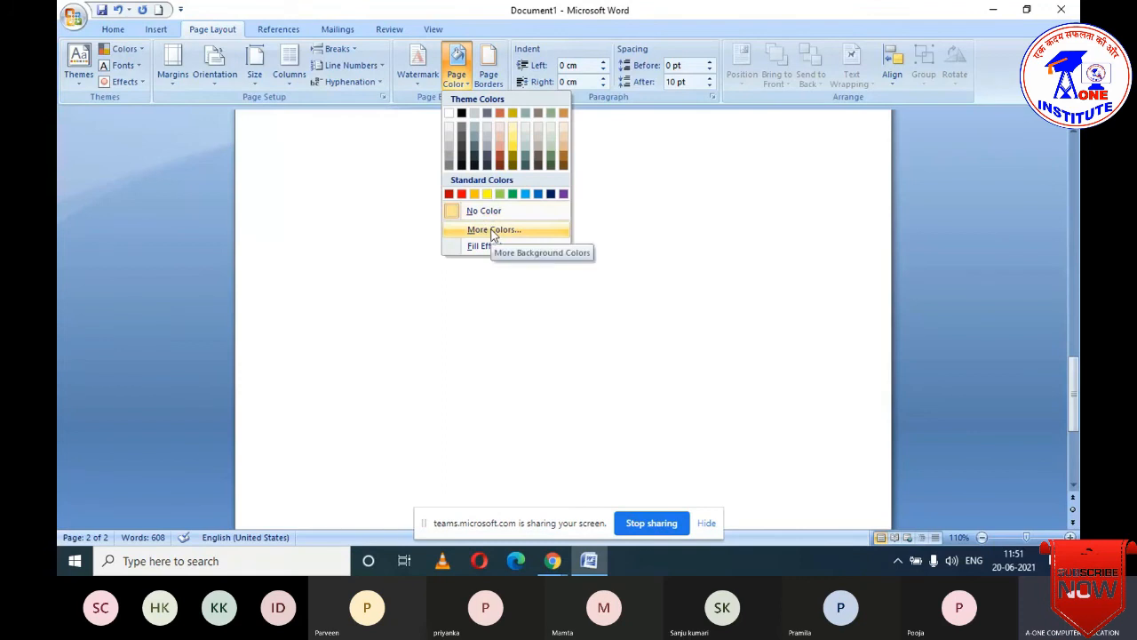
- Pick a deep blue on the Custom colour tab, darken it slightly, and apply it as the page colour
{"action": "left_click", "coordinate": [492, 229]}
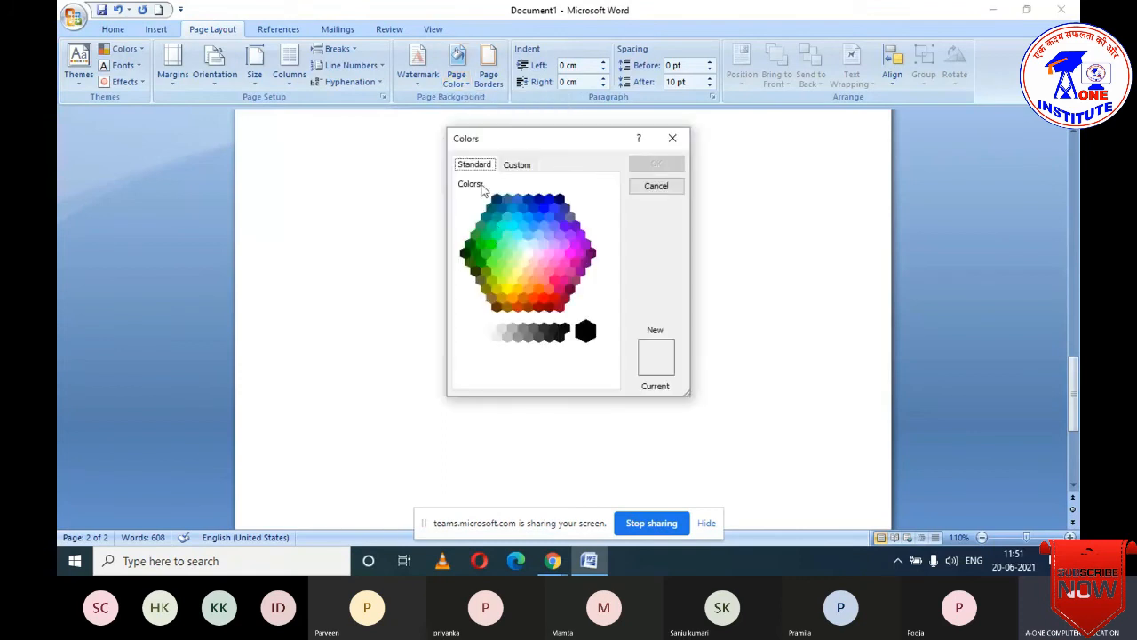
{"action": "left_click", "coordinate": [500, 221]}
{"action": "left_click", "coordinate": [494, 240]}
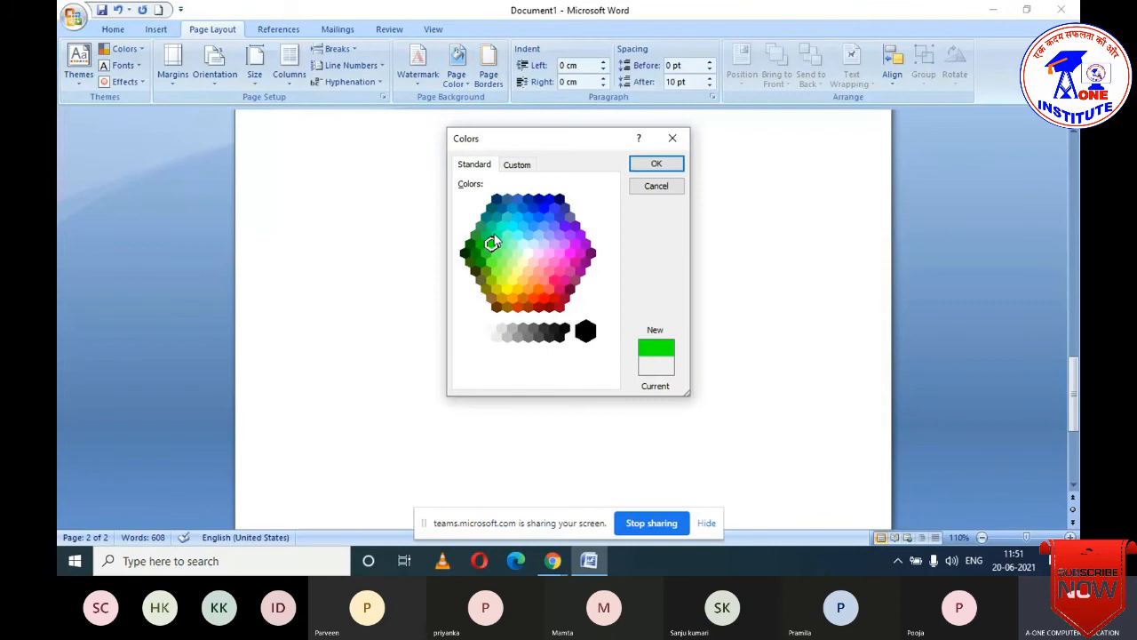
{"action": "left_click", "coordinate": [517, 166]}
{"action": "left_click", "coordinate": [503, 205]}
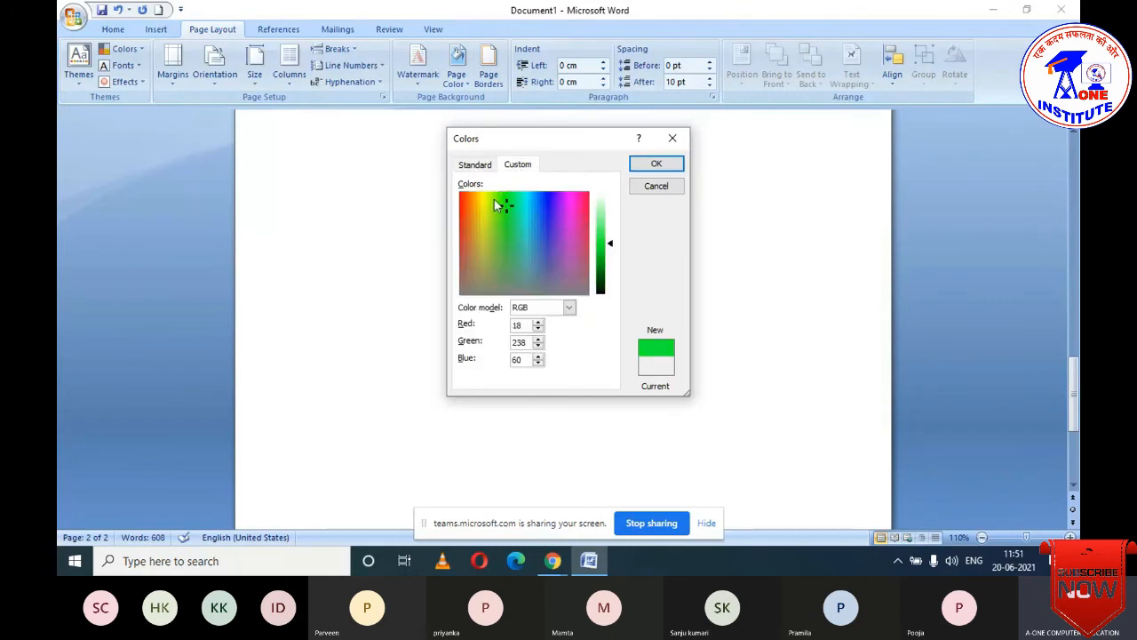
{"action": "left_click", "coordinate": [480, 206]}
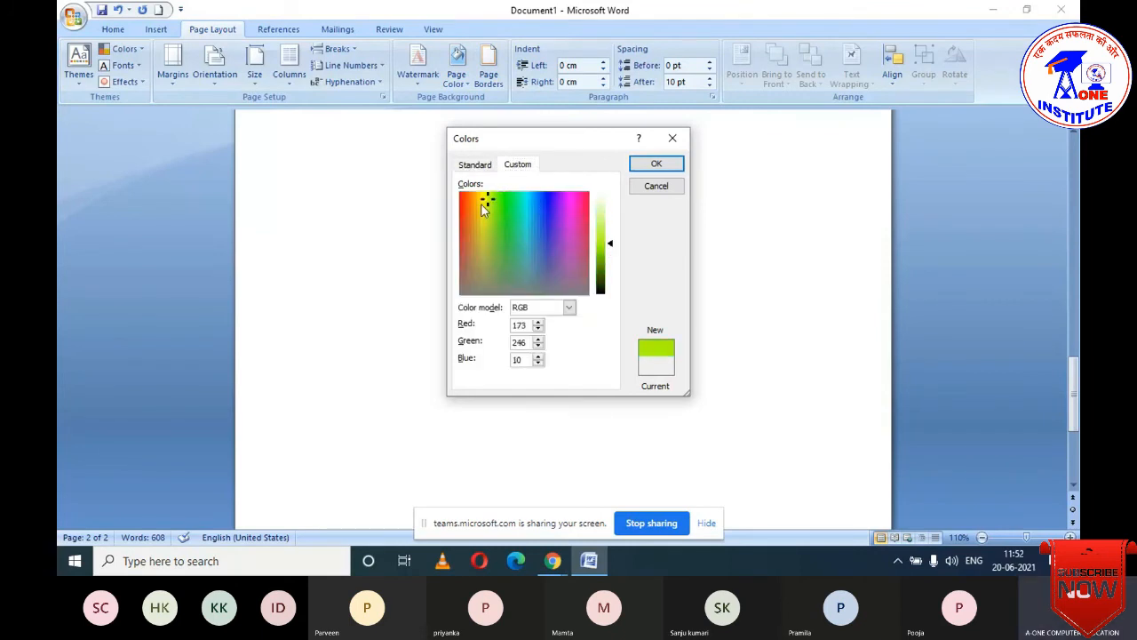
{"action": "left_click", "coordinate": [534, 202]}
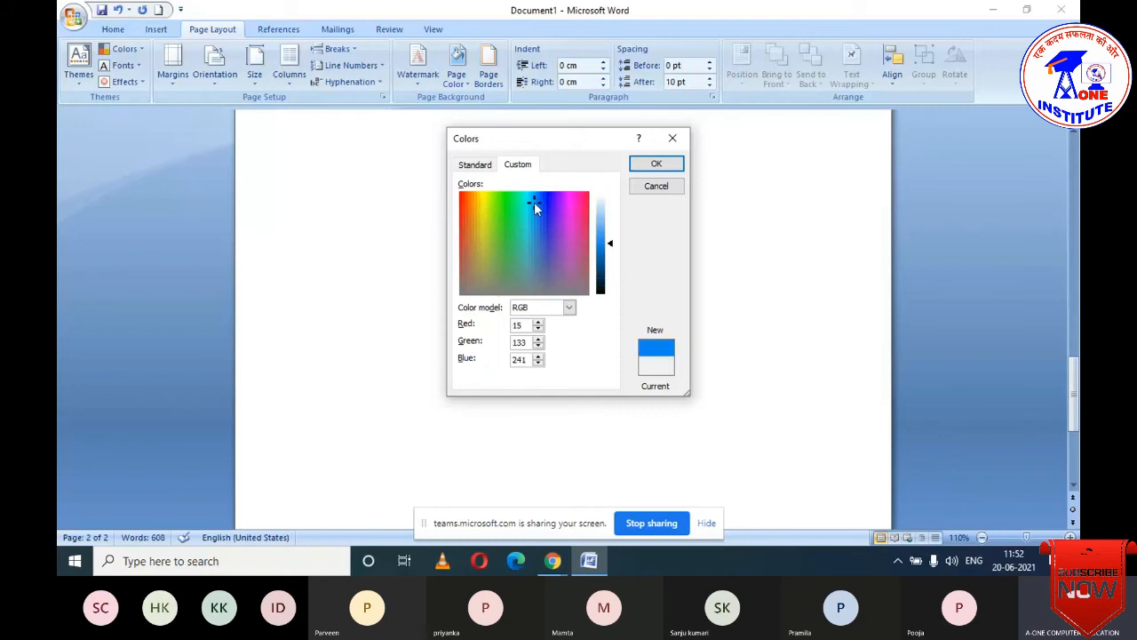
{"action": "left_click", "coordinate": [545, 202]}
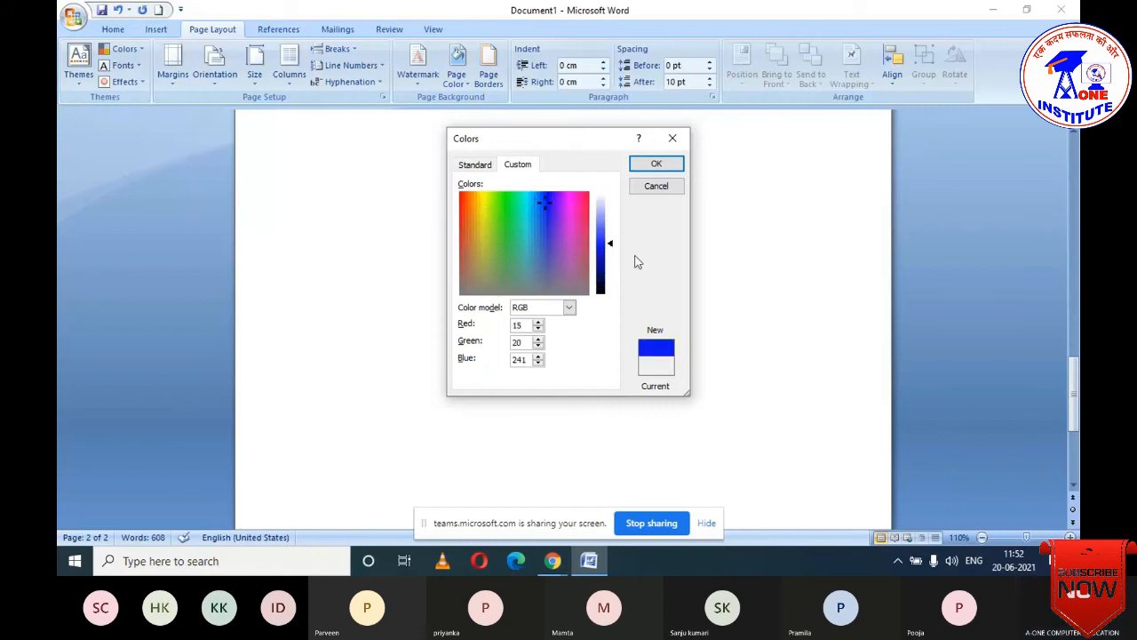
{"action": "mouse_move", "coordinate": [614, 248]}
{"action": "left_mouse_down"}
{"action": "mouse_move", "coordinate": [616, 265]}
{"action": "mouse_move", "coordinate": [615, 233]}
{"action": "mouse_move", "coordinate": [615, 280]}
{"action": "mouse_move", "coordinate": [610, 234]}
{"action": "left_mouse_up"}
{"action": "left_click", "coordinate": [656, 164]}
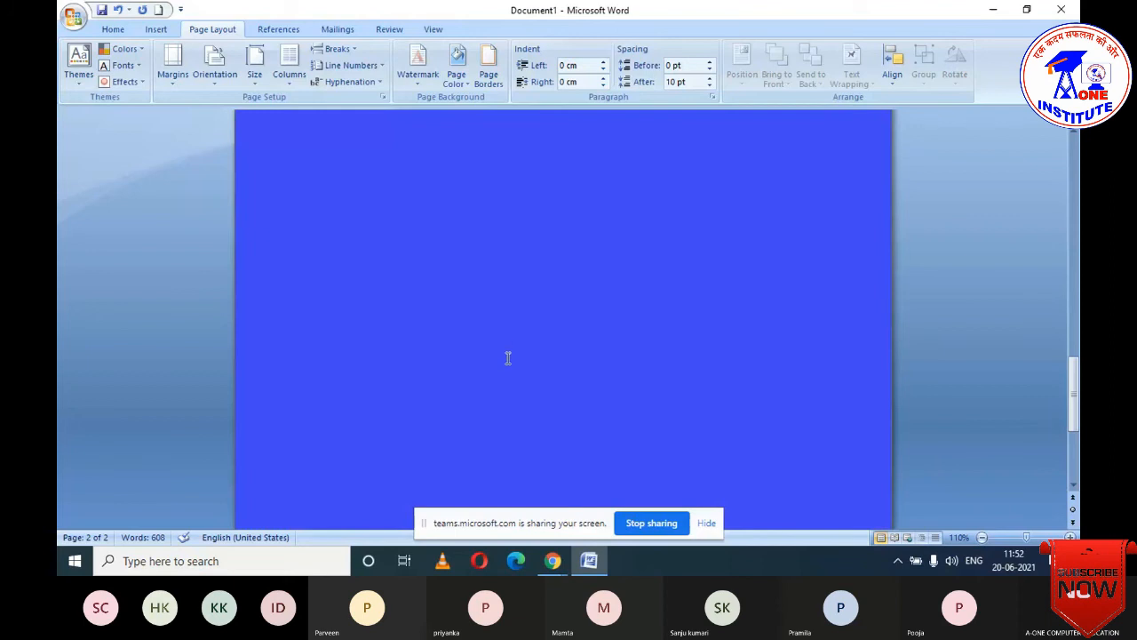
{"action": "left_click", "coordinate": [464, 83]}
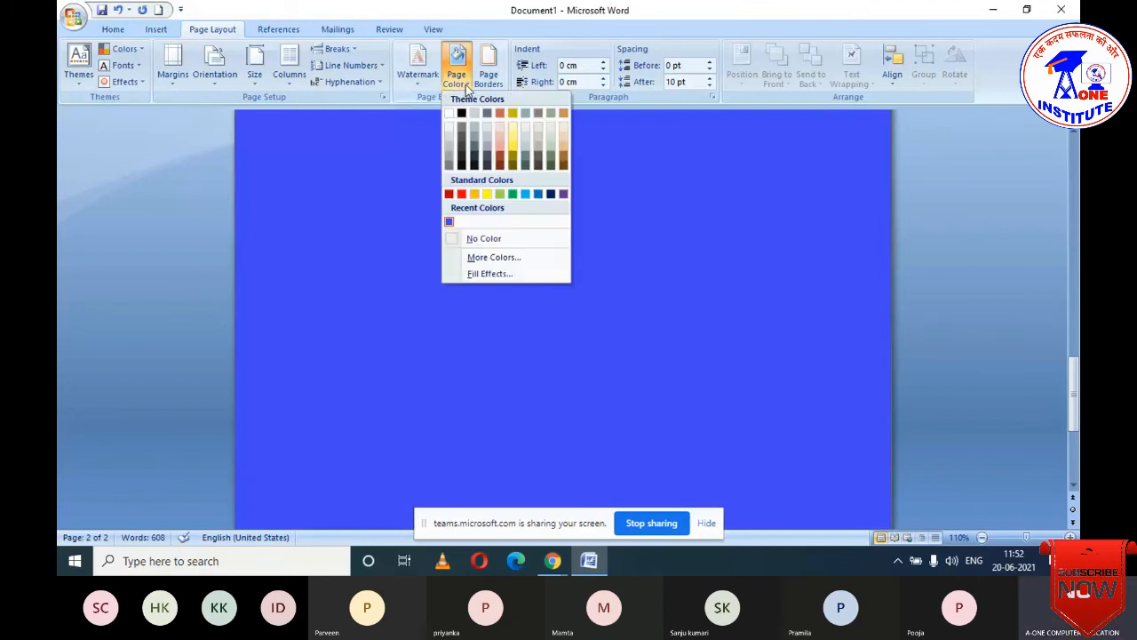
- Set up a two-colour gradient fill with red as Color 1 and white as Color 2
{"action": "left_click", "coordinate": [489, 274]}
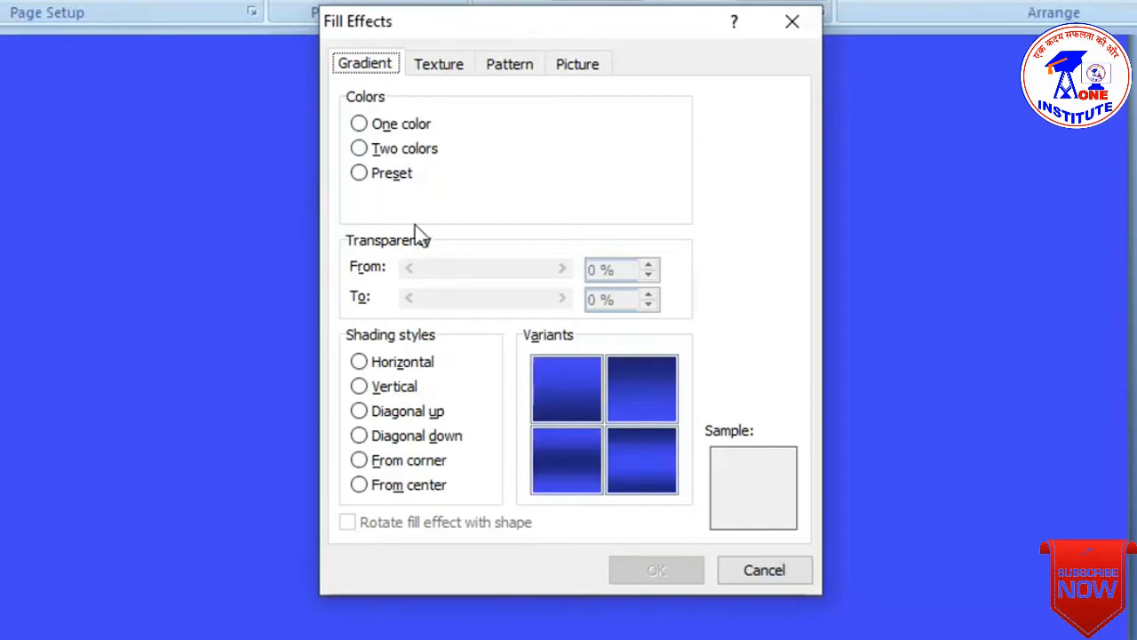
{"action": "left_click", "coordinate": [361, 126]}
{"action": "left_click", "coordinate": [360, 151]}
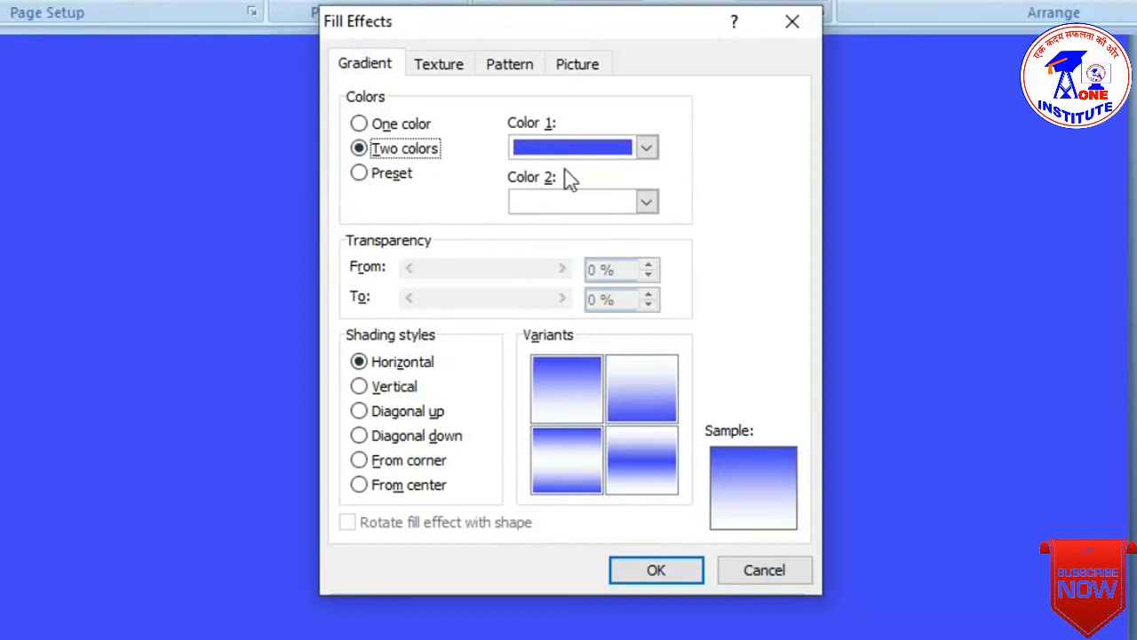
{"action": "left_click", "coordinate": [647, 149]}
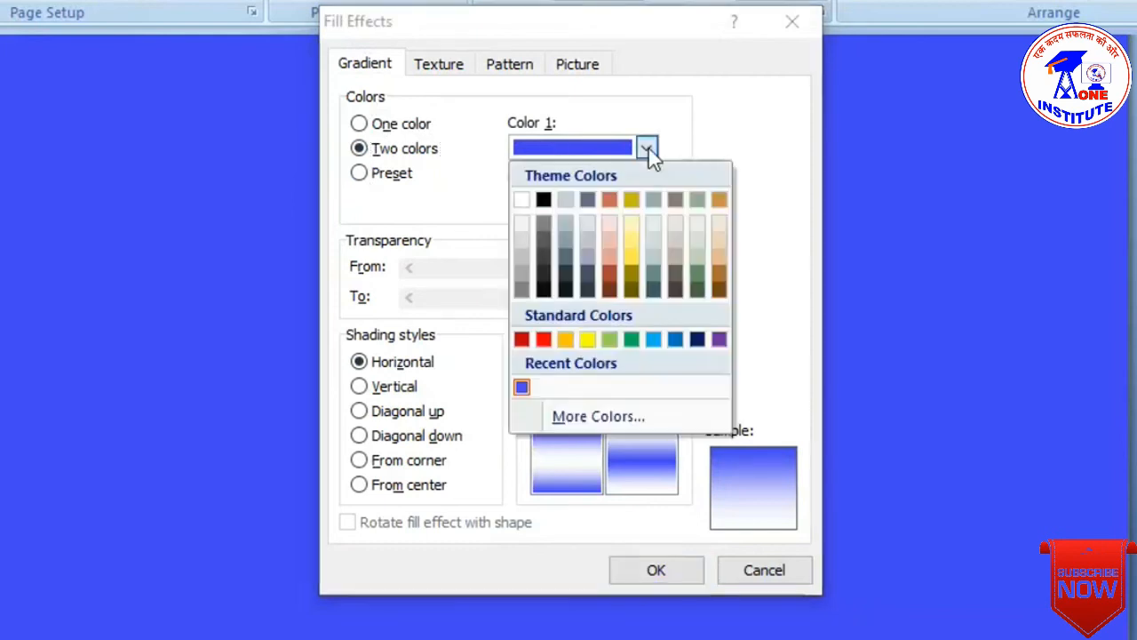
{"action": "left_click", "coordinate": [543, 340]}
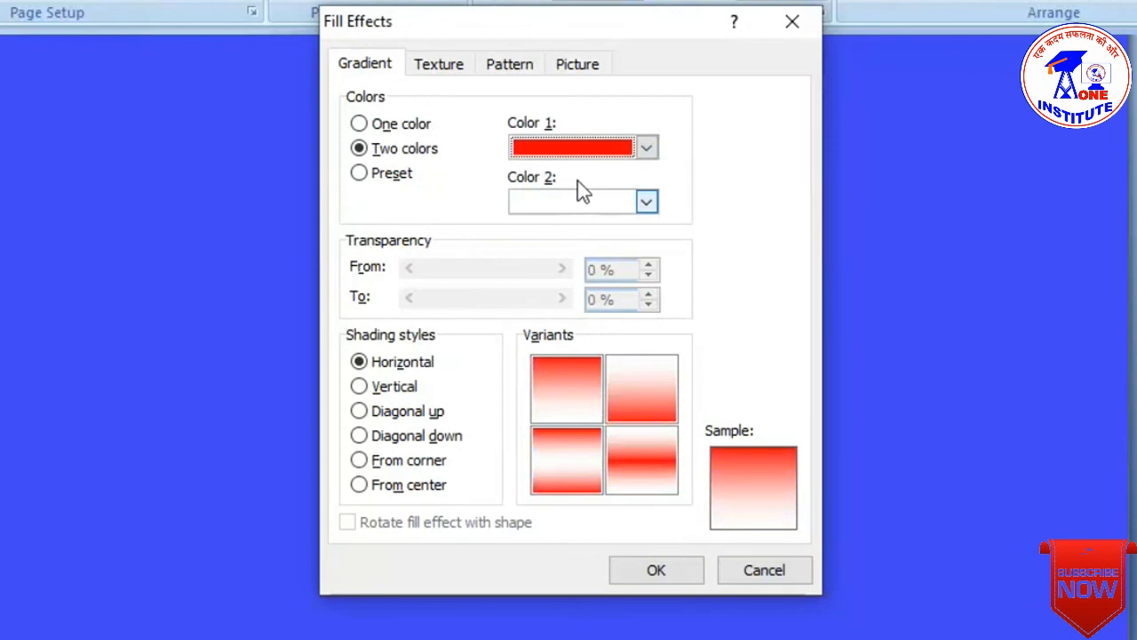
{"action": "left_click", "coordinate": [647, 204]}
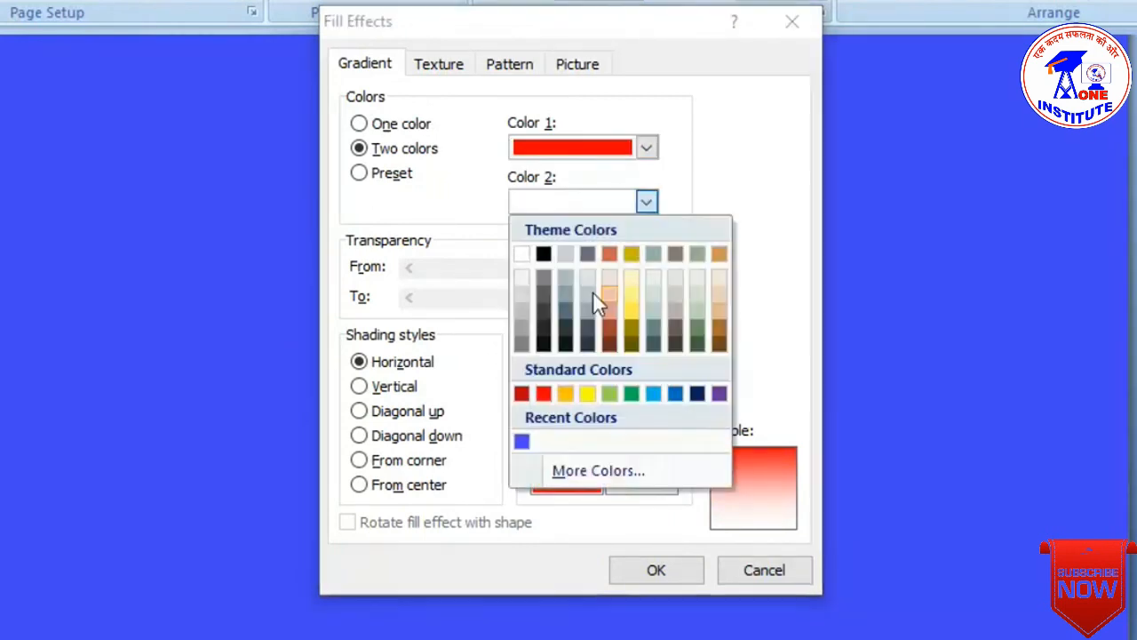
{"action": "left_click", "coordinate": [524, 259]}
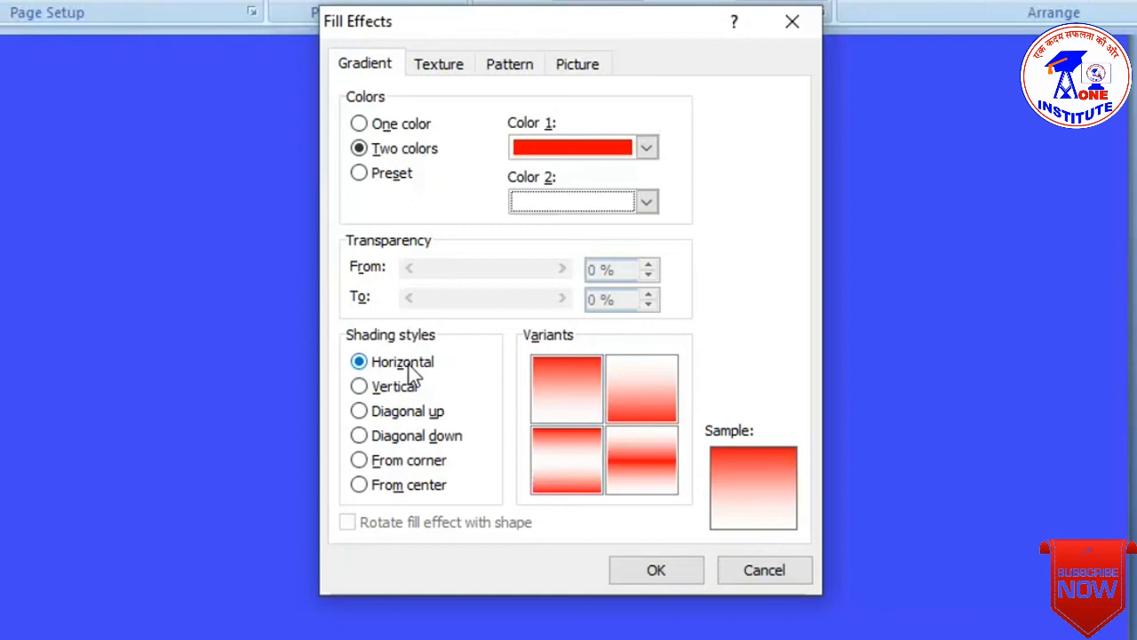
- Choose From center shading with the white-centre variant and apply the gradient
{"action": "left_click", "coordinate": [363, 388]}
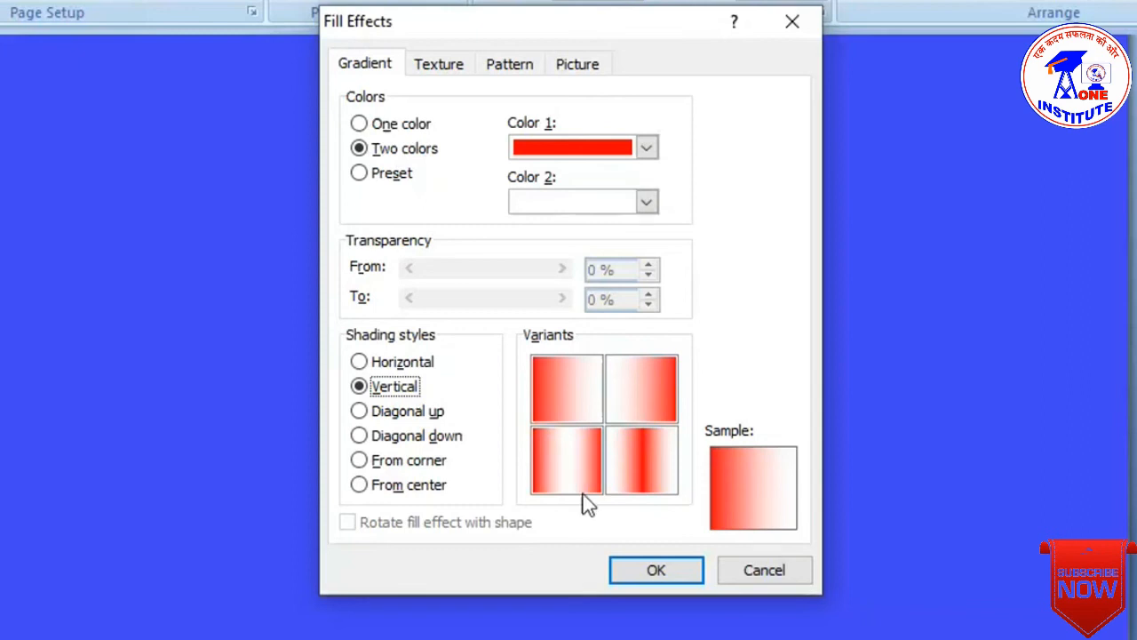
{"action": "left_click", "coordinate": [402, 416]}
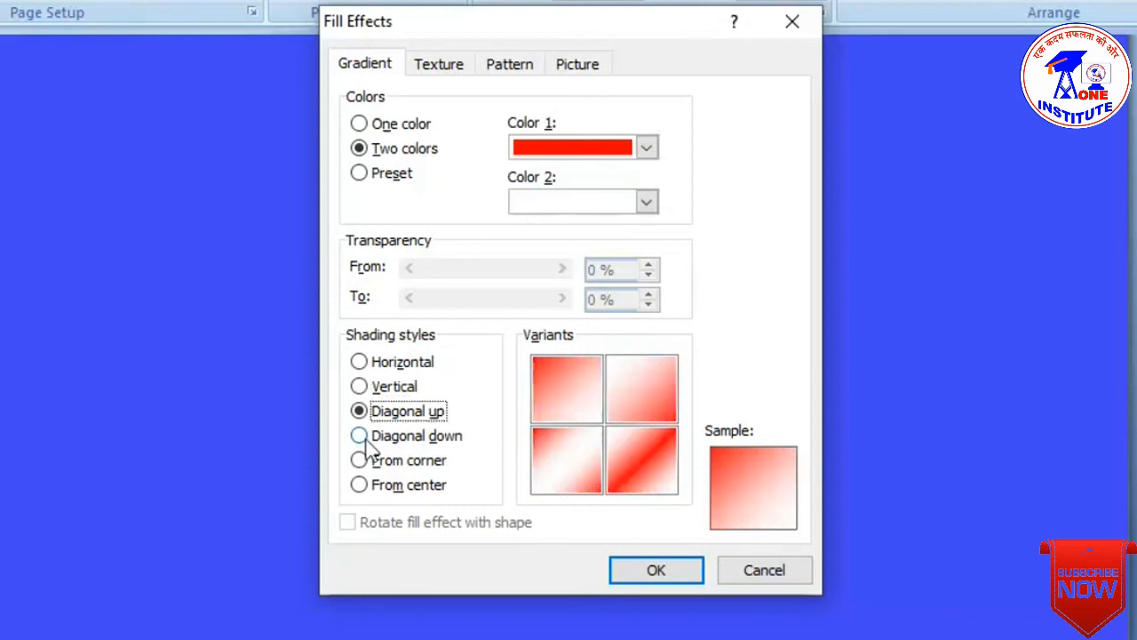
{"action": "left_click", "coordinate": [366, 438]}
{"action": "left_click", "coordinate": [358, 462]}
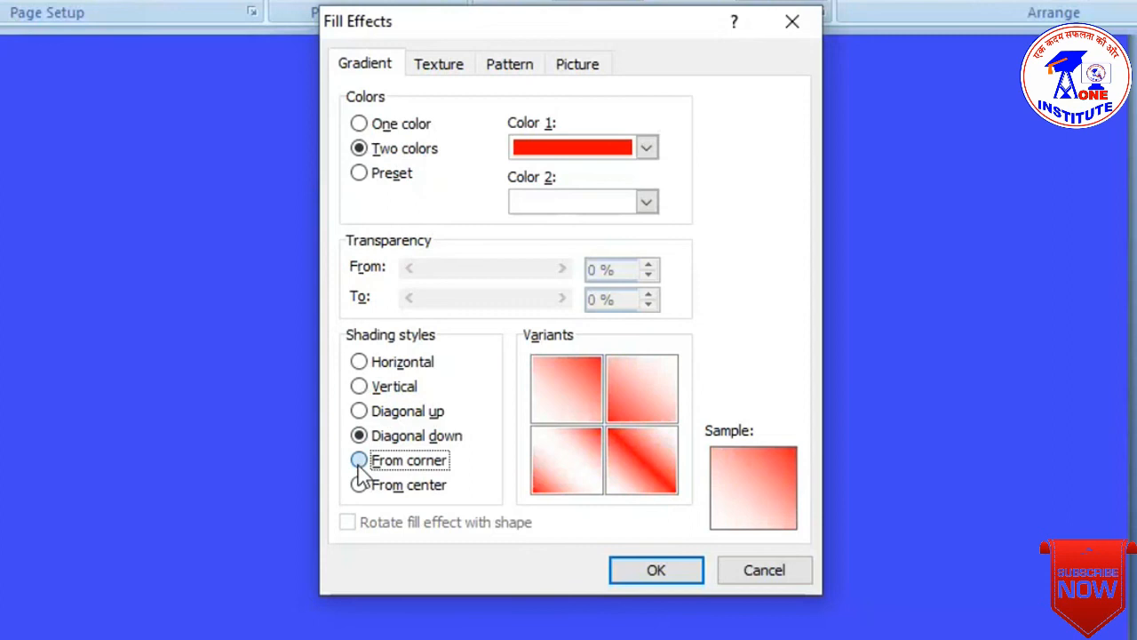
{"action": "left_click", "coordinate": [359, 485]}
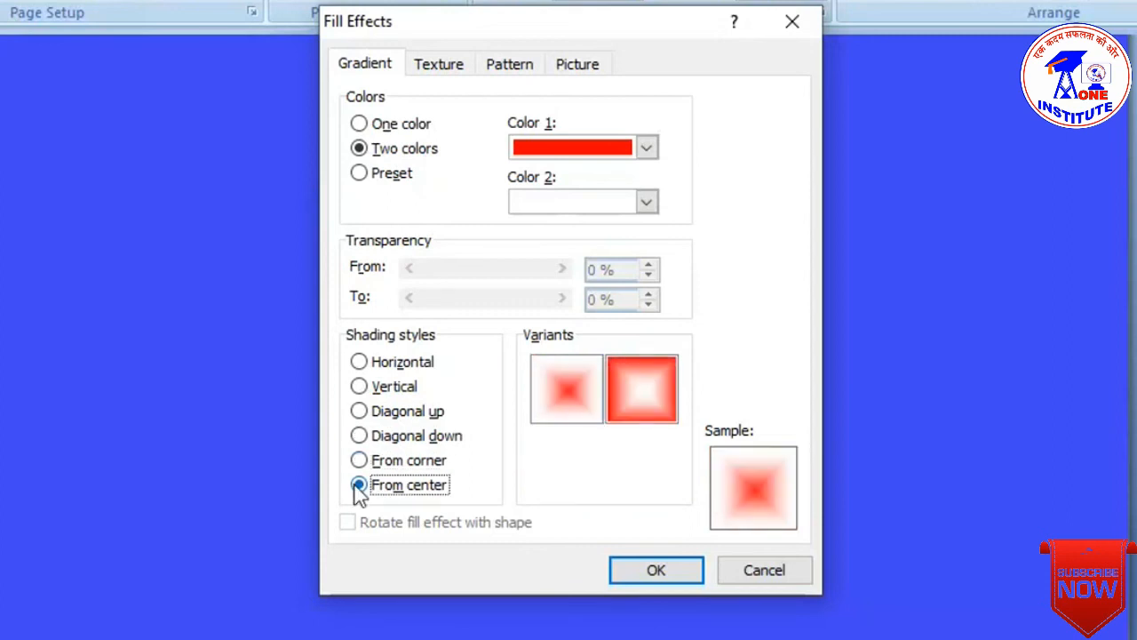
{"action": "left_click", "coordinate": [635, 387]}
{"action": "left_click", "coordinate": [560, 396]}
{"action": "left_click", "coordinate": [631, 385]}
{"action": "left_click", "coordinate": [586, 389]}
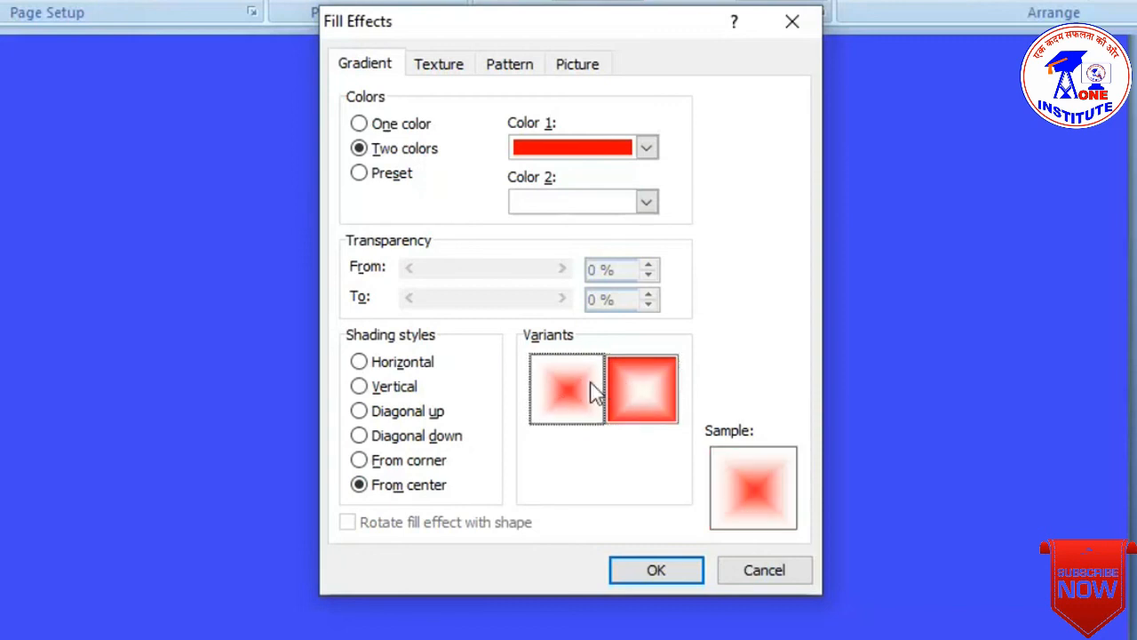
{"action": "left_click", "coordinate": [622, 400]}
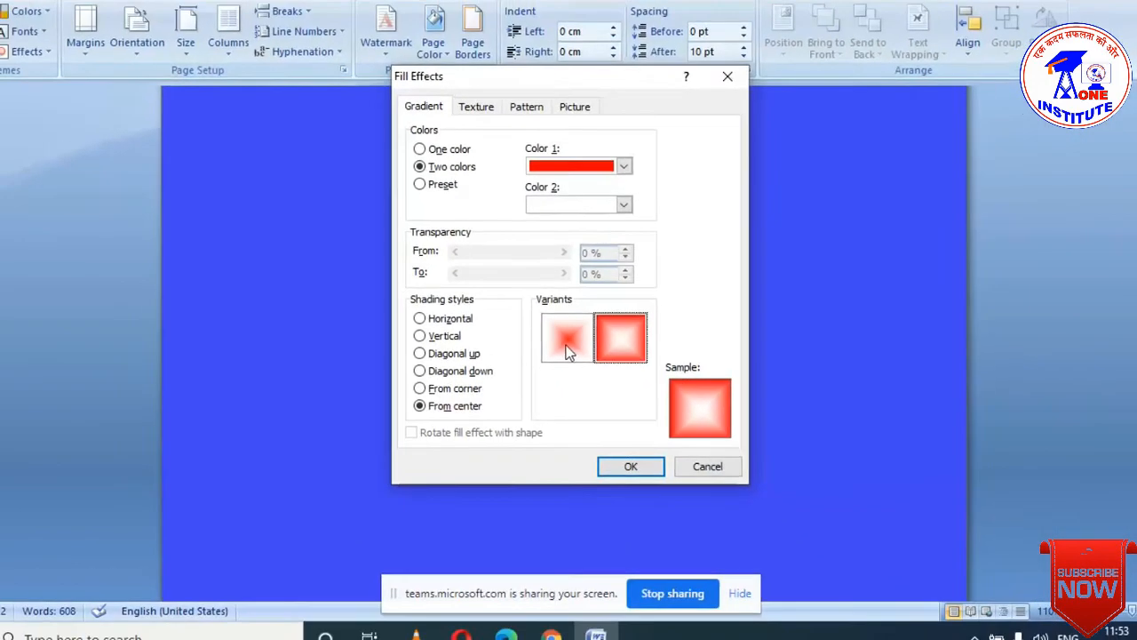
{"action": "left_click", "coordinate": [627, 467]}
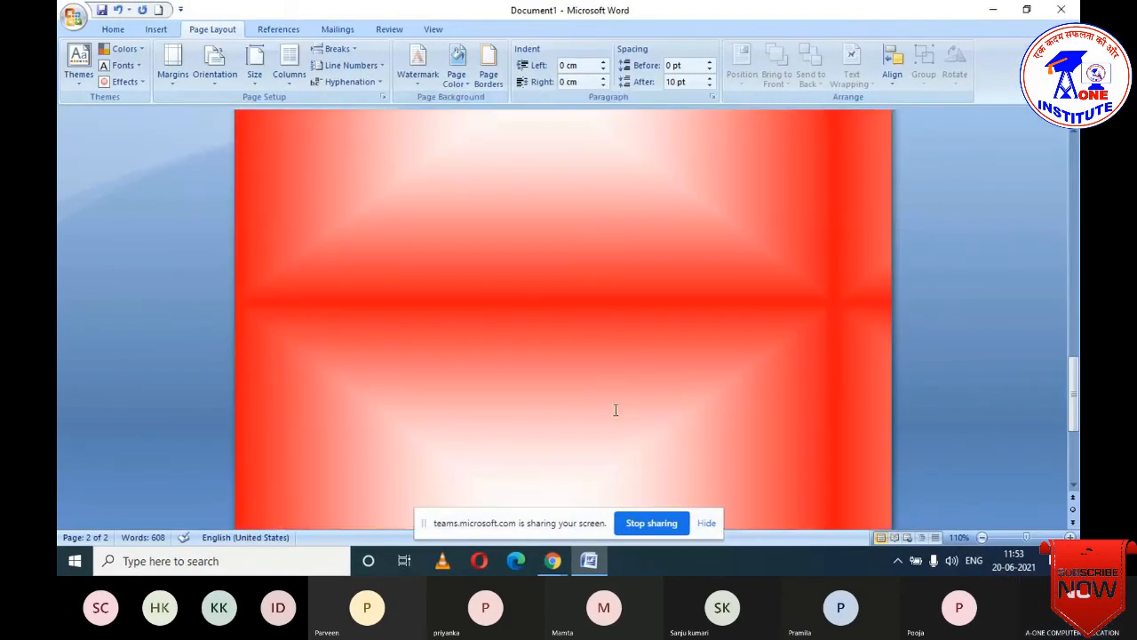
{"action": "scroll", "coordinate": [653, 337], "scroll_direction": "down", "scroll_amount": 5}
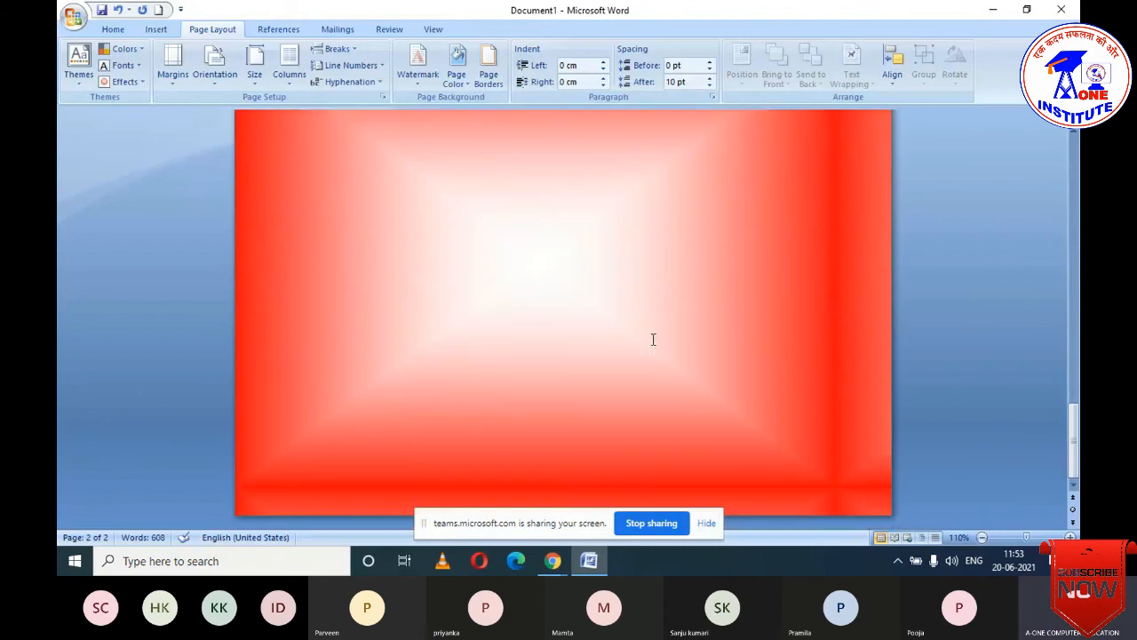
{"action": "scroll", "coordinate": [654, 339], "scroll_direction": "up", "scroll_amount": 3}
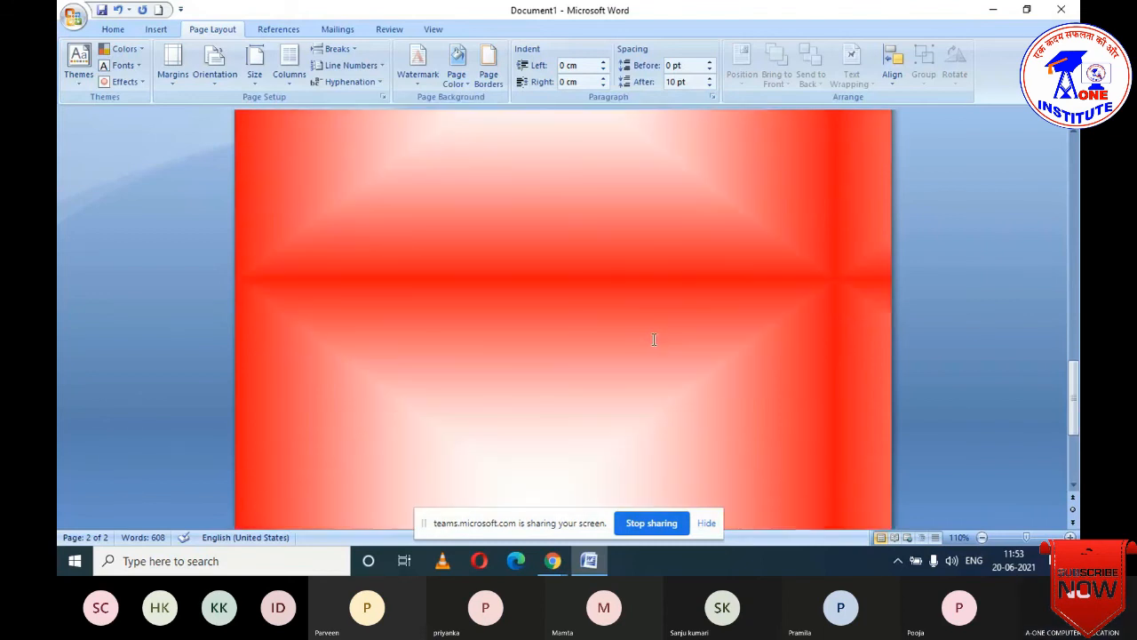
{"action": "scroll", "coordinate": [654, 339], "scroll_direction": "up", "scroll_amount": 3}
{"action": "scroll", "coordinate": [654, 341], "scroll_direction": "up", "scroll_amount": 6}
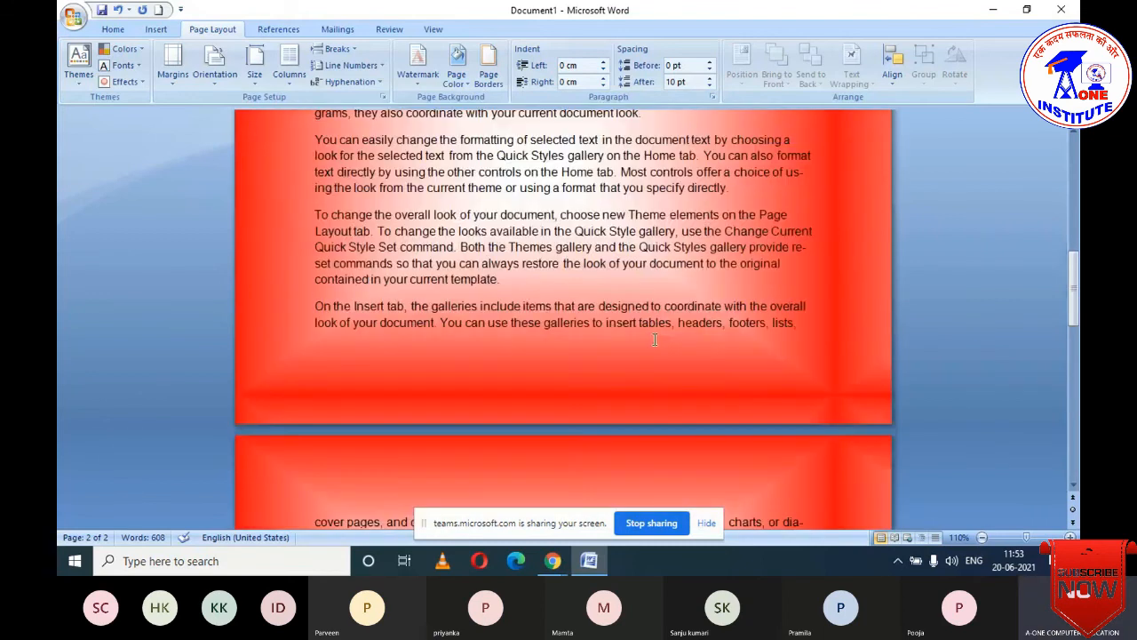
{"action": "scroll", "coordinate": [655, 339], "scroll_direction": "up", "scroll_amount": 8}
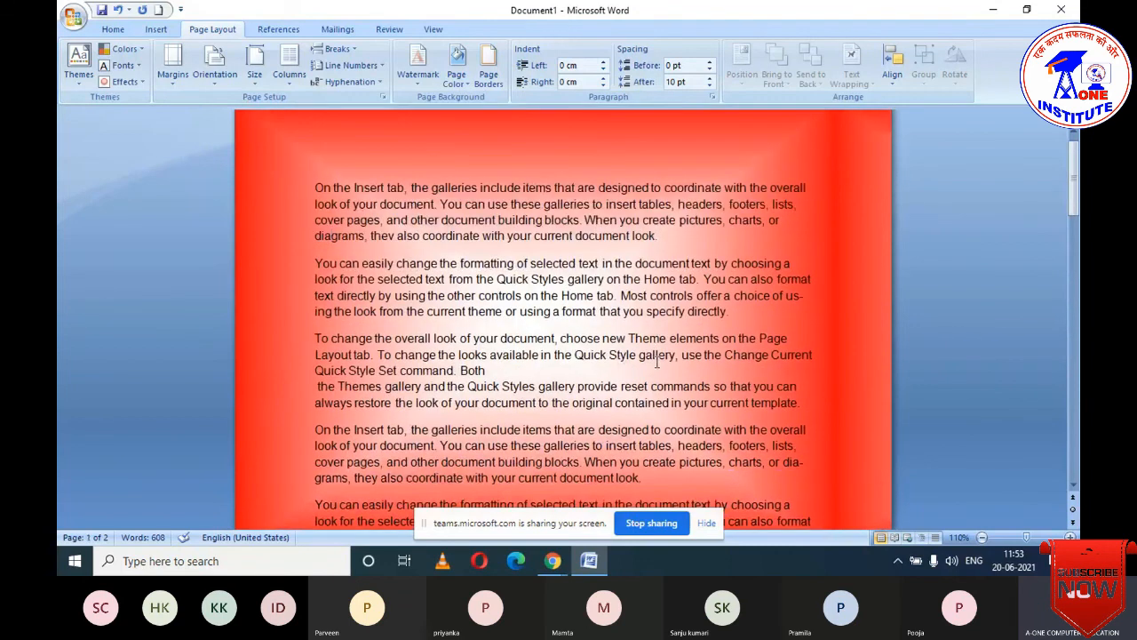
{"action": "scroll", "coordinate": [657, 361], "scroll_direction": "up", "scroll_amount": 1}
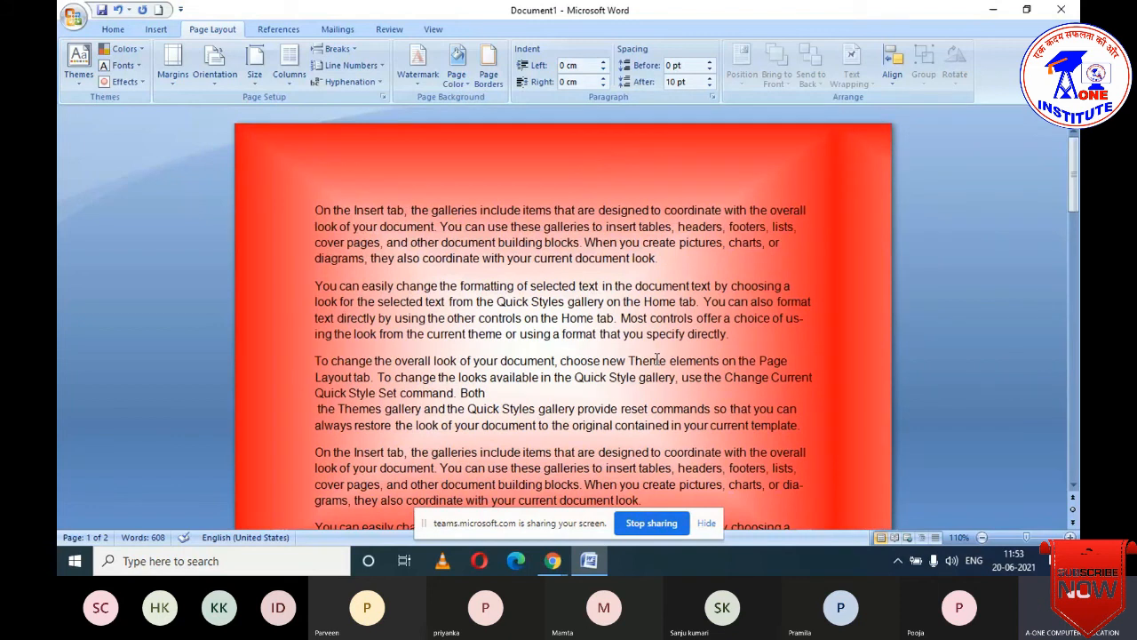
{"action": "scroll", "coordinate": [656, 359], "scroll_direction": "down", "scroll_amount": 3}
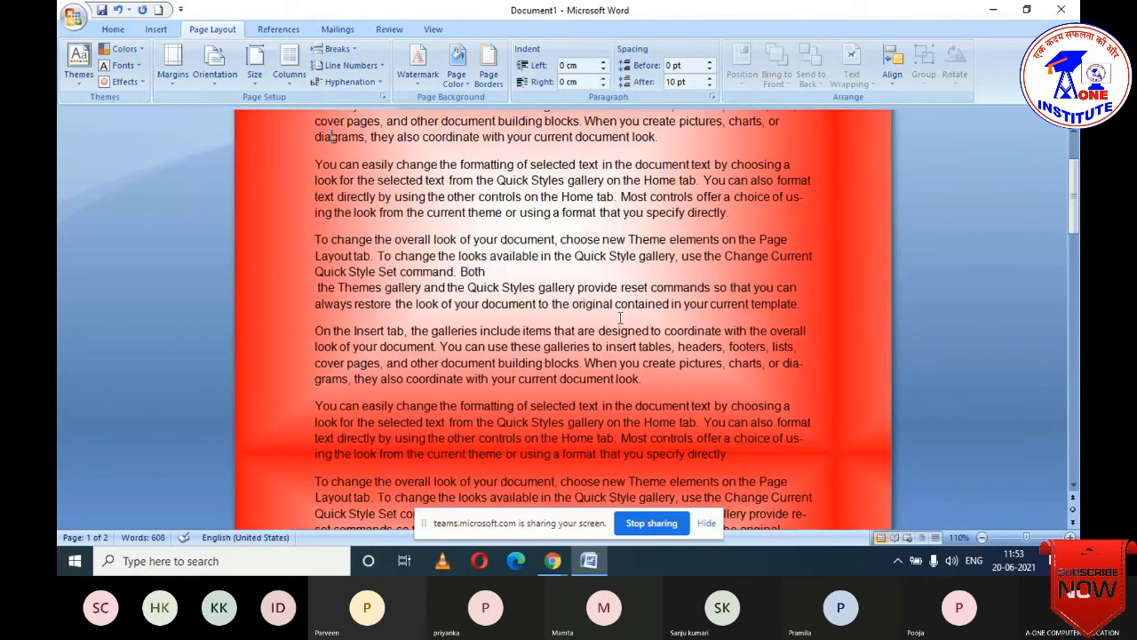
- Apply the white marble texture from Fill Effects as the page background
{"action": "left_click", "coordinate": [459, 82]}
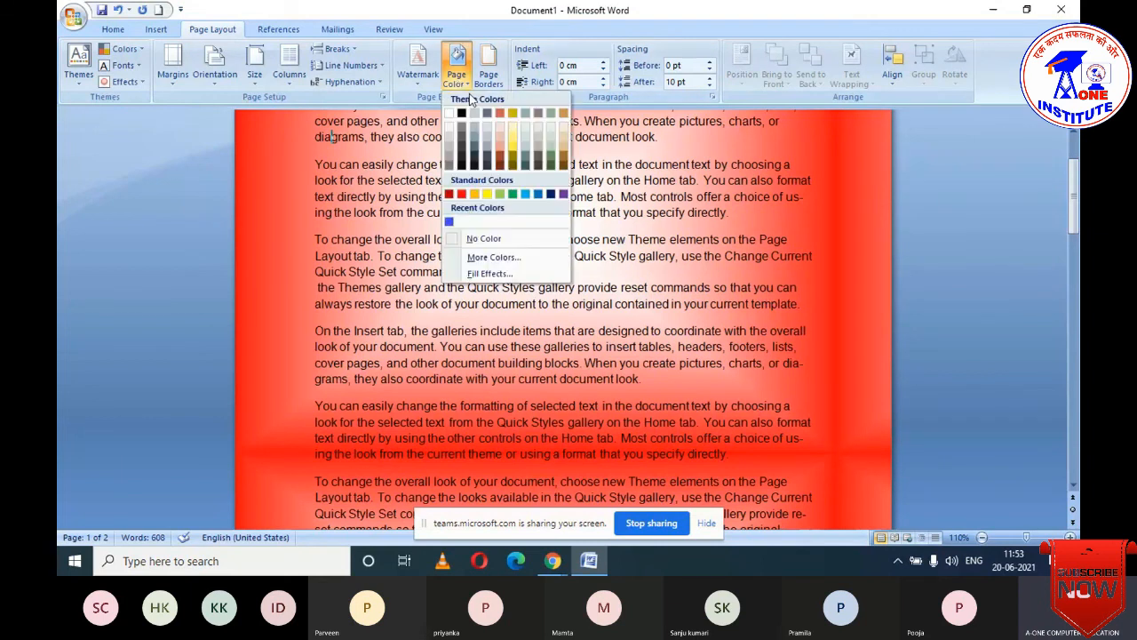
{"action": "left_click", "coordinate": [486, 271]}
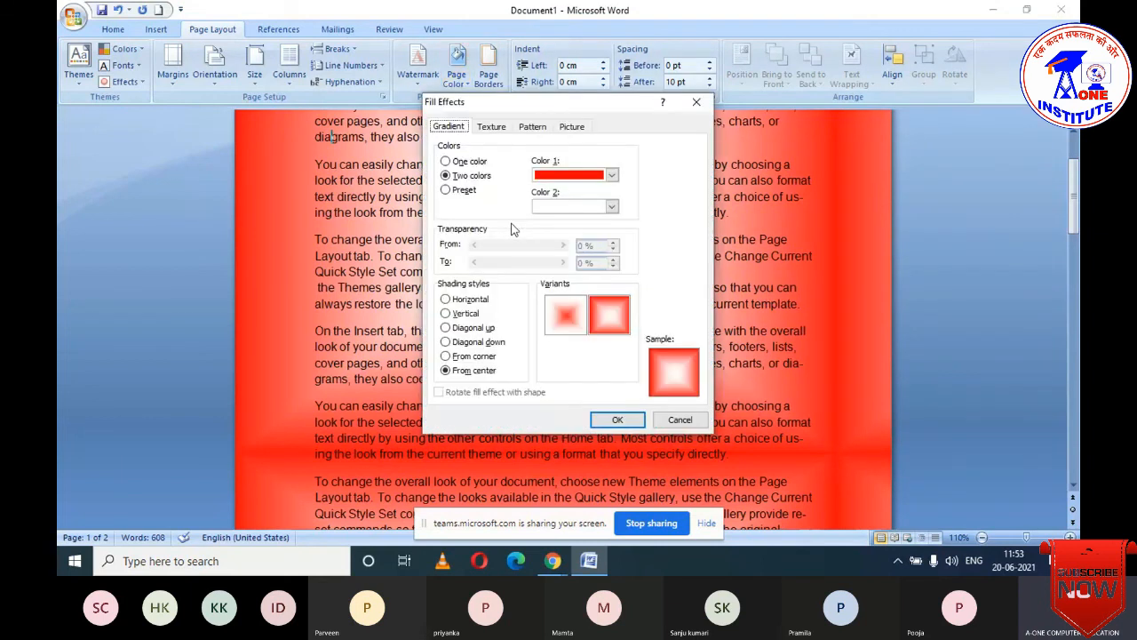
{"action": "left_click", "coordinate": [490, 127]}
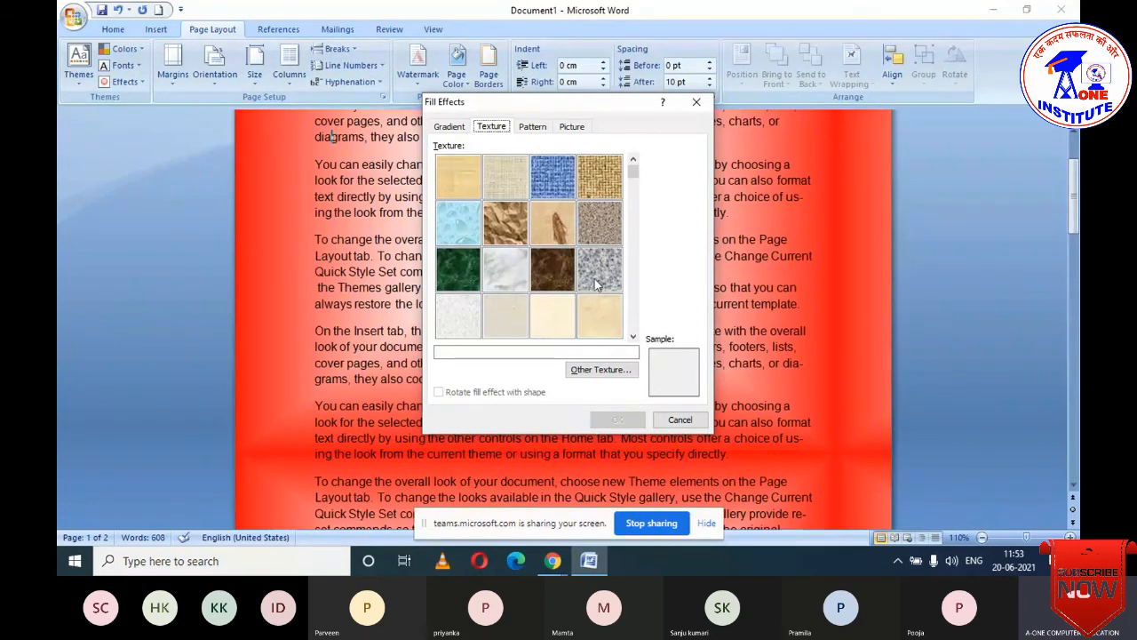
{"action": "double_click", "coordinate": [493, 285]}
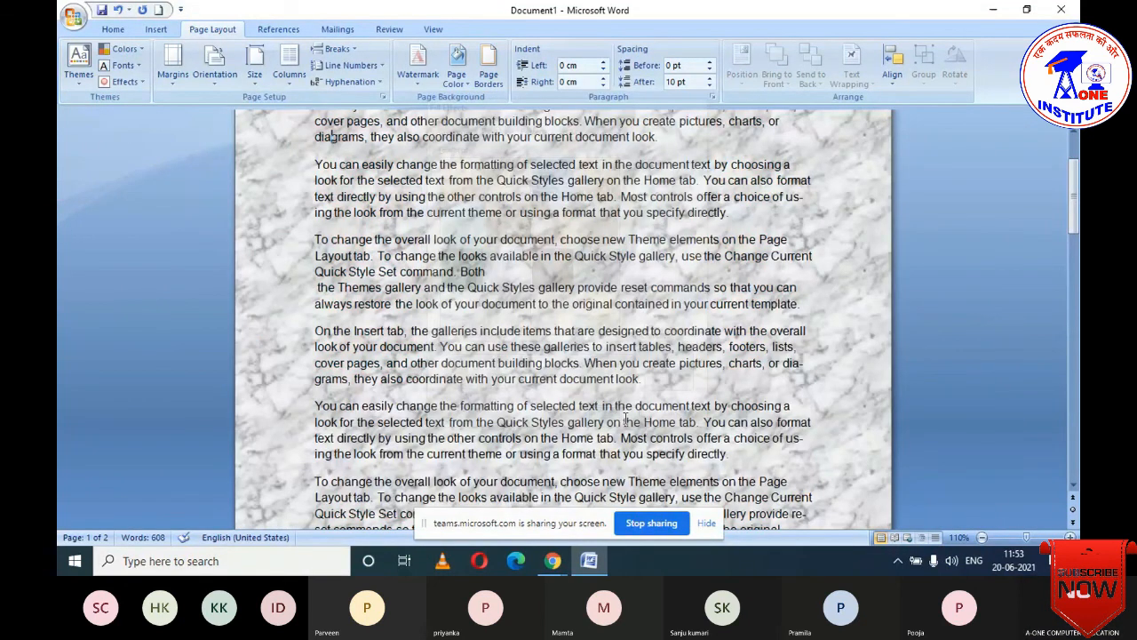
{"action": "scroll", "coordinate": [585, 355], "scroll_direction": "down", "scroll_amount": 15}
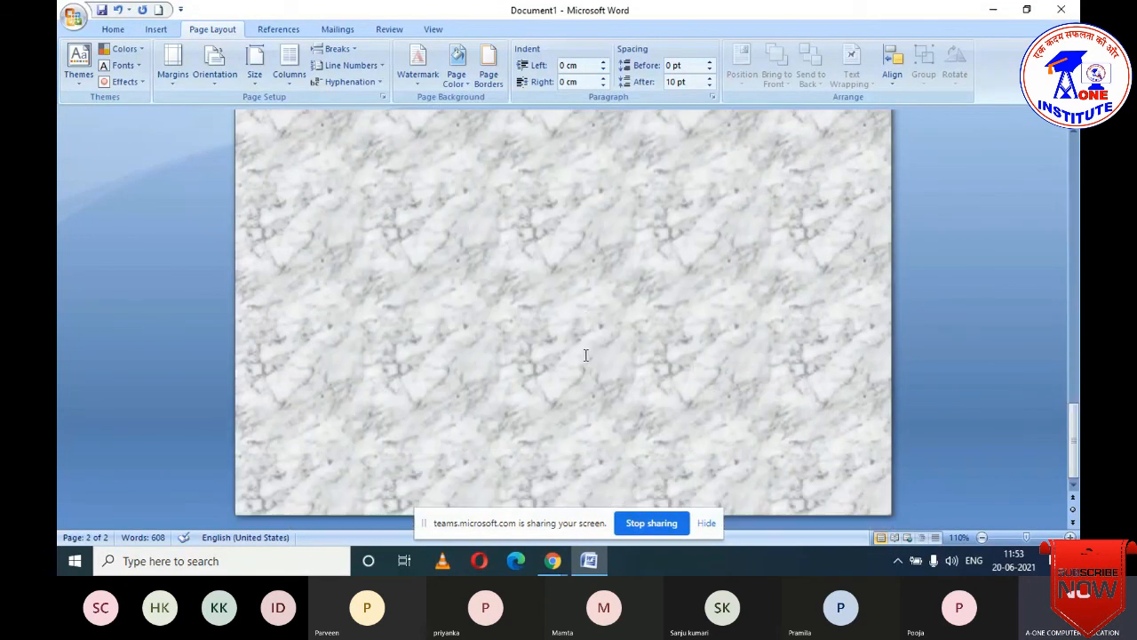
{"action": "scroll", "coordinate": [586, 355], "scroll_direction": "up", "scroll_amount": 2}
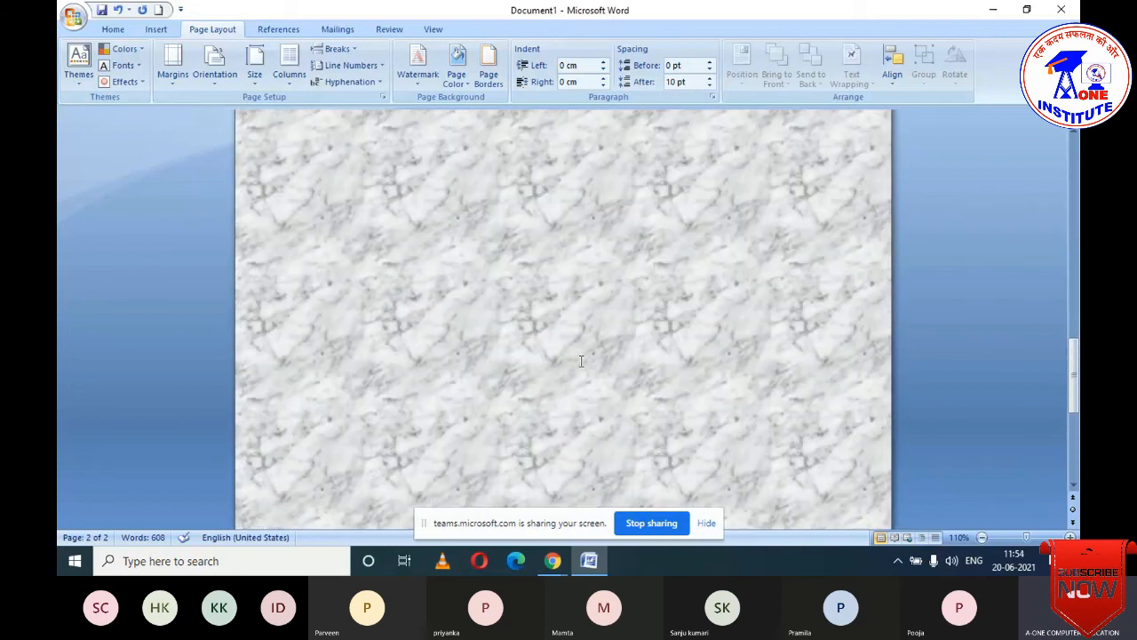
{"action": "scroll", "coordinate": [581, 361], "scroll_direction": "up", "scroll_amount": 5}
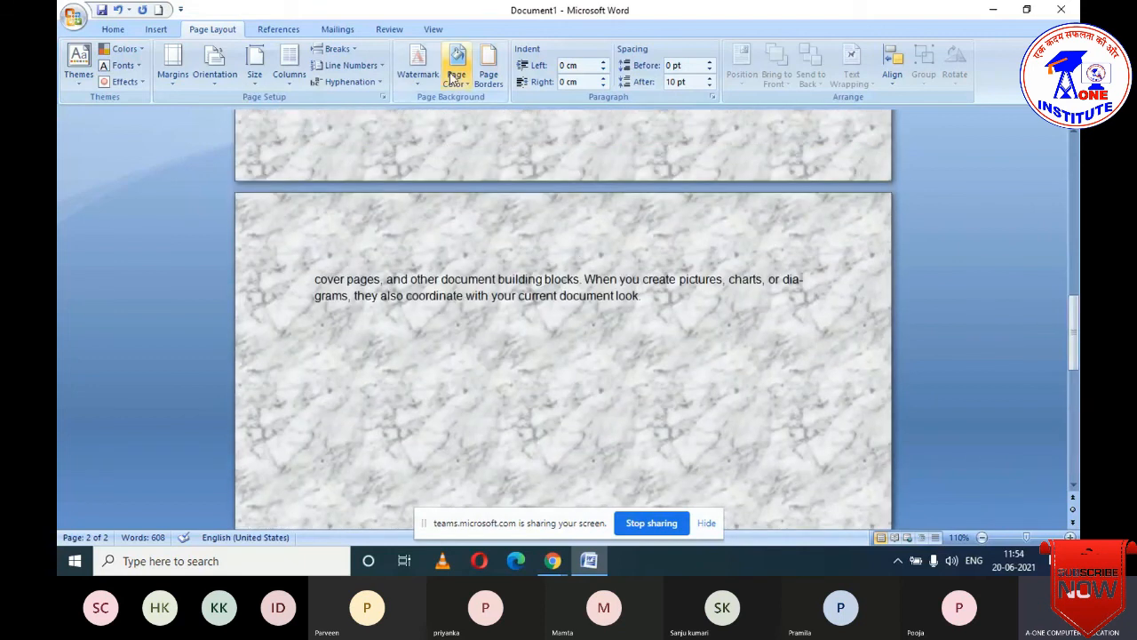
{"action": "left_click", "coordinate": [462, 88]}
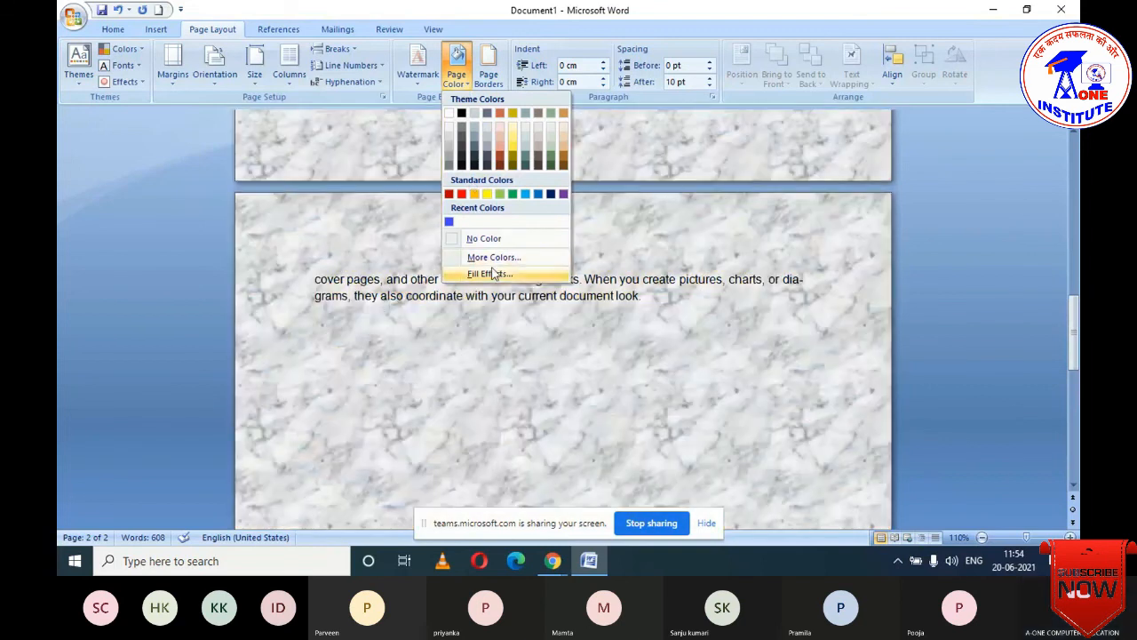
- Fill the page with the Weave pattern, using a red foreground and a green background
{"action": "left_click", "coordinate": [490, 274]}
{"action": "left_click", "coordinate": [535, 127]}
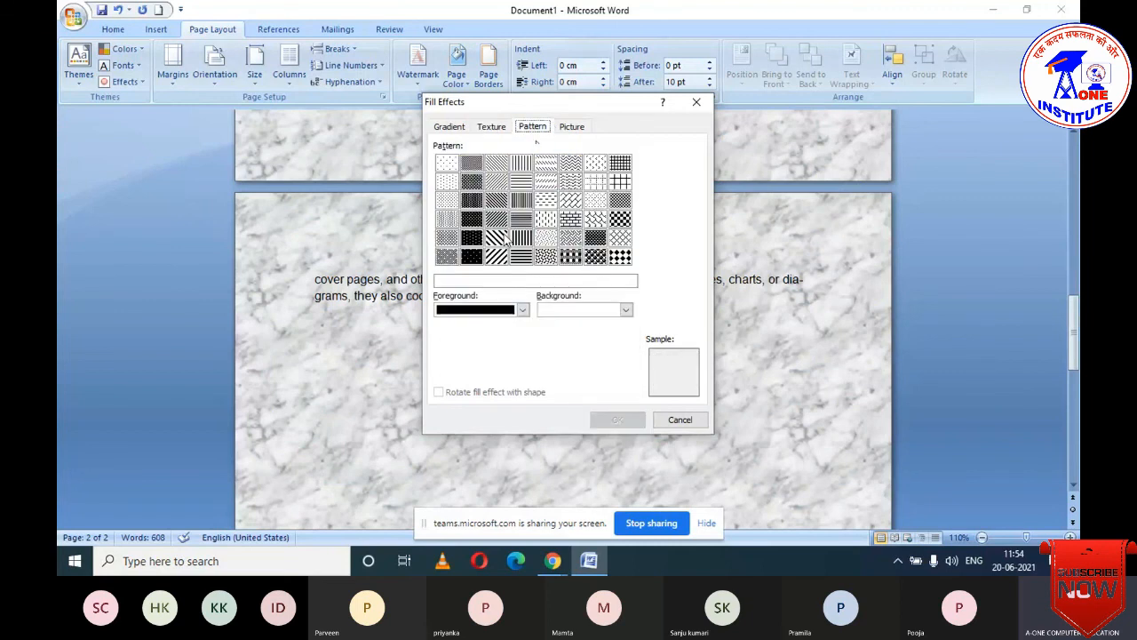
{"action": "left_click", "coordinate": [571, 256]}
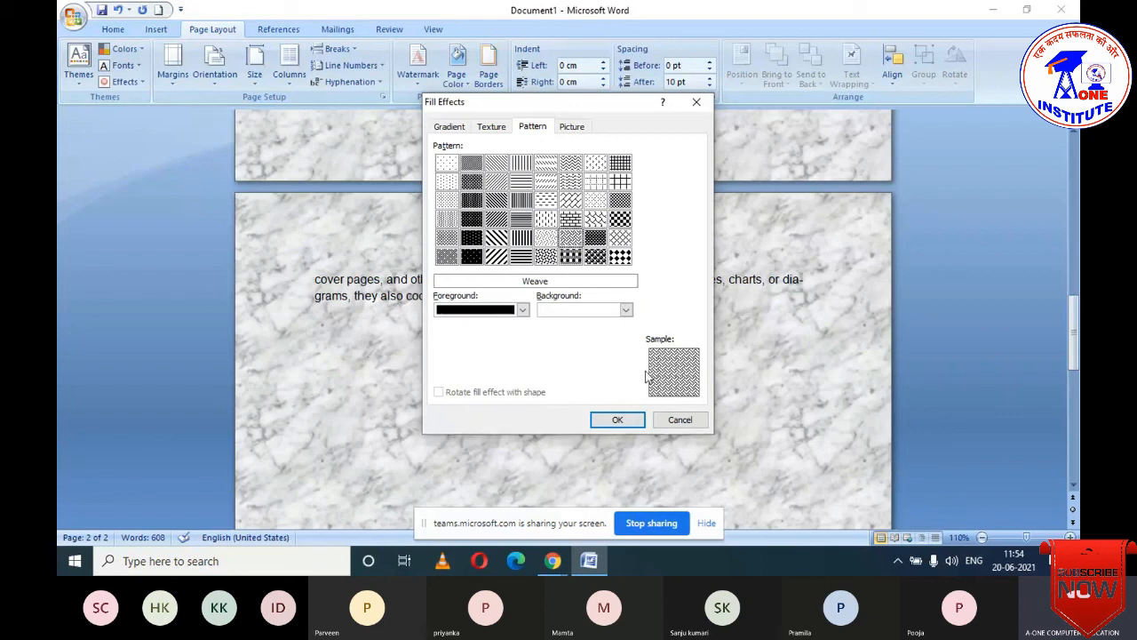
{"action": "left_click", "coordinate": [504, 314]}
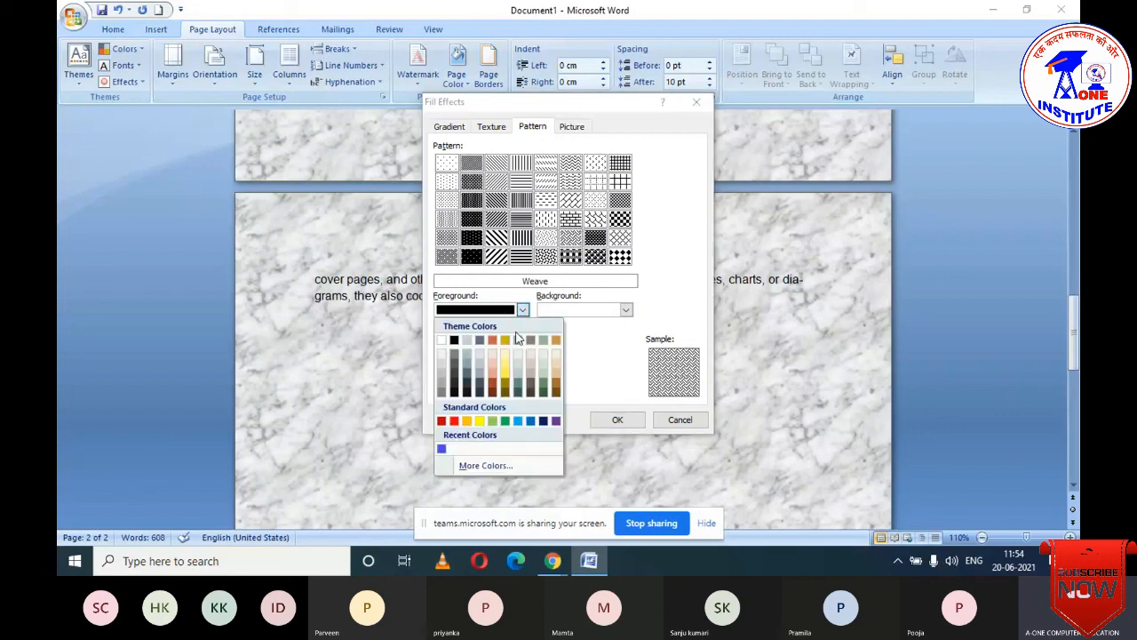
{"action": "left_click", "coordinate": [458, 420]}
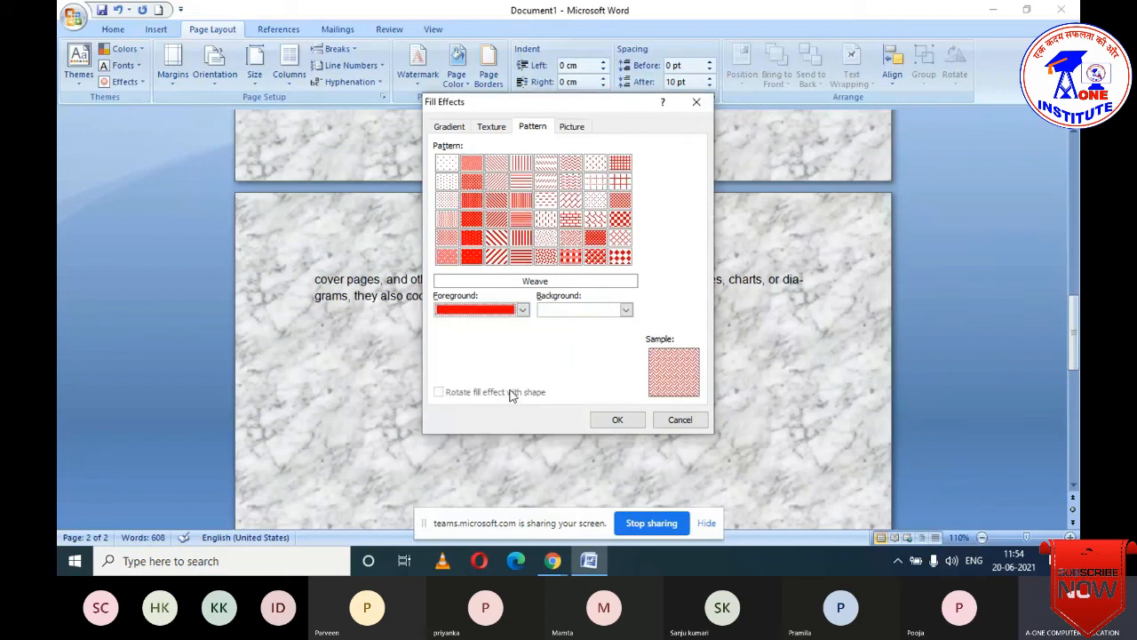
{"action": "left_click", "coordinate": [627, 309]}
{"action": "left_click", "coordinate": [623, 420]}
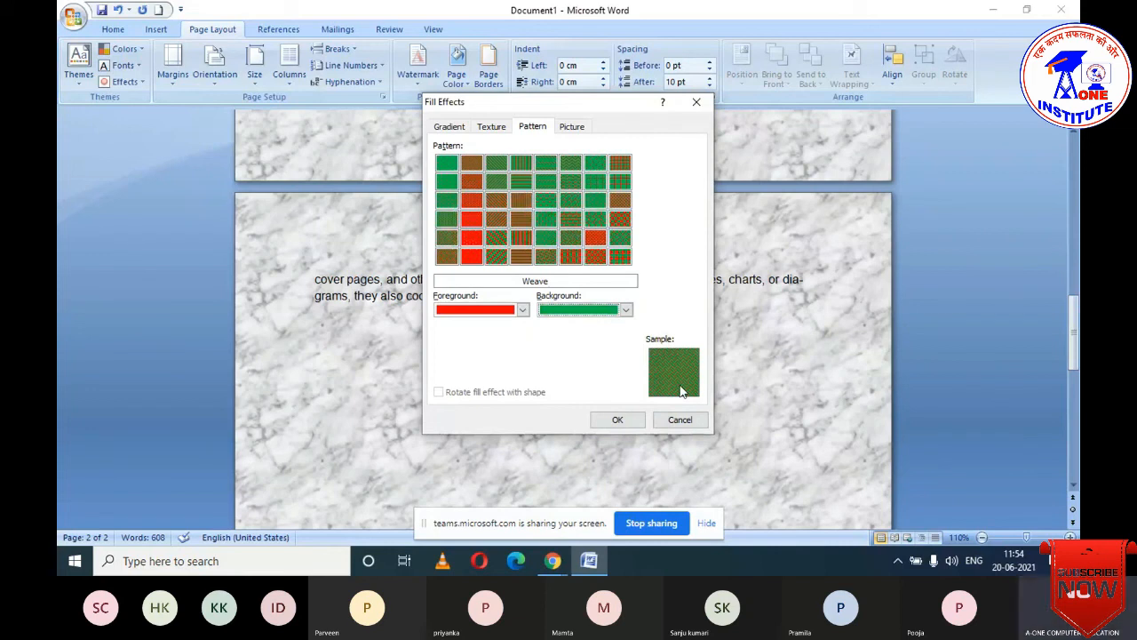
{"action": "key", "text": "Return"}
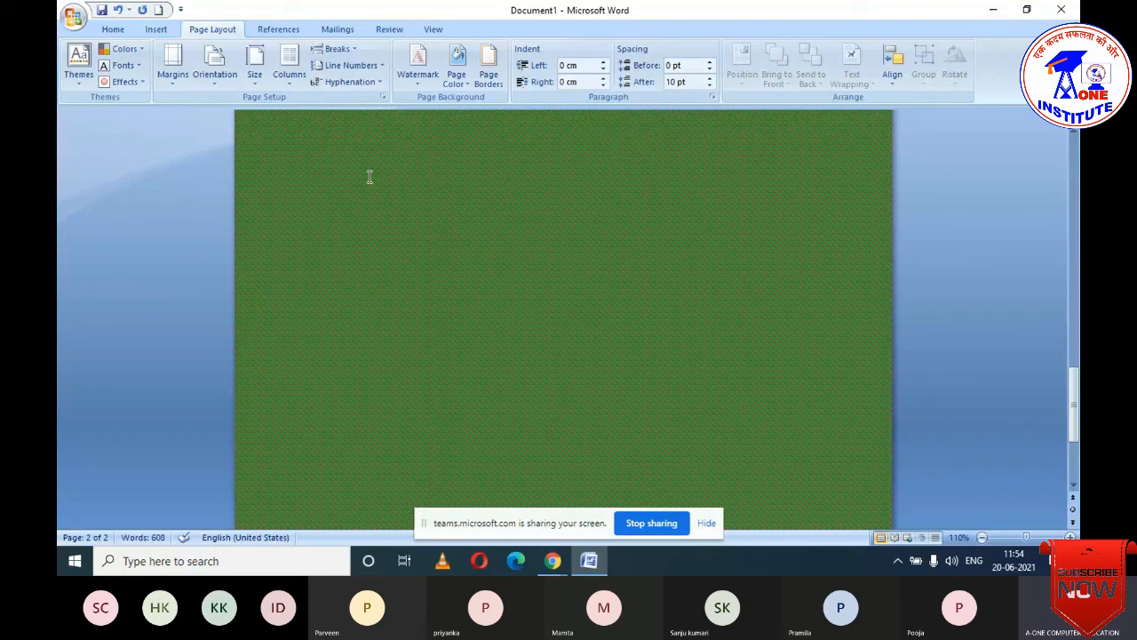
{"action": "left_click", "coordinate": [457, 76]}
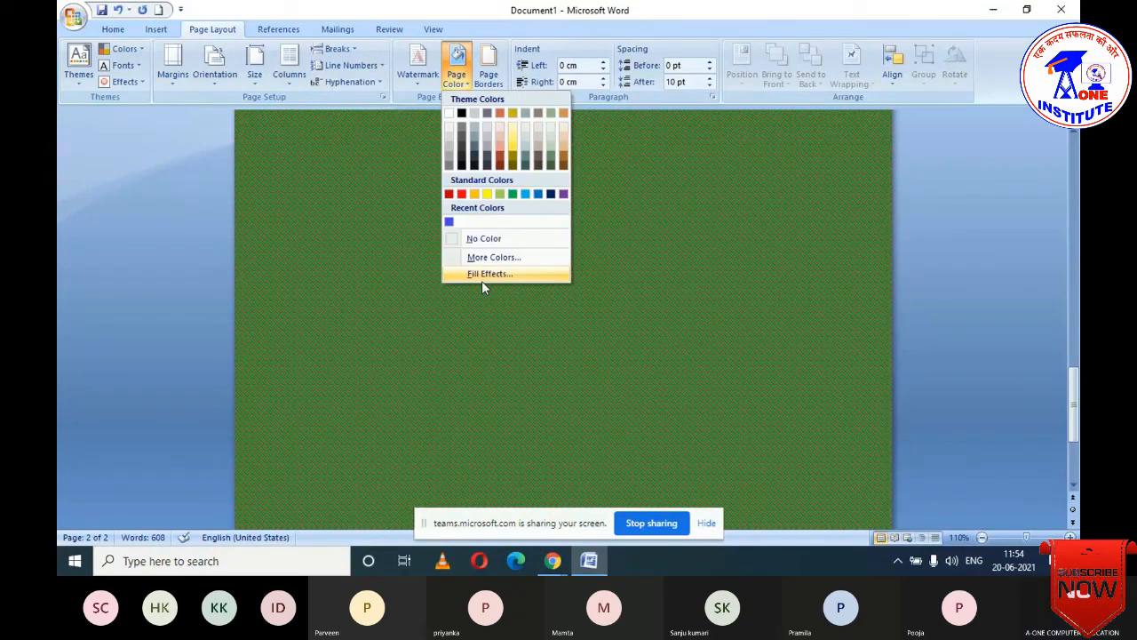
{"action": "left_click", "coordinate": [482, 279]}
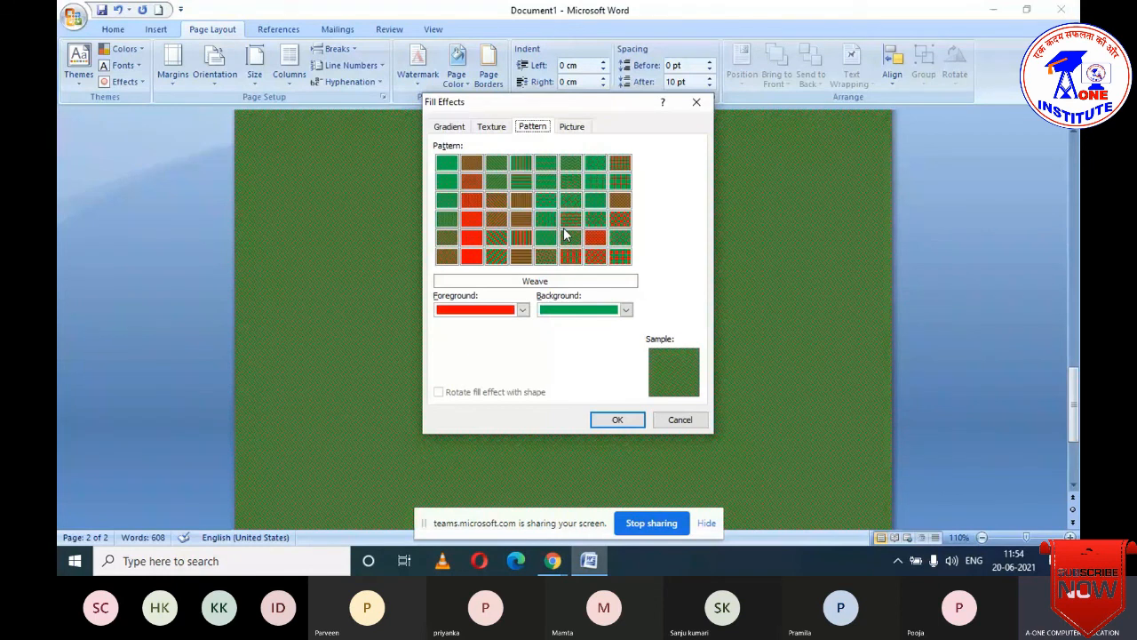
{"action": "left_click", "coordinate": [565, 235]}
{"action": "left_click", "coordinate": [618, 419]}
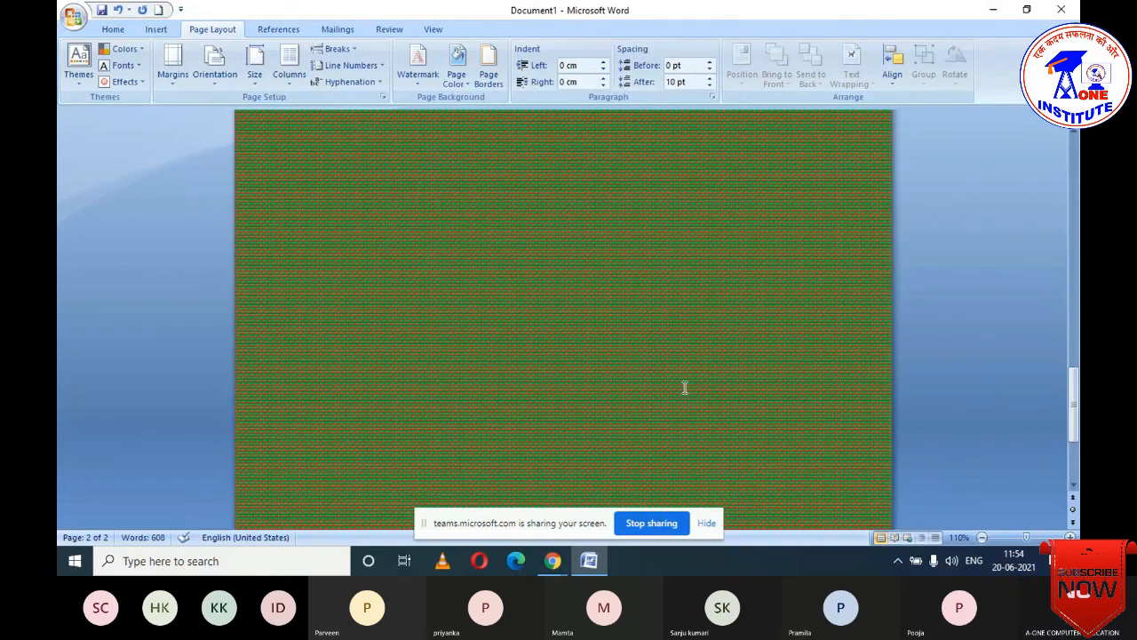
{"action": "scroll", "coordinate": [685, 387], "scroll_direction": "up", "scroll_amount": 2}
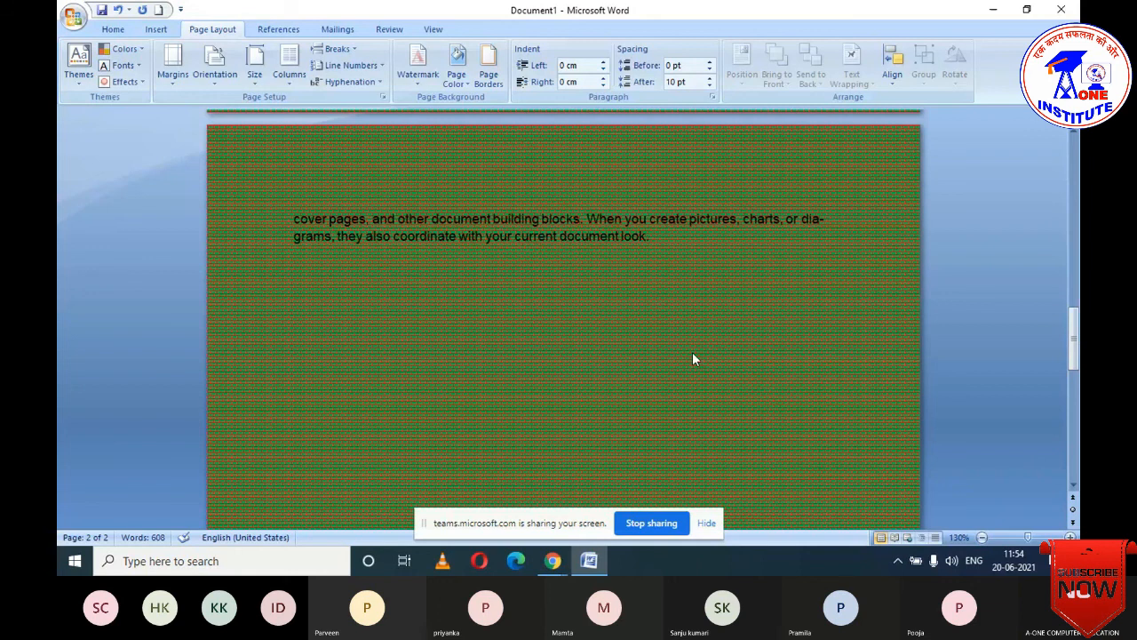
{"action": "scroll", "coordinate": [693, 352], "scroll_direction": "up", "scroll_amount": 14}
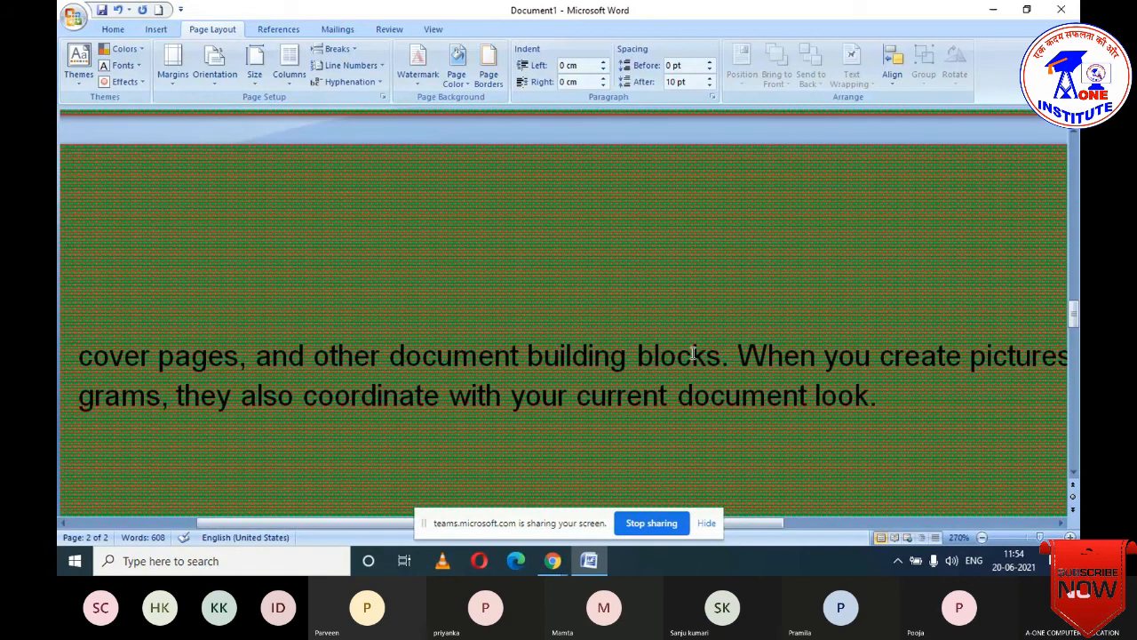
{"action": "scroll", "coordinate": [692, 354], "scroll_direction": "down", "scroll_amount": 14}
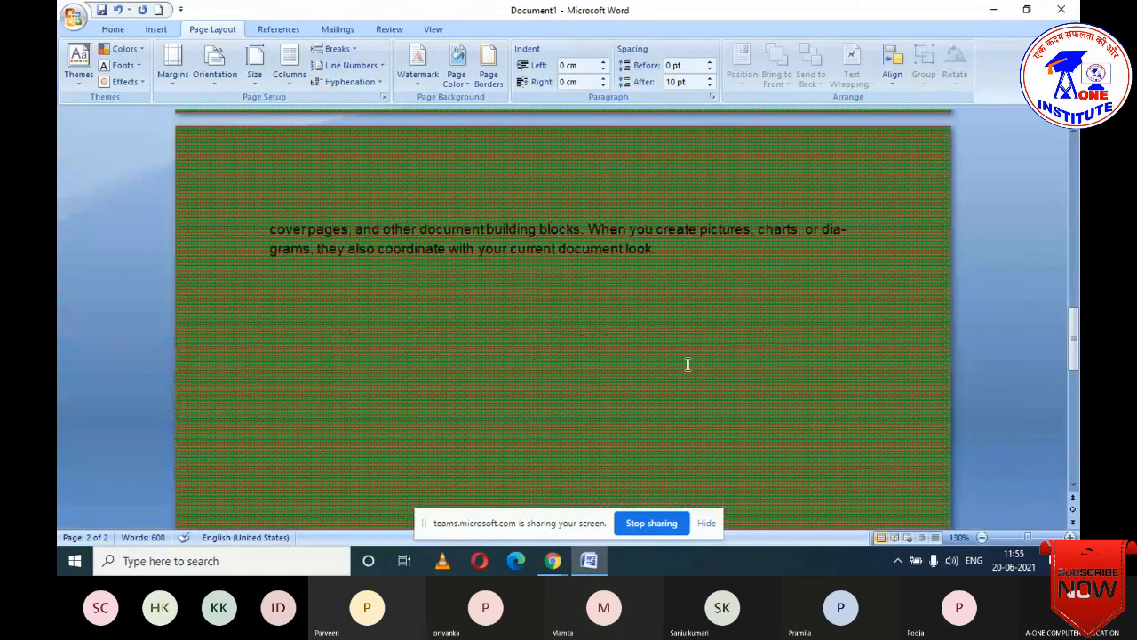
- Switch the page fill to the 80% pattern, turning the pages almost solid red
{"action": "left_click", "coordinate": [458, 83]}
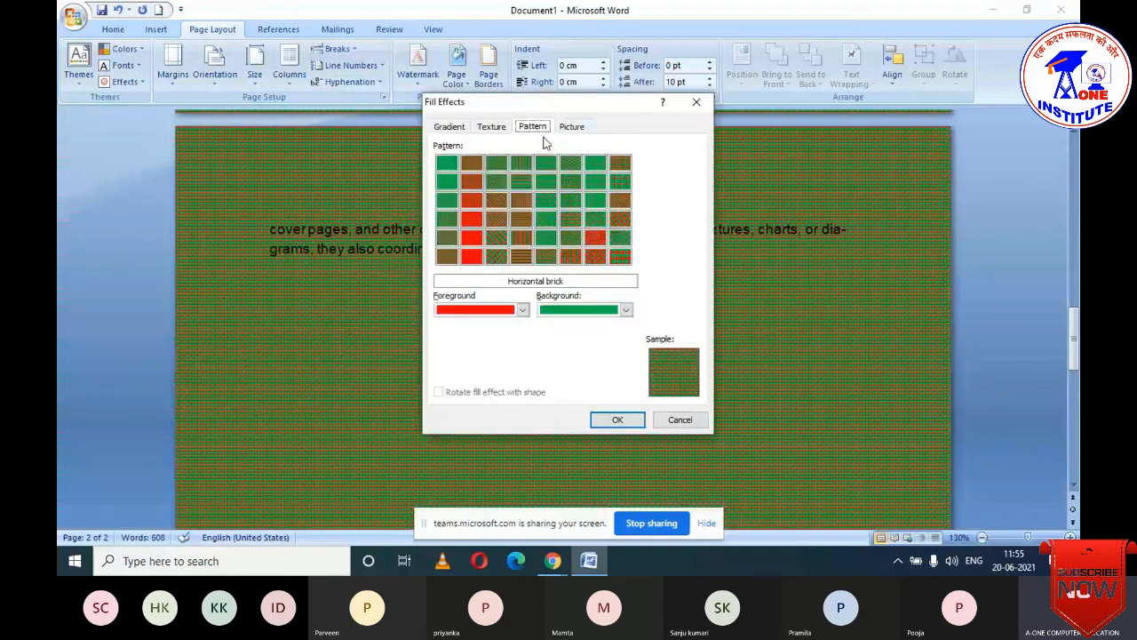
{"action": "left_click", "coordinate": [471, 236]}
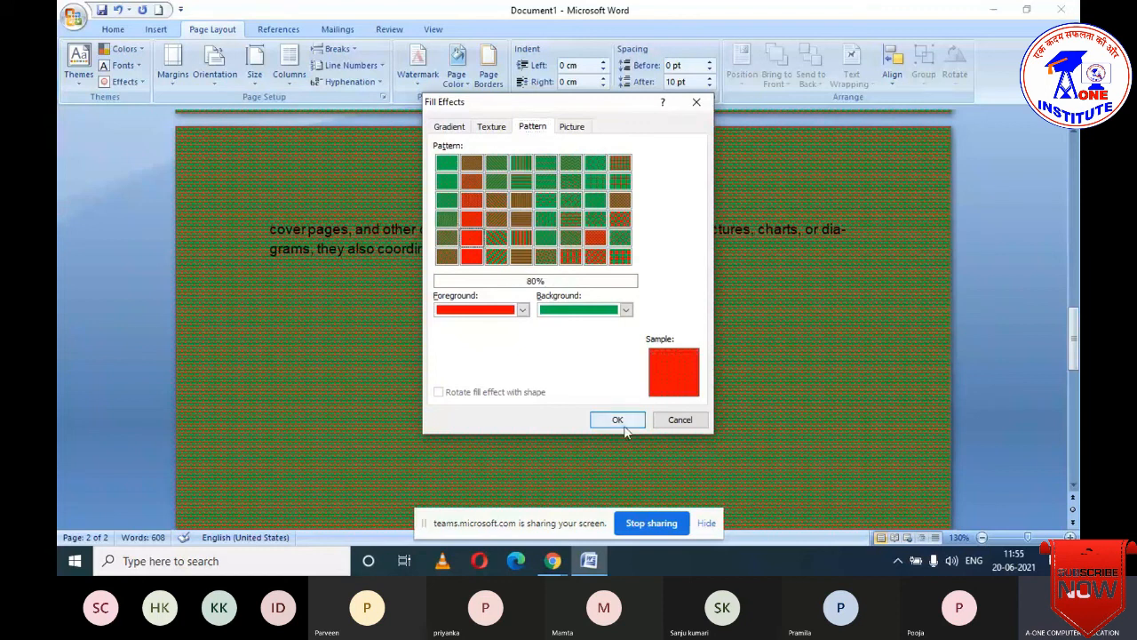
{"action": "left_click", "coordinate": [620, 420]}
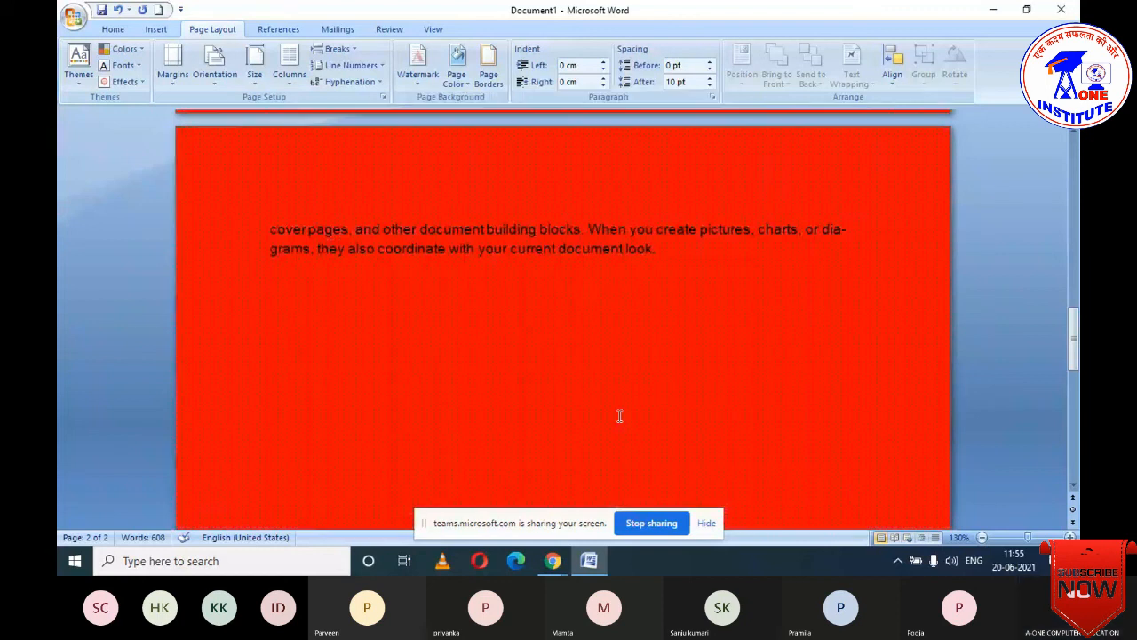
{"action": "scroll", "coordinate": [621, 391], "scroll_direction": "down", "scroll_amount": 1}
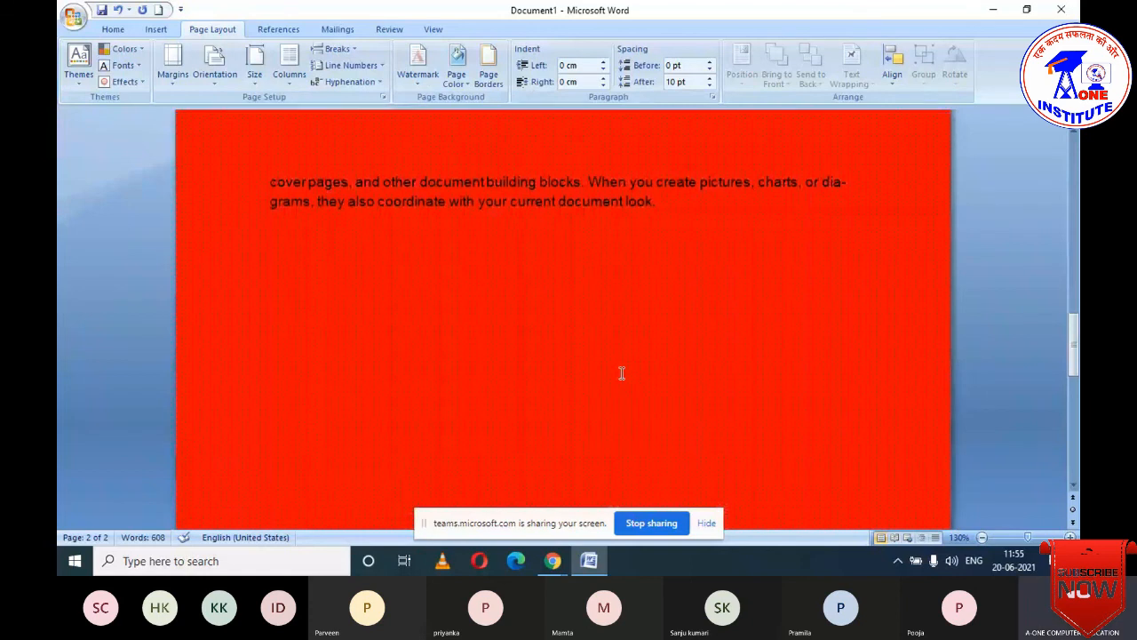
{"action": "scroll", "coordinate": [622, 374], "scroll_direction": "up", "scroll_amount": 2}
{"action": "left_click", "coordinate": [464, 82]}
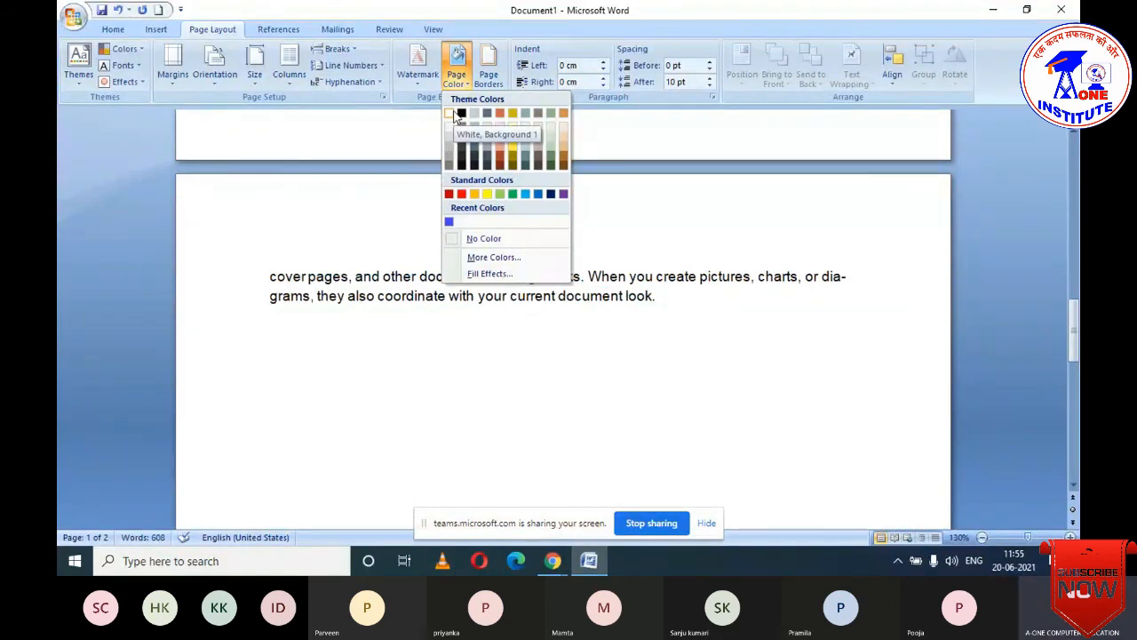
- Reset the page to white, then use the 10-06-2021 picture as the page background fill
{"action": "left_click", "coordinate": [455, 116]}
{"action": "left_click", "coordinate": [456, 78]}
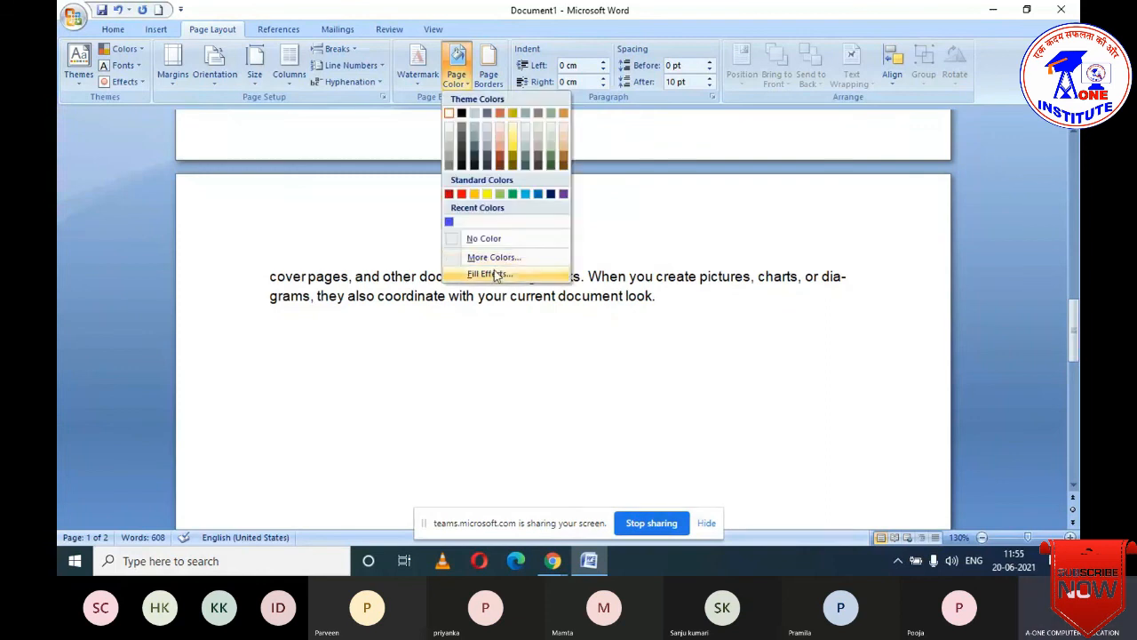
{"action": "left_click", "coordinate": [492, 274]}
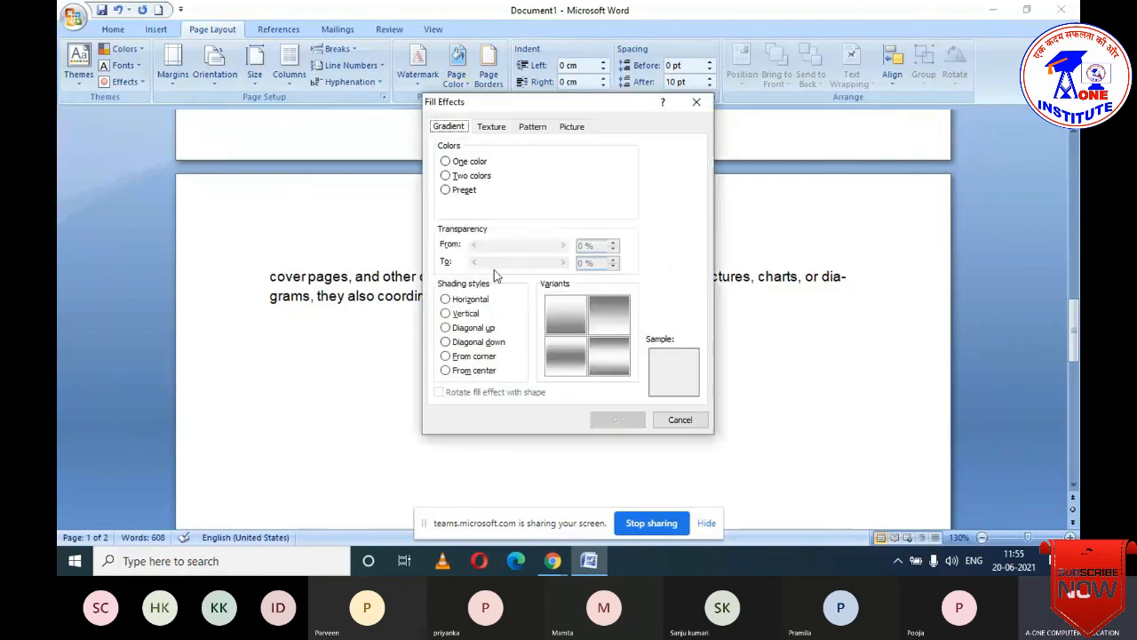
{"action": "left_click", "coordinate": [573, 127]}
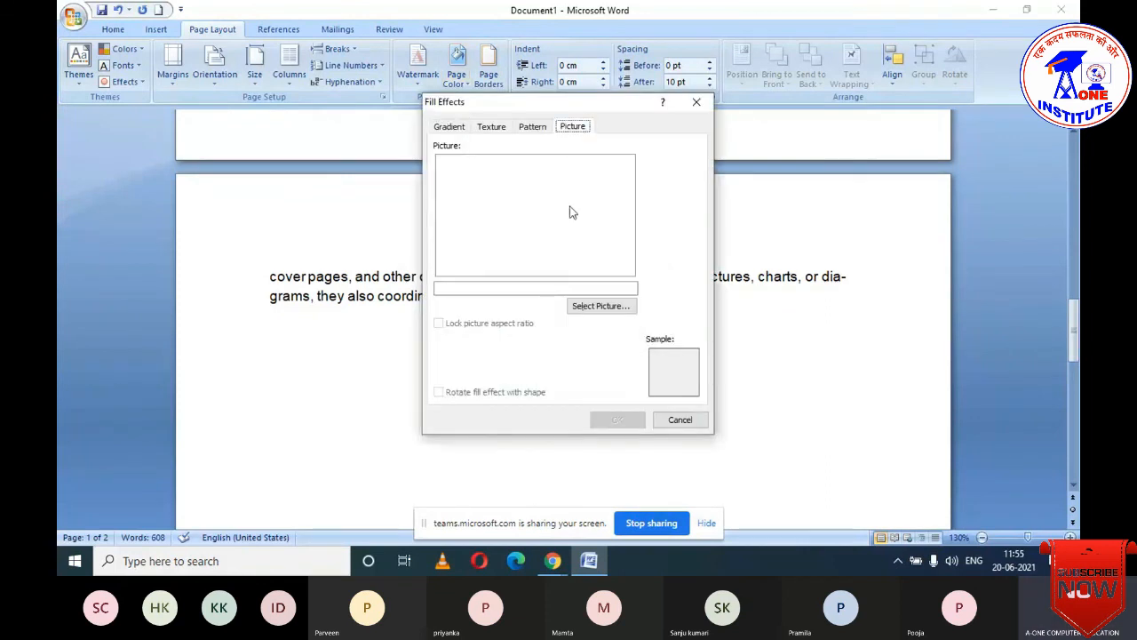
{"action": "left_click", "coordinate": [594, 308]}
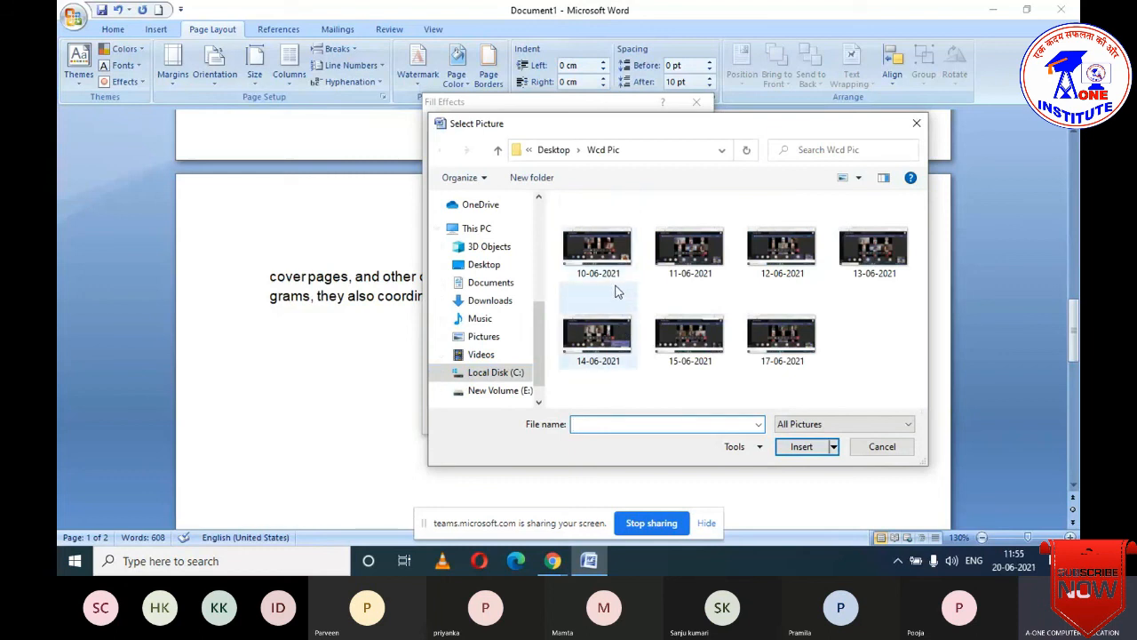
{"action": "left_click", "coordinate": [597, 251]}
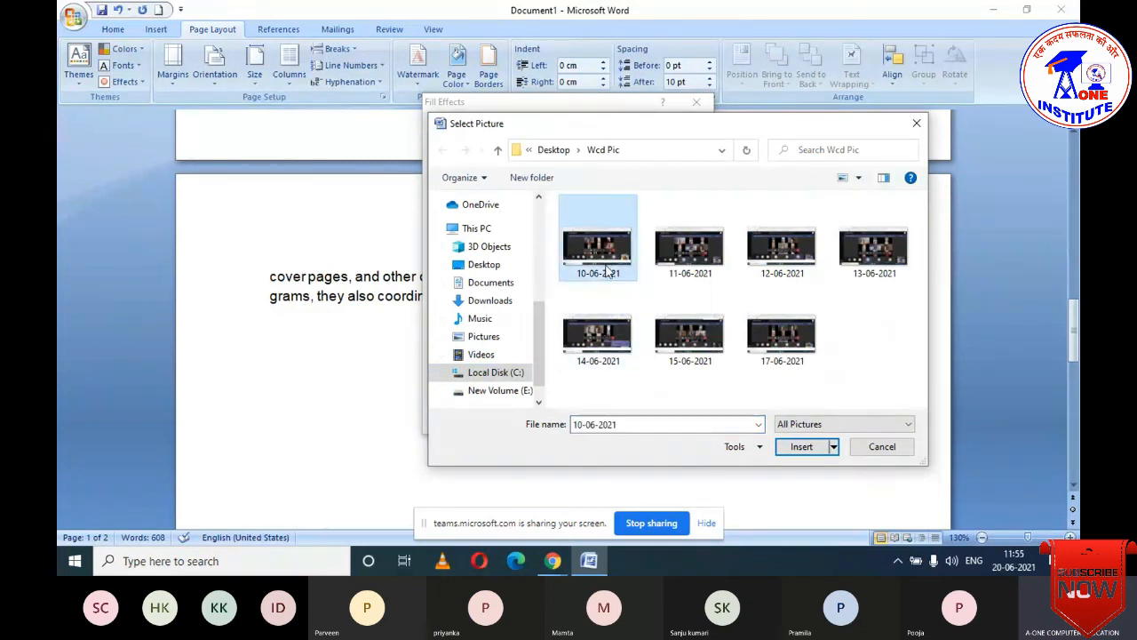
{"action": "left_click", "coordinate": [797, 453]}
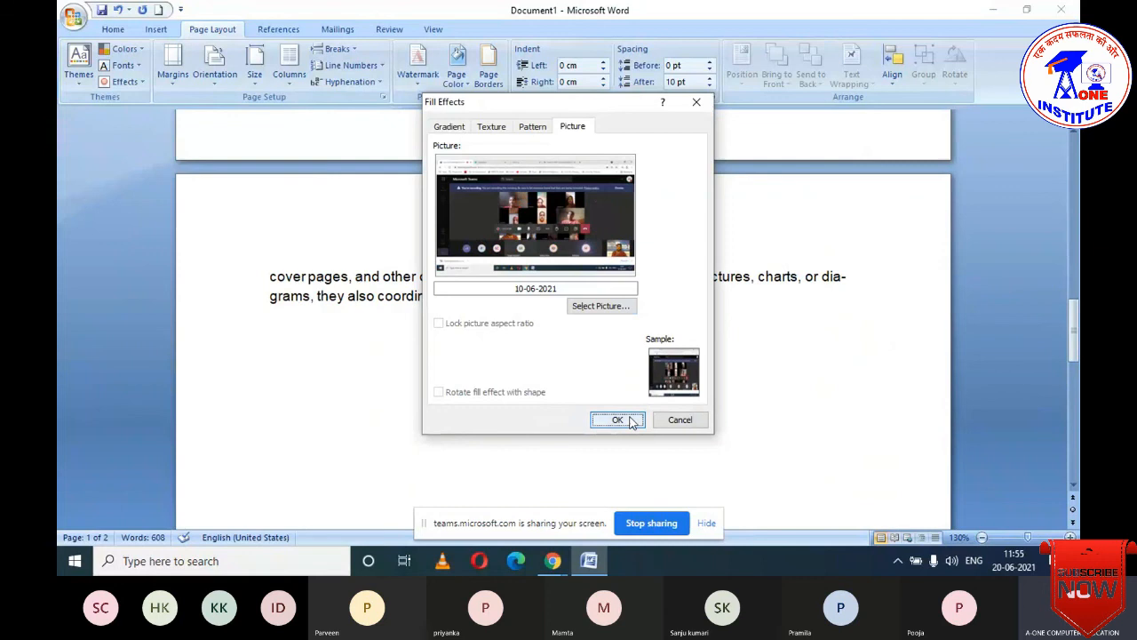
{"action": "left_click", "coordinate": [617, 420]}
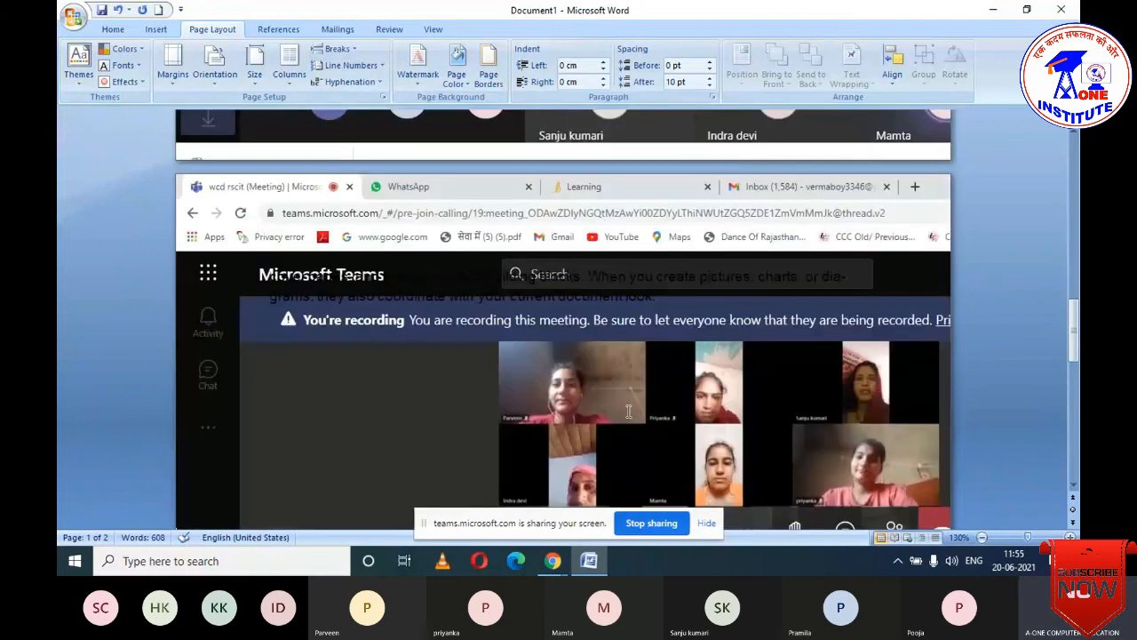
- Review the picture-filled pages, then set the page colour to No Color
{"action": "scroll", "coordinate": [629, 411], "scroll_direction": "down", "scroll_amount": 5}
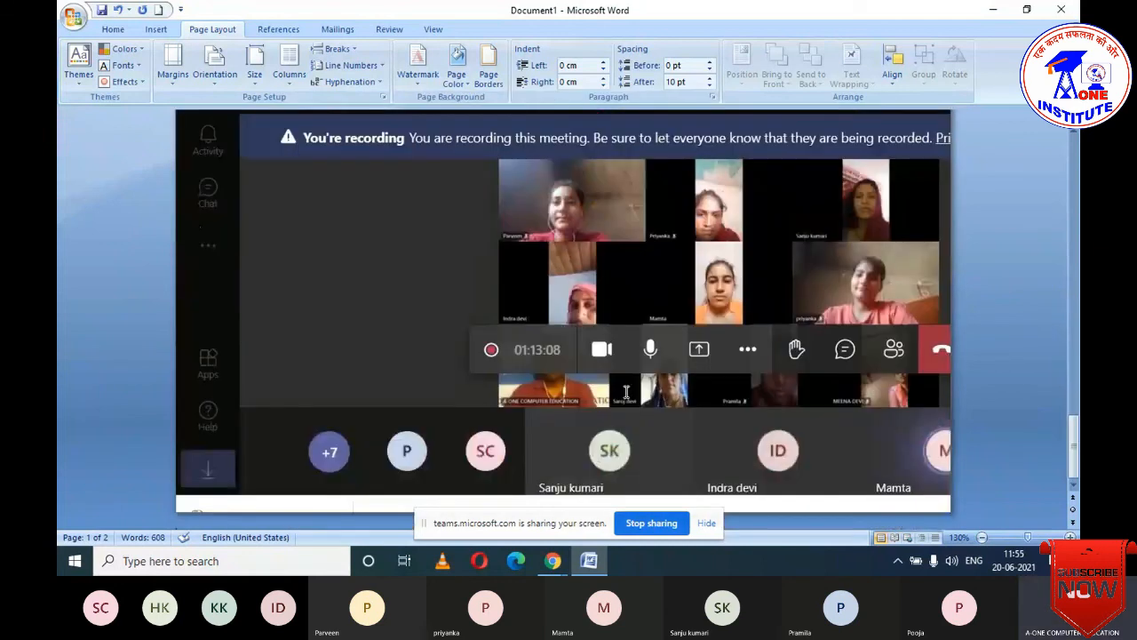
{"action": "scroll", "coordinate": [625, 388], "scroll_direction": "up", "scroll_amount": 1}
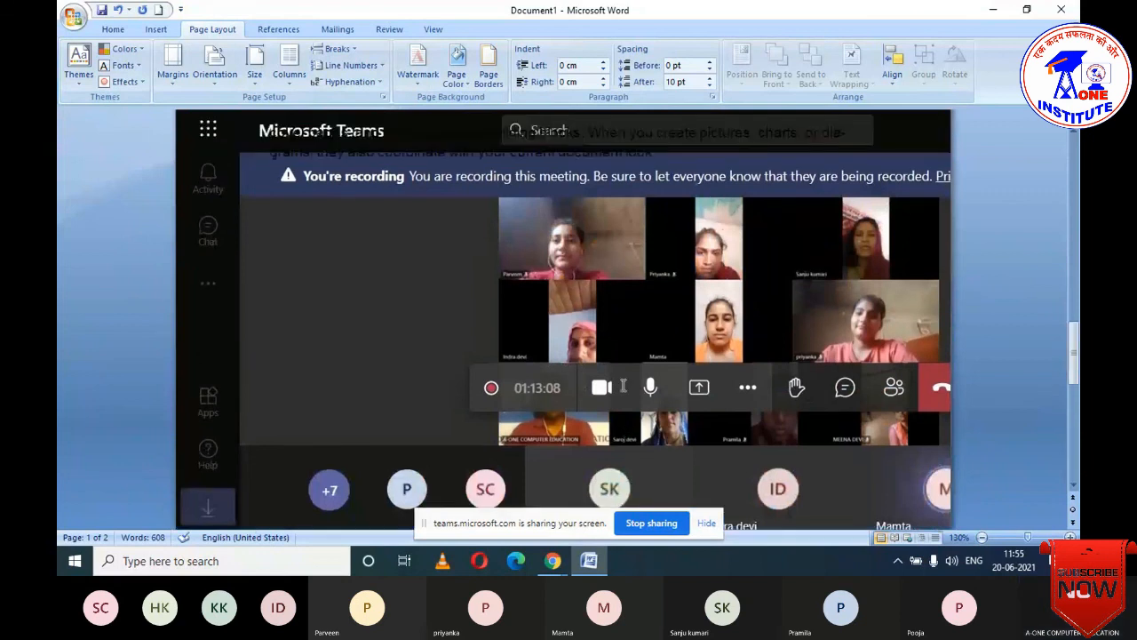
{"action": "scroll", "coordinate": [624, 386], "scroll_direction": "up", "scroll_amount": 5}
{"action": "scroll", "coordinate": [625, 387], "scroll_direction": "up", "scroll_amount": 5}
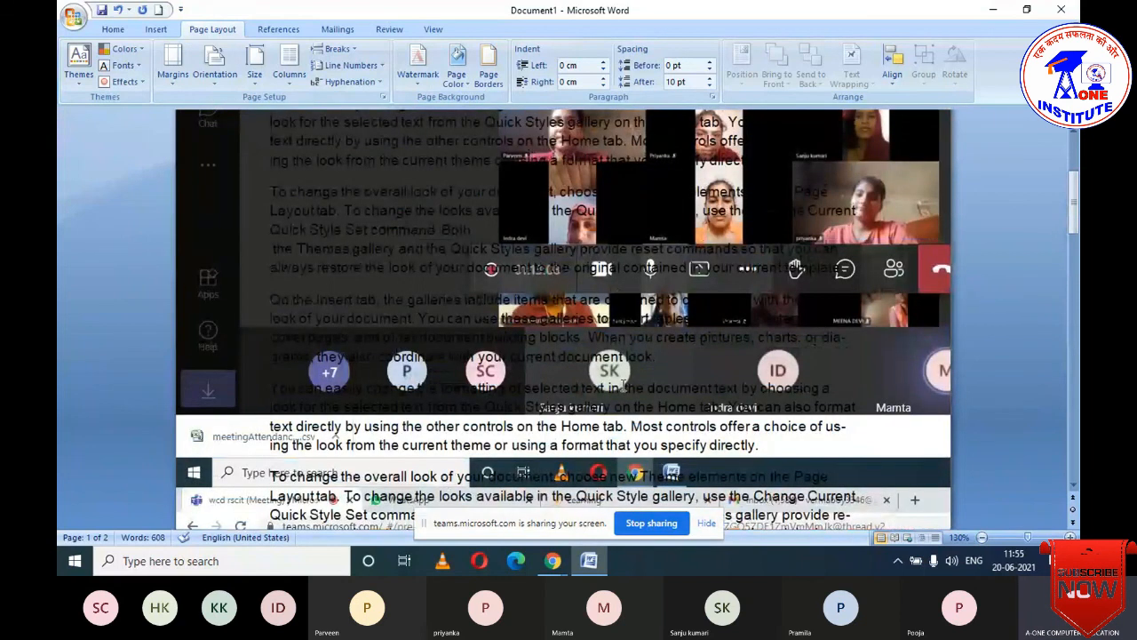
{"action": "scroll", "coordinate": [625, 384], "scroll_direction": "down", "scroll_amount": 10}
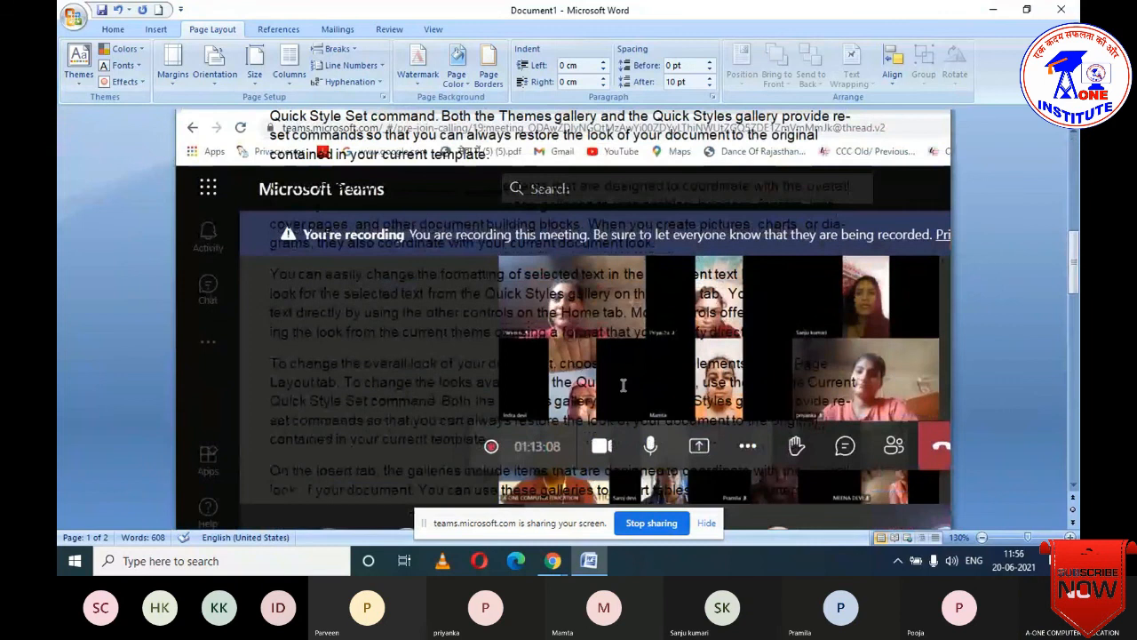
{"action": "scroll", "coordinate": [623, 384], "scroll_direction": "down", "scroll_amount": 5}
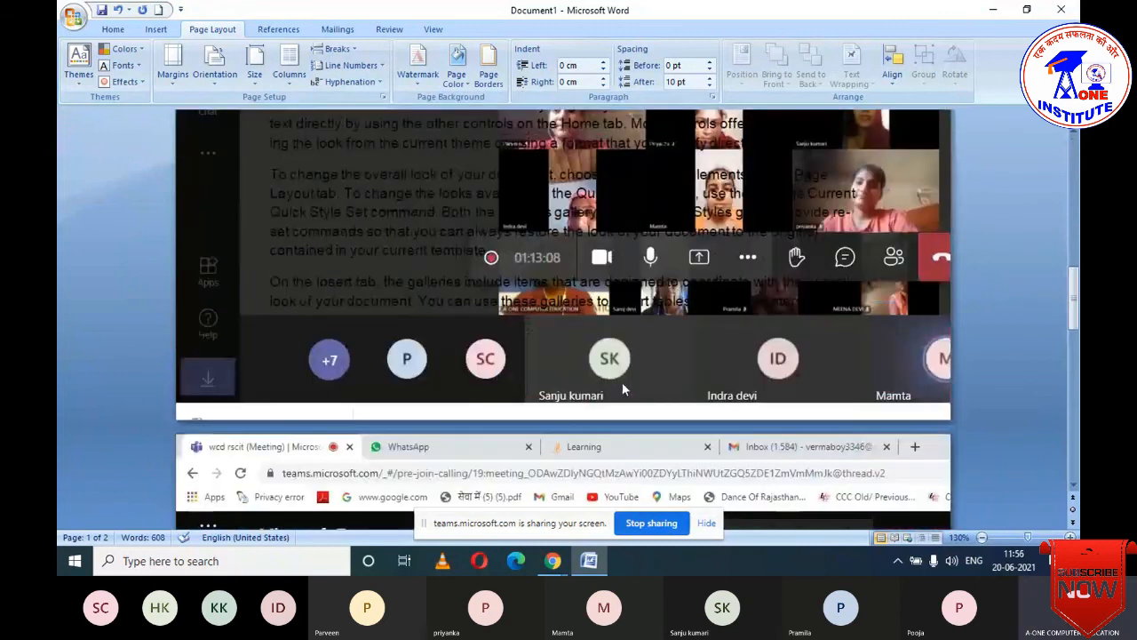
{"action": "scroll", "coordinate": [622, 382], "scroll_direction": "down", "scroll_amount": 3}
{"action": "scroll", "coordinate": [623, 382], "scroll_direction": "up", "scroll_amount": 7}
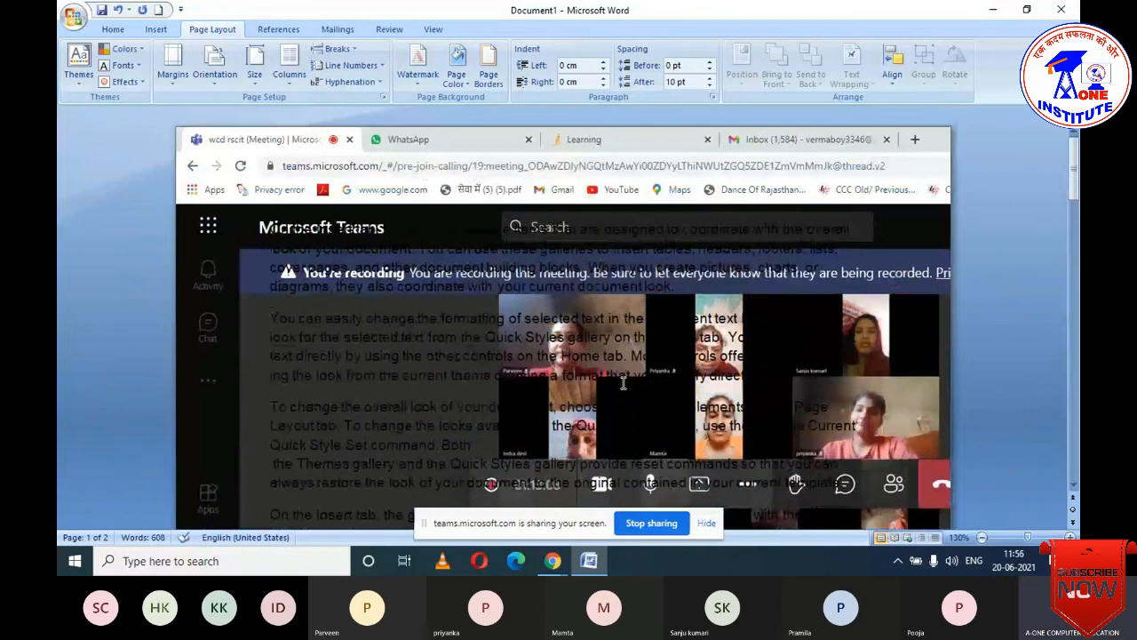
{"action": "scroll", "coordinate": [621, 384], "scroll_direction": "down", "scroll_amount": 1}
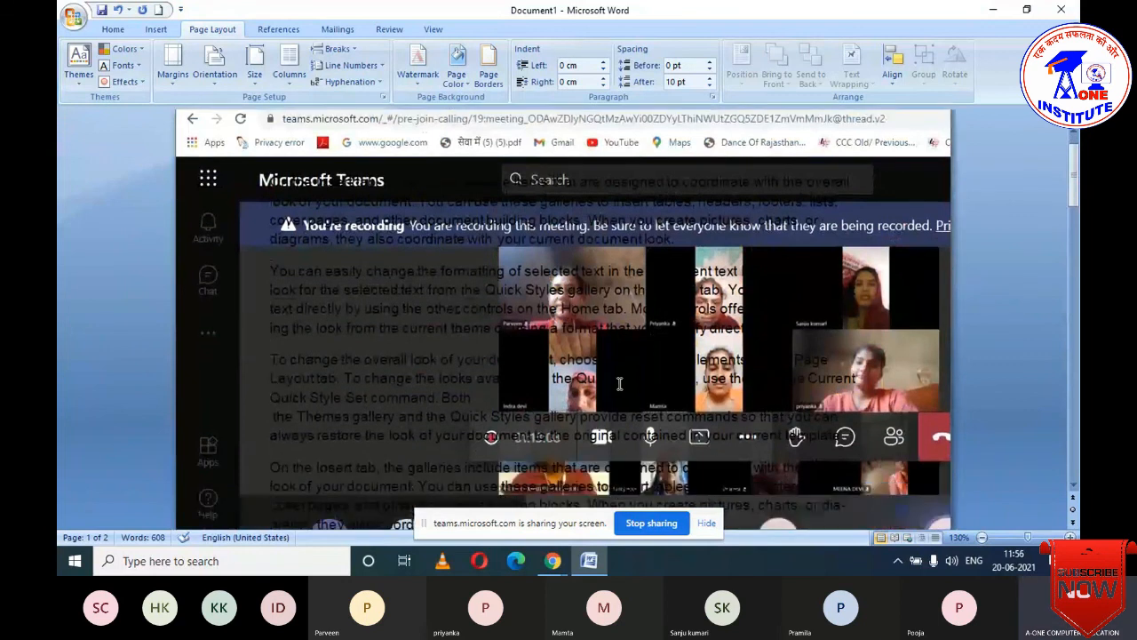
{"action": "scroll", "coordinate": [619, 384], "scroll_direction": "down", "scroll_amount": 4}
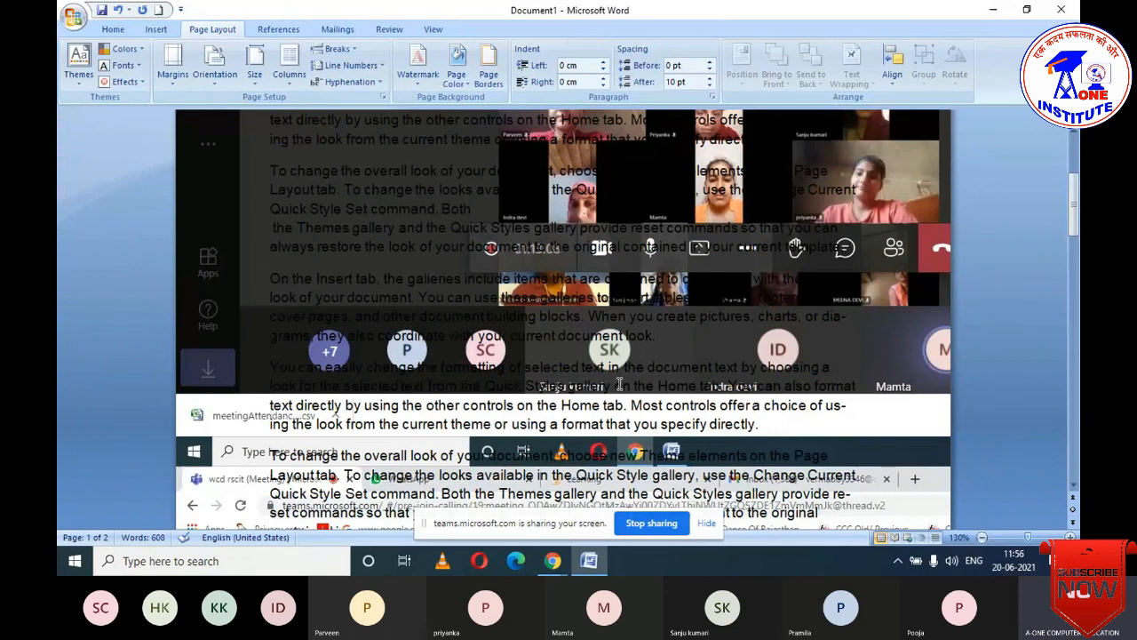
{"action": "scroll", "coordinate": [620, 383], "scroll_direction": "up", "scroll_amount": 5}
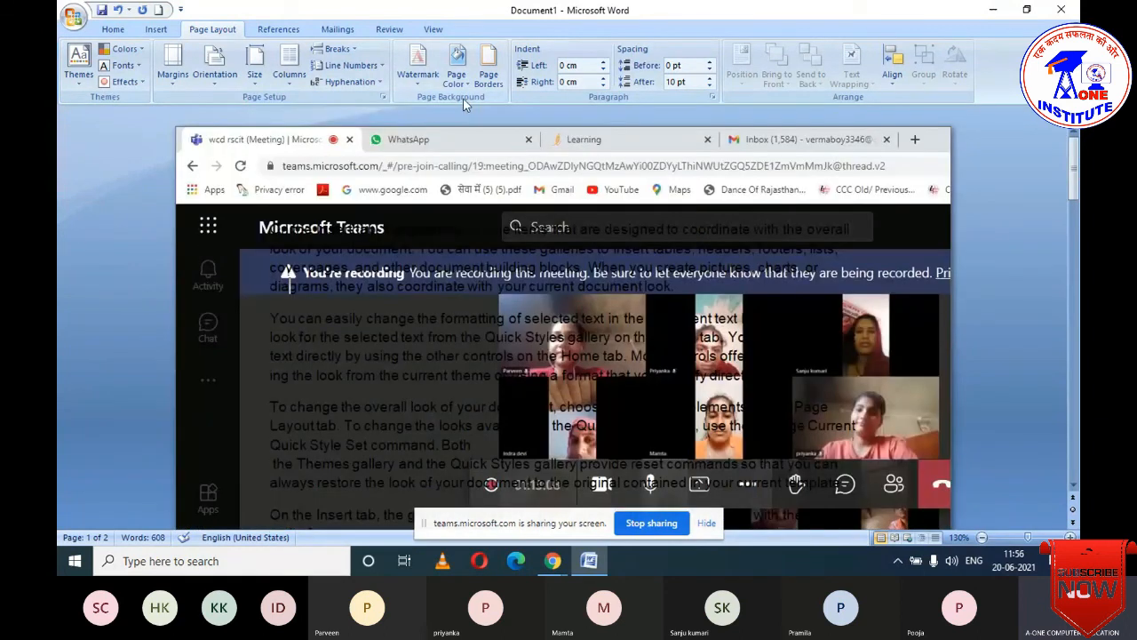
{"action": "left_click", "coordinate": [458, 79]}
{"action": "left_click", "coordinate": [499, 239]}
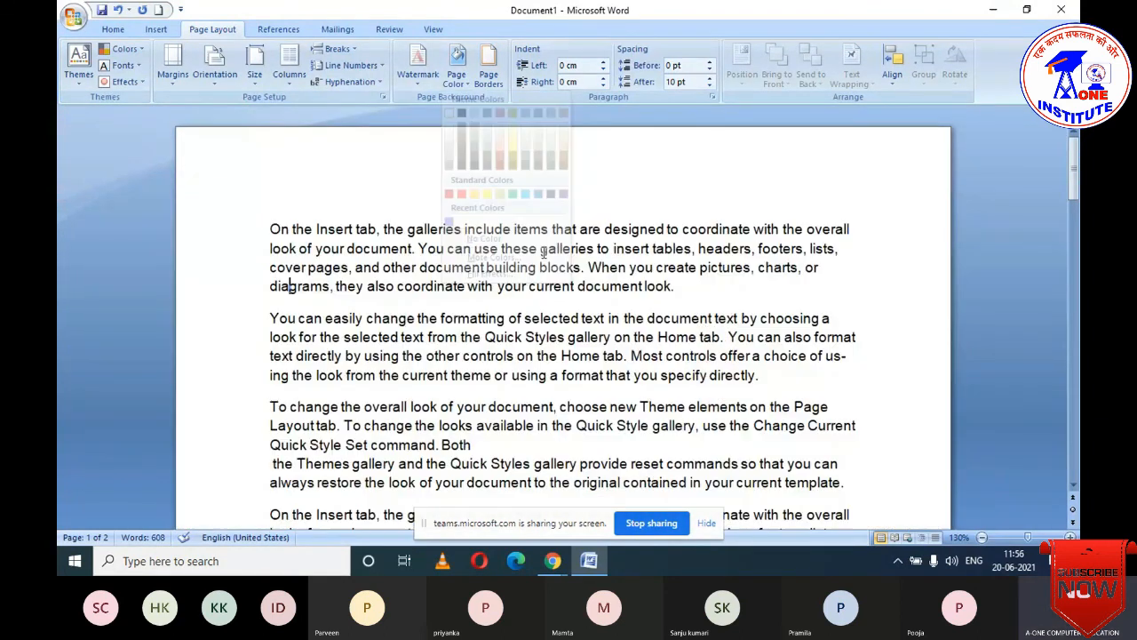